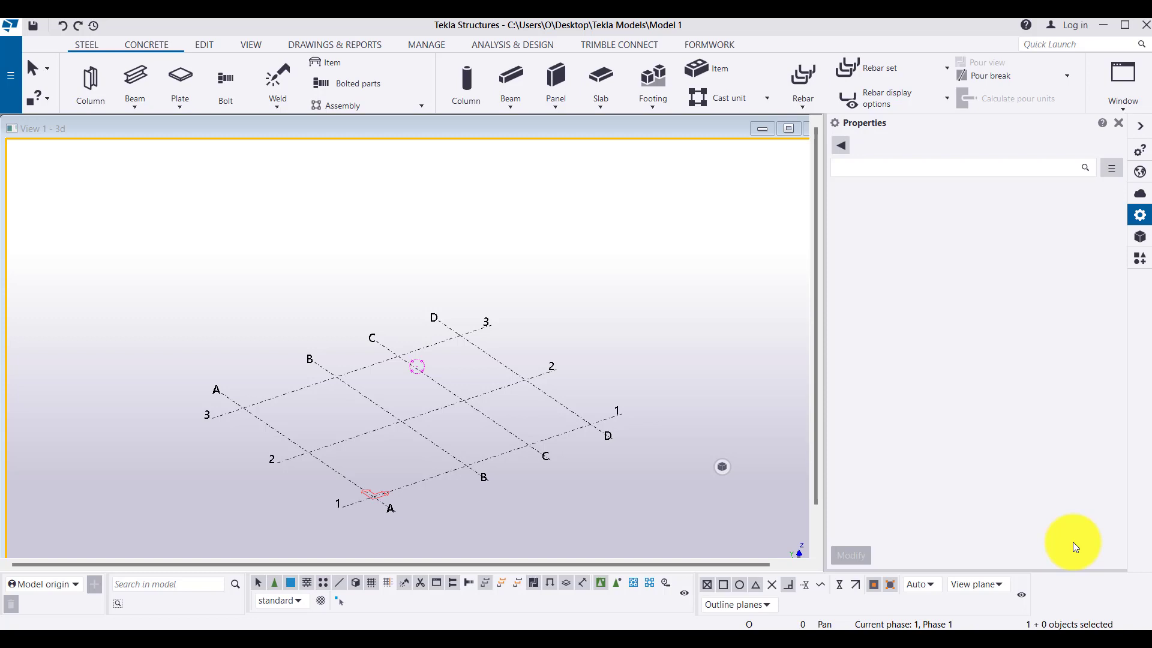
click(609, 463)
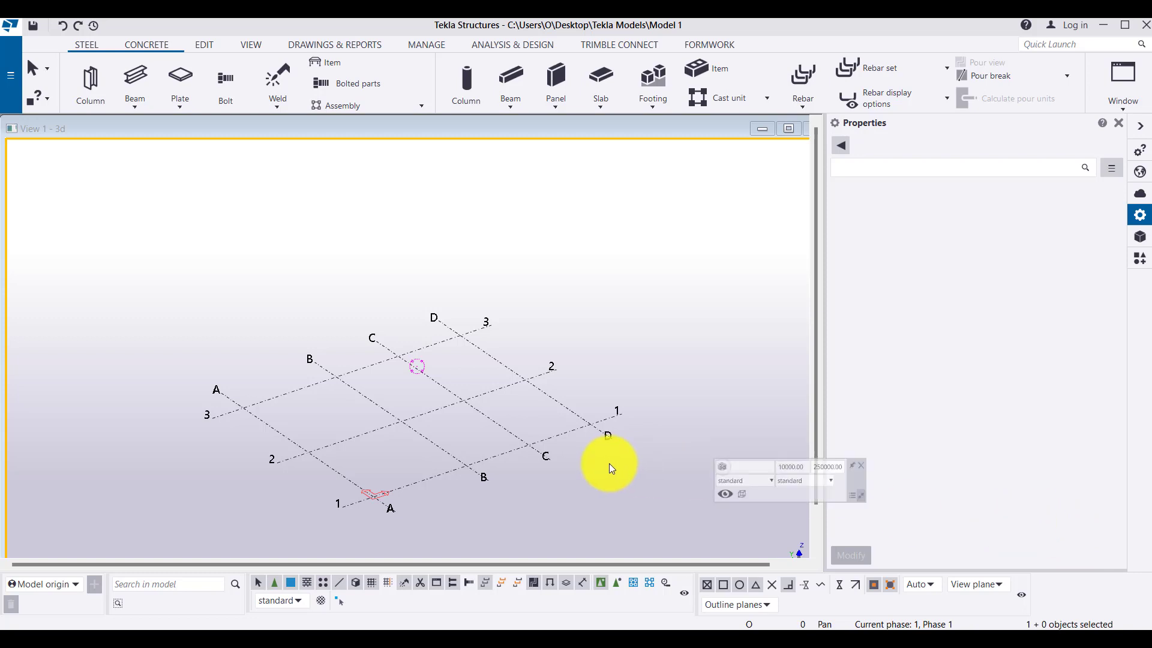
click(590, 476)
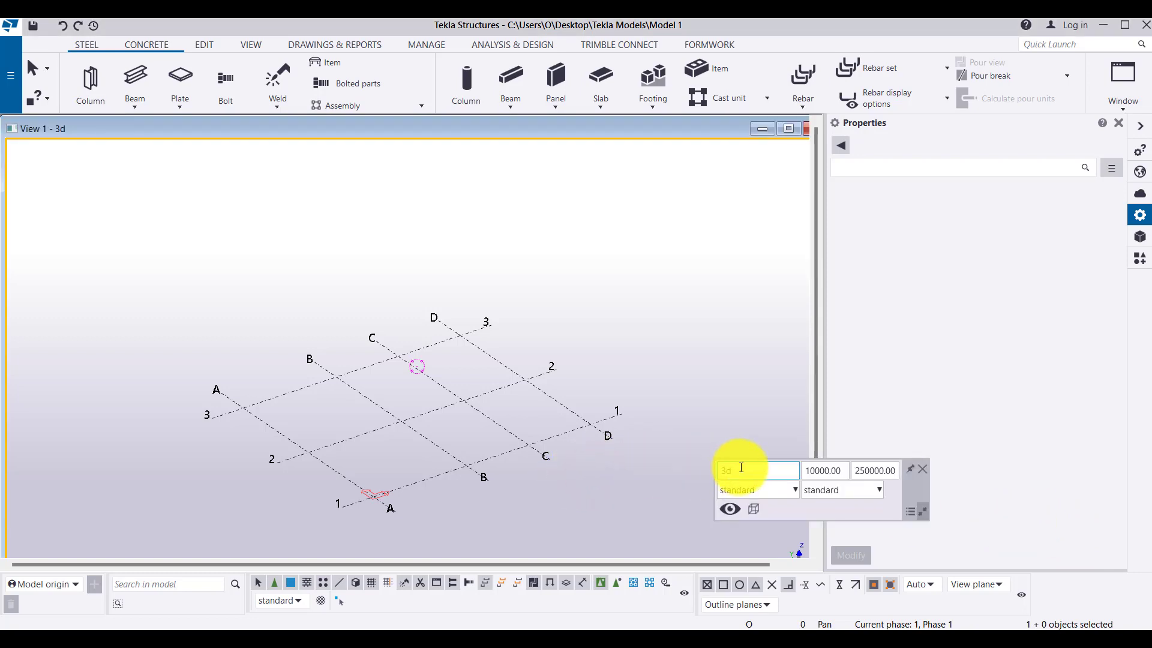
click(923, 469)
scroll(363, 315, down, 5)
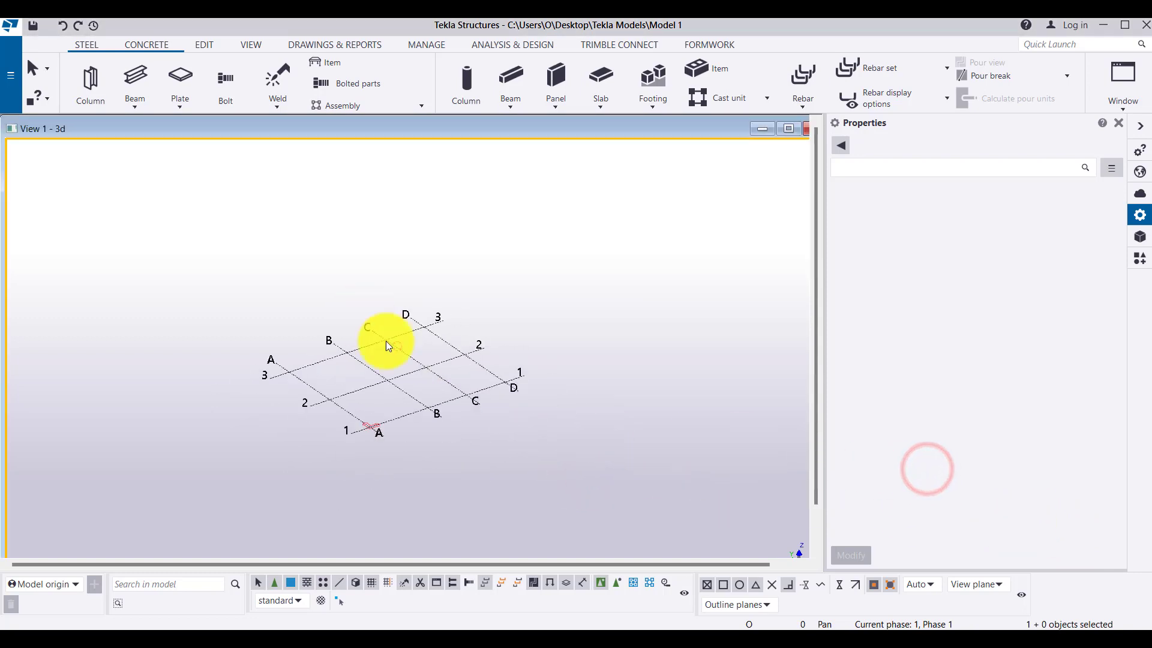
scroll(419, 362, up, 2)
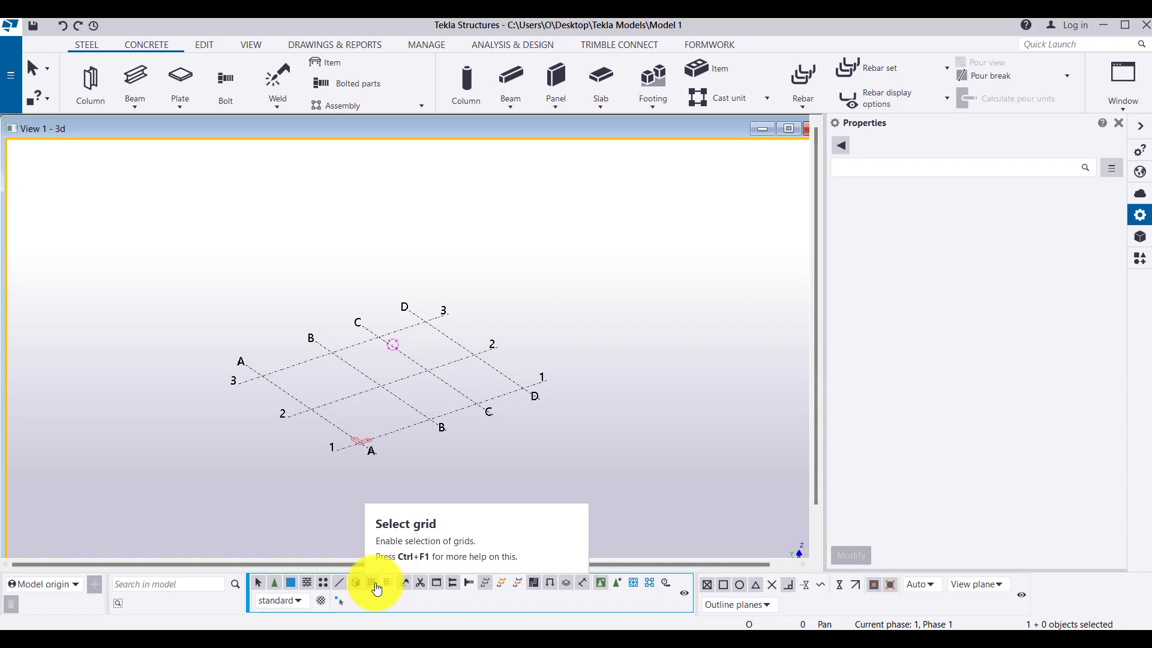
Enable selection of whole grids and select the rectangular grid to view its properties
click(373, 586)
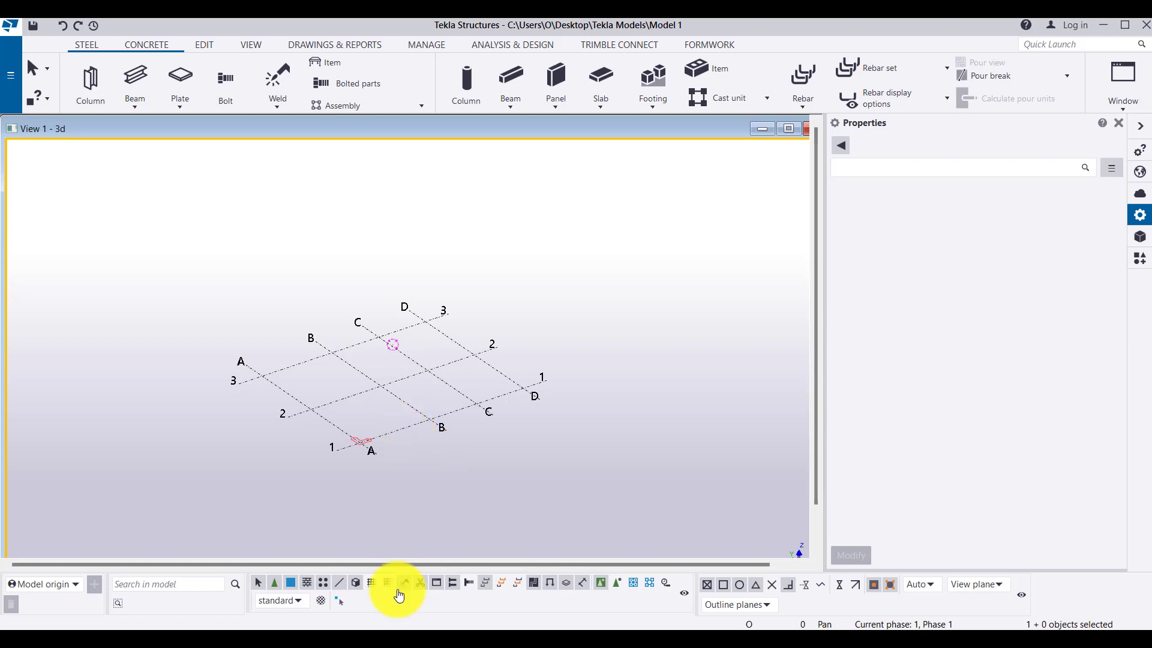
click(373, 587)
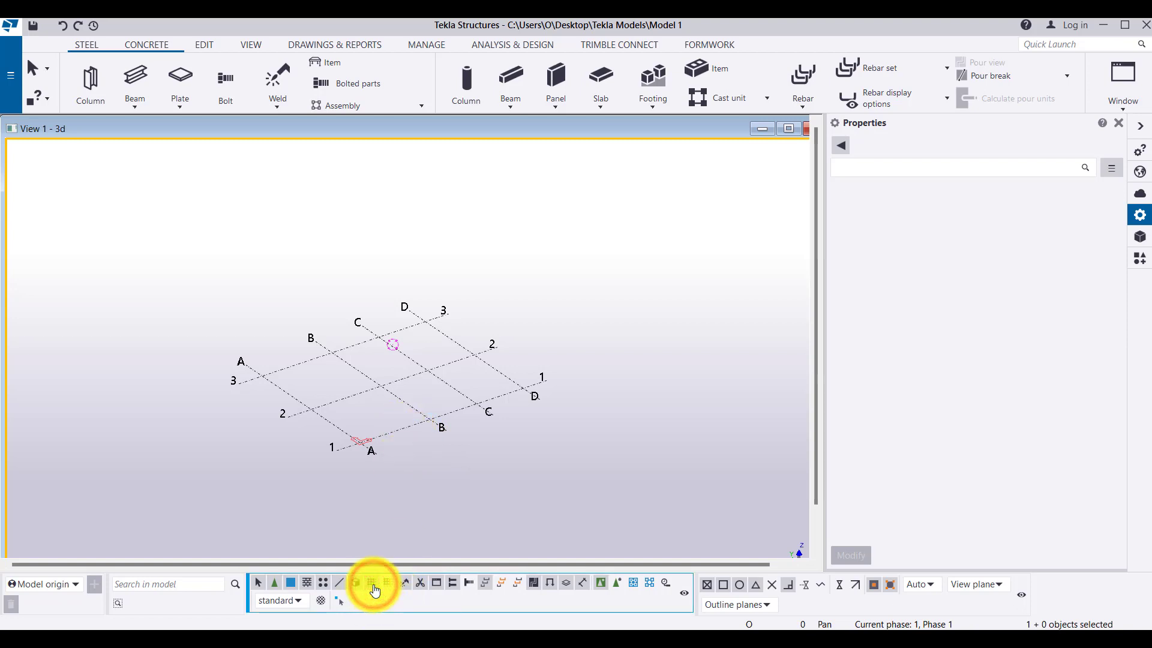
click(397, 430)
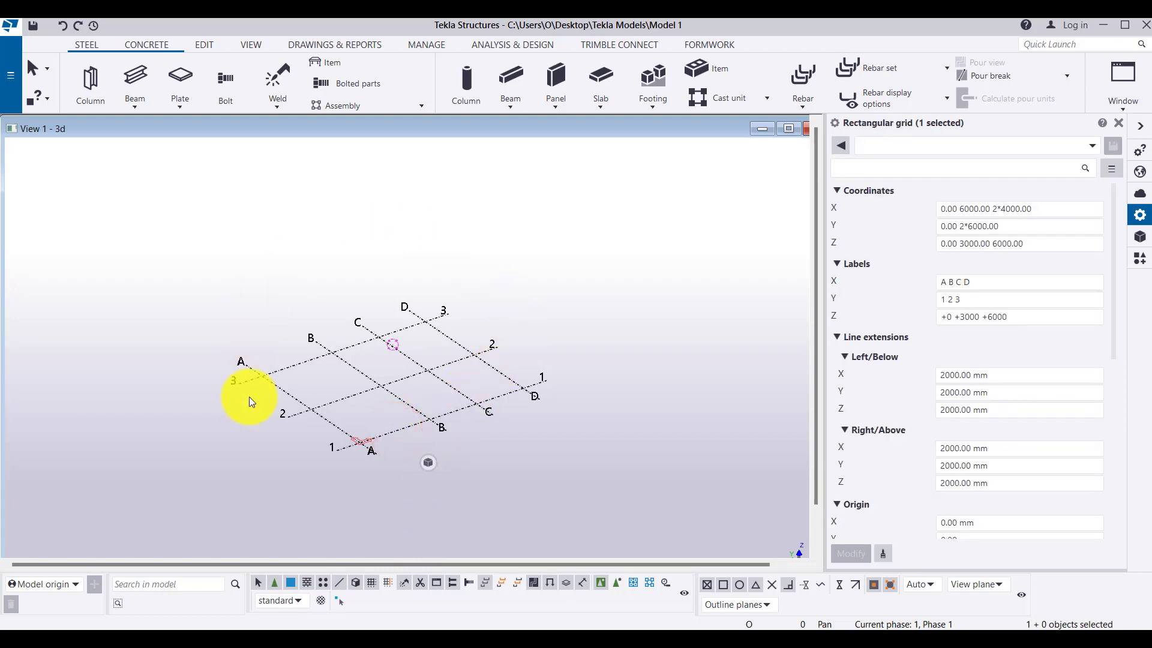
scroll(290, 354, up, 3)
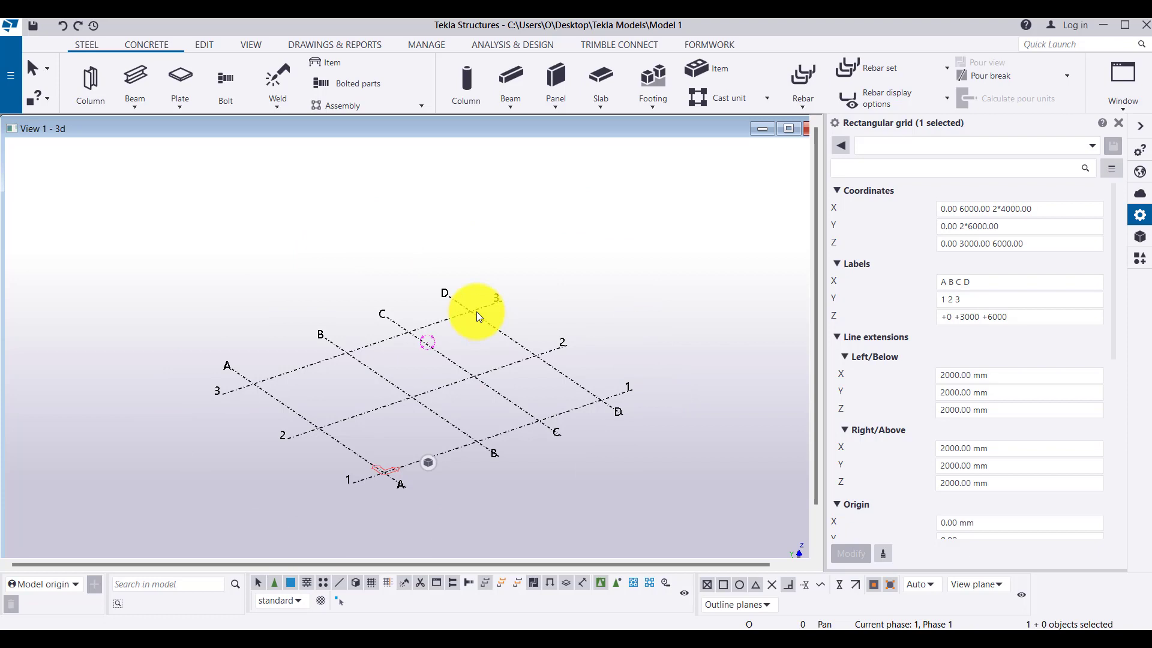
Switch selection to individual grid lines, inspect the properties of lines B, C and D in turn, and clear the selection
click(389, 584)
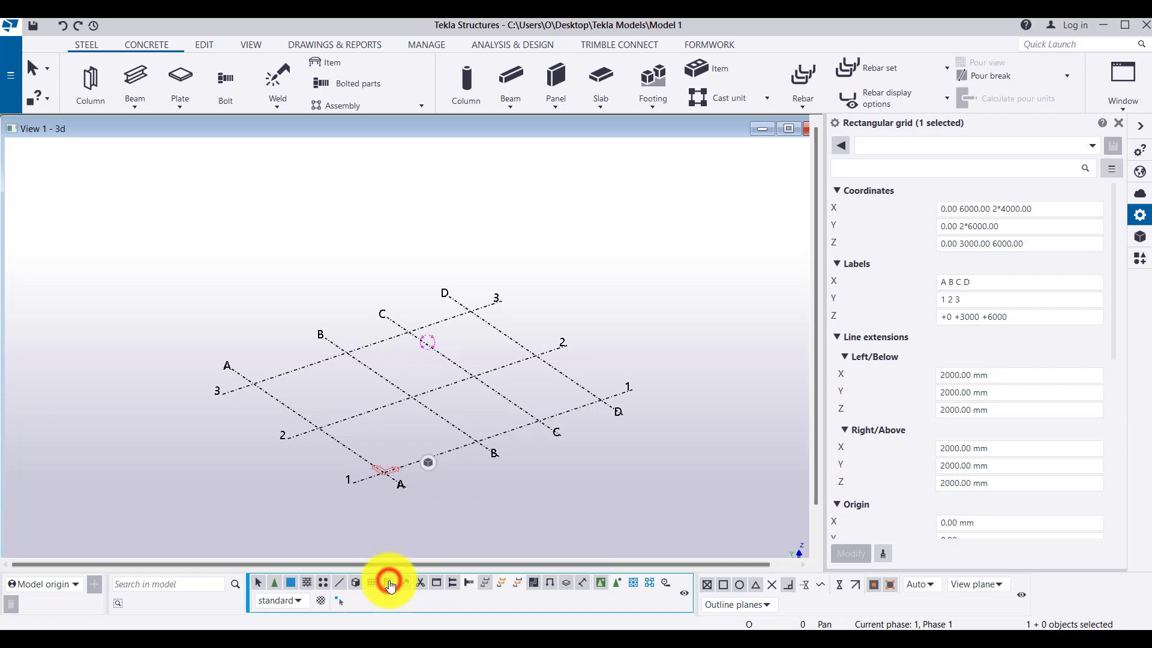
click(477, 495)
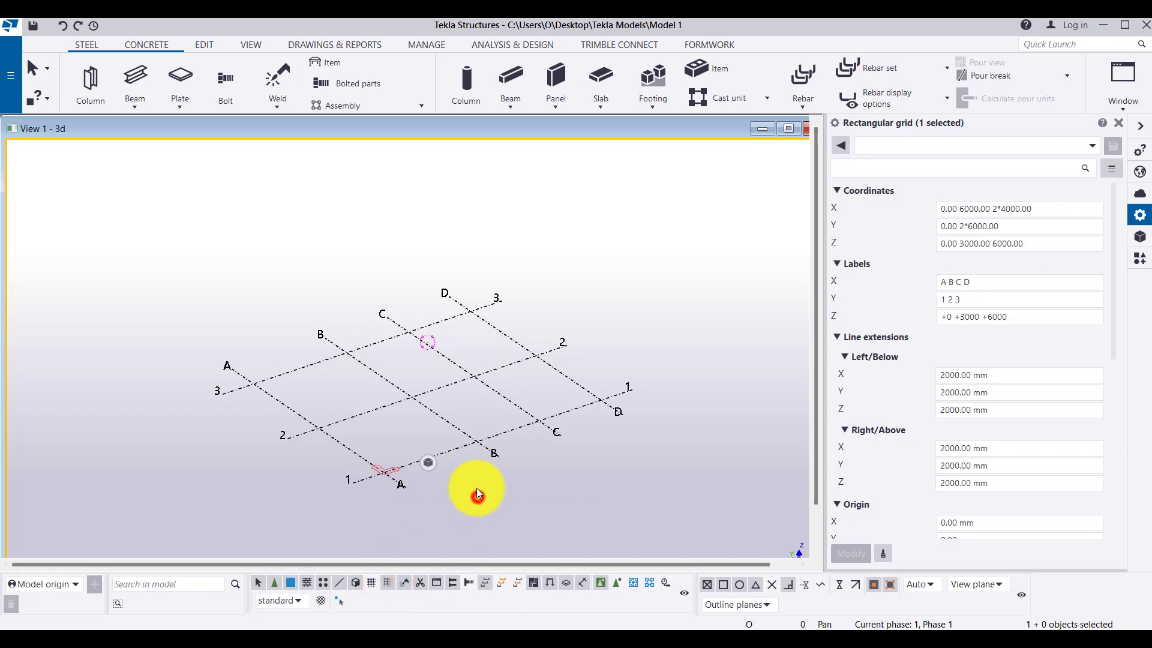
click(458, 427)
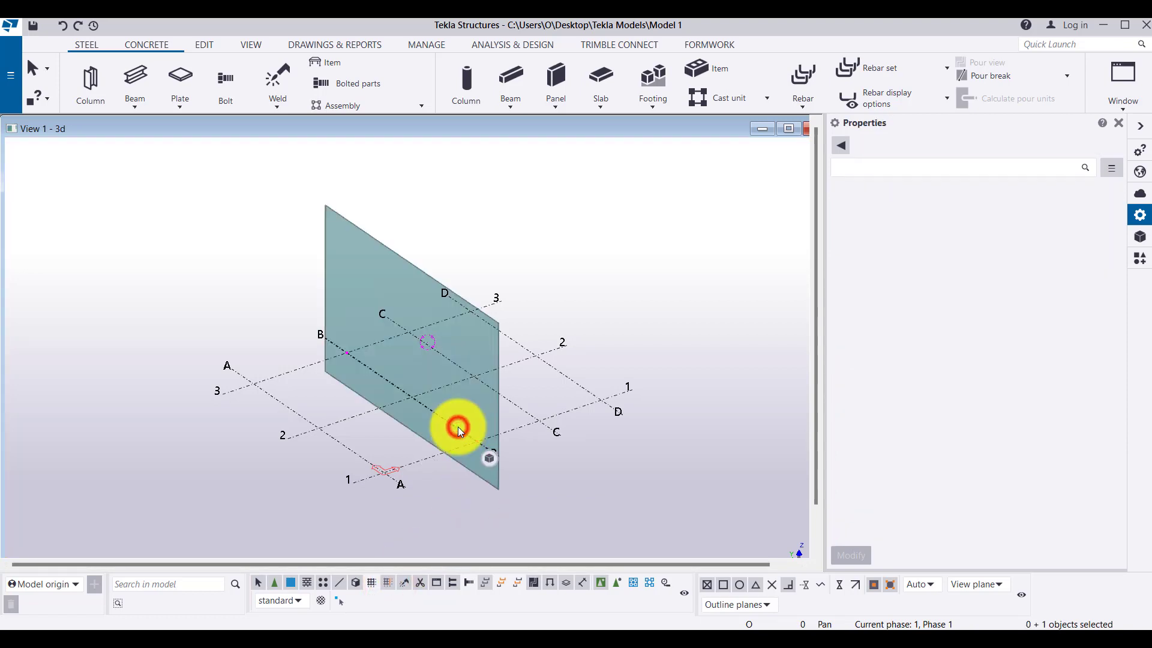
click(524, 407)
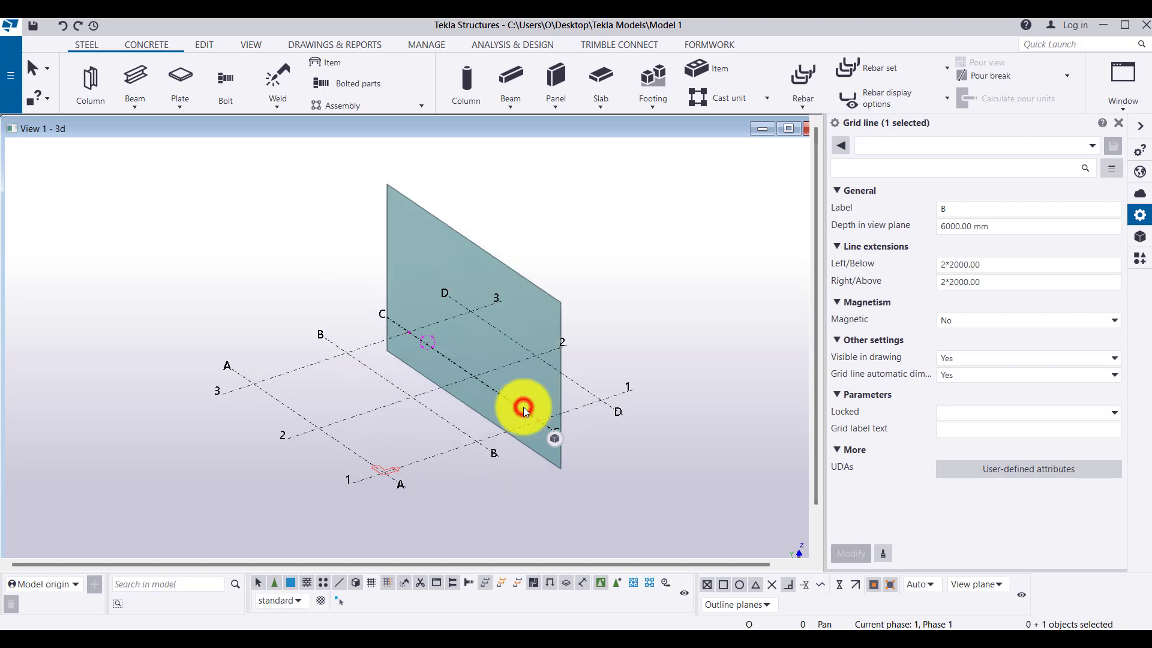
click(578, 383)
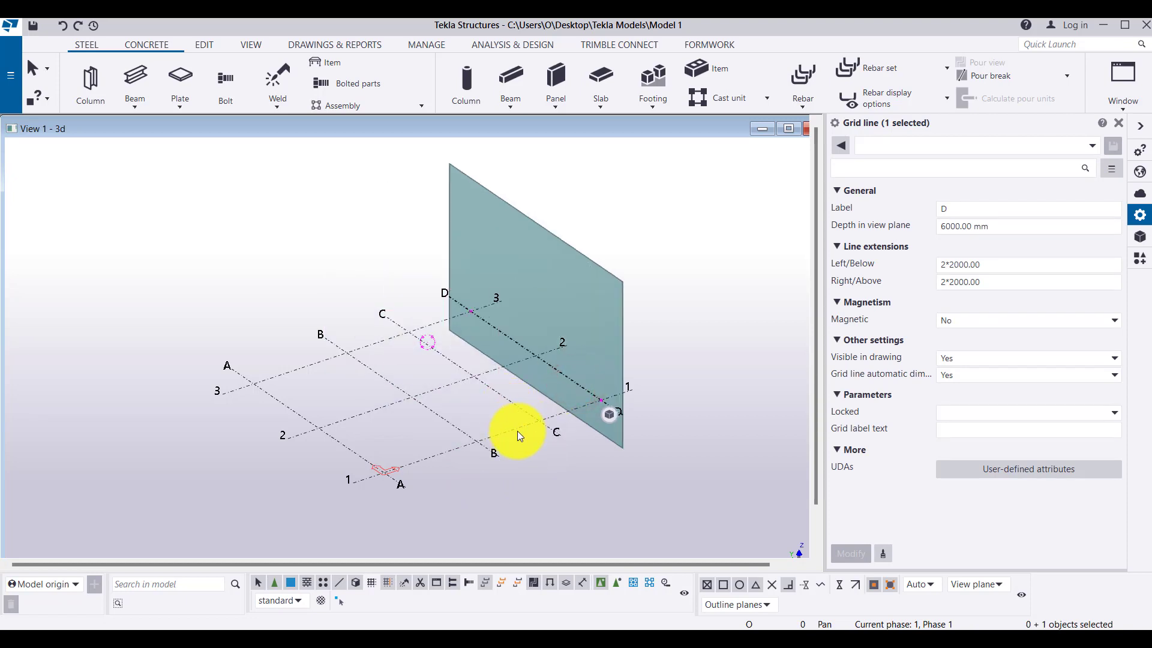
click(602, 519)
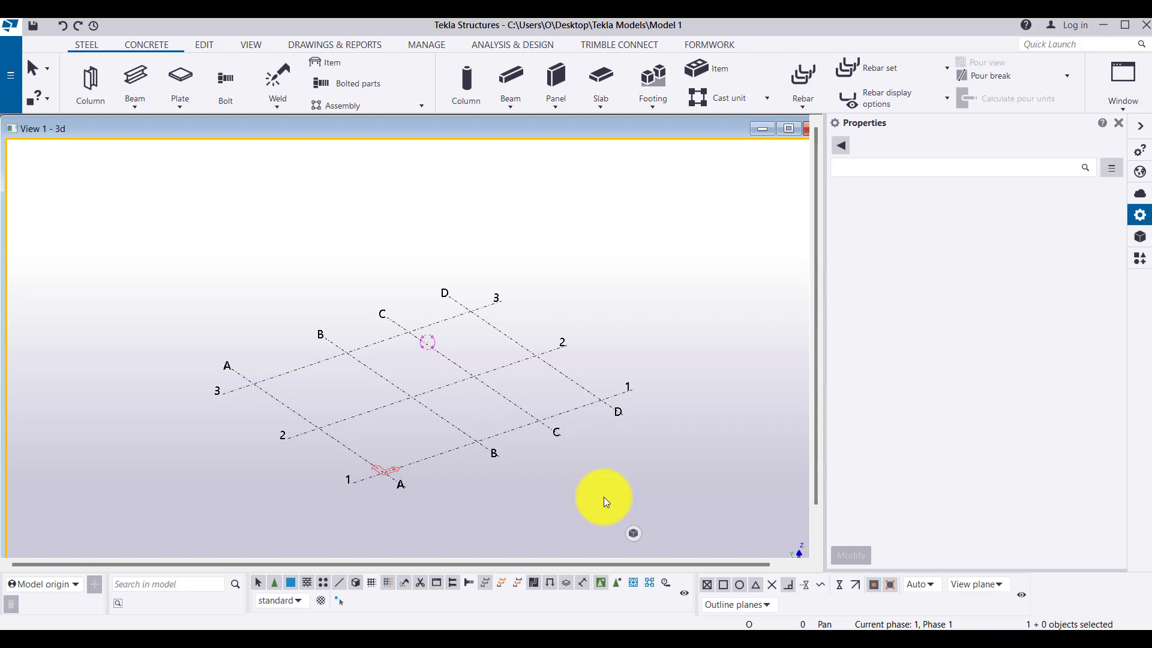
Switch back to whole-grid selection, select the rectangular grid to check its properties, and deselect it
click(375, 586)
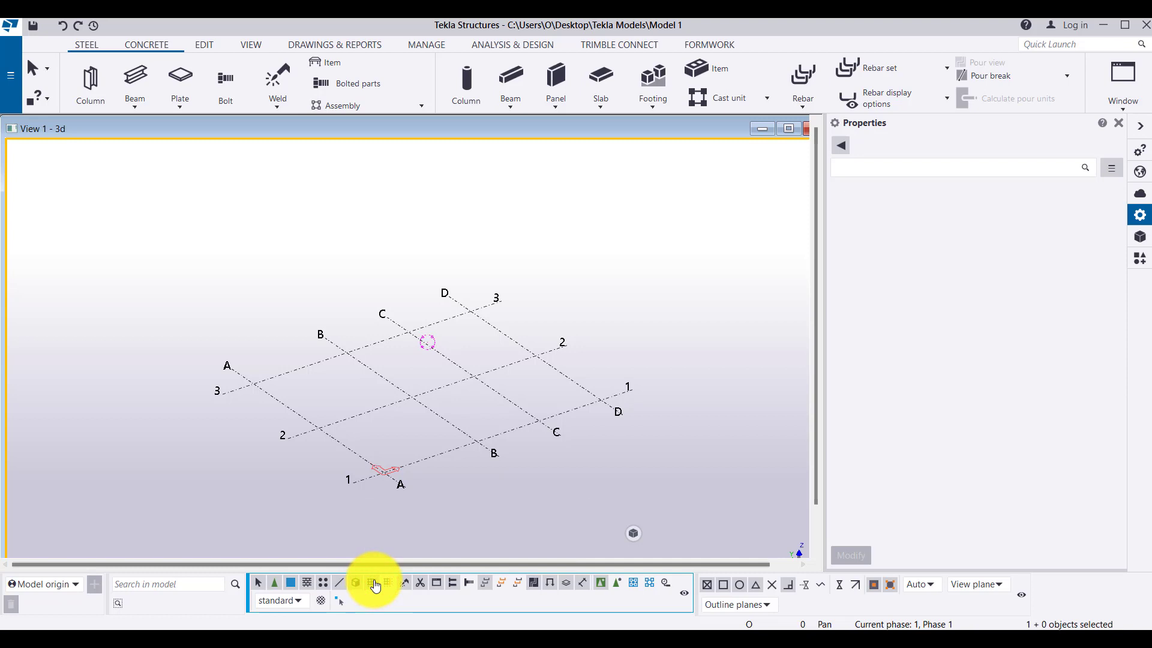
click(296, 413)
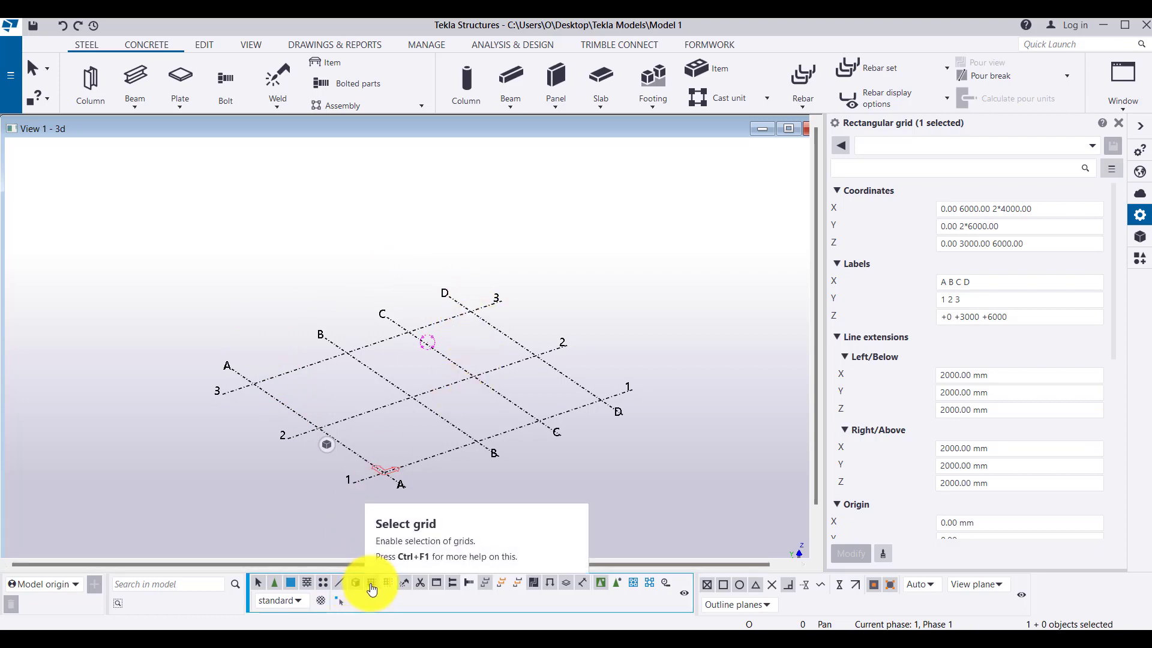
click(340, 523)
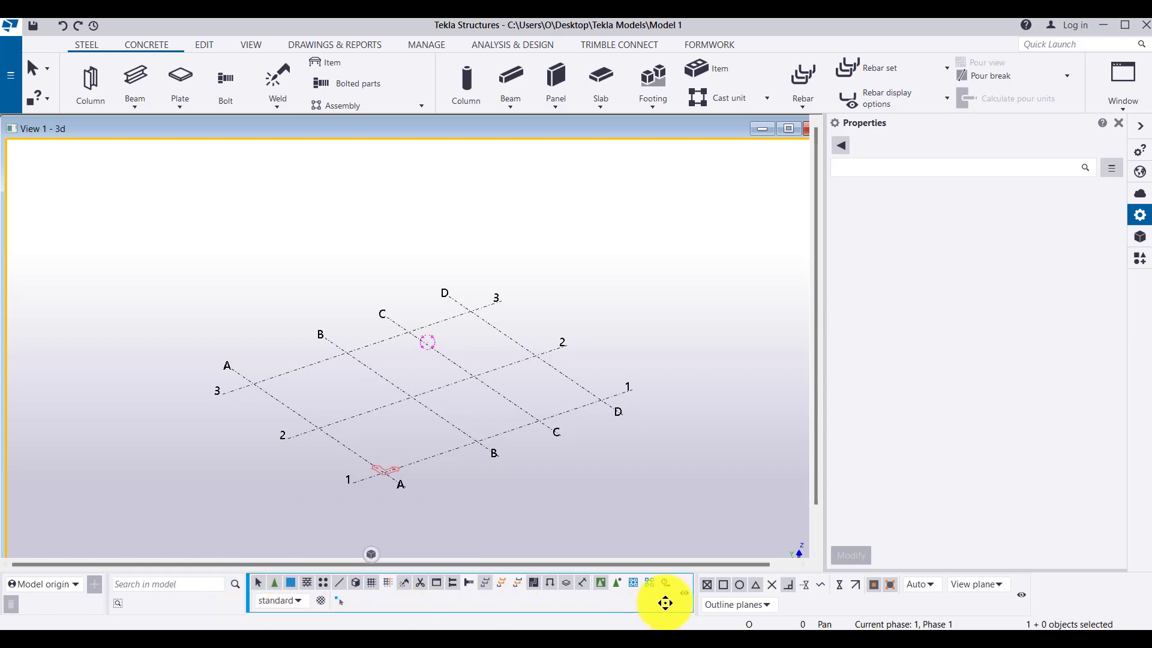
Limit selection to parts only and try to select the grid with several selection windows across its lines
click(259, 587)
click(196, 468)
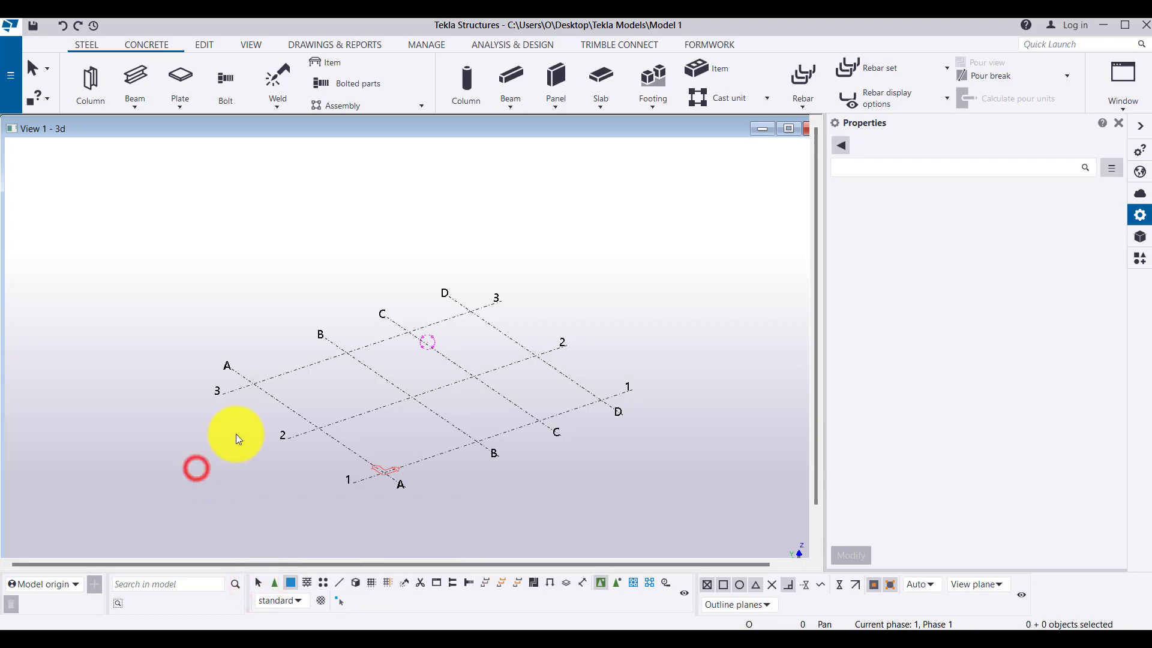
drag(464, 470, 379, 415)
drag(327, 368, 246, 405)
drag(447, 385, 369, 413)
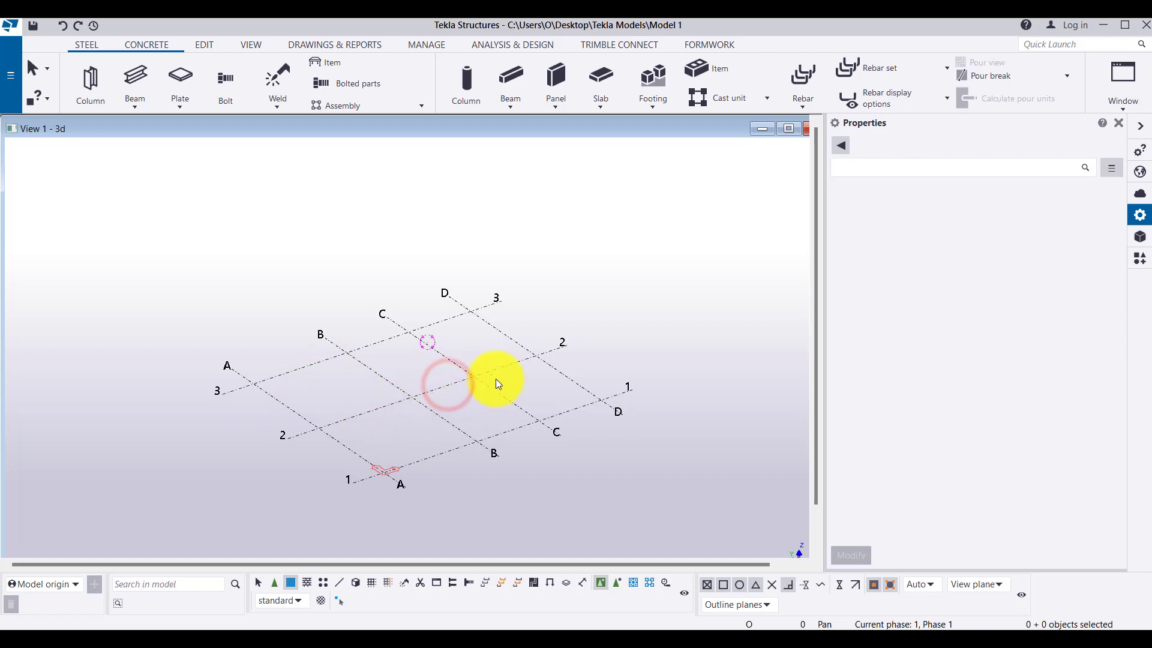
drag(499, 374, 456, 391)
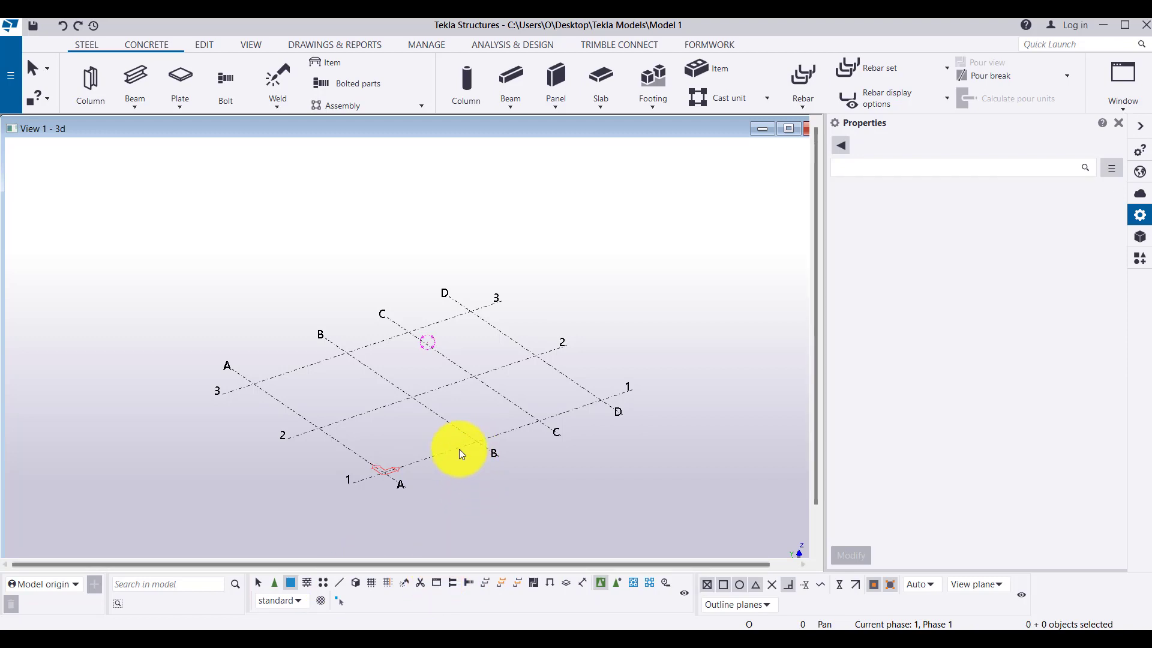
drag(450, 478, 426, 356)
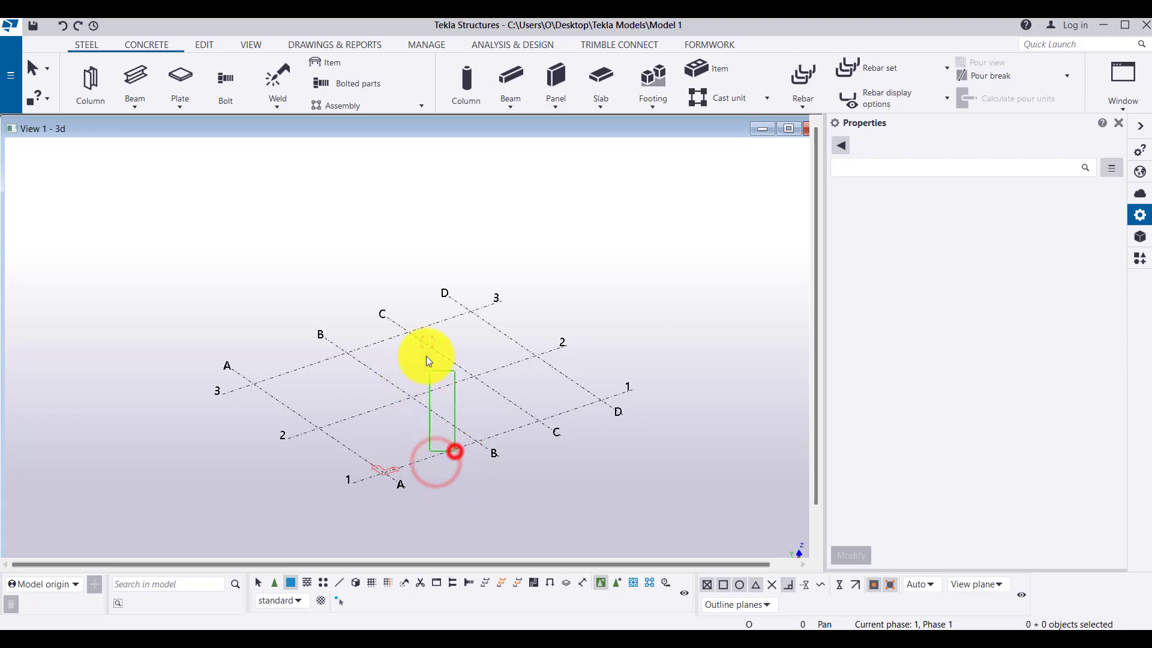
drag(447, 410, 388, 373)
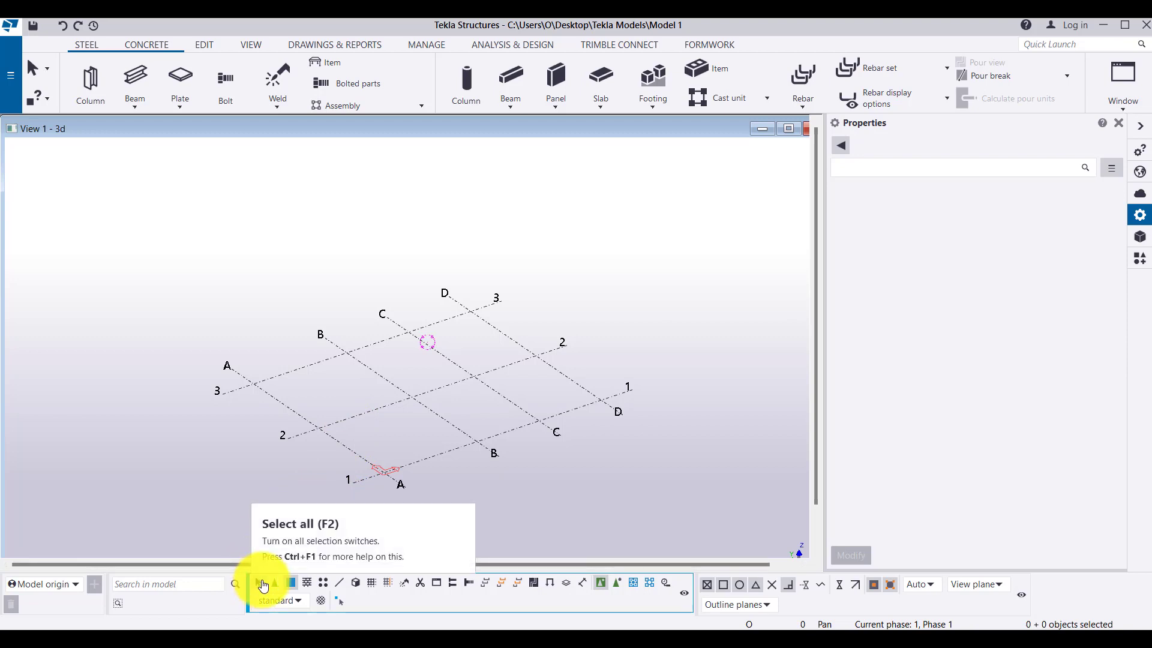
Turn on all selection switches, testing the grid selection switch off and on again
click(222, 456)
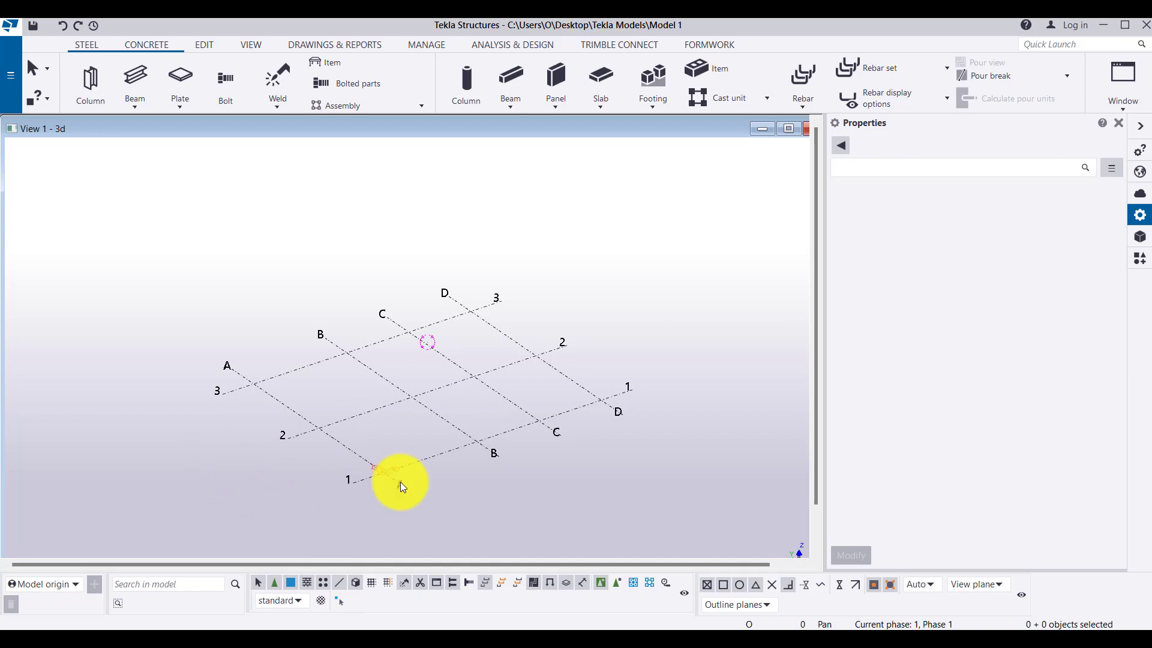
click(370, 590)
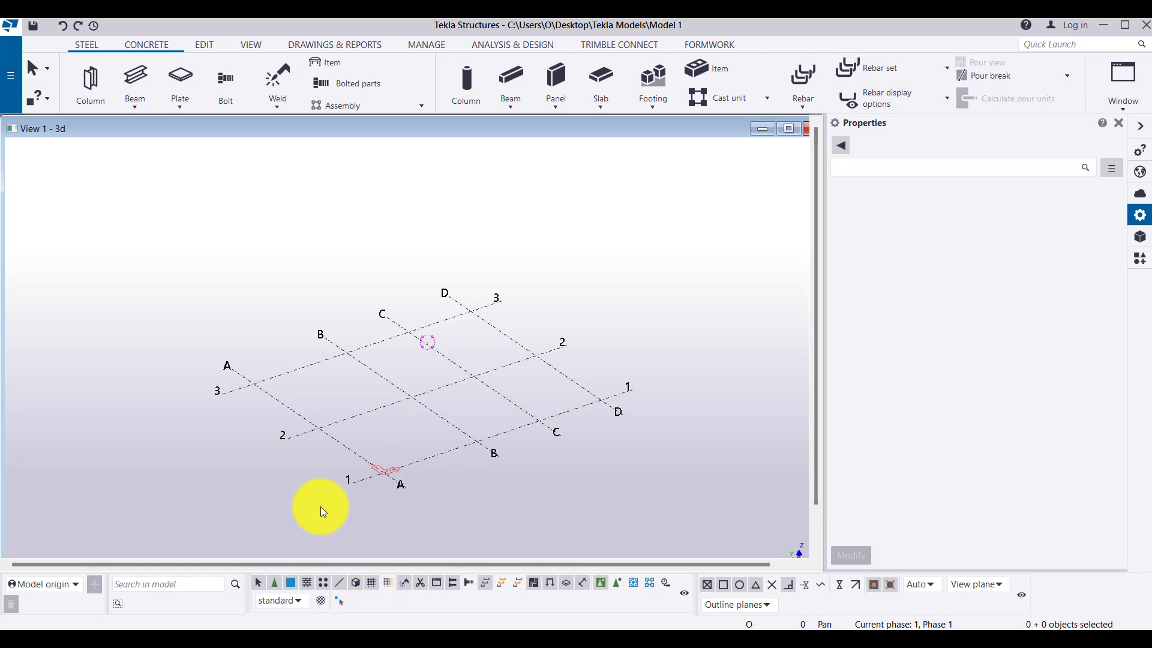
click(371, 585)
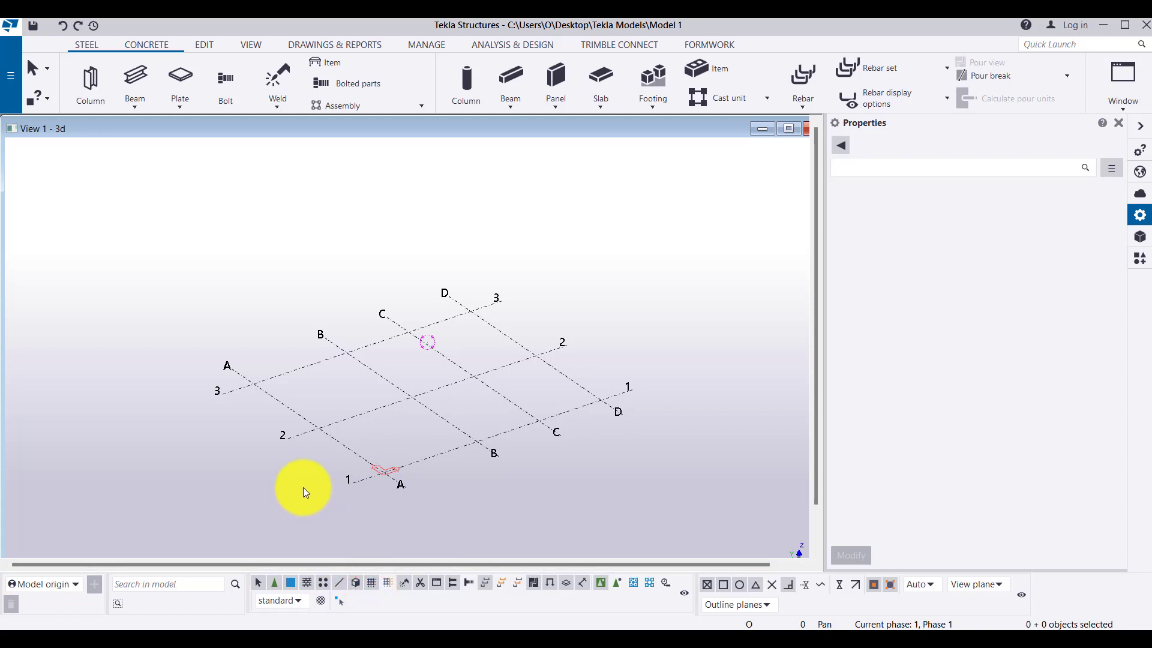
Maximize the 3D view window with the Properties pane closed, and reopen the pane beside it
click(1120, 123)
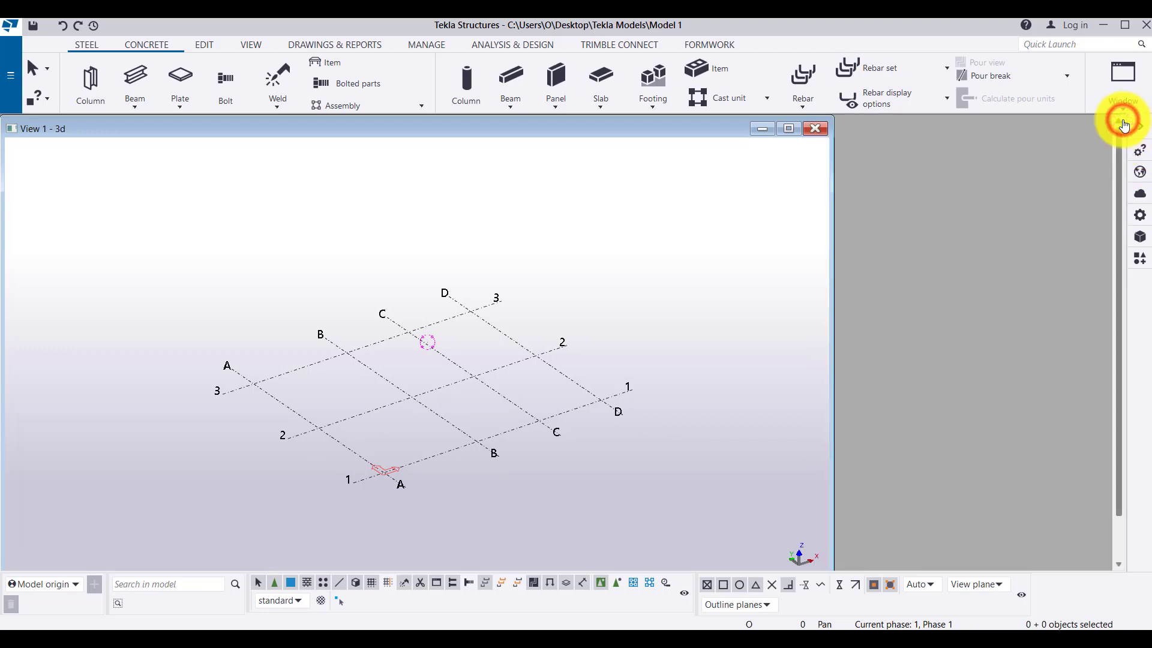
click(790, 129)
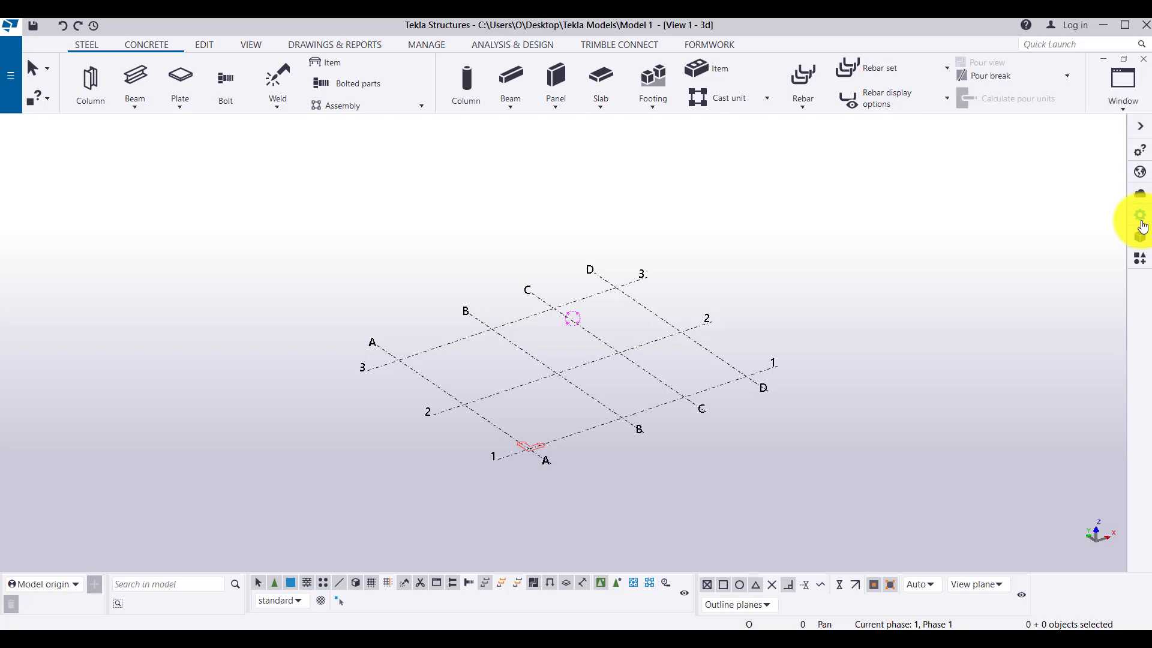
click(1142, 222)
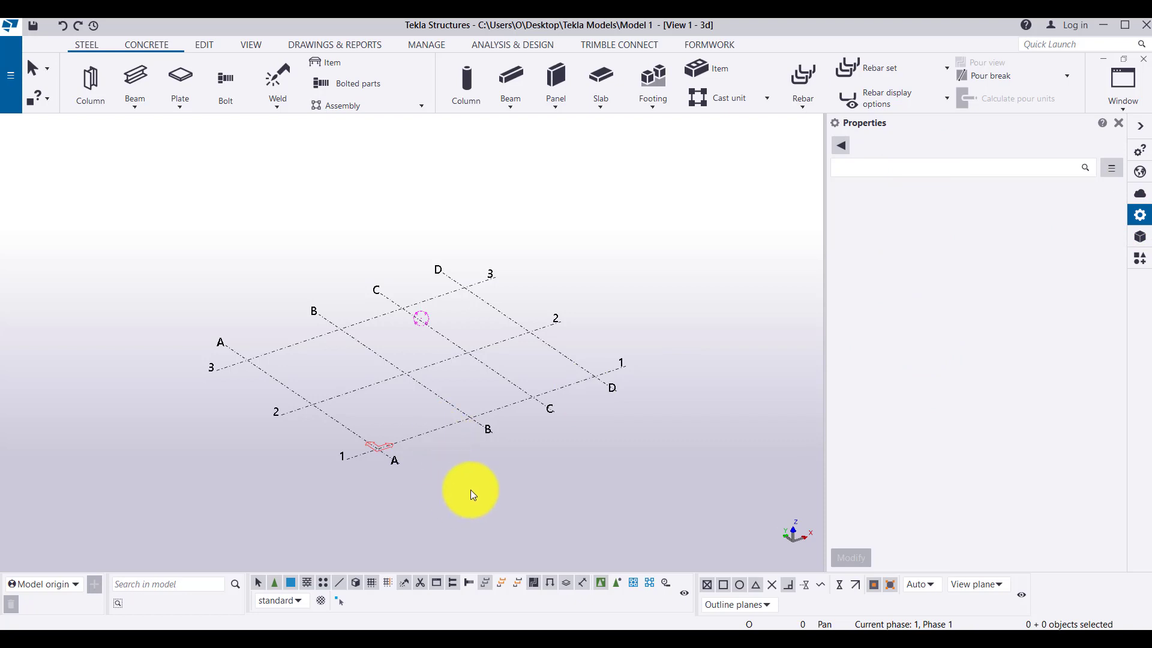
Select the rectangular grid, review all its property sections from coordinates to user-defined attributes, and clear the selection
click(513, 481)
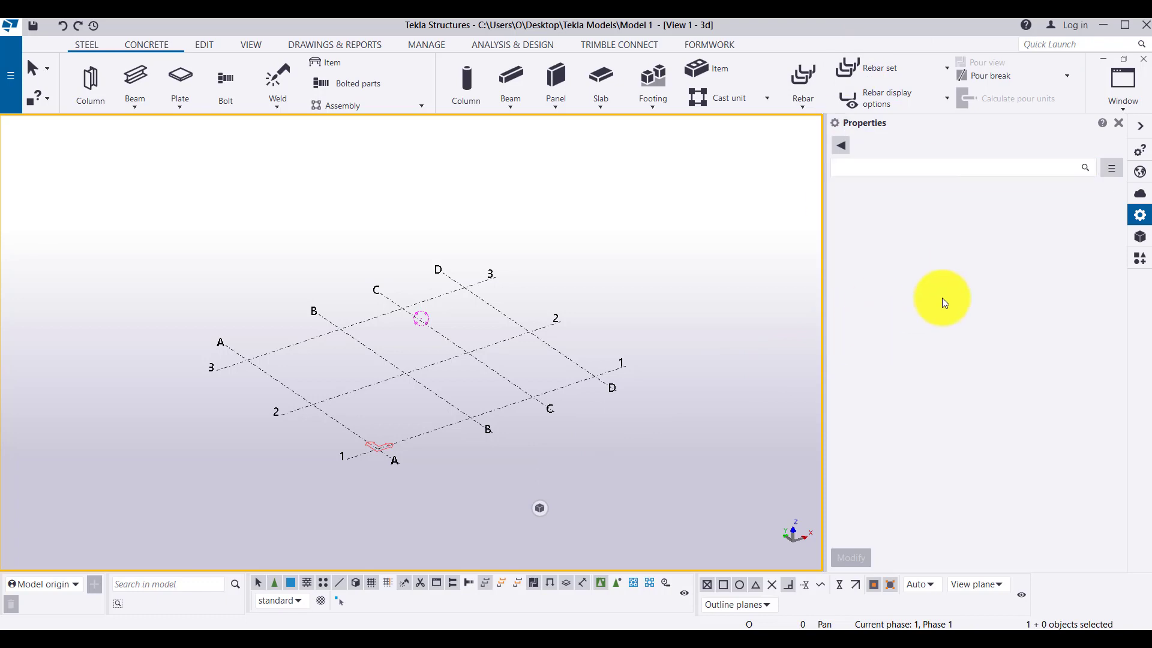
click(715, 445)
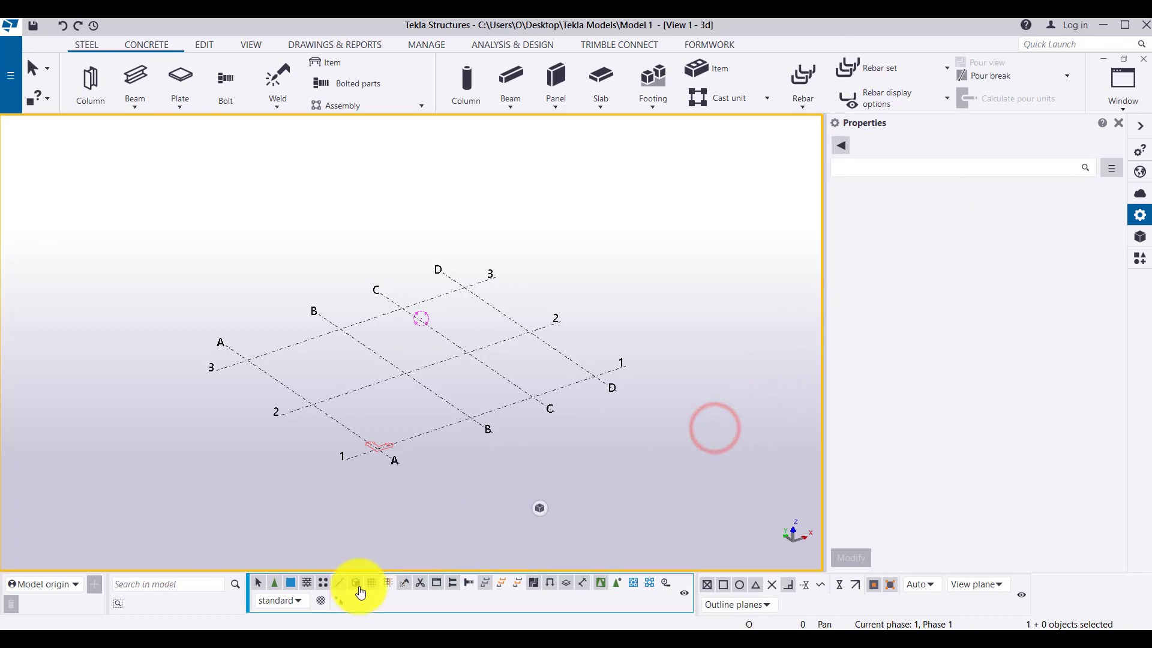
click(427, 434)
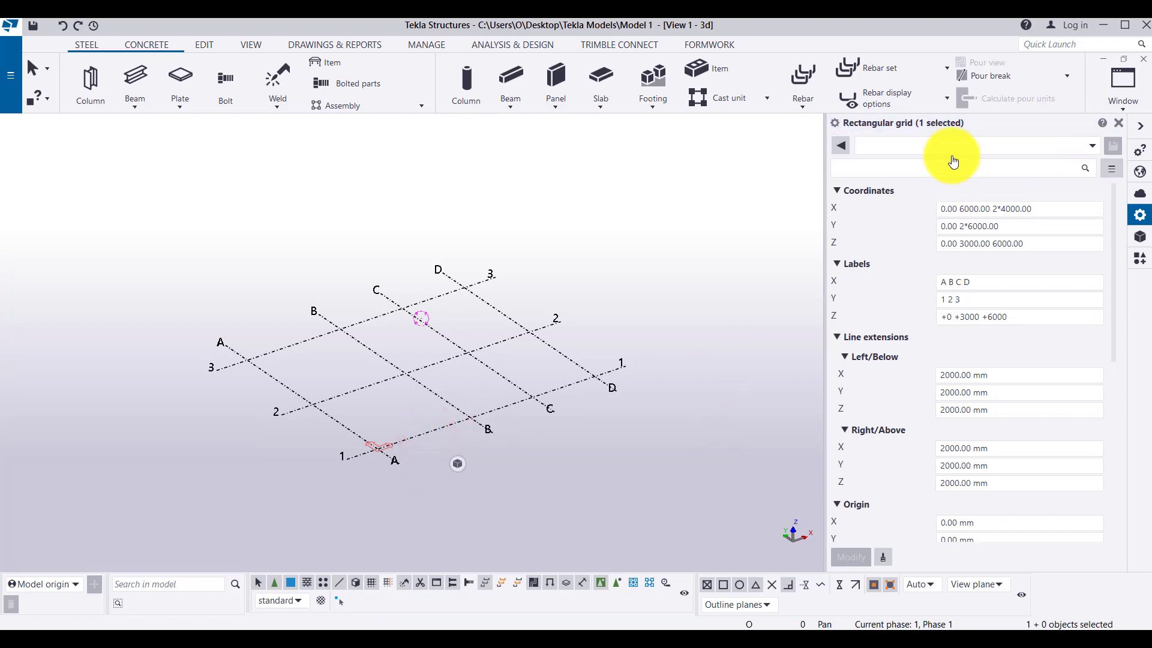
scroll(1024, 336, down, 6)
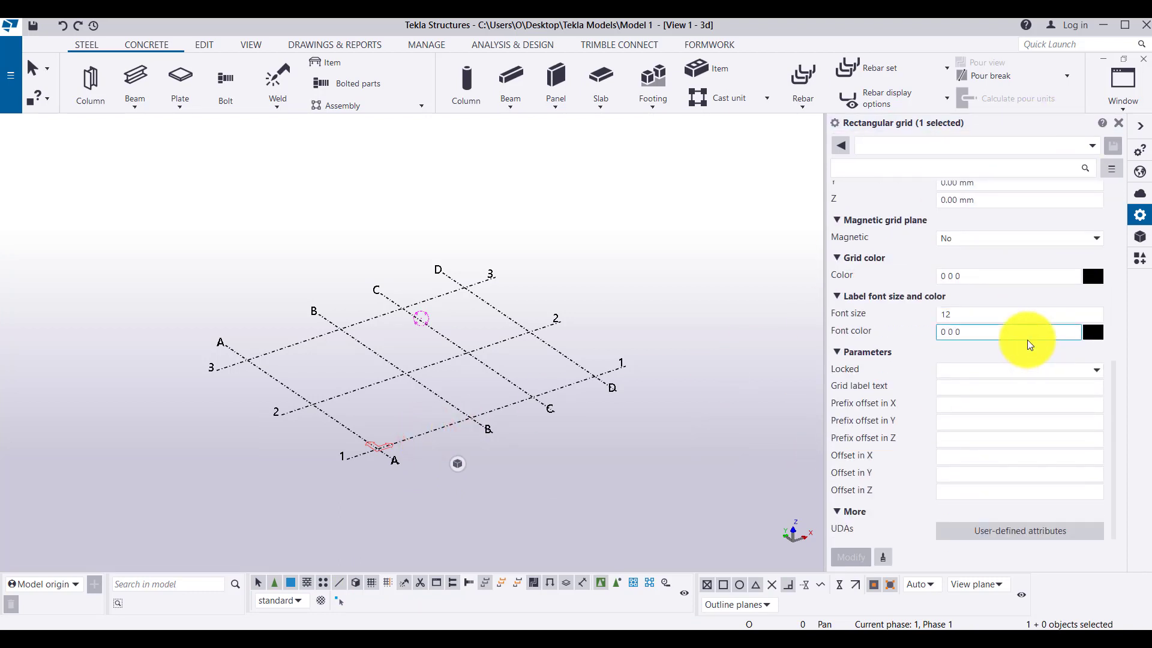
scroll(1028, 341, up, 4)
scroll(1028, 338, up, 3)
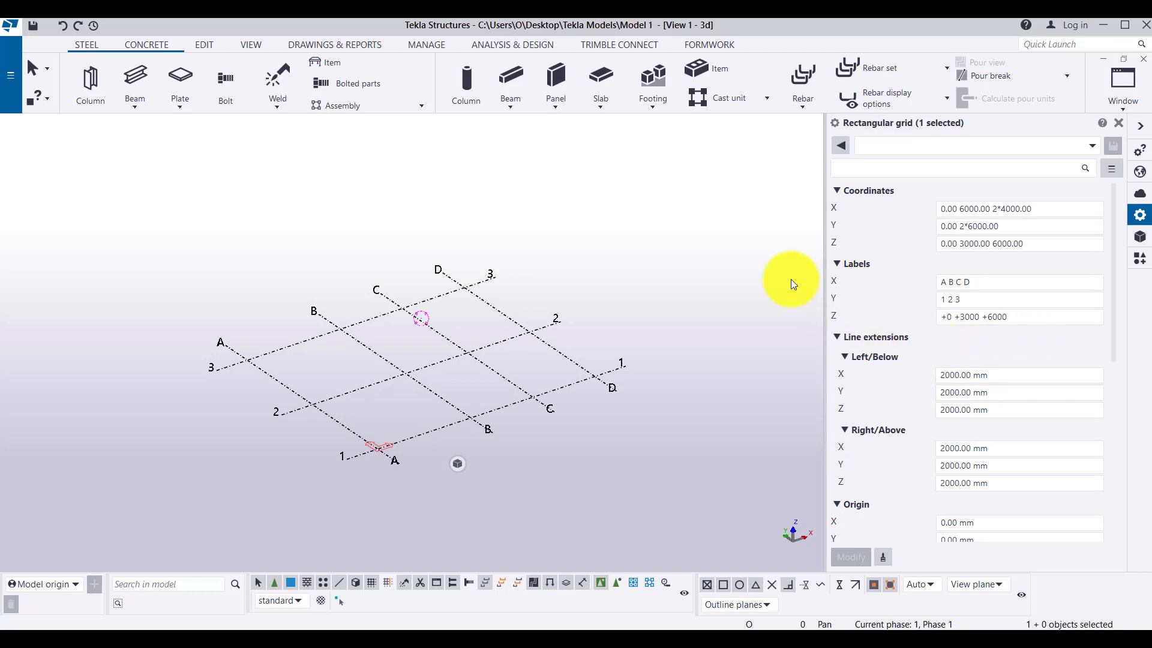
click(750, 262)
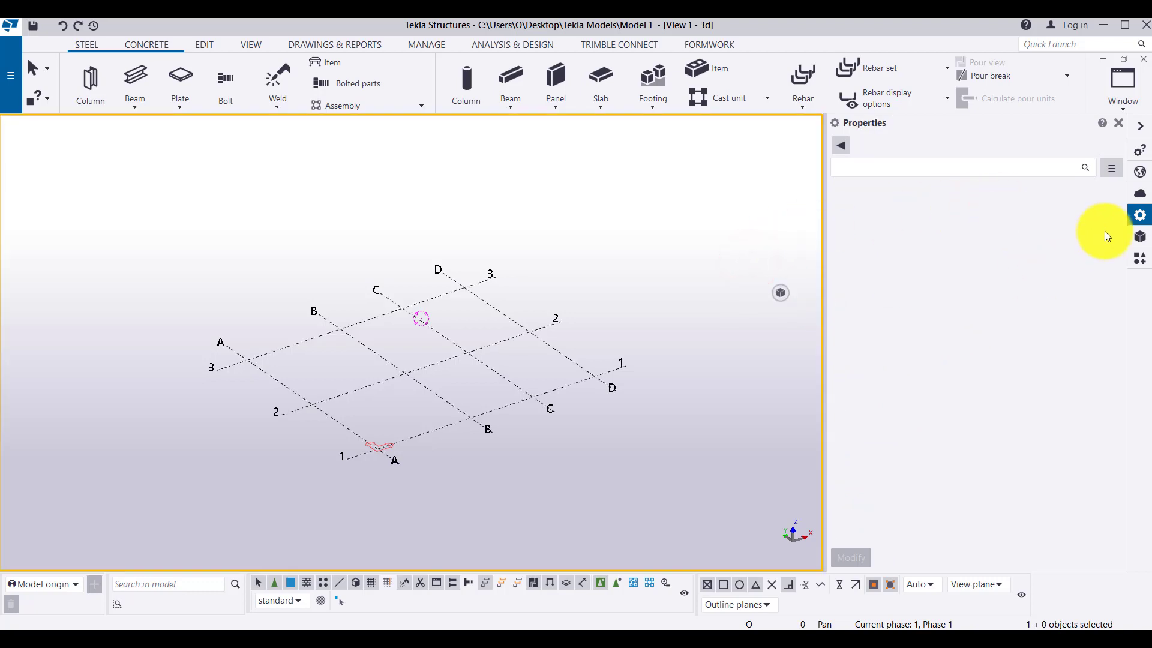
click(1142, 221)
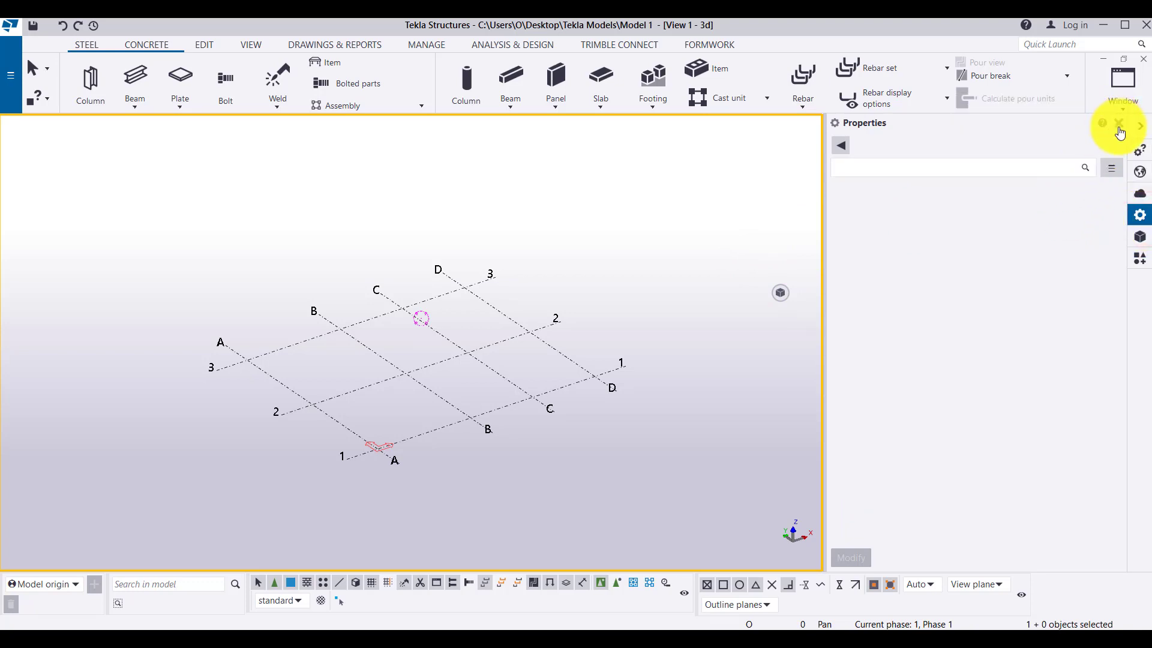
Close the Properties pane, reopen it by opening the rectangular grid's properties directly from the model, and clear the selection
click(1114, 125)
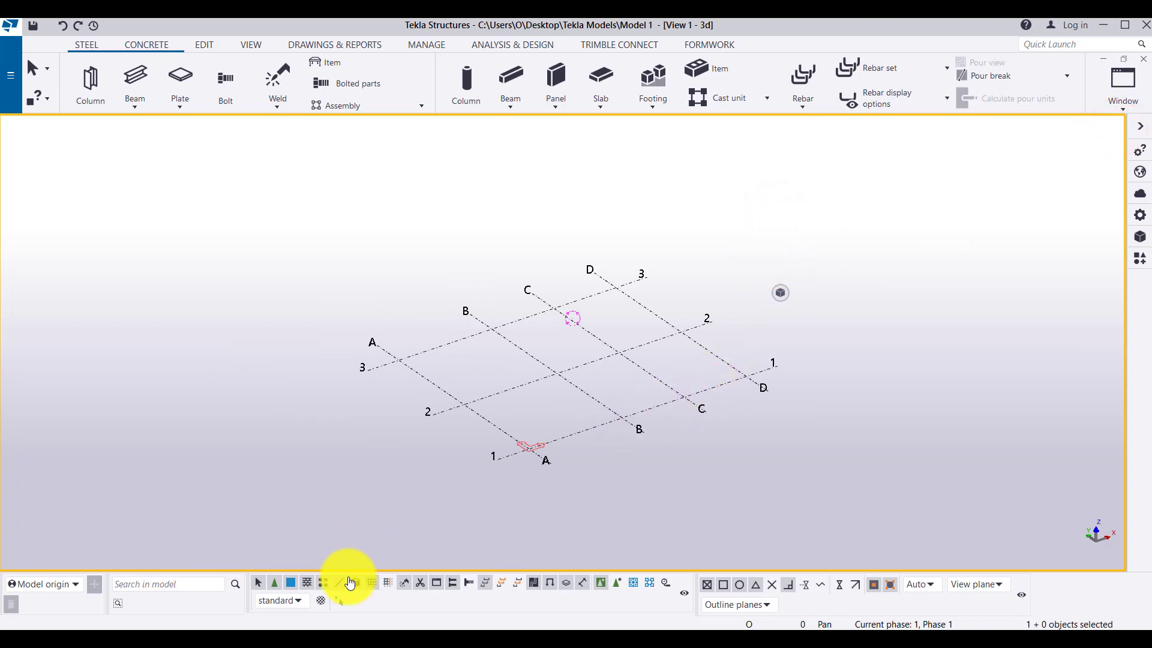
double_click(661, 403)
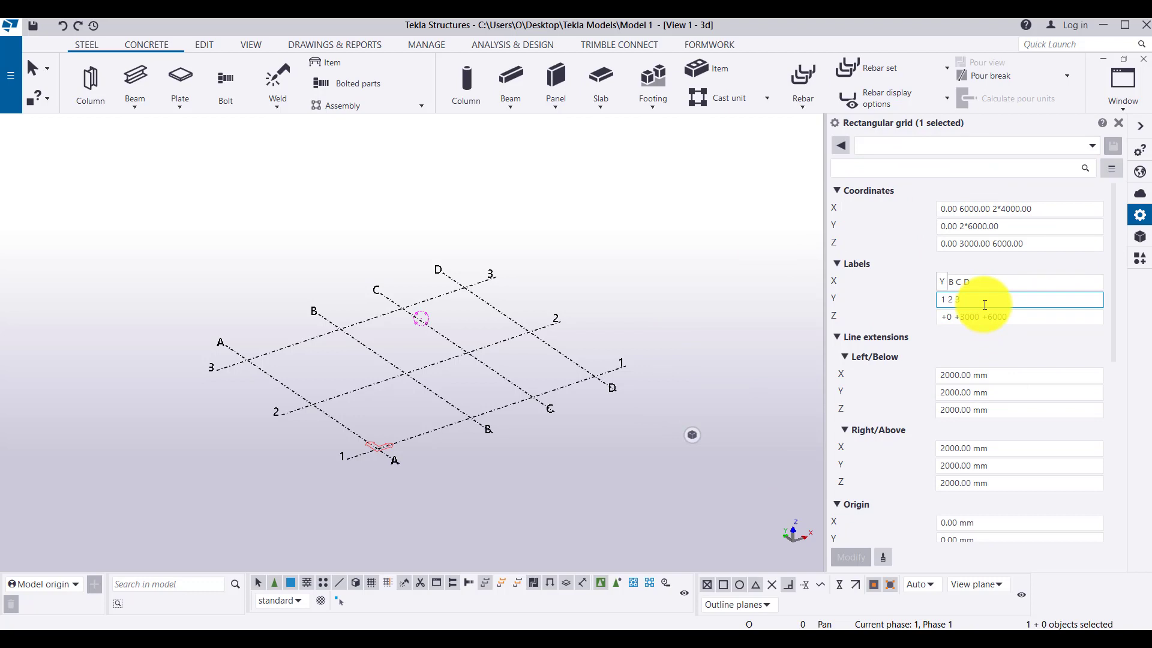
click(1141, 219)
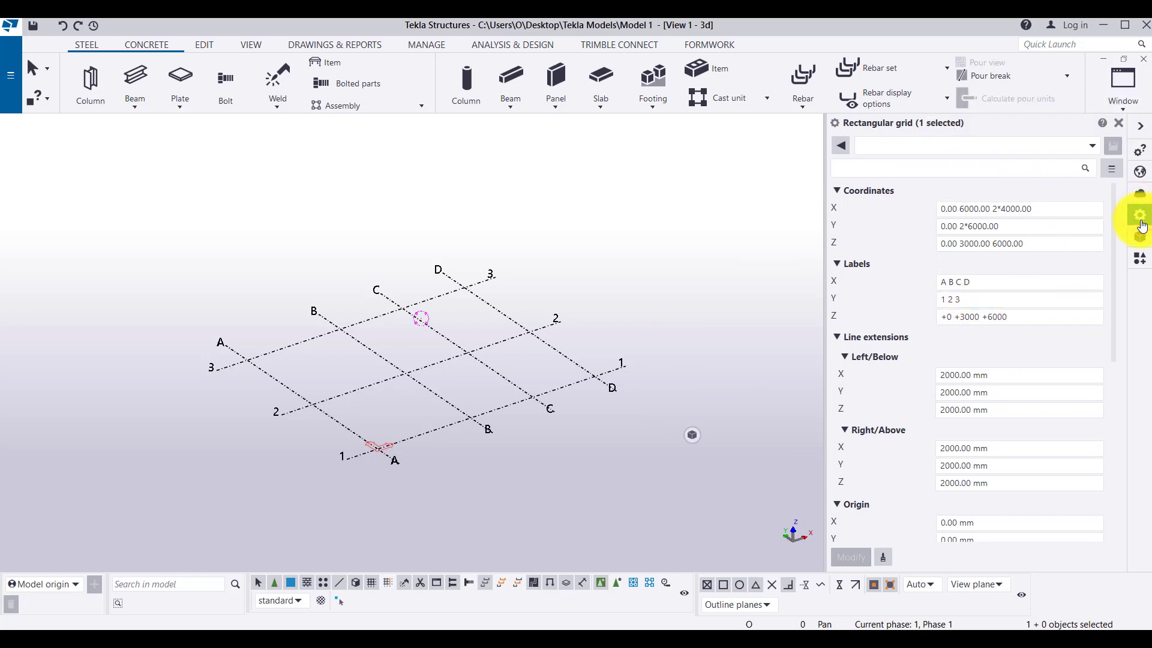
click(1142, 225)
click(578, 459)
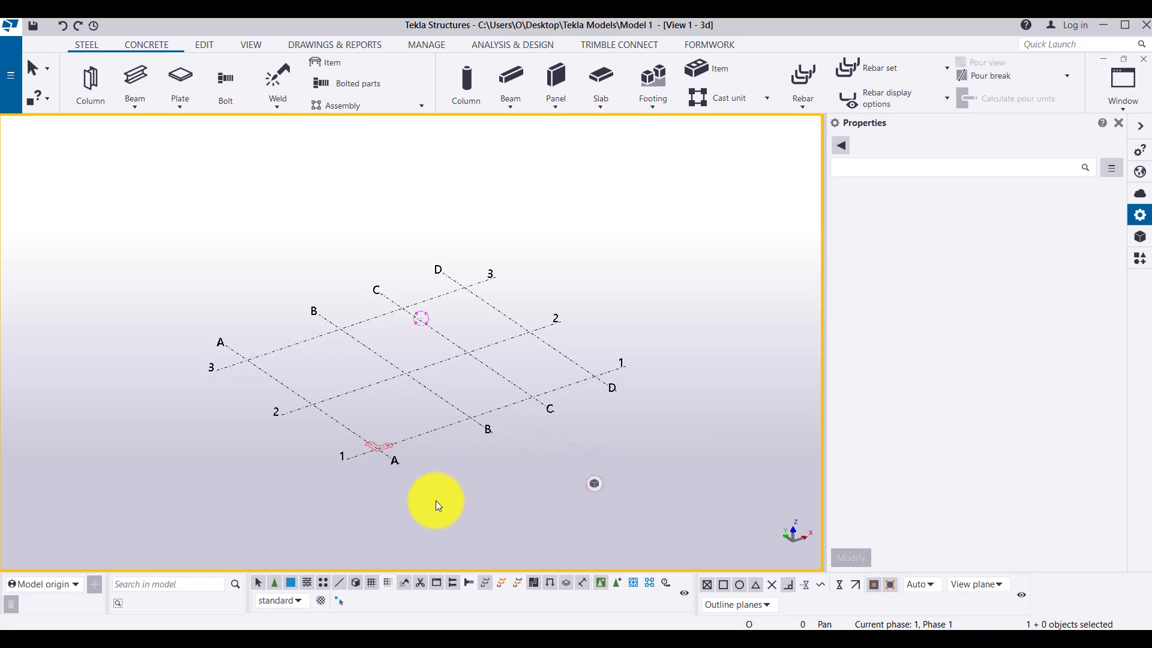
Select the rectangular grid with the Properties pane already open, inspect its label properties, and deselect the grid
click(446, 424)
click(996, 302)
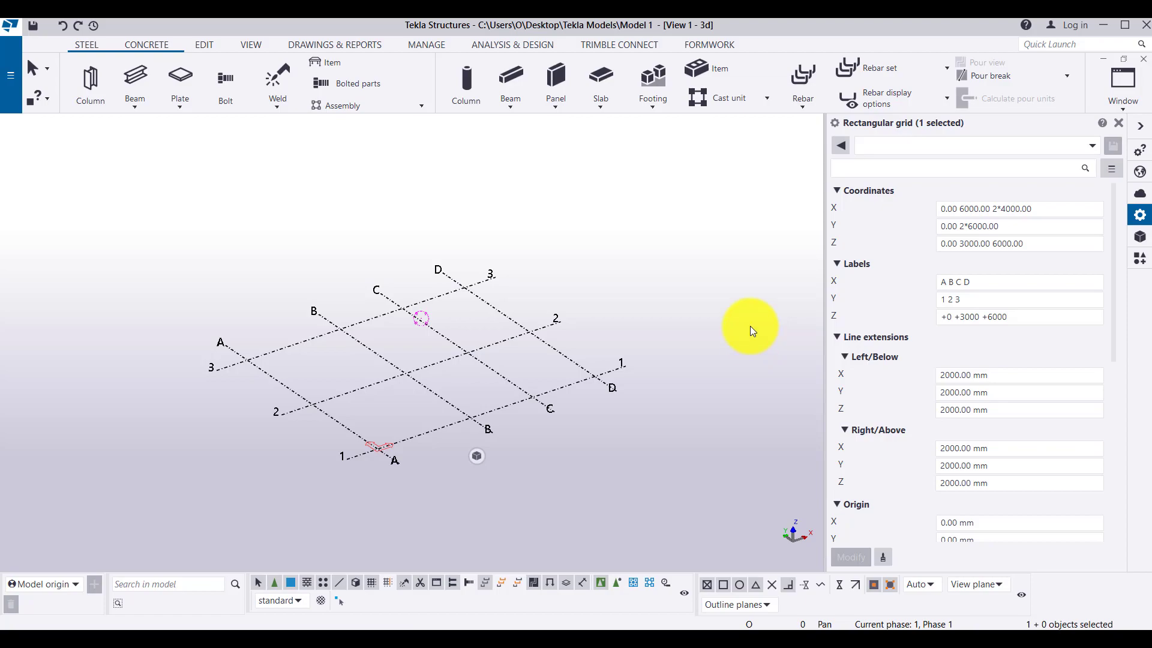
click(696, 459)
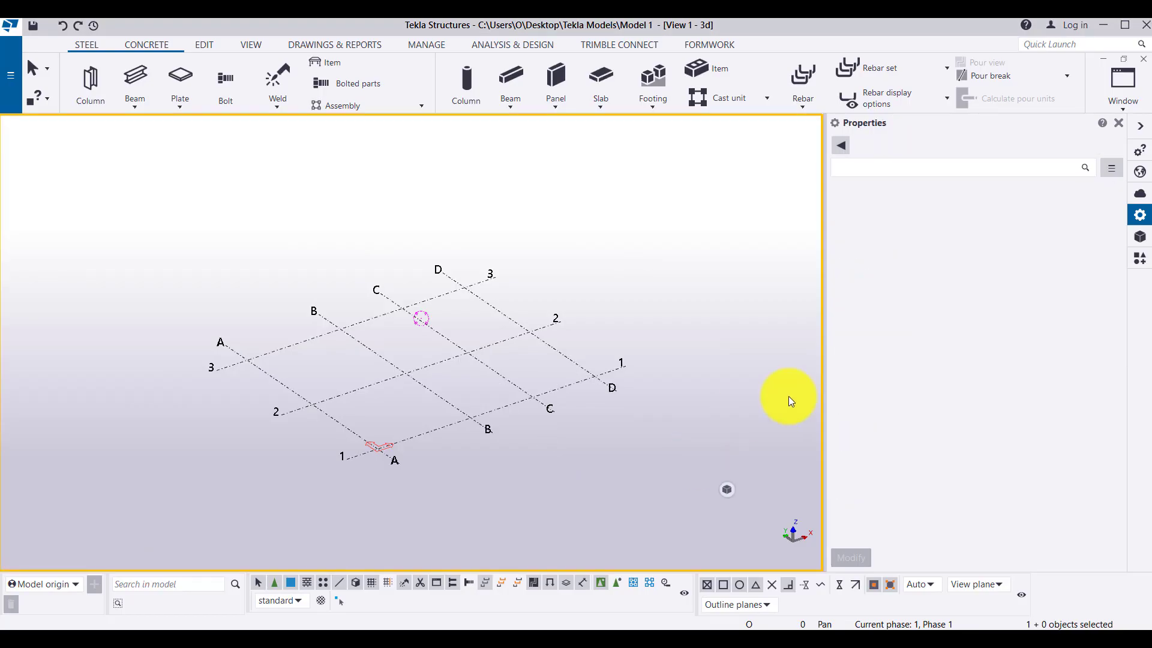
Close the empty Properties pane and bring up the rectangular grid's properties from grid line 1 in the 3D view
click(1145, 216)
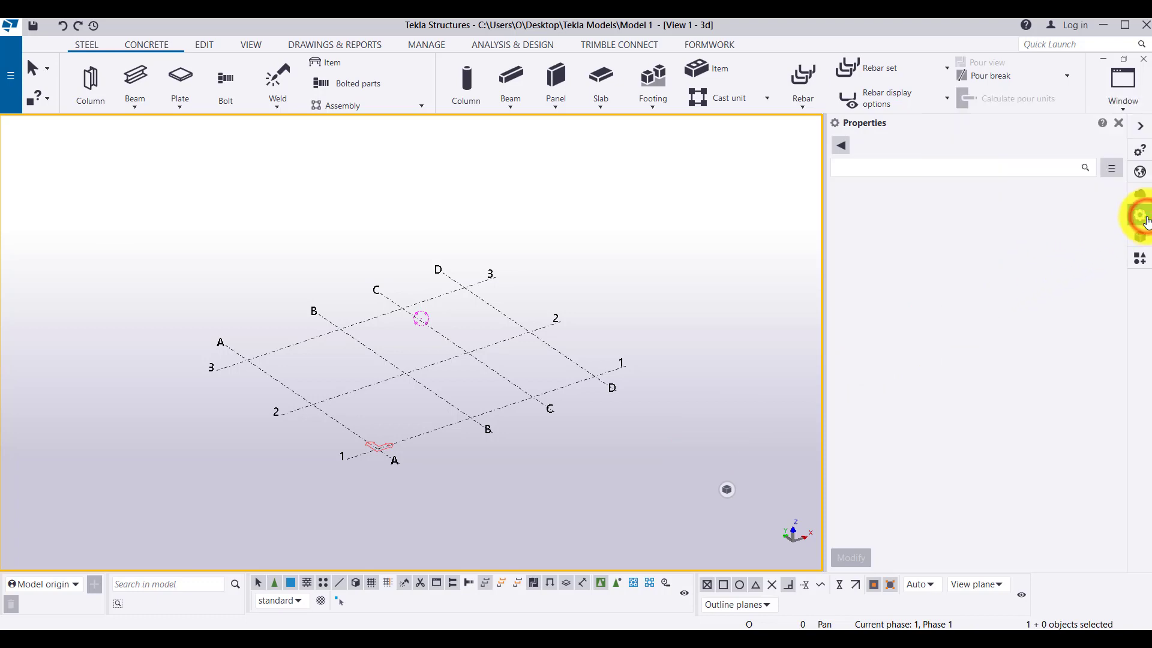
click(1119, 122)
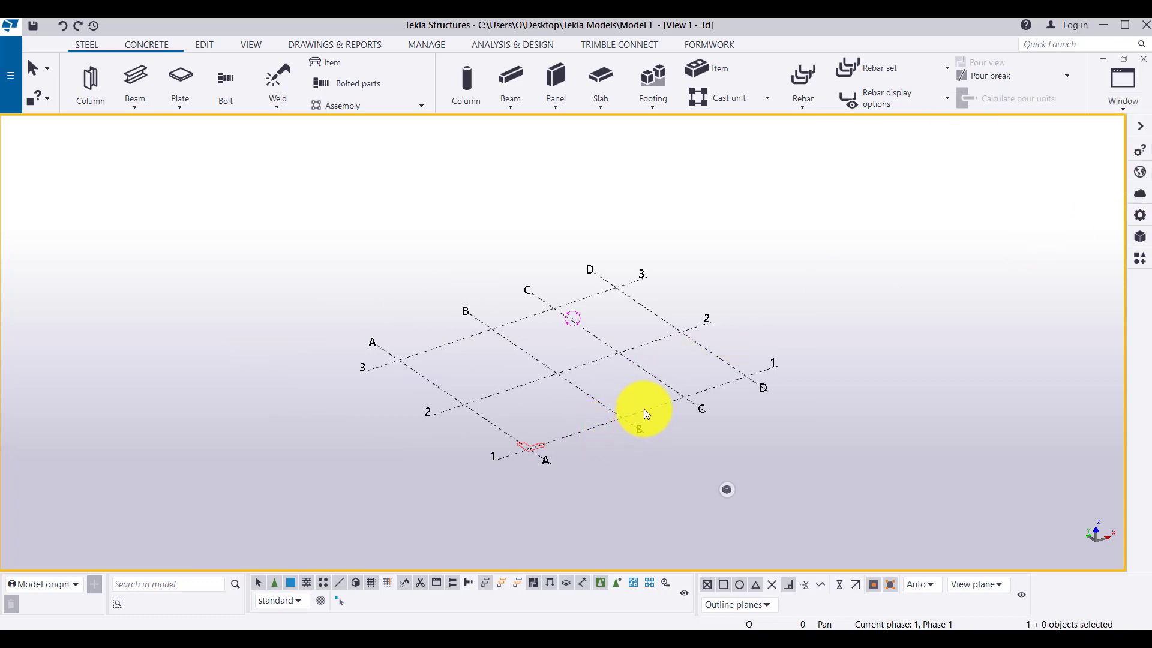
double_click(647, 411)
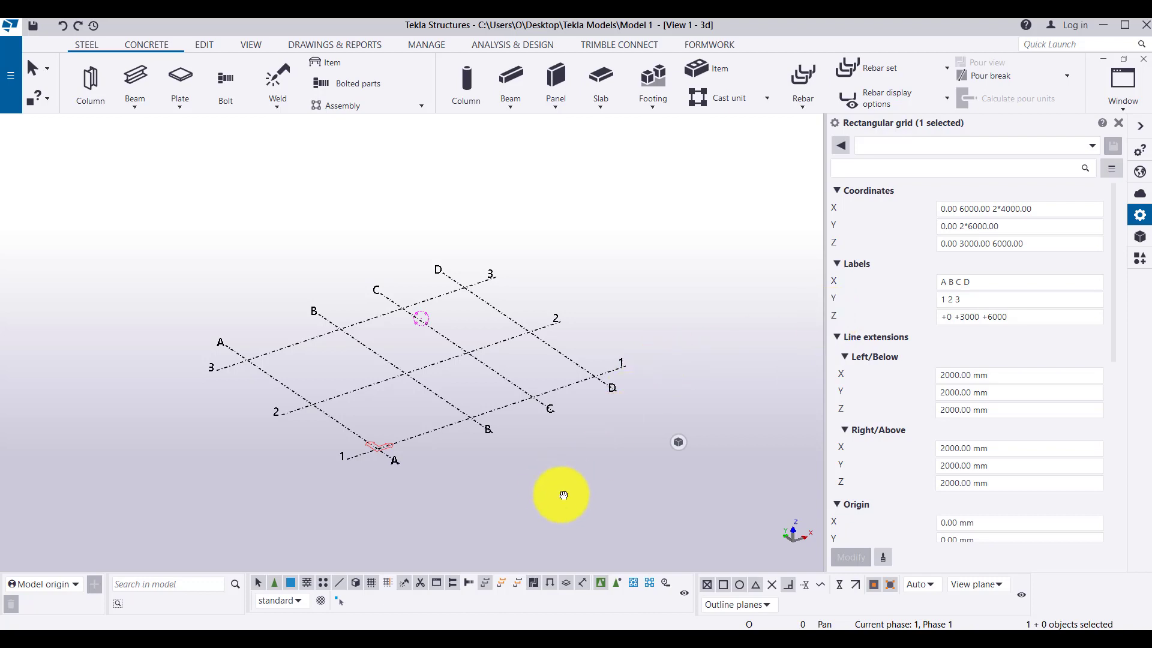
Examine the grid lines around the intersection of A and 1 alongside the grid's coordinate, label and line extension properties
middle_drag(563, 495, 597, 520)
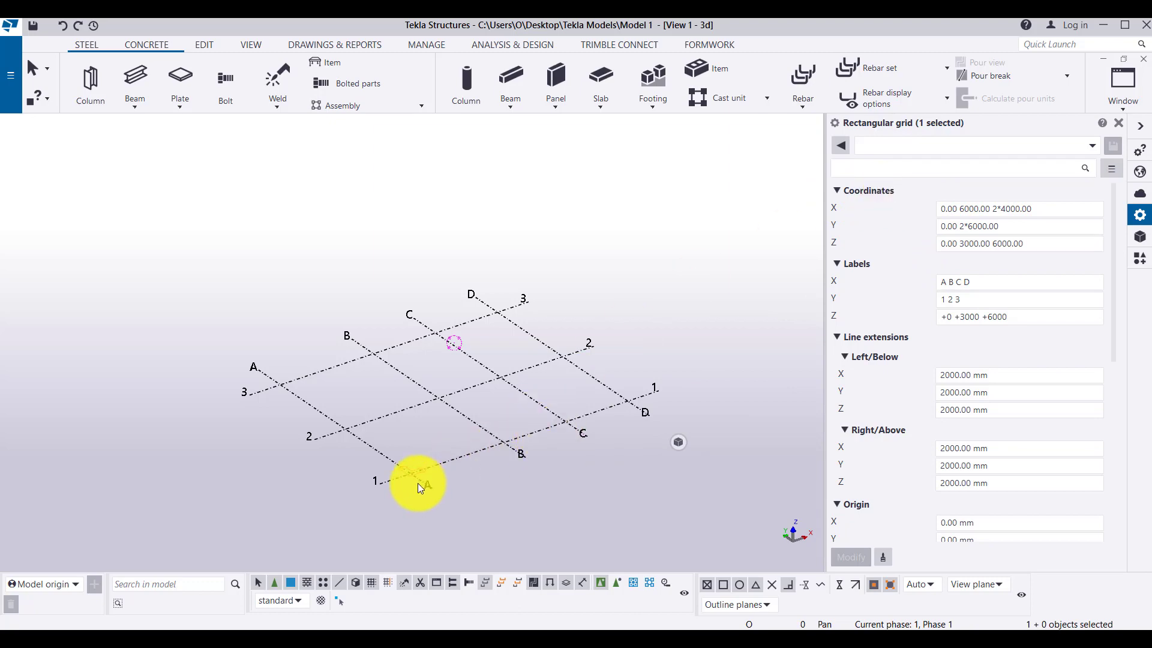
scroll(408, 471, up, 6)
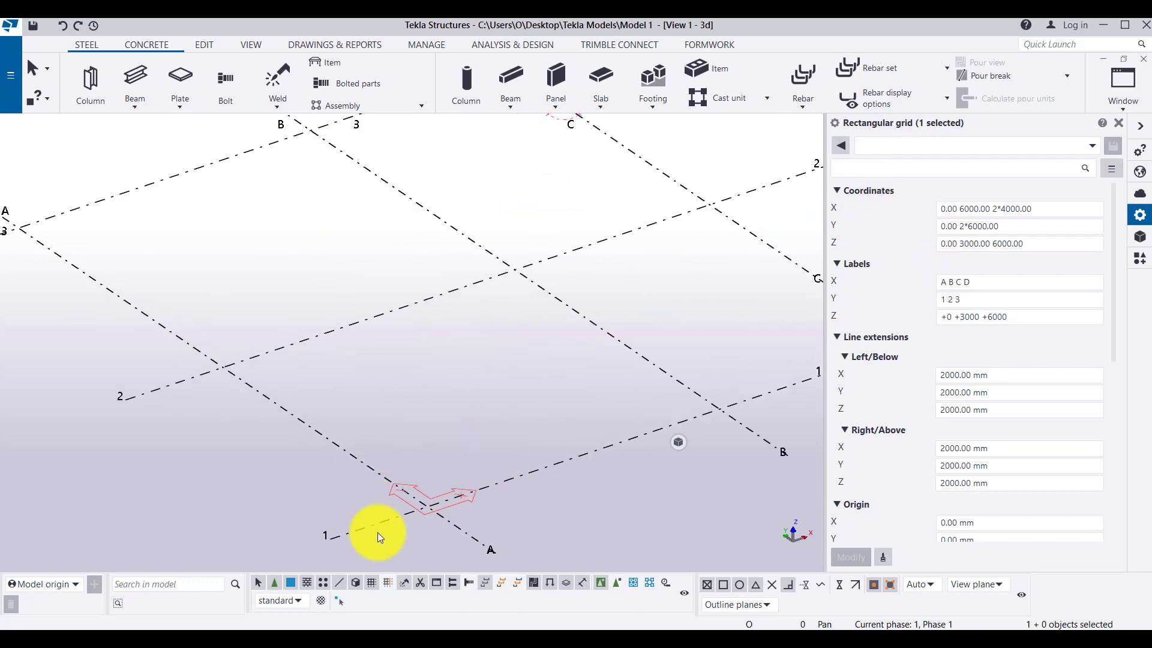
scroll(318, 367, down, 5)
scroll(373, 402, up, 3)
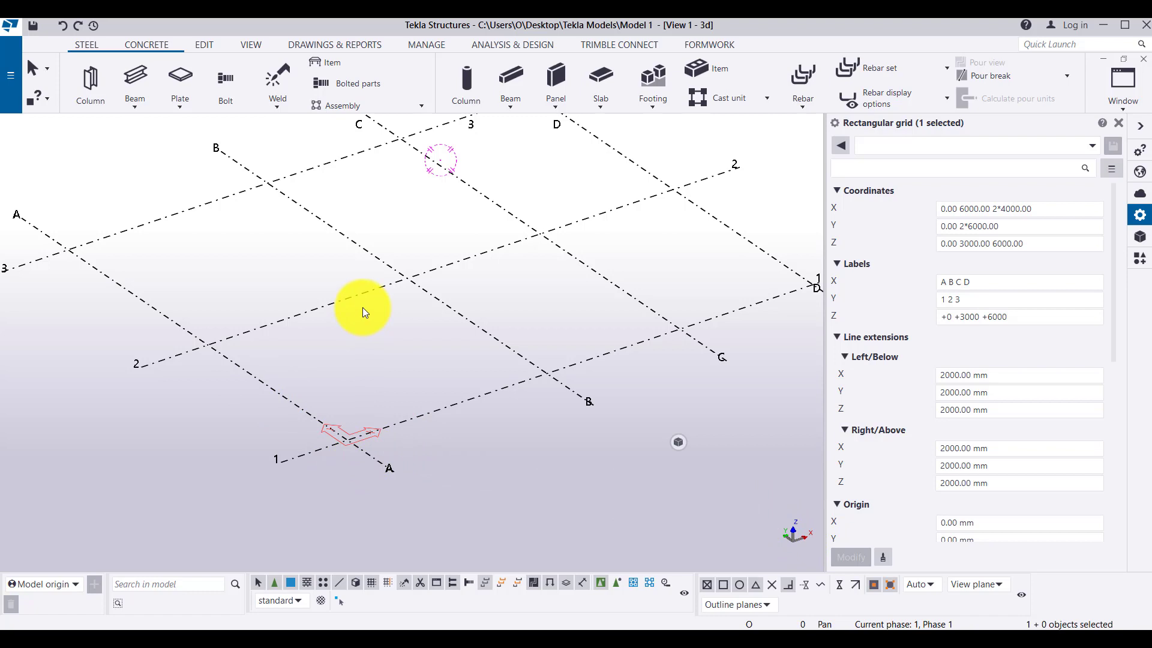
scroll(363, 444, down, 4)
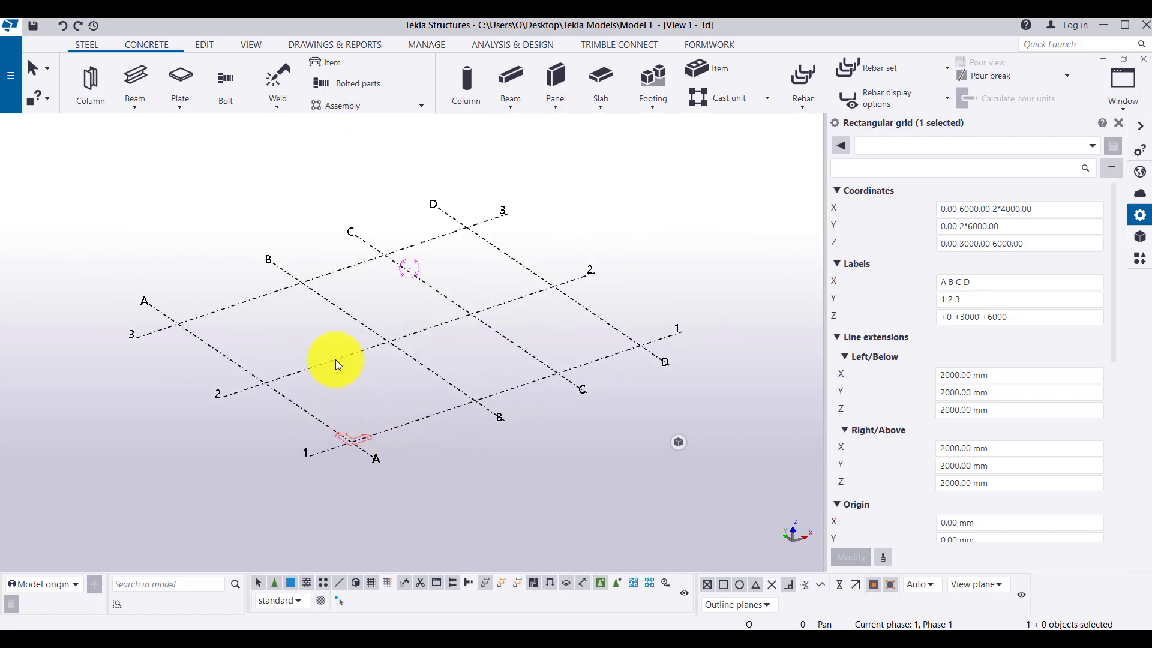
scroll(334, 273, up, 2)
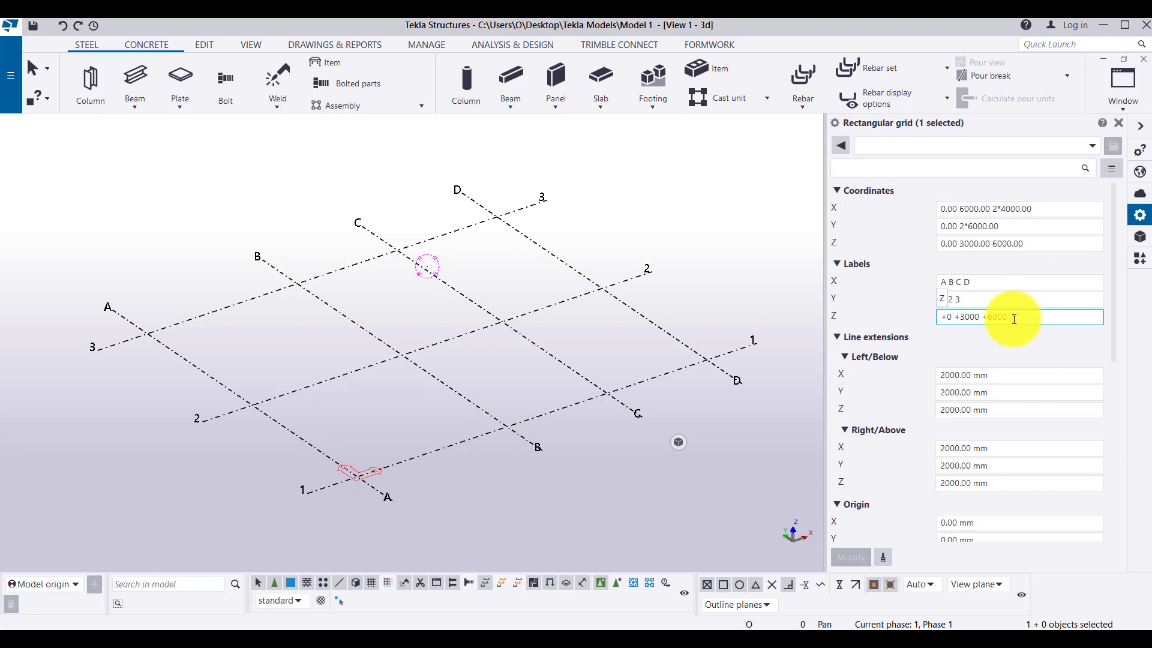
click(917, 343)
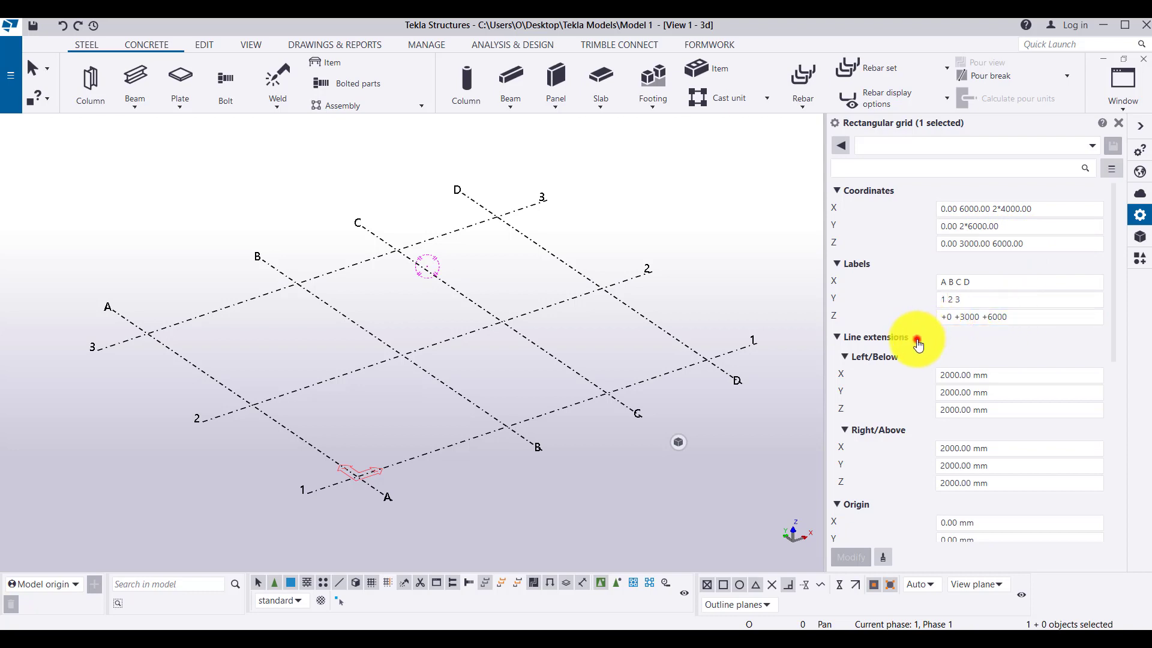
scroll(909, 298, down, 1)
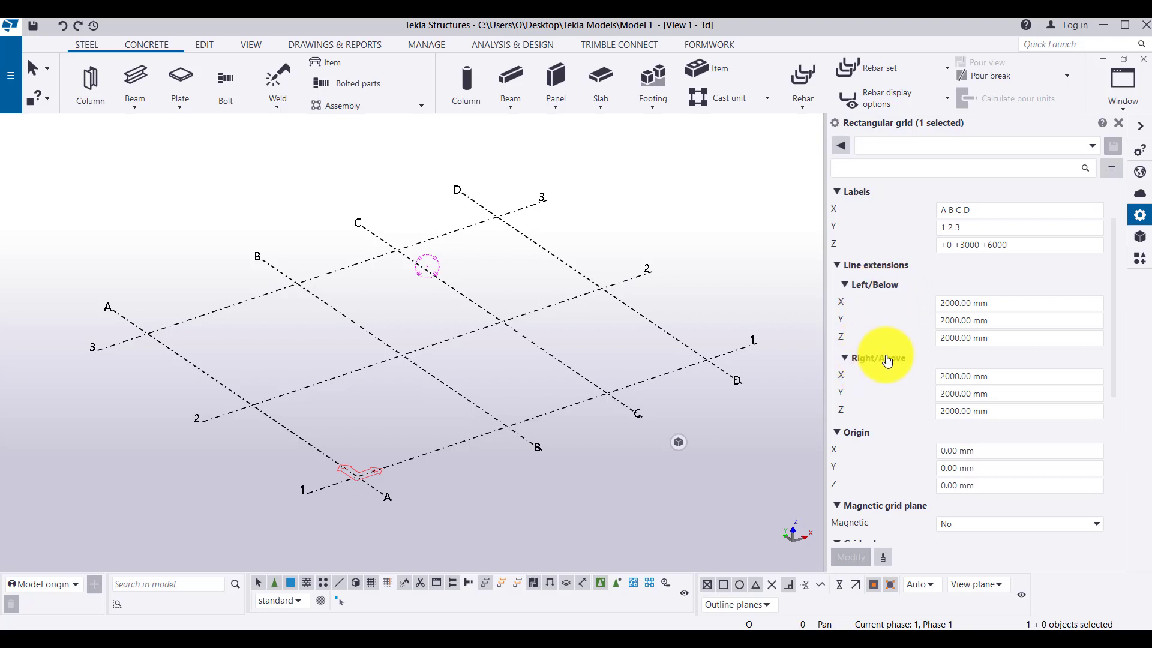
Reselect the rectangular grid and compare the ends of grid lines 1 and A with the Left/Below and Right/Above line extensions
click(527, 504)
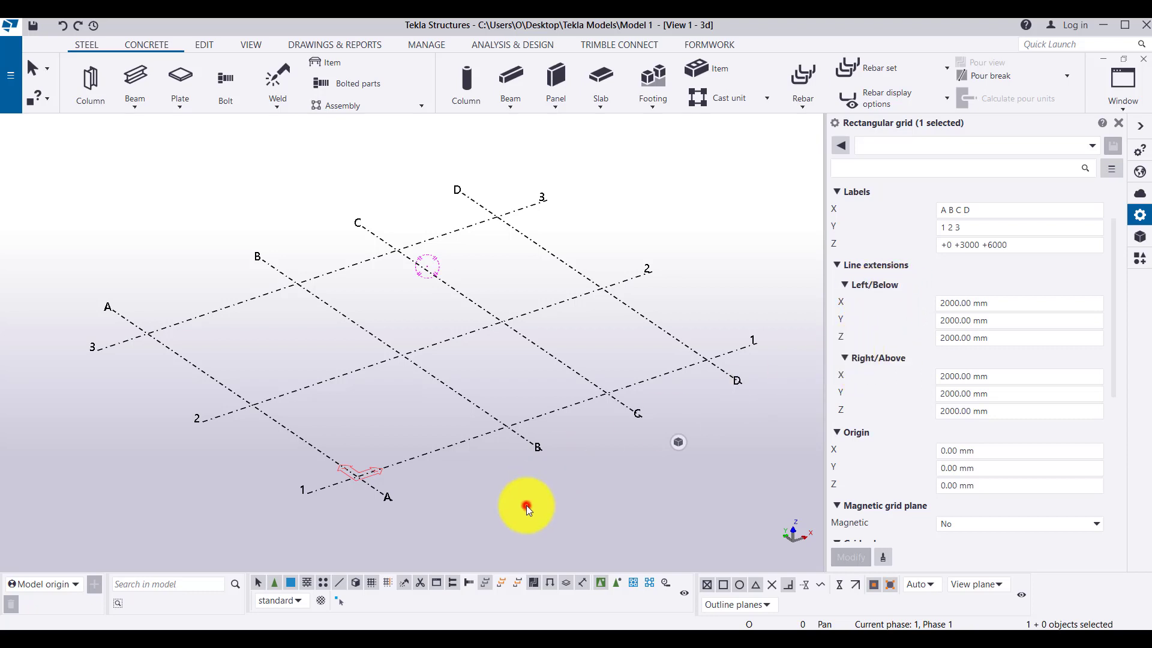
click(491, 430)
scroll(305, 492, up, 2)
scroll(366, 487, up, 2)
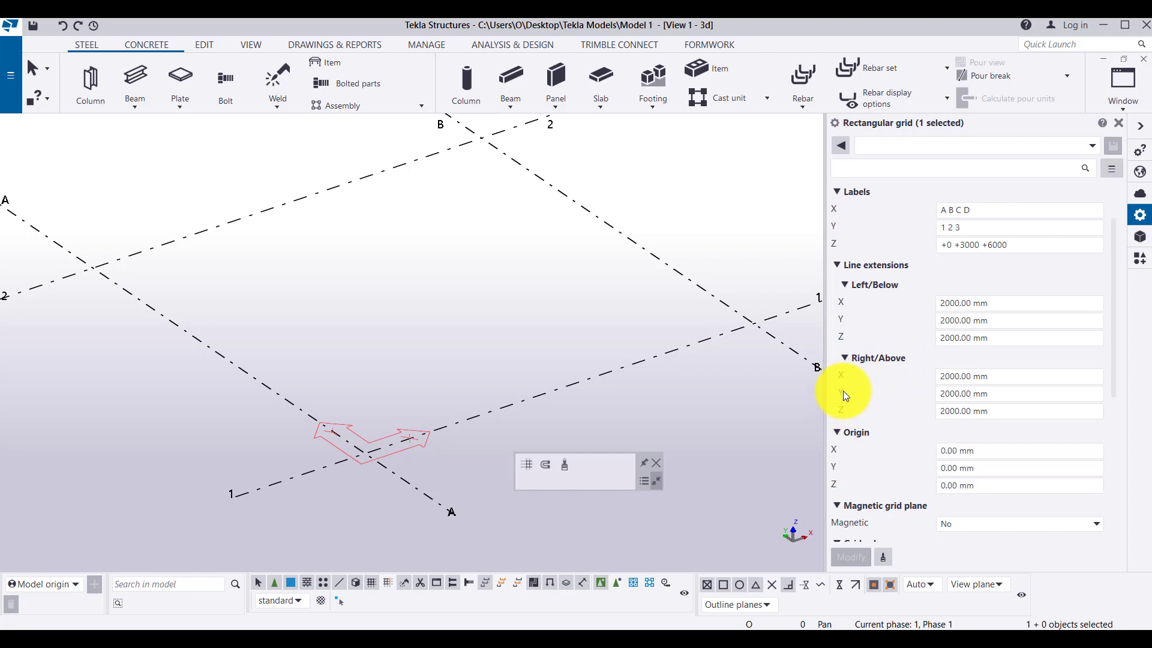
scroll(483, 368, down, 3)
scroll(419, 428, up, 4)
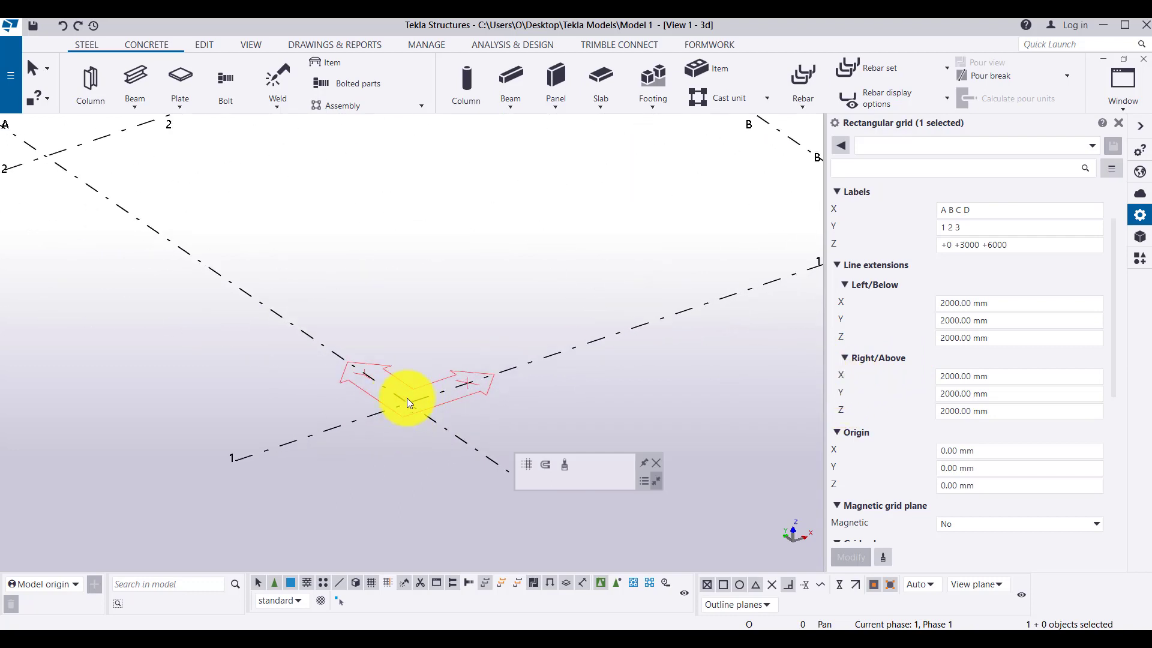
scroll(407, 398, down, 3)
scroll(407, 398, up, 2)
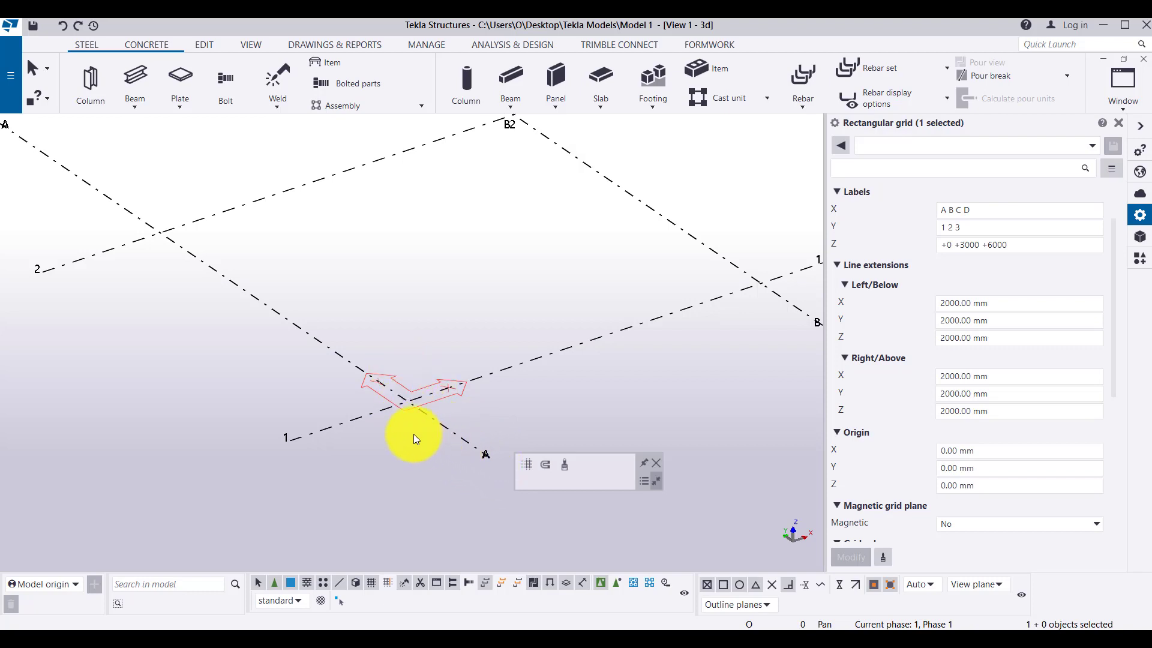
middle_drag(413, 434, 307, 434)
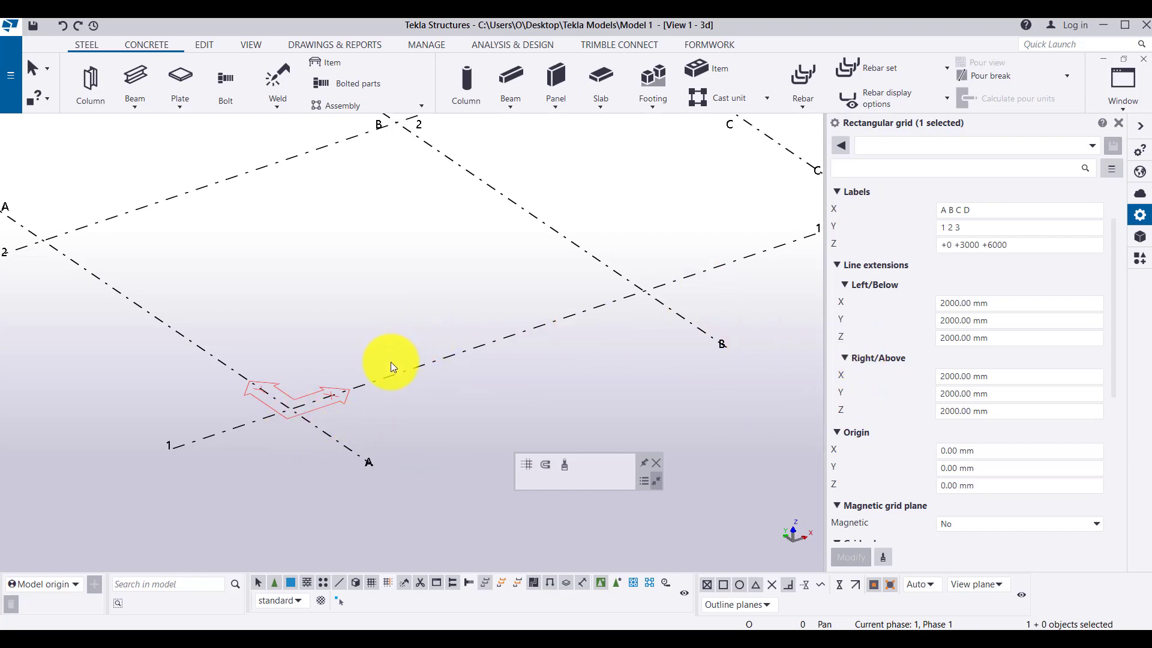
scroll(368, 467, down, 5)
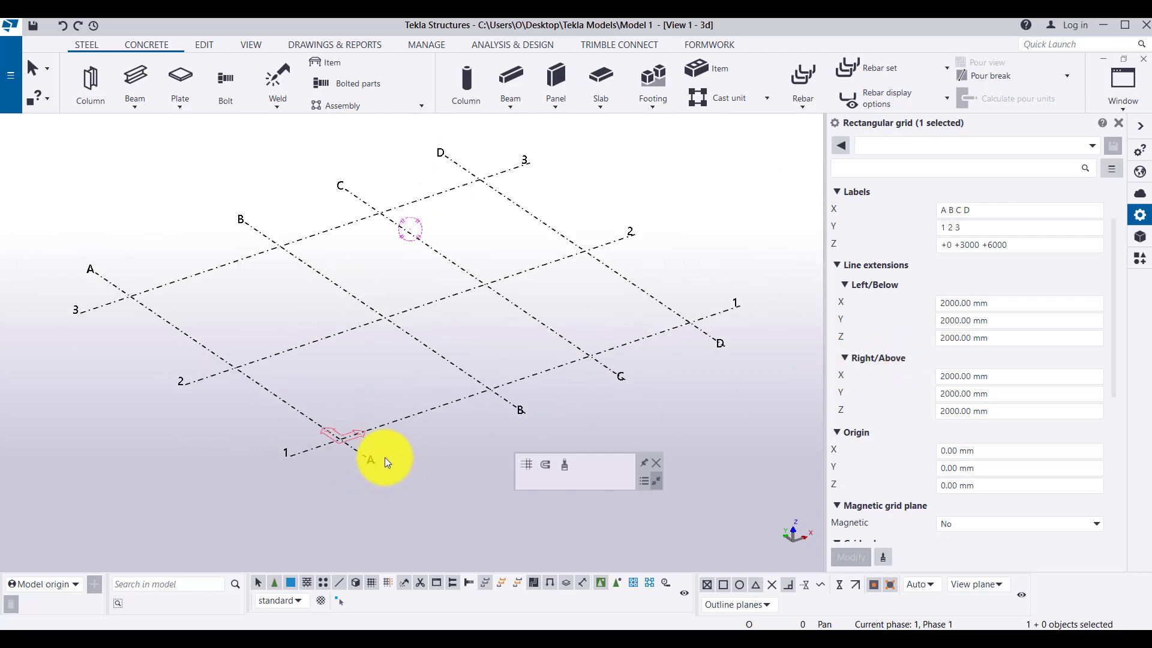
Inspect the model origin at the intersection of grid lines A and 1 and the grid's X, Y and Z origin properties
scroll(384, 457, down, 1)
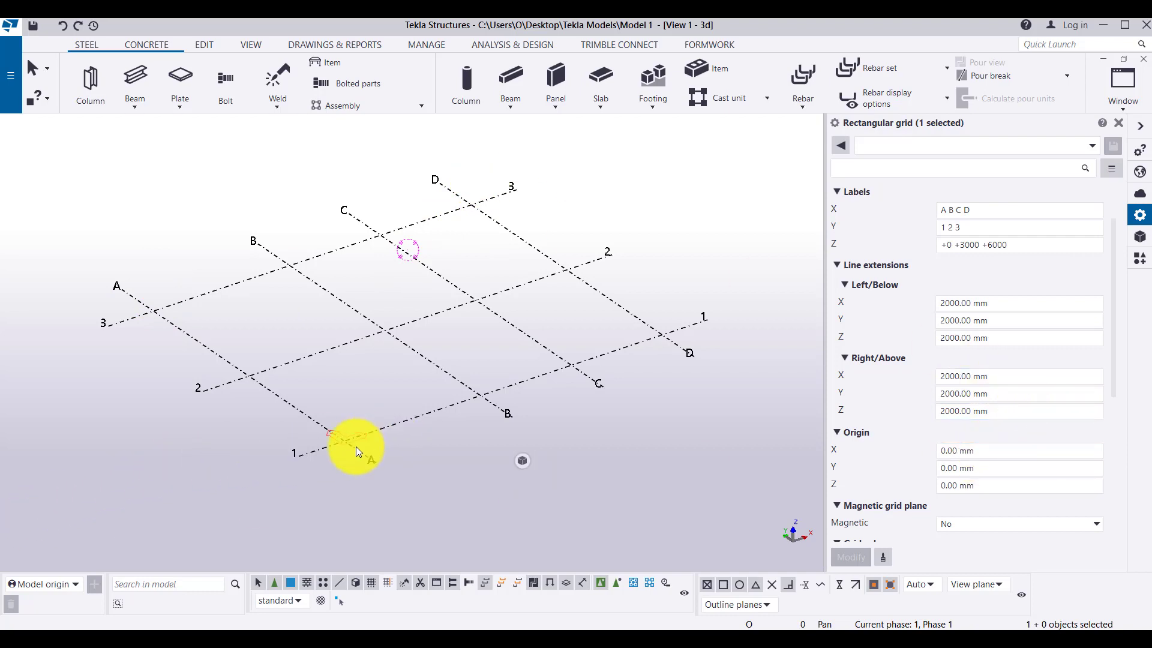
scroll(345, 449, up, 6)
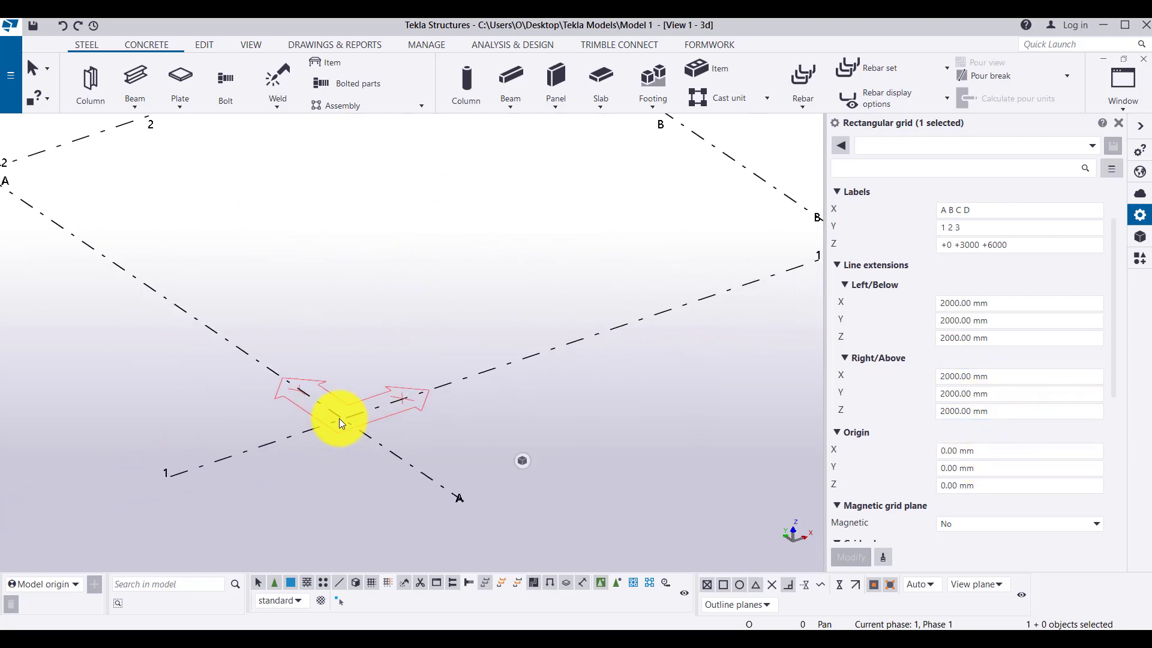
click(999, 451)
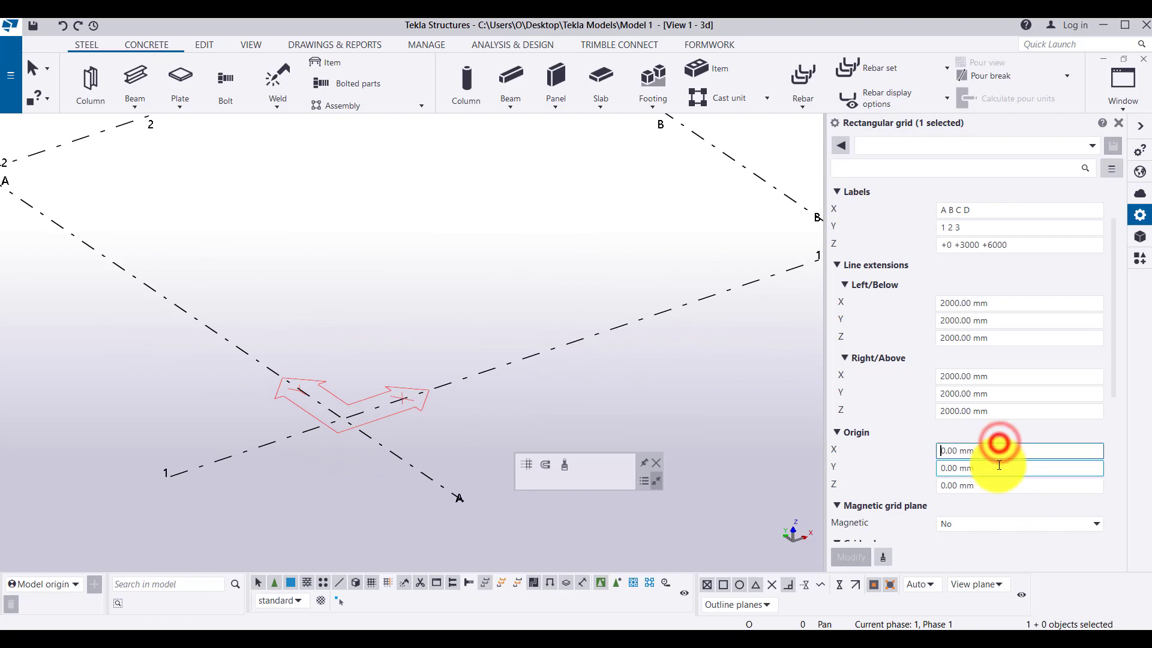
click(999, 468)
click(998, 484)
Reselect the rectangular grid and review the available options for its magnetic grid plane
scroll(993, 480, down, 3)
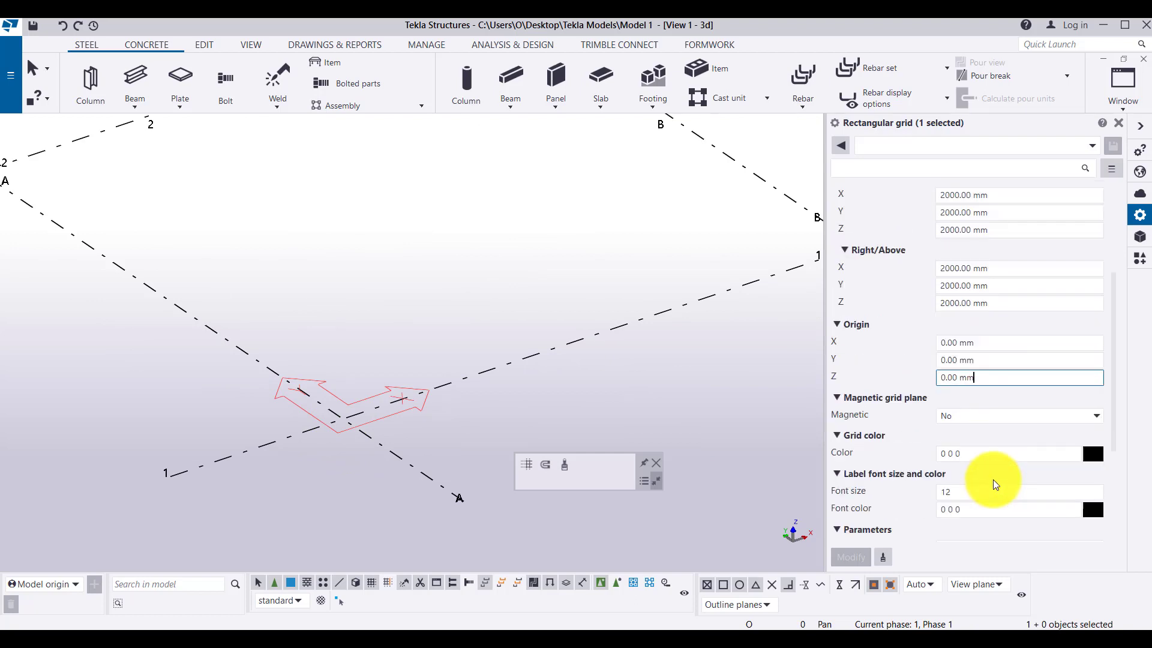
scroll(992, 480, down, 3)
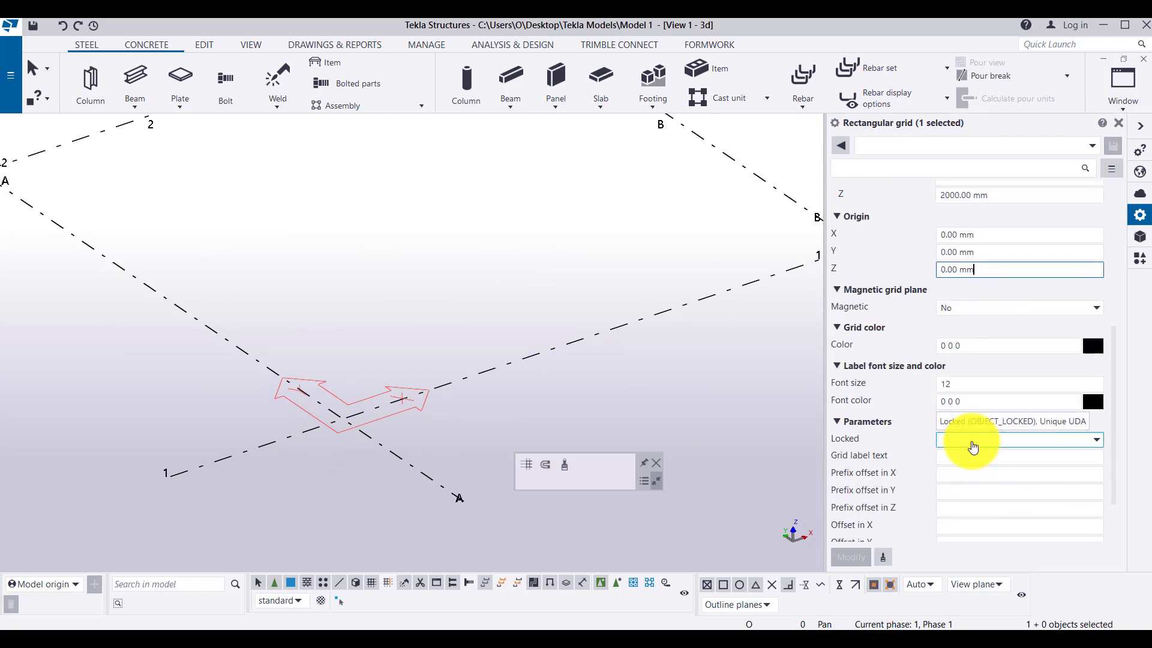
click(540, 304)
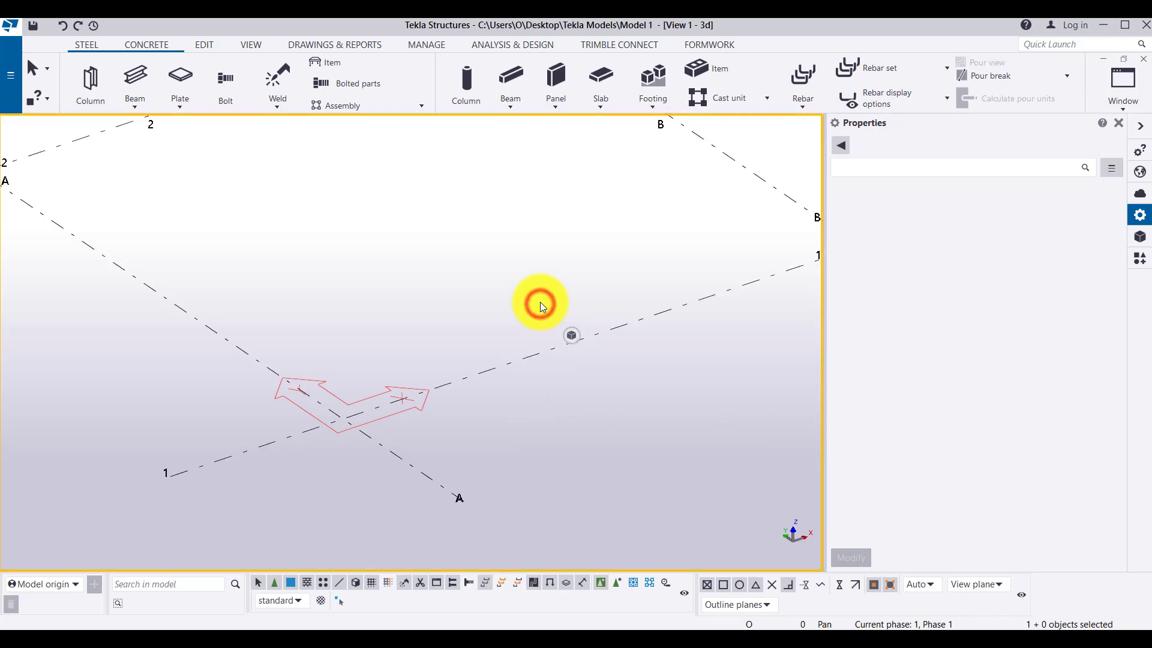
click(523, 360)
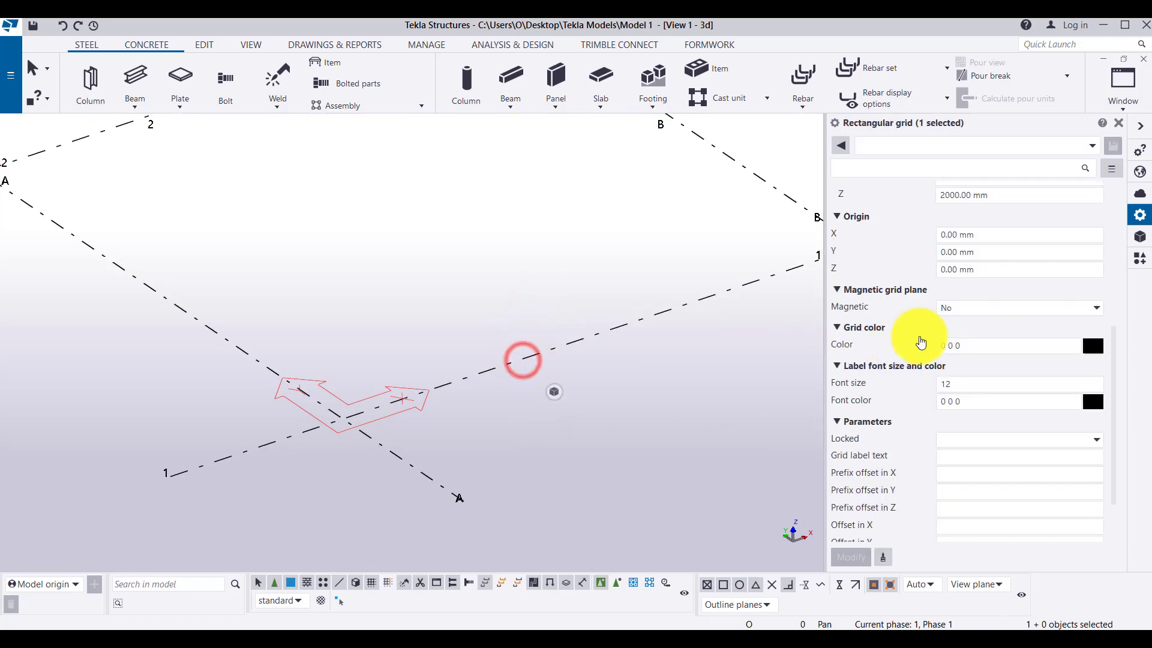
click(991, 308)
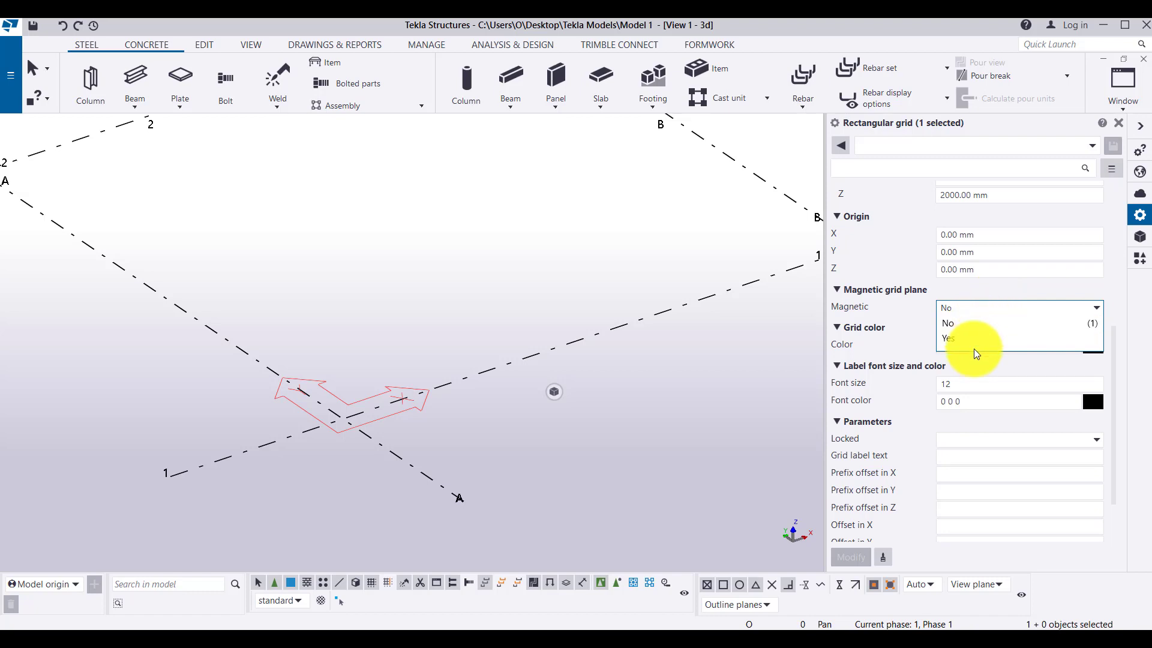
click(904, 272)
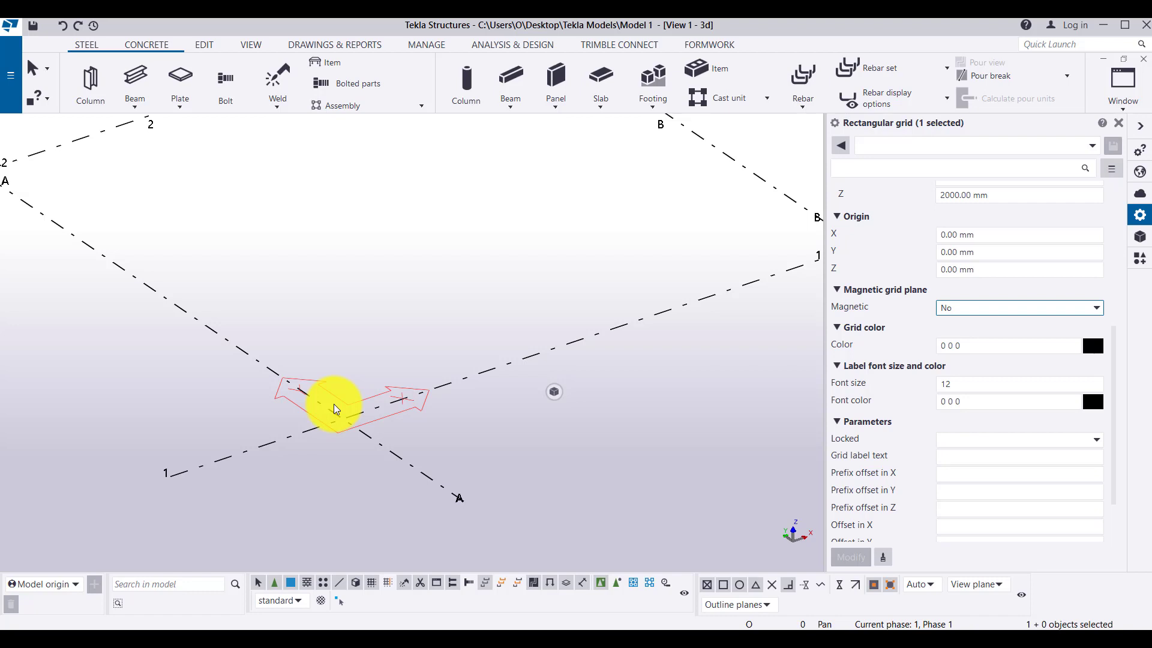
View the whole grid in the 3D view and inspect its label font size and font color properties
scroll(334, 405, down, 5)
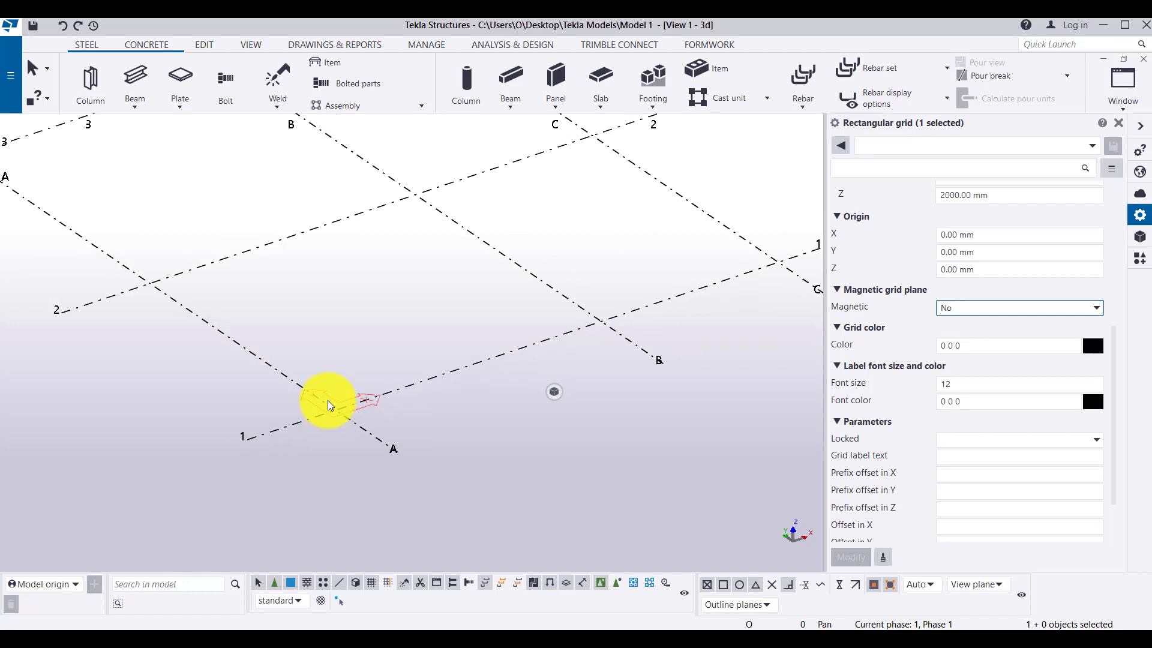
middle_drag(371, 344, 359, 416)
scroll(362, 403, down, 2)
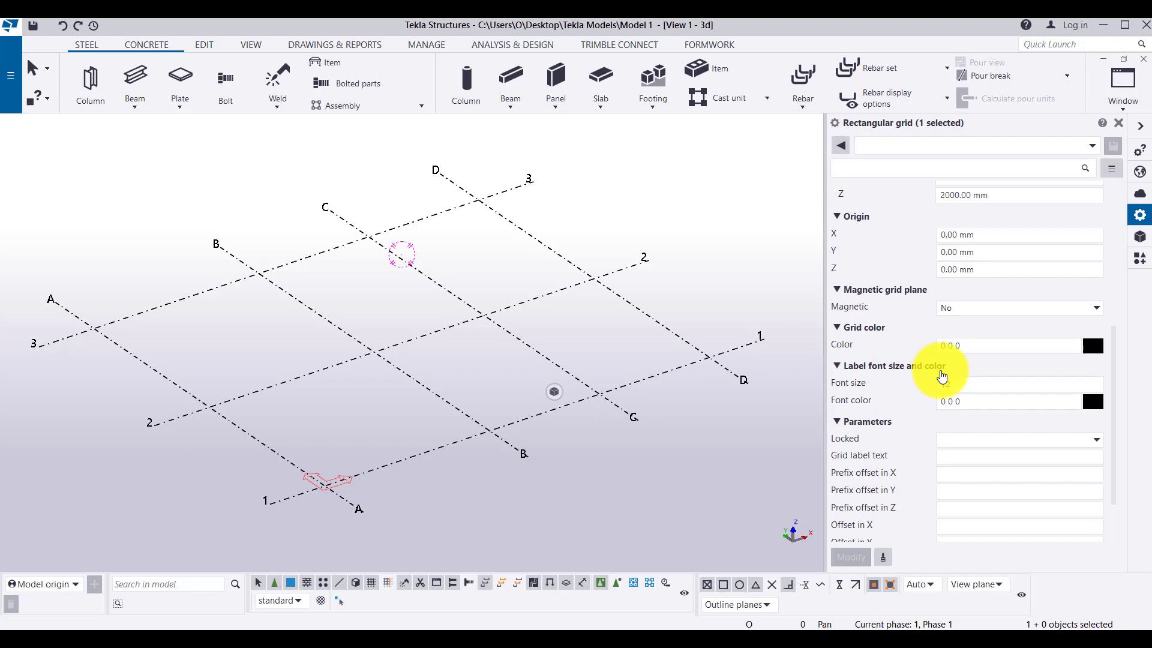
click(985, 385)
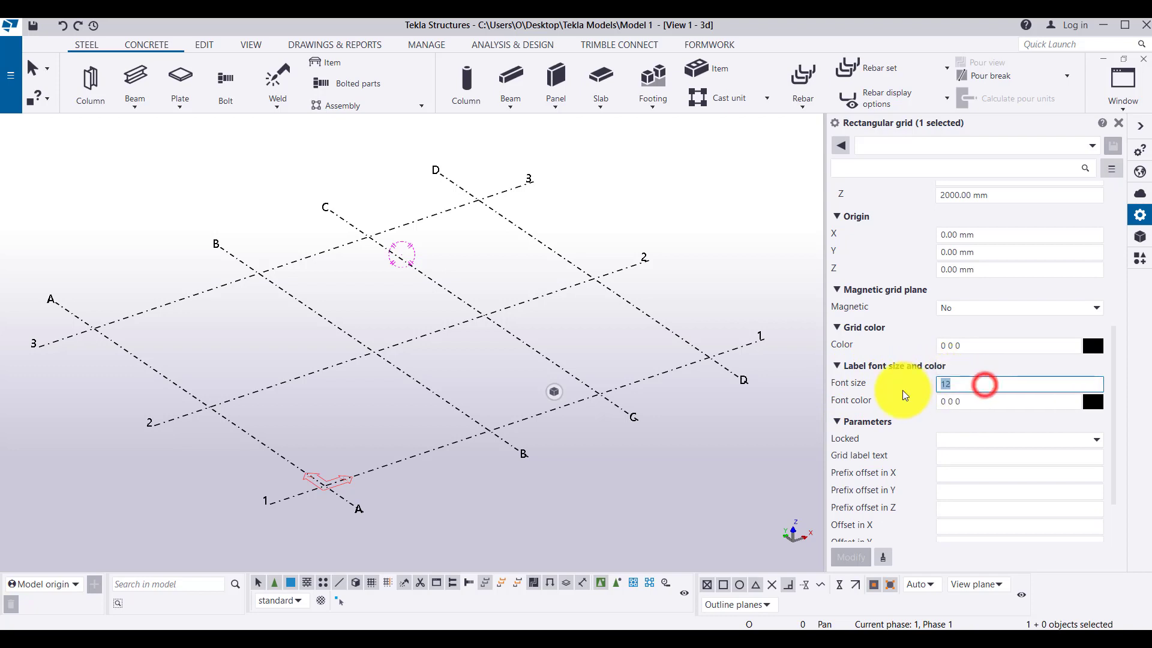
click(975, 401)
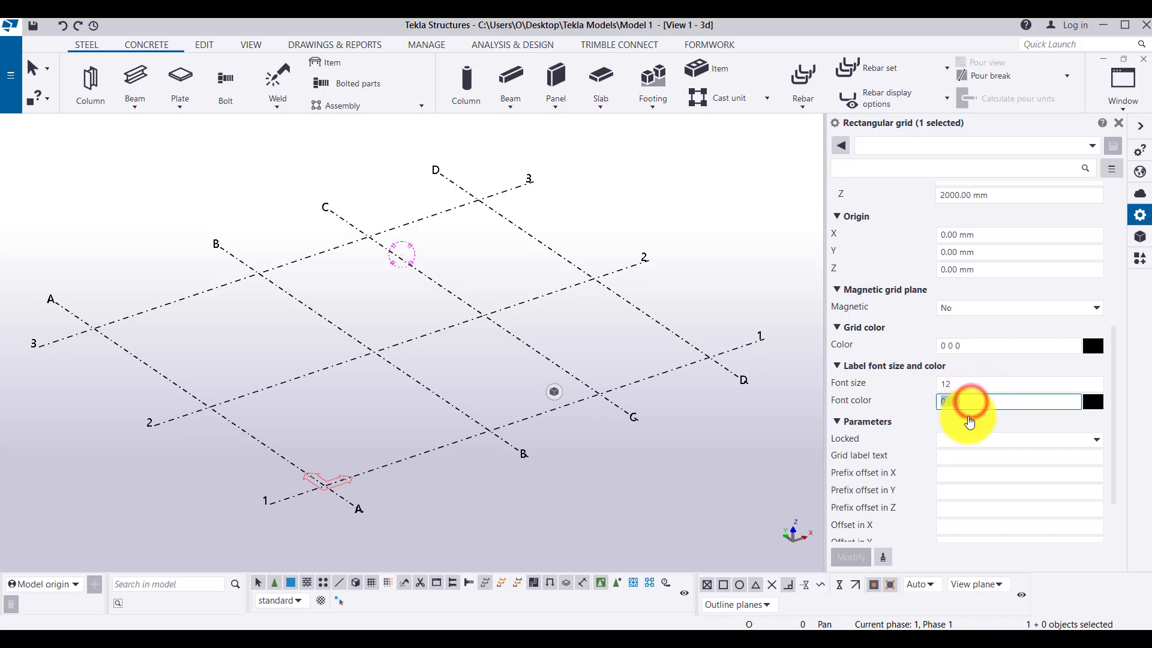
Review the available options for the grid's Locked parameter, leaving it unset
scroll(900, 437, down, 2)
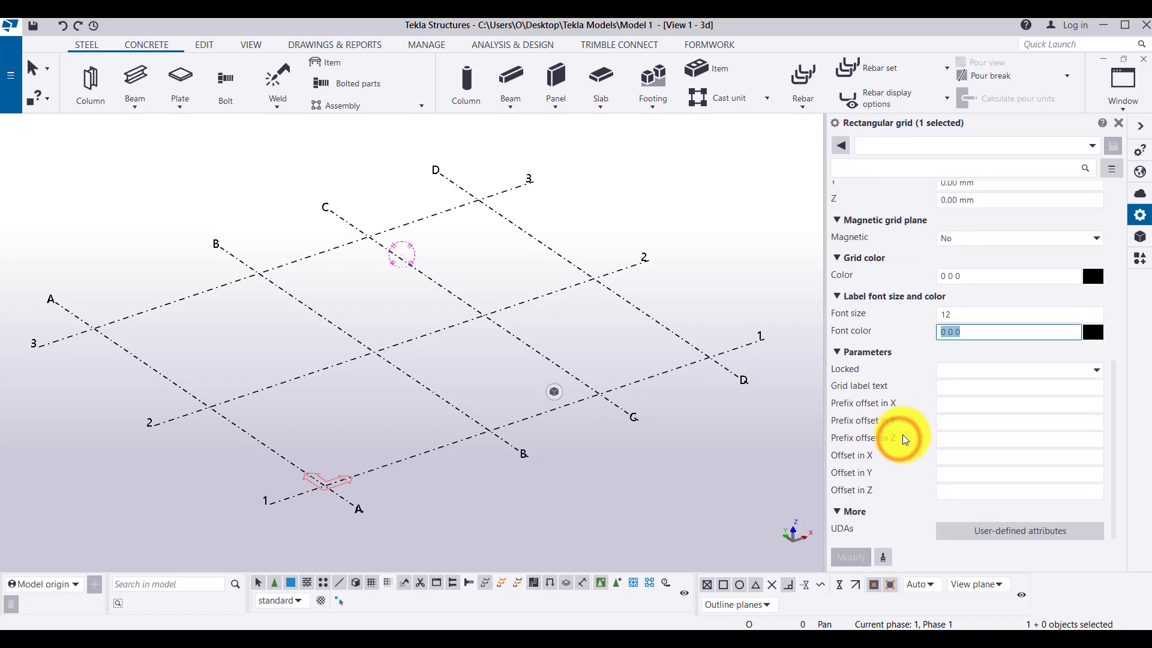
click(1038, 371)
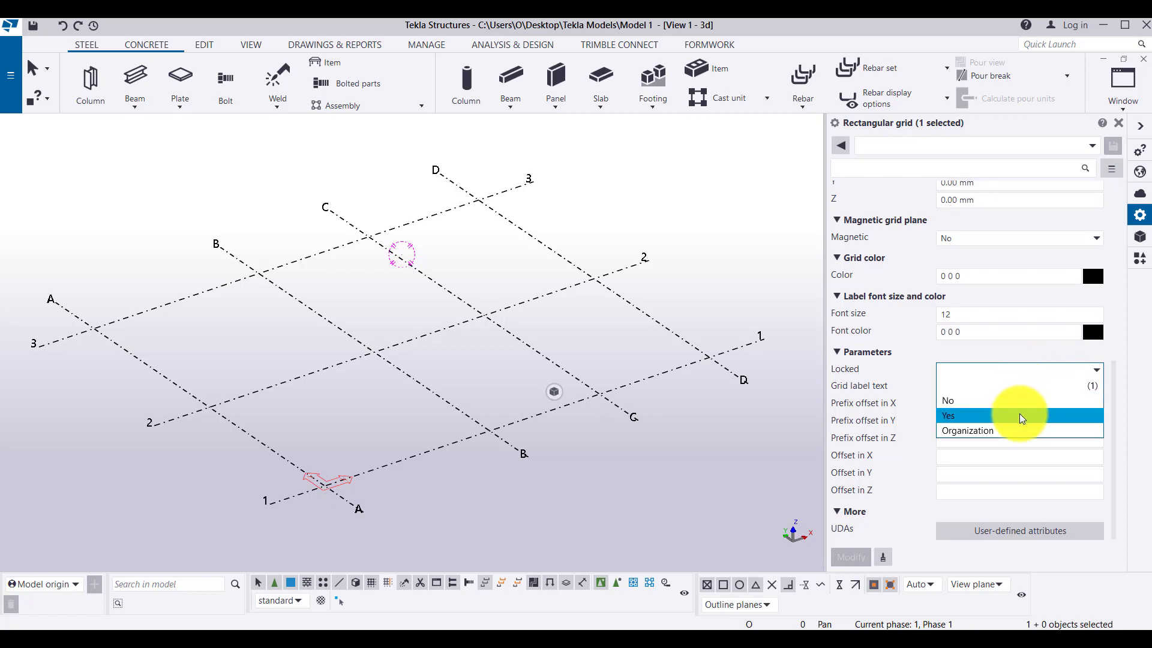
click(904, 365)
click(986, 378)
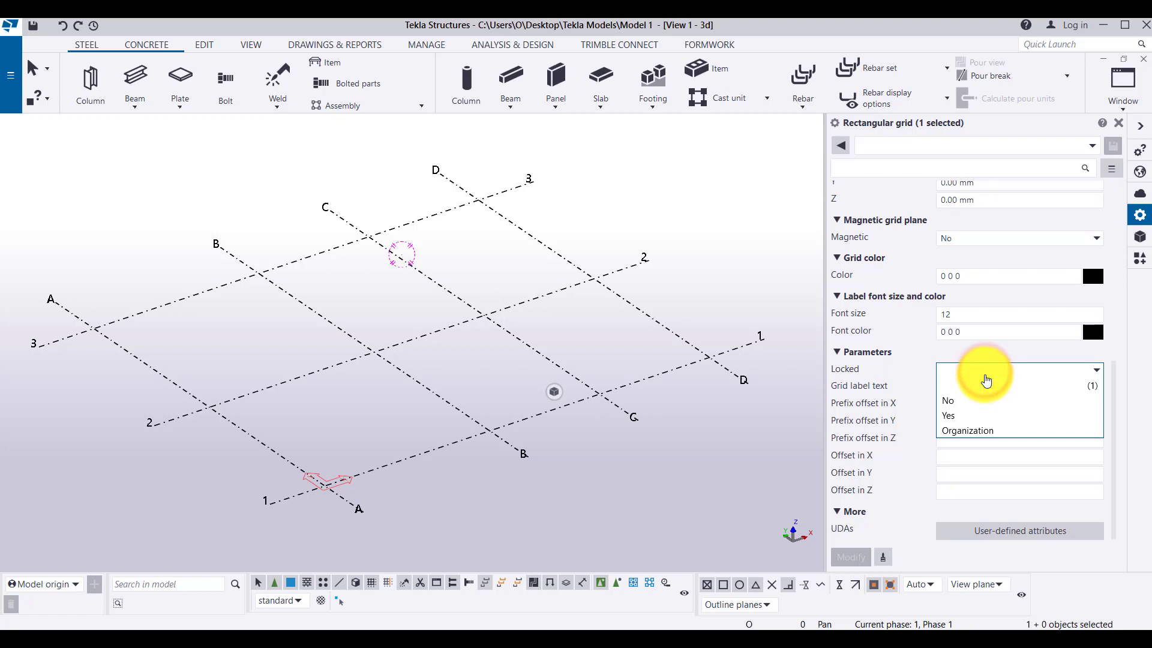
click(916, 344)
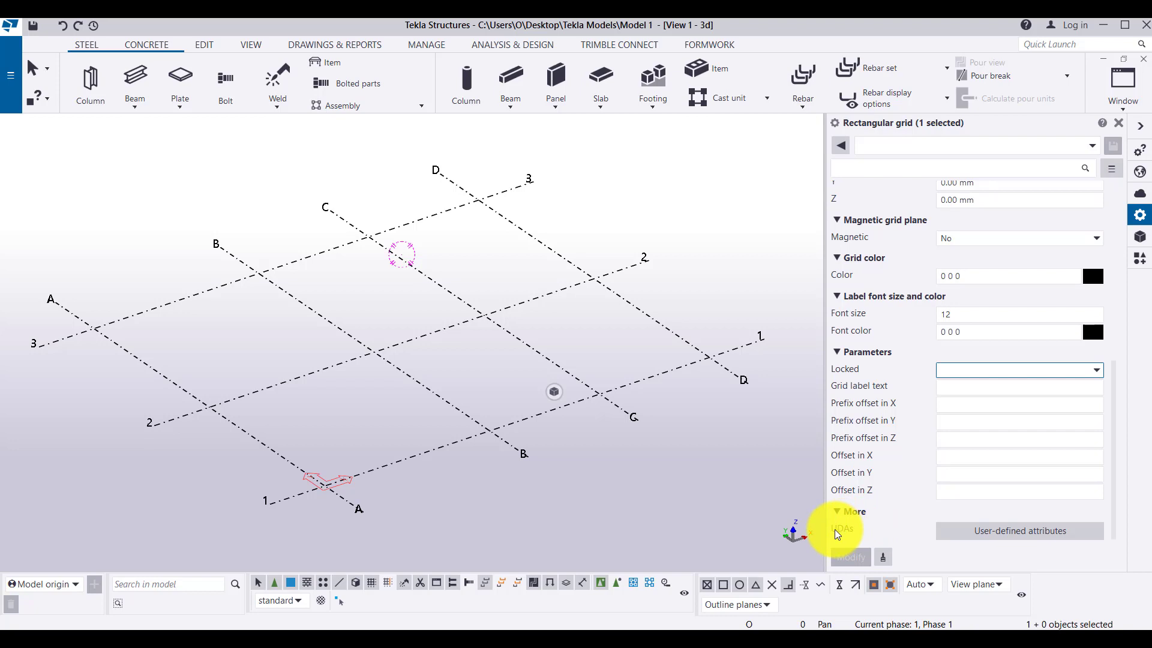
Inspect the grid's user-defined attributes, then cancel them and dismiss the contextual toolbar in the 3D view
click(984, 537)
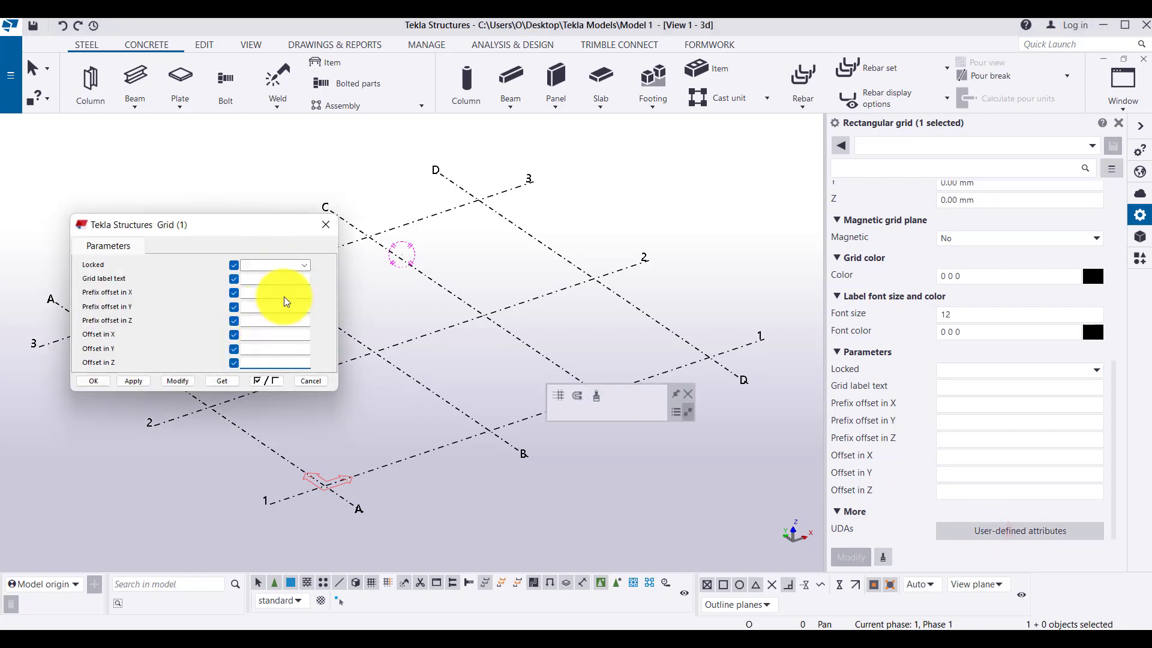
click(312, 381)
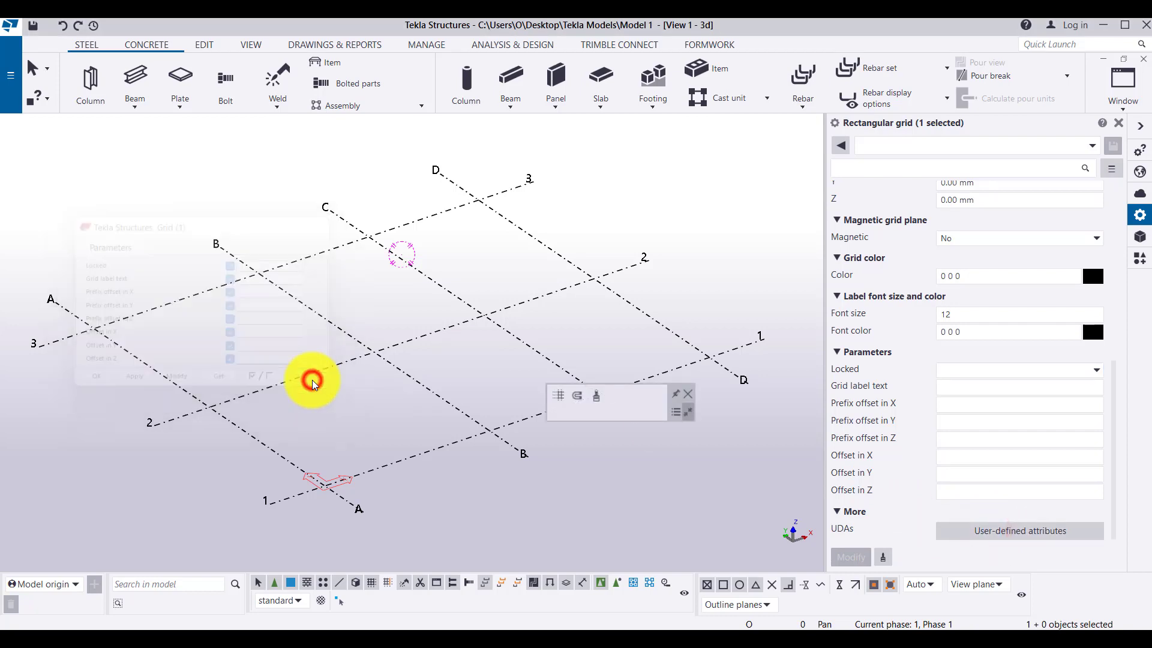
middle_drag(425, 322, 435, 353)
scroll(451, 327, down, 1)
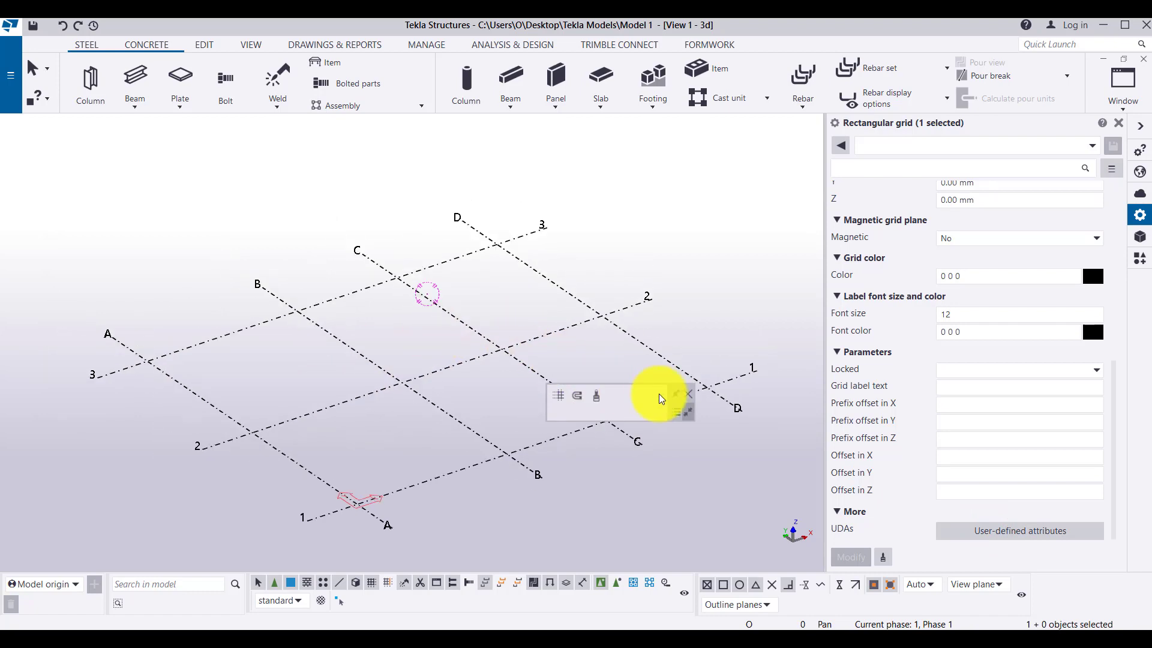
click(688, 394)
Review all rectangular grid property sections from Coordinates through Labels, Line extensions and Origin down to Parameters and UDAs
scroll(942, 408, up, 5)
scroll(951, 408, up, 2)
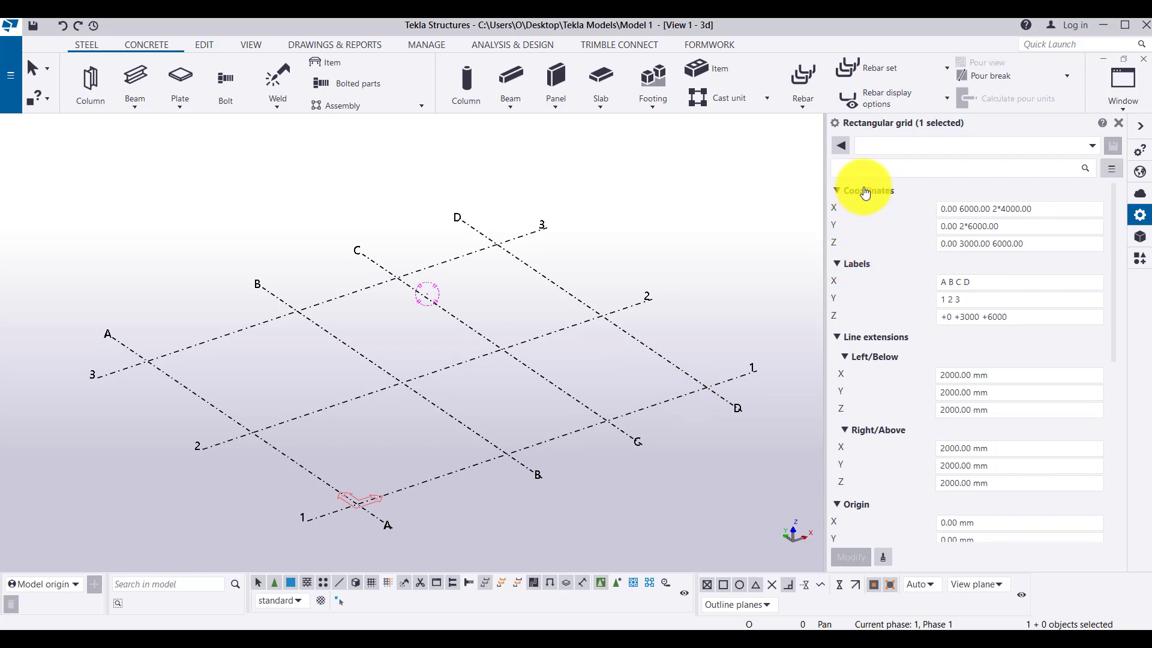
scroll(911, 201, down, 1)
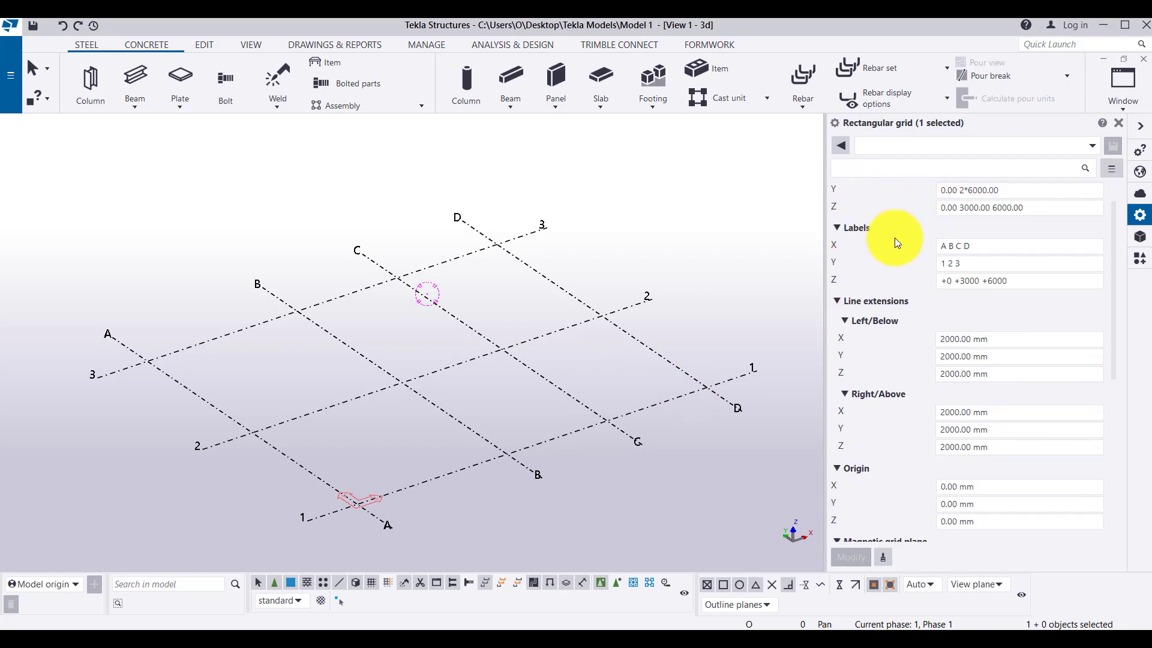
scroll(903, 252, down, 5)
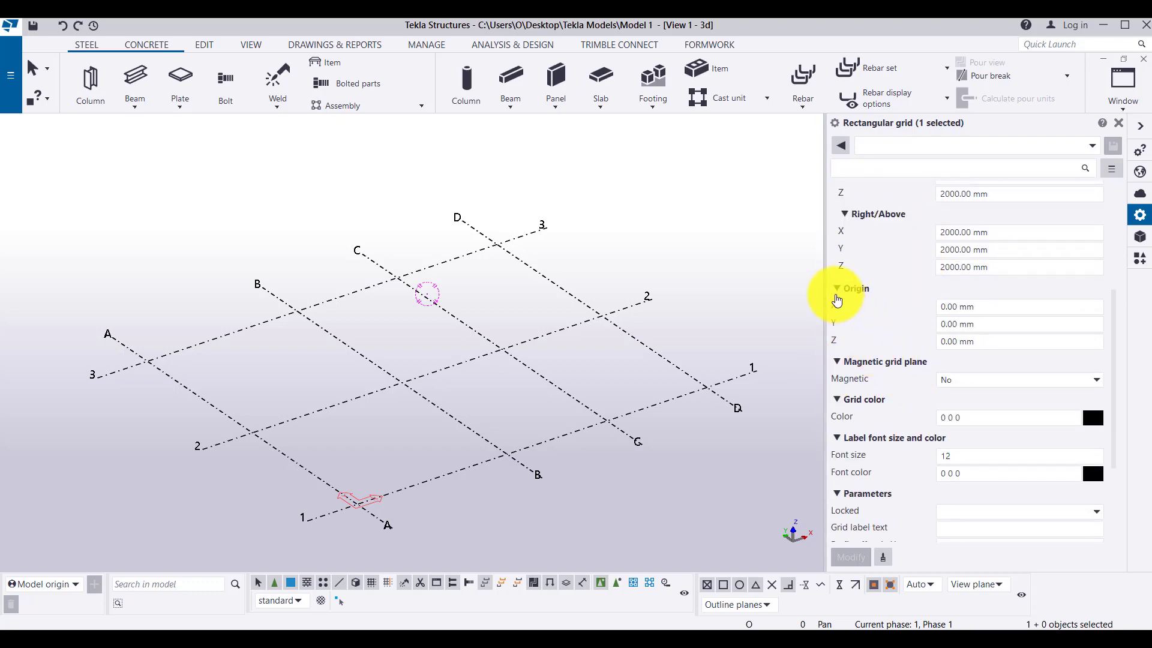
scroll(876, 302, down, 3)
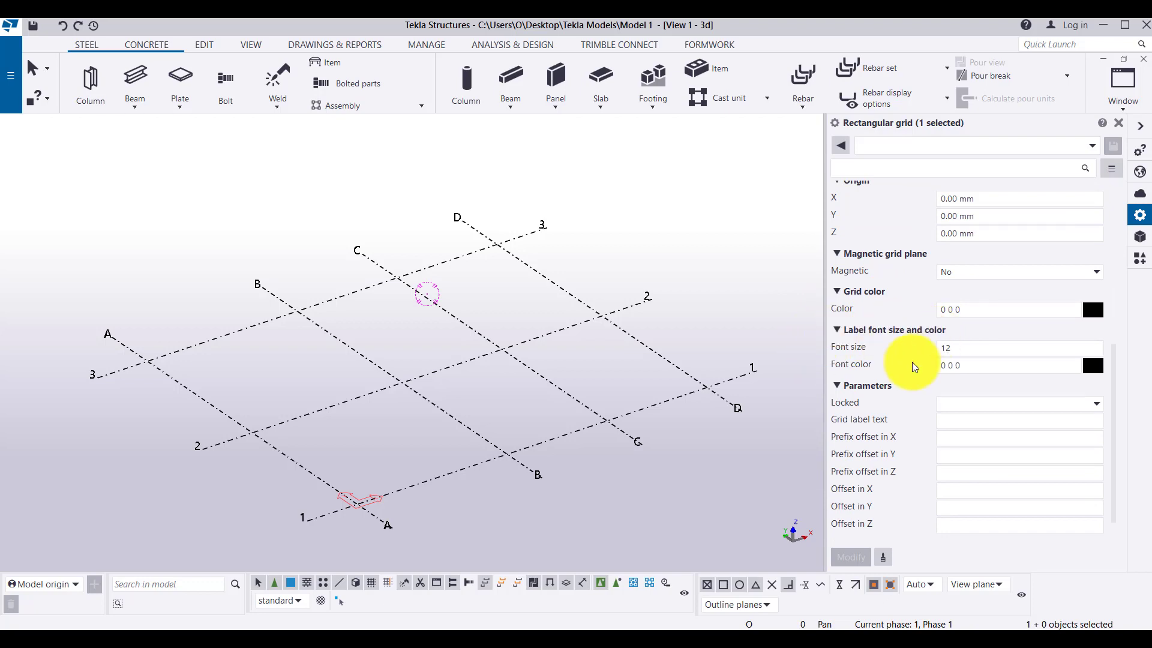
scroll(950, 405, down, 1)
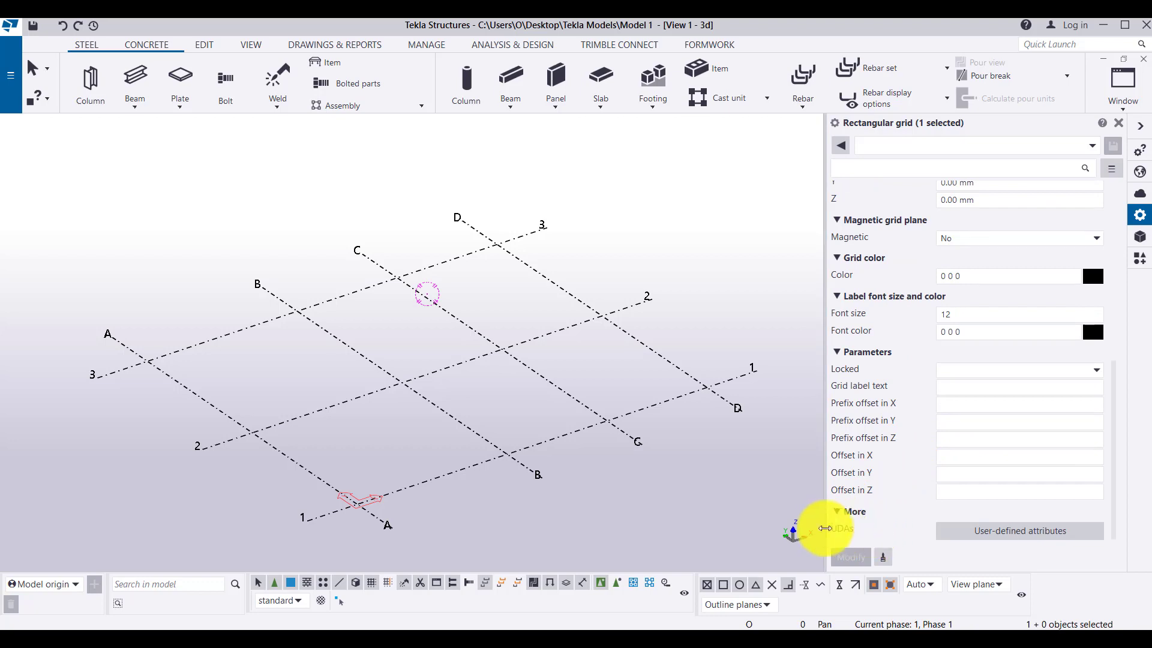
Reselect the rectangular grid and modify its X coordinates to 0.00 4000
click(658, 513)
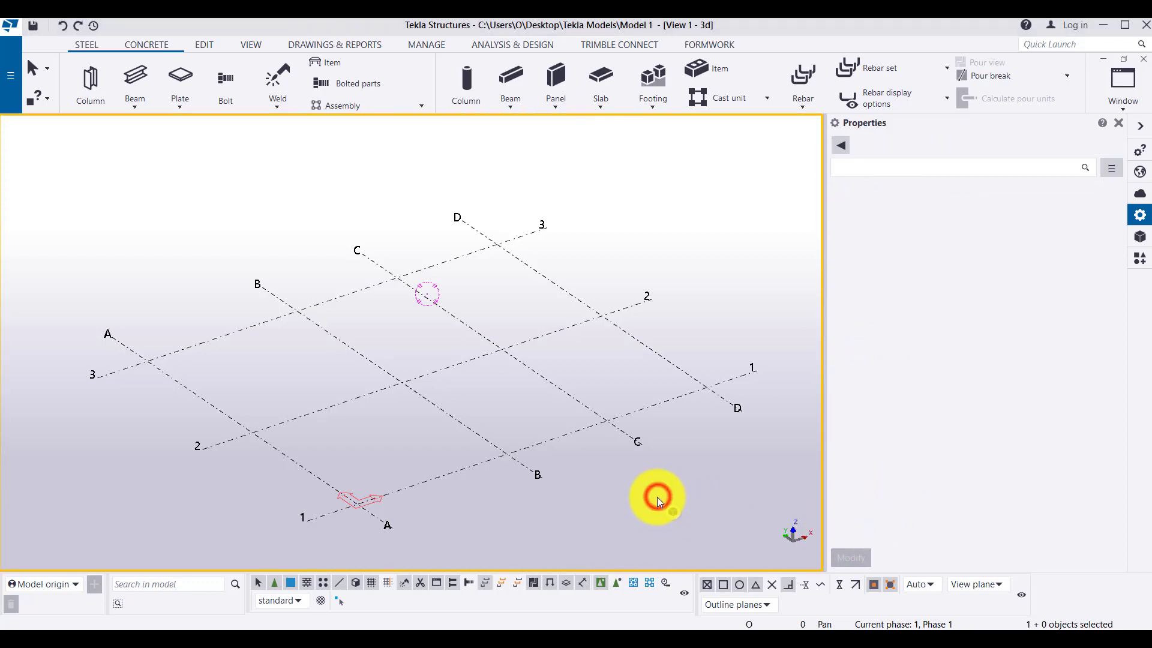
click(593, 472)
click(578, 434)
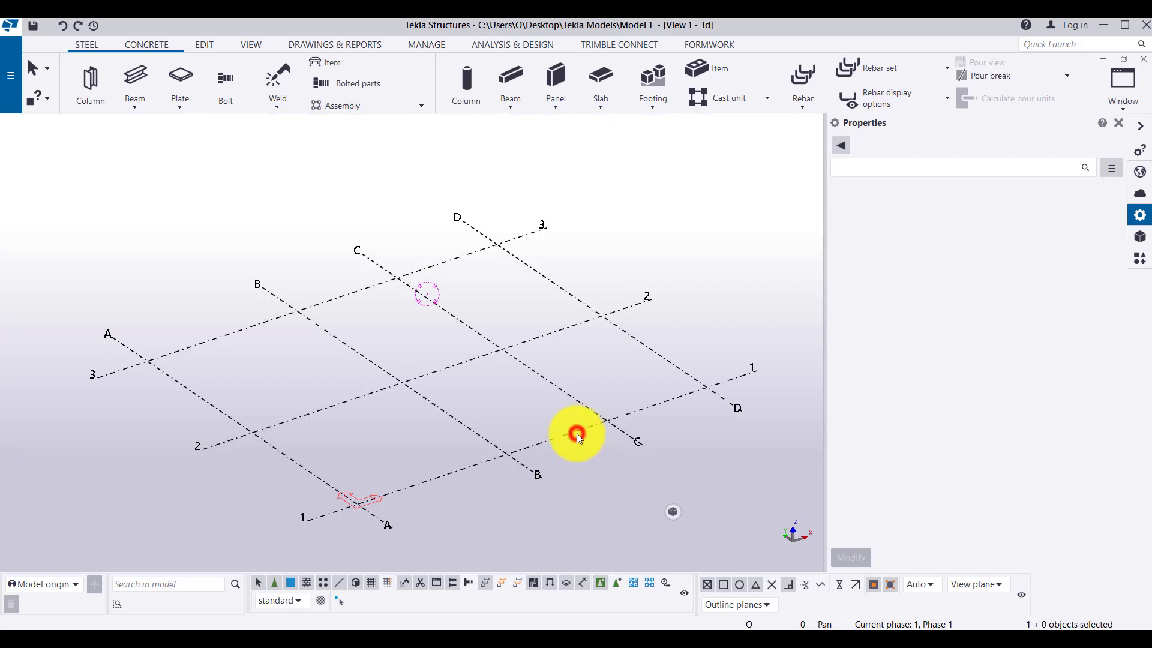
scroll(1008, 353, up, 5)
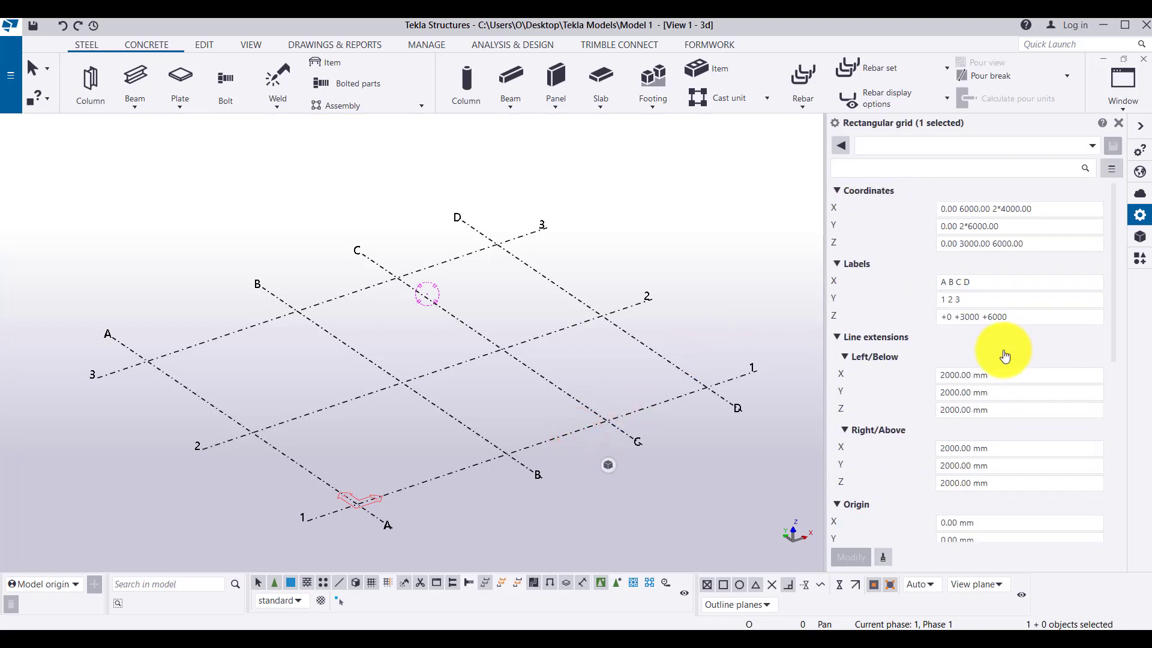
middle_drag(496, 443, 466, 393)
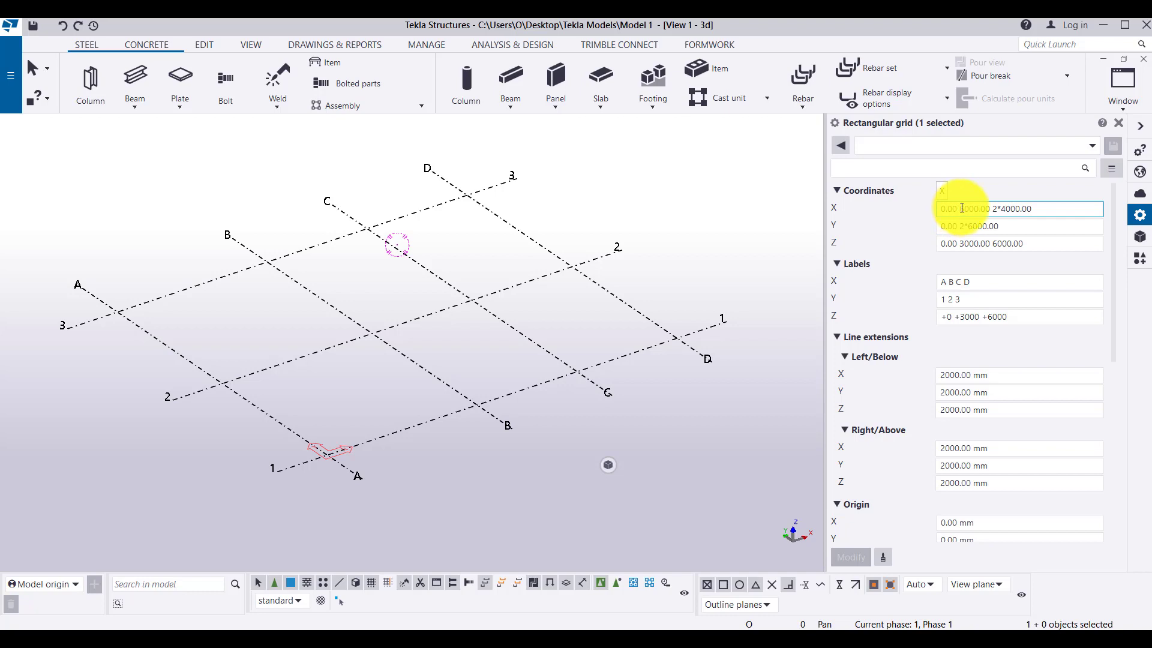
drag(962, 208, 1057, 208)
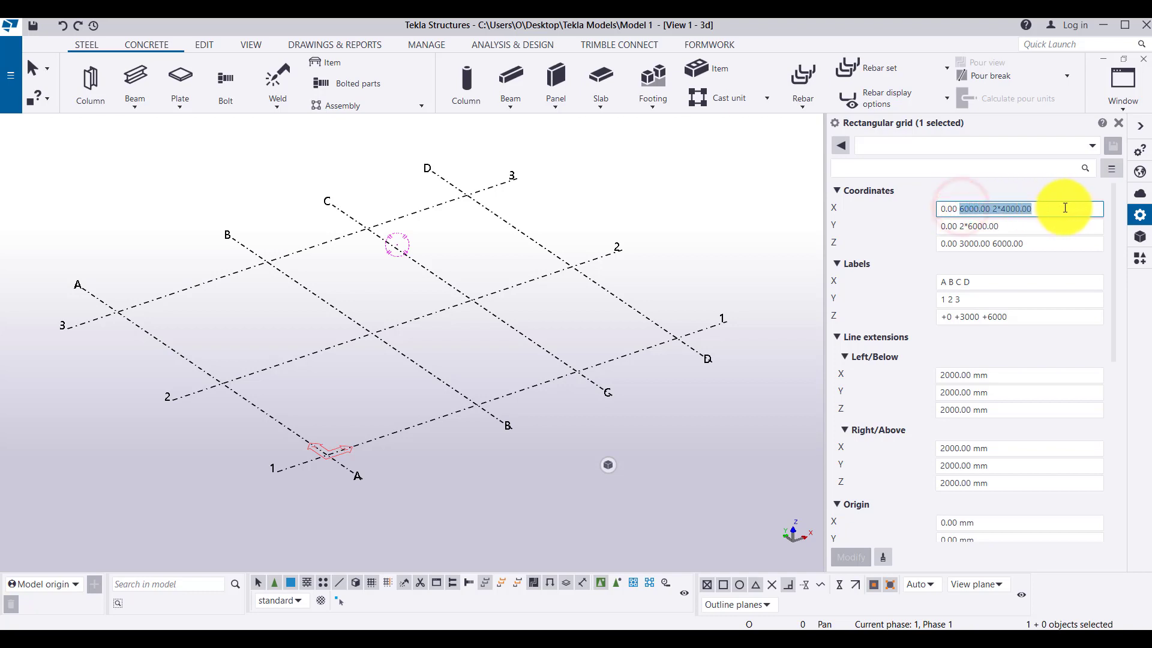
text(4000)
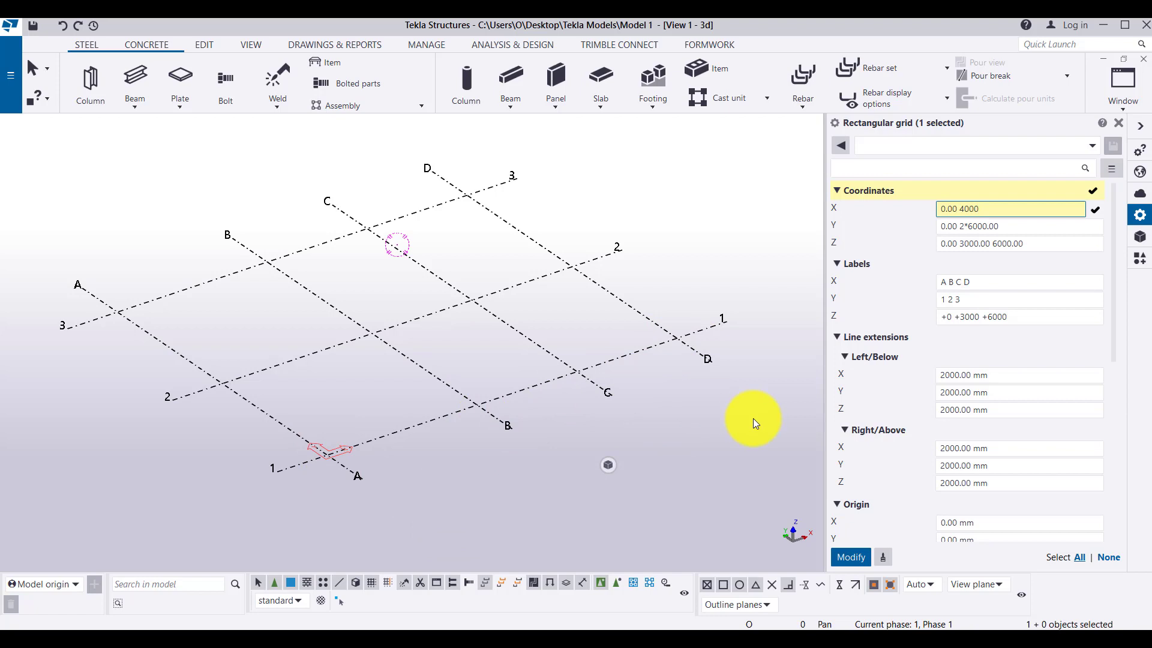
click(851, 558)
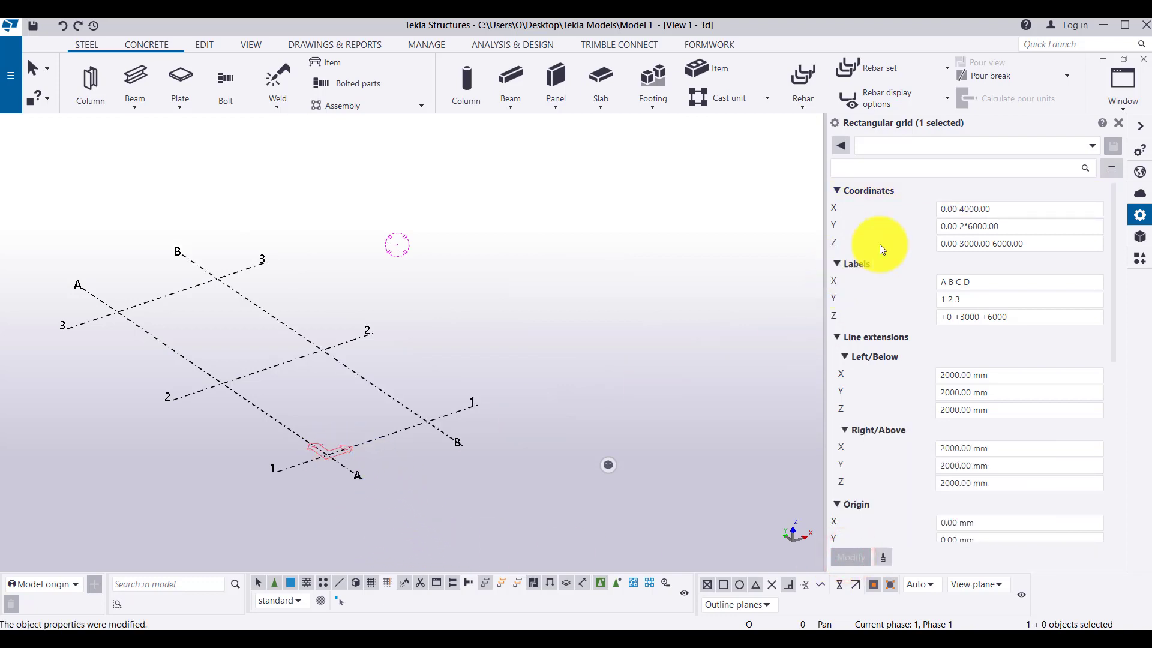
Append a 6000 spacing to the end of the grid's X coordinates and apply it
click(943, 210)
click(433, 430)
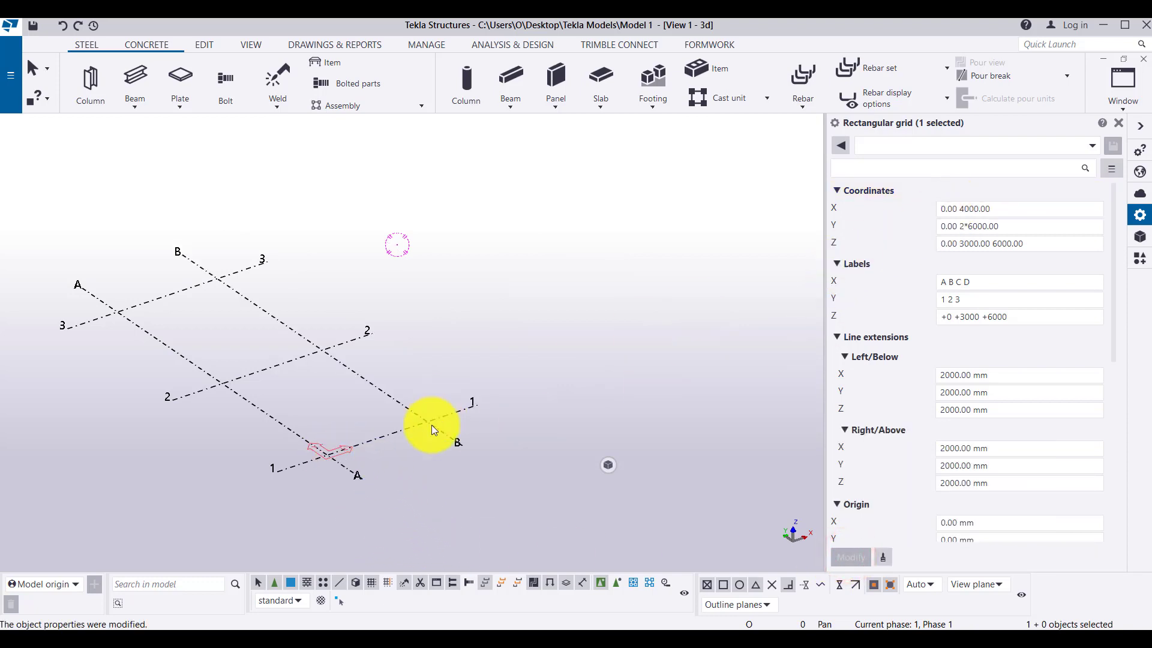
click(1016, 210)
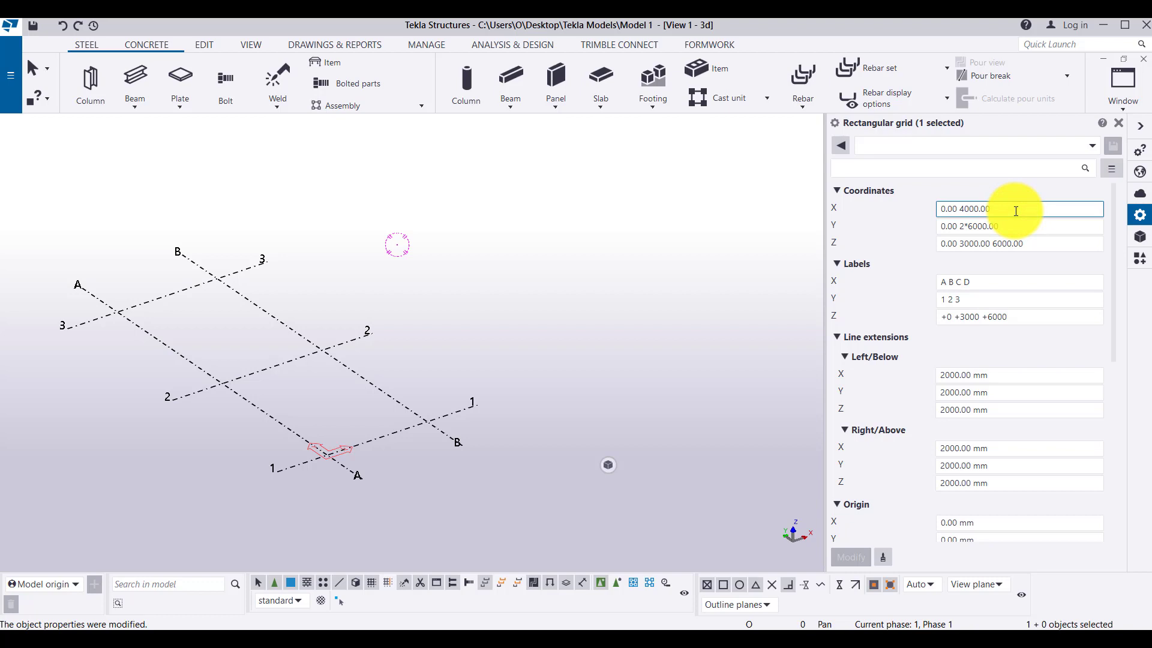
text(6000)
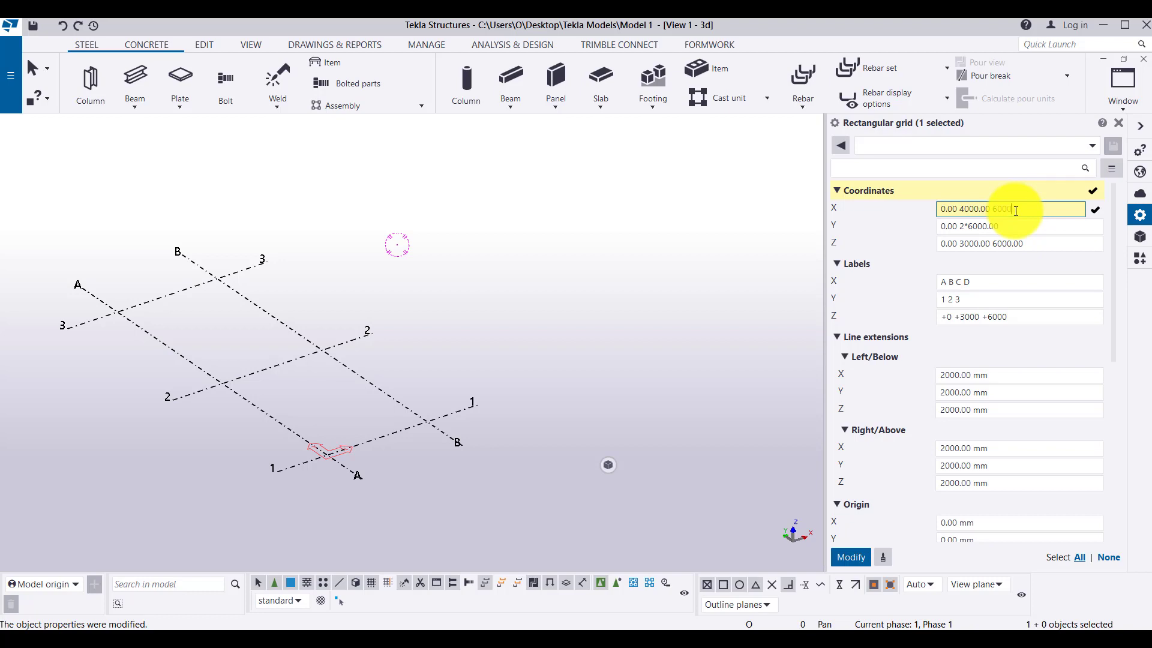
key(Return)
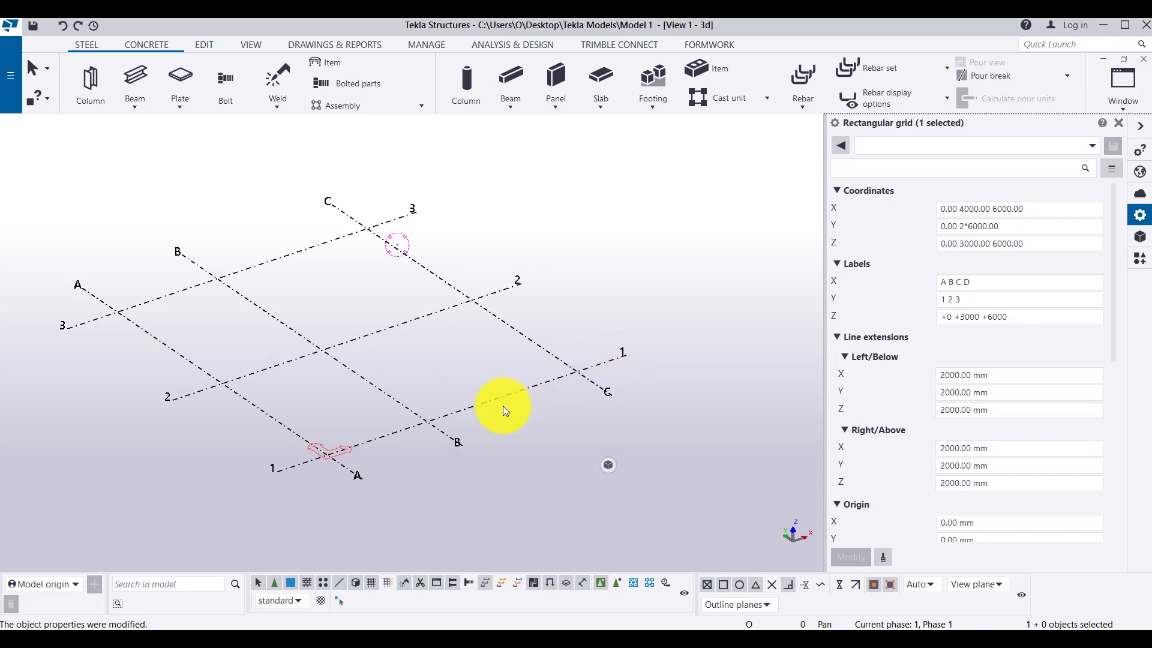
Append a 4000 spacing after 6000.00 in the grid's X coordinates and apply it
click(1048, 206)
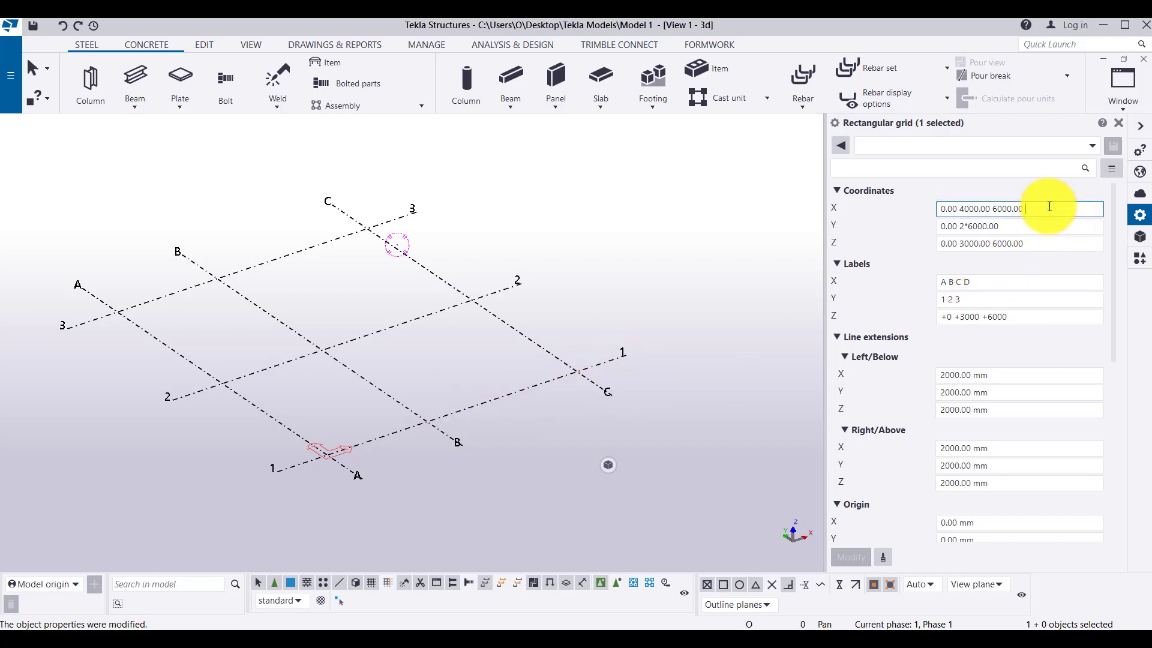
text(4000)
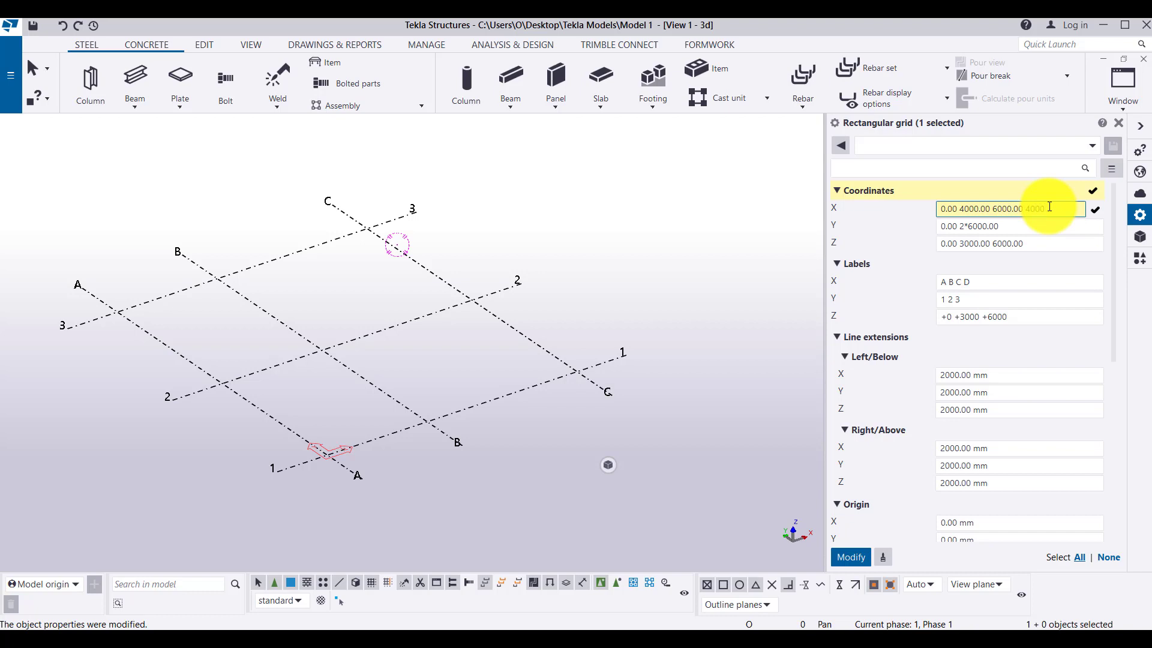
key(Return)
Compare the grid's X and Y coordinate entries with the corresponding X and Y labels
click(1032, 226)
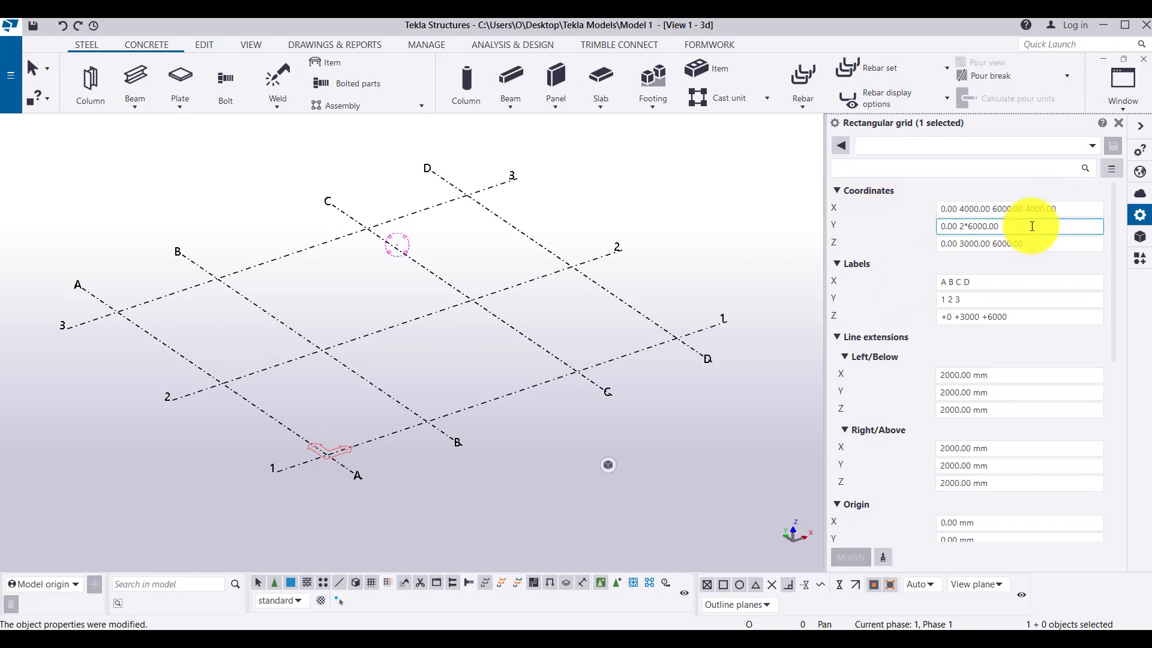
click(946, 297)
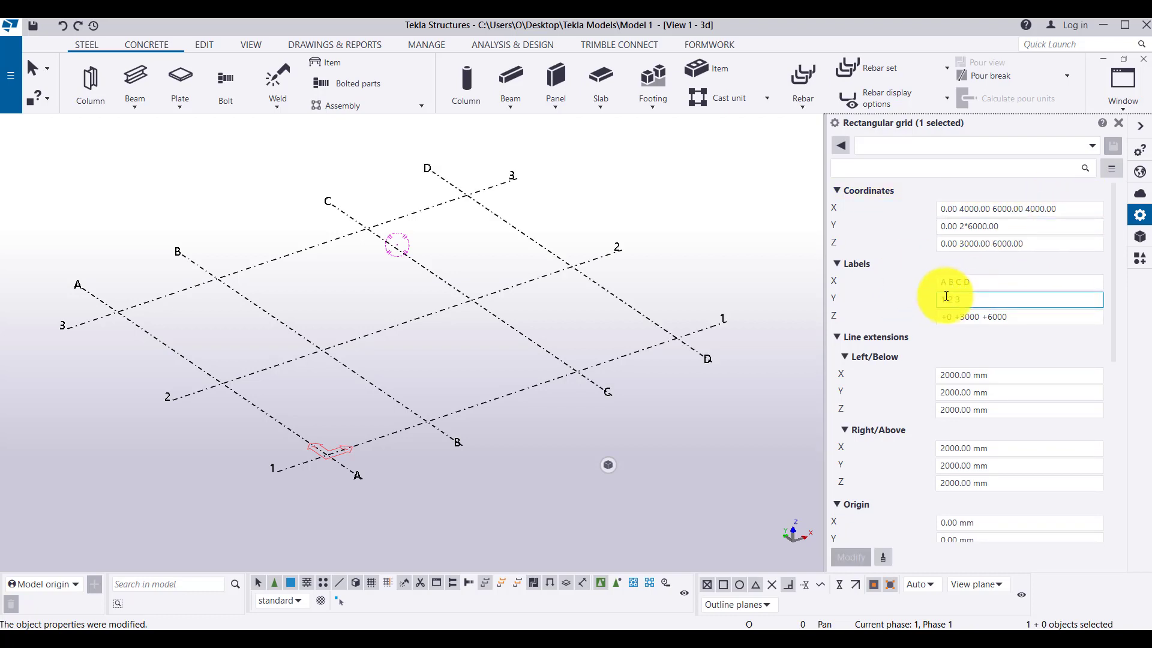
click(943, 286)
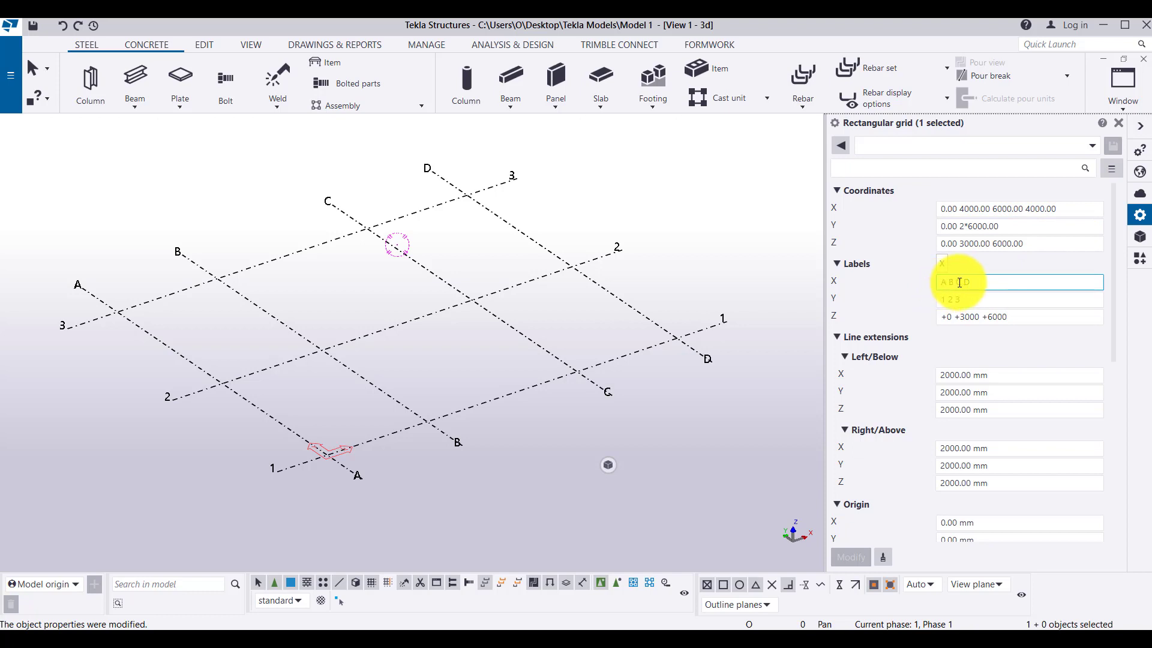
click(958, 208)
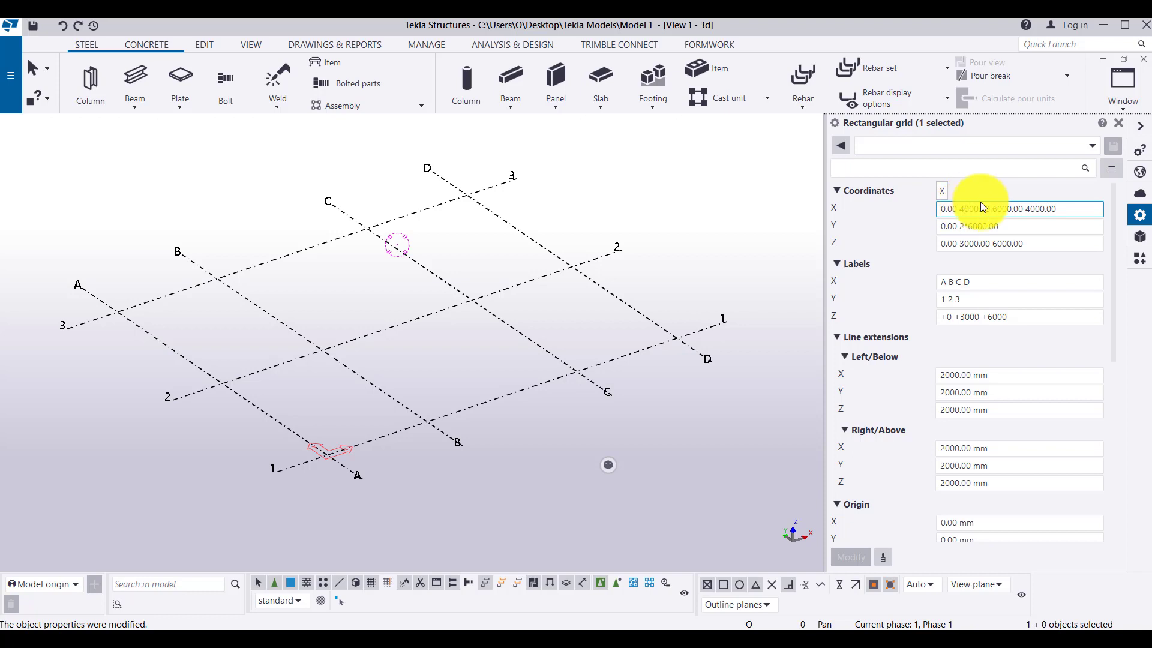
click(946, 281)
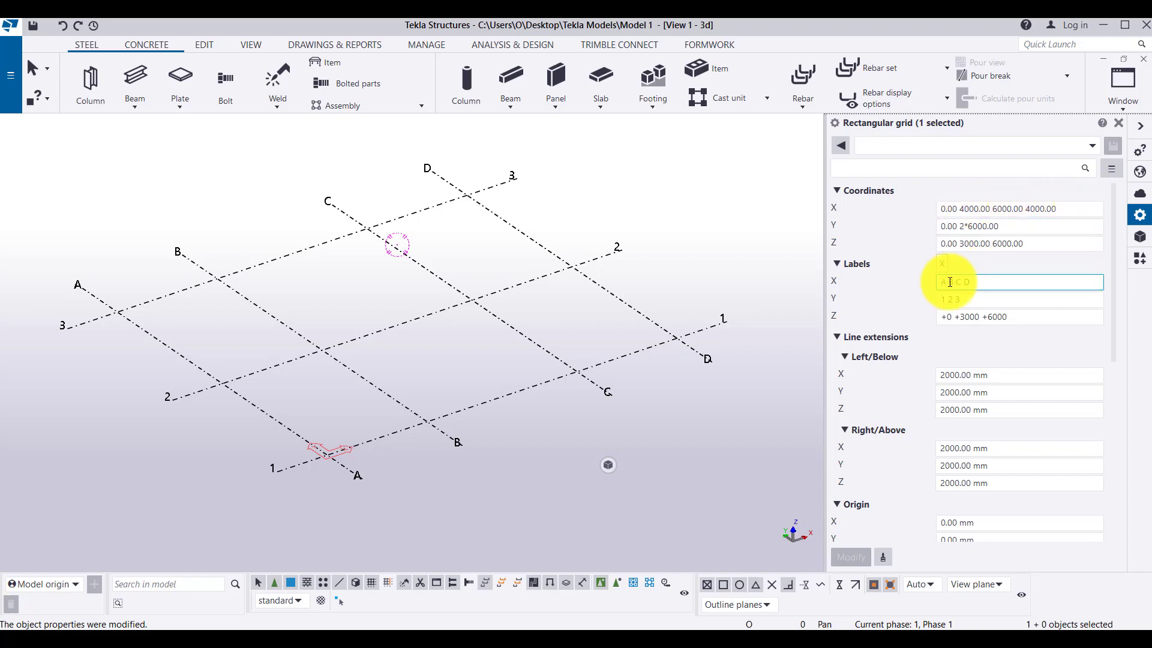
Append a 3500 spacing to the end of the grid's X coordinates and apply it
click(1061, 207)
click(1061, 205)
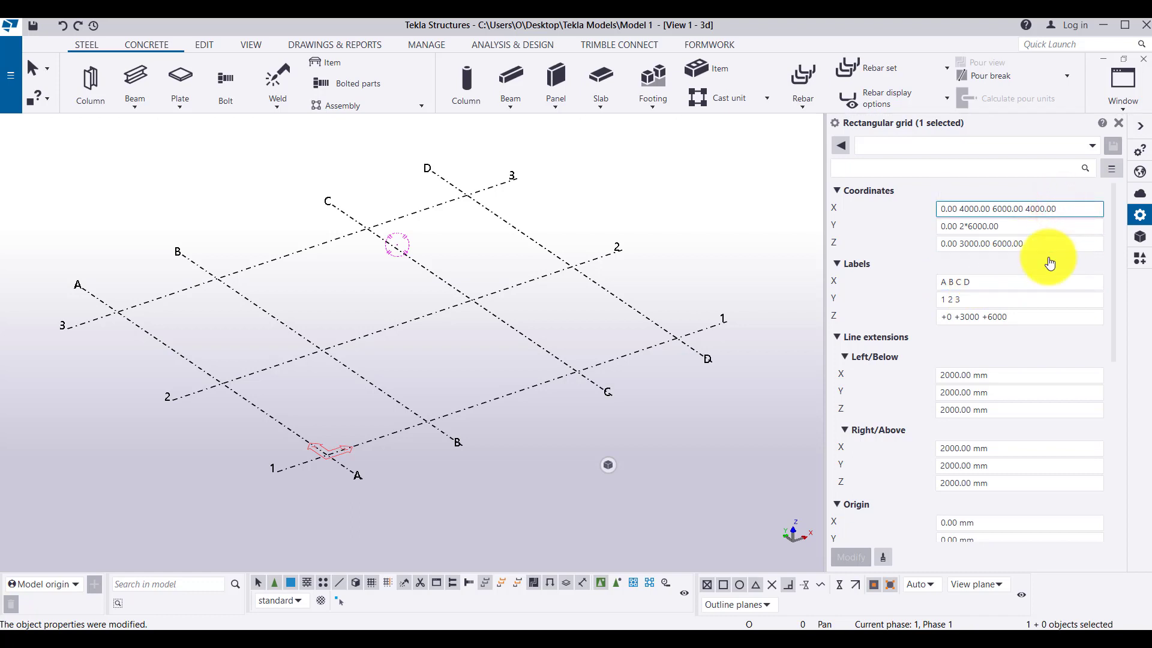
text(3500)
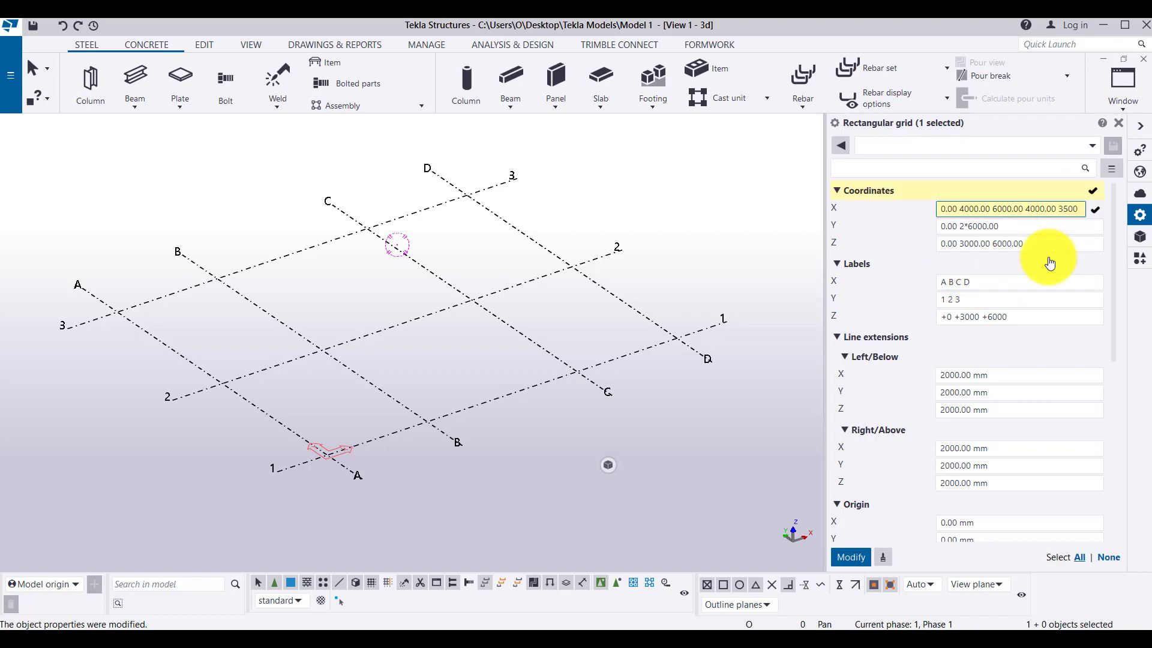
key(Return)
scroll(542, 401, down, 1)
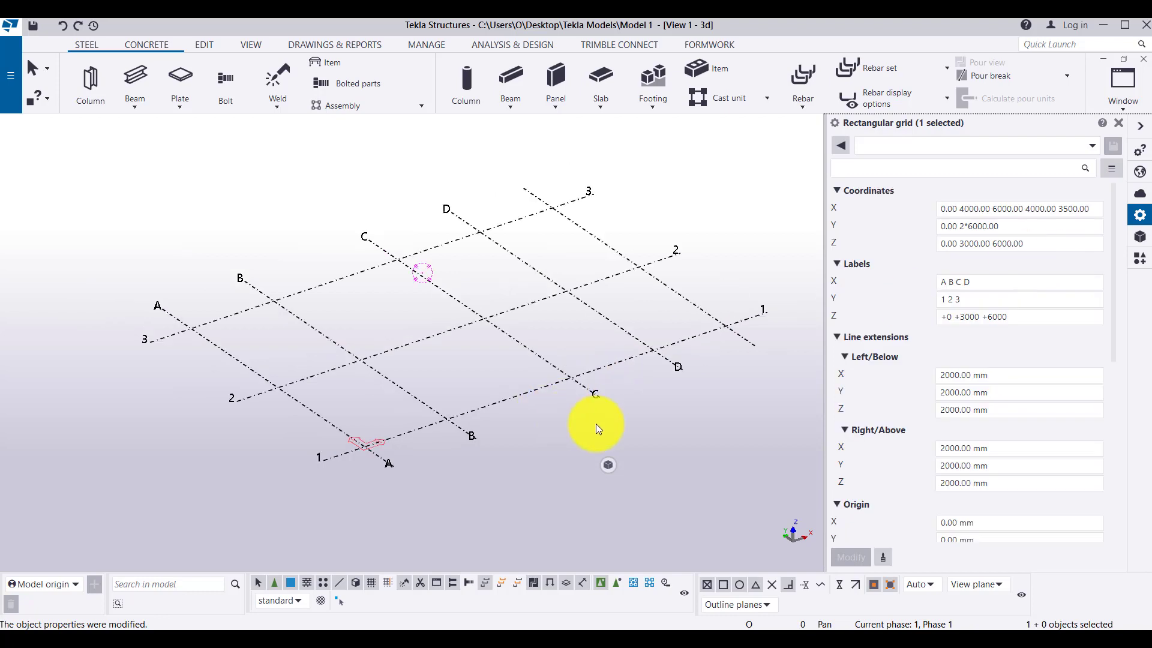
middle_drag(596, 424, 548, 429)
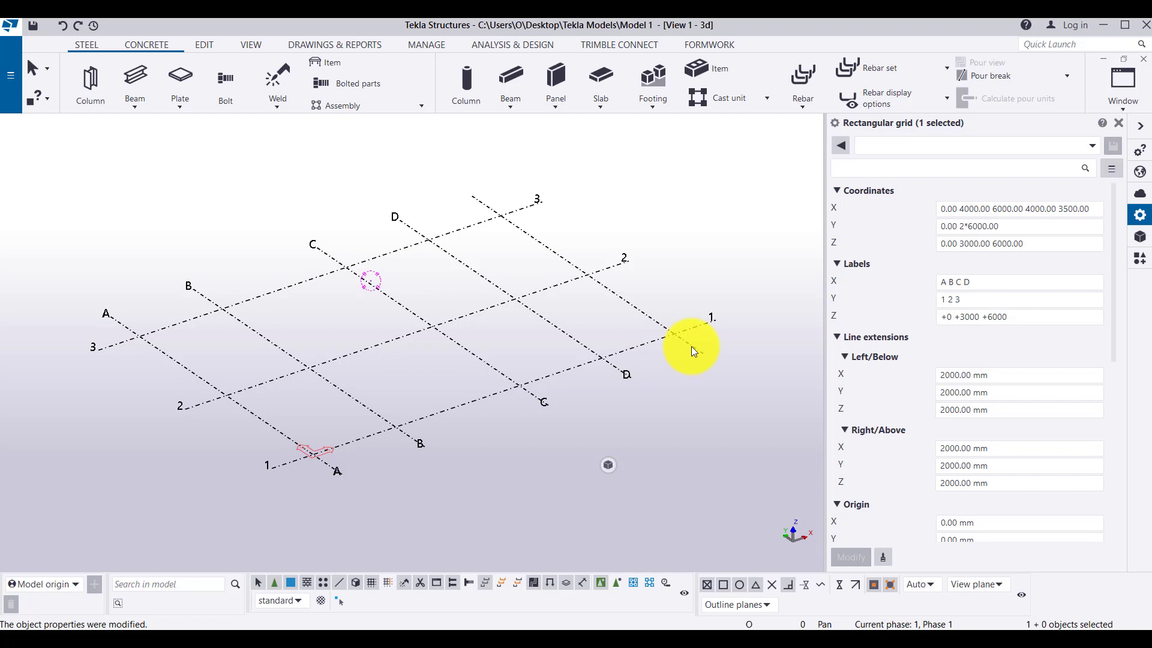
Add the label E to the end of the grid's X labels and apply it
click(984, 282)
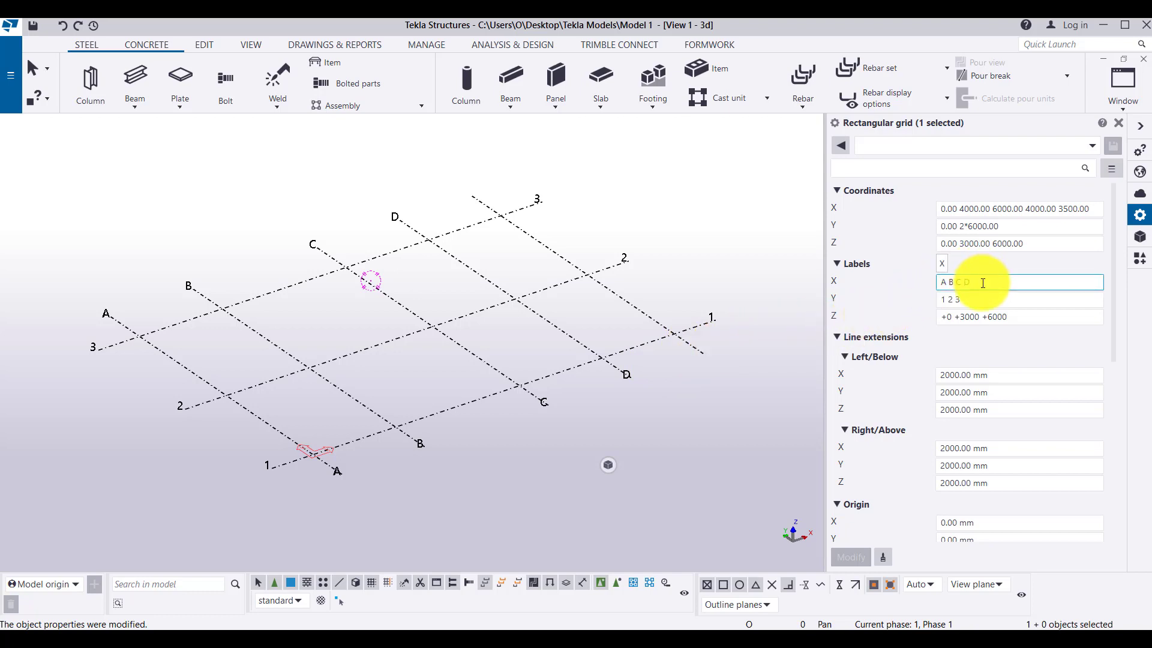
click(983, 283)
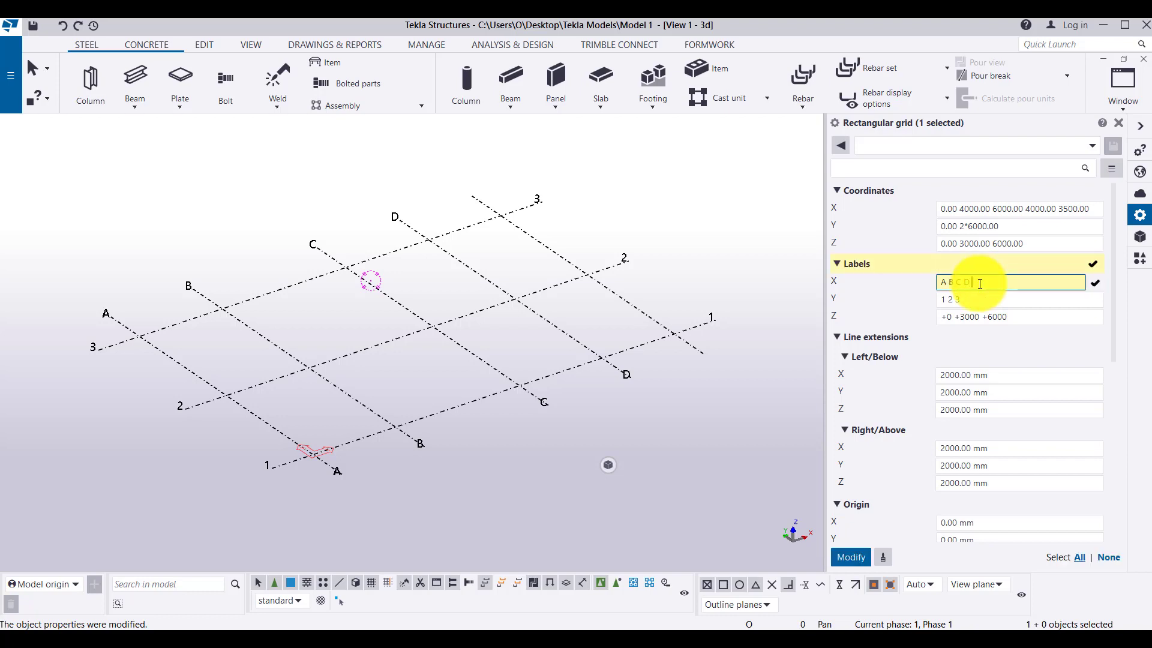
text(E)
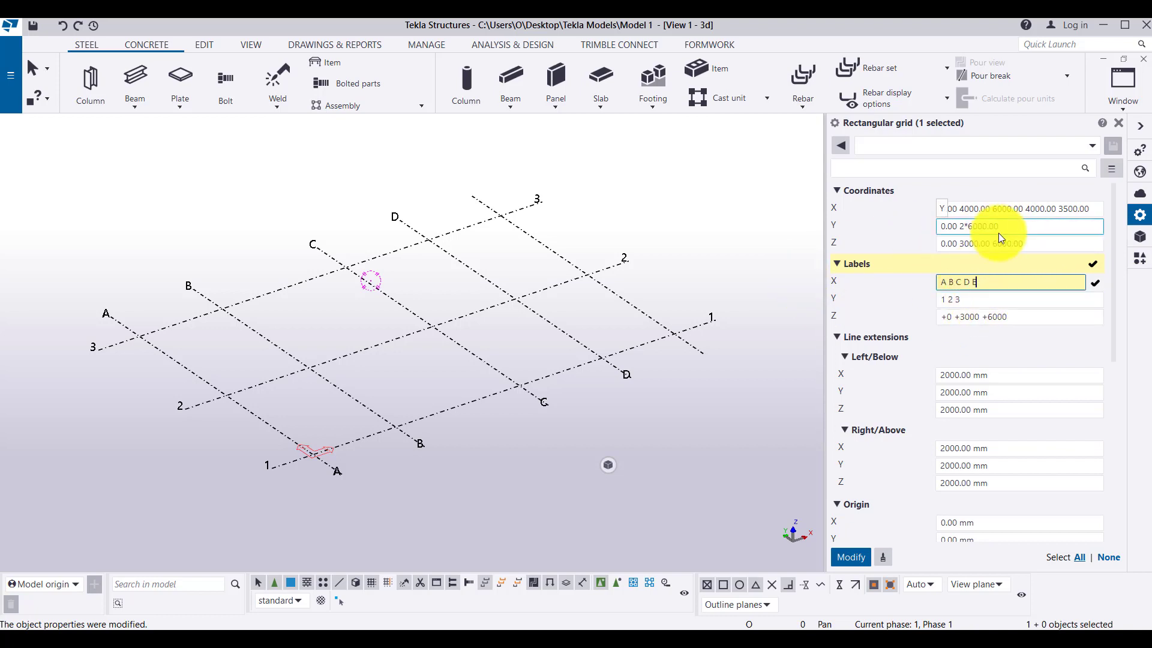
click(856, 544)
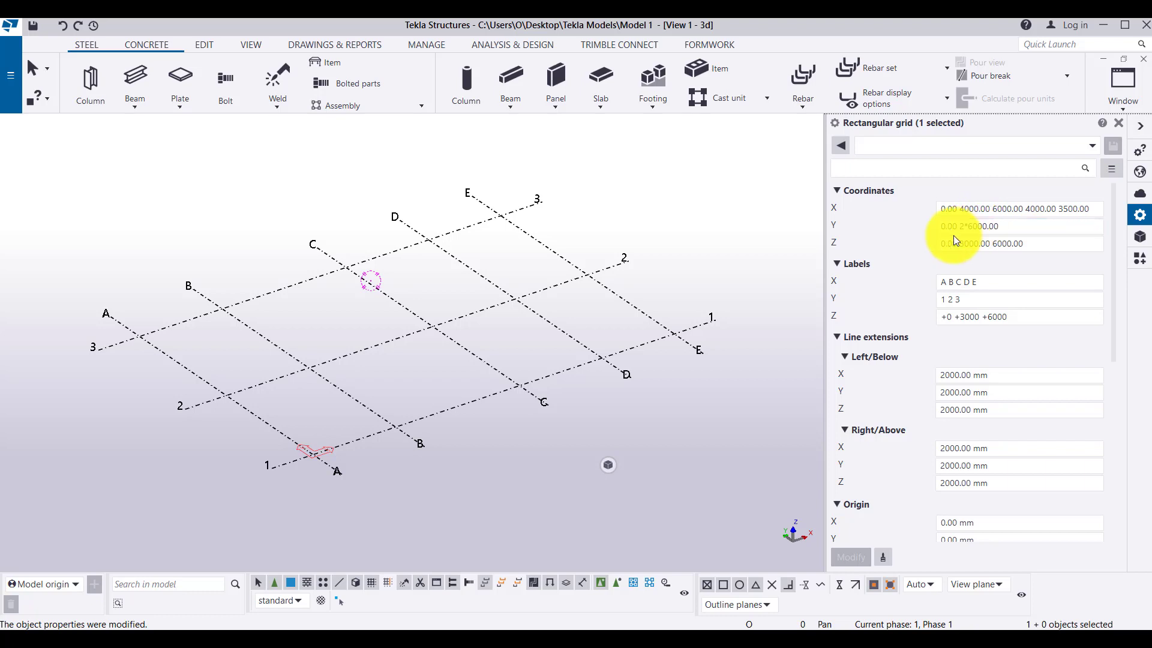
Replace the 2*6000.00 entry in the grid's Y coordinates with a single 6000 spacing and apply it
drag(959, 226, 1063, 230)
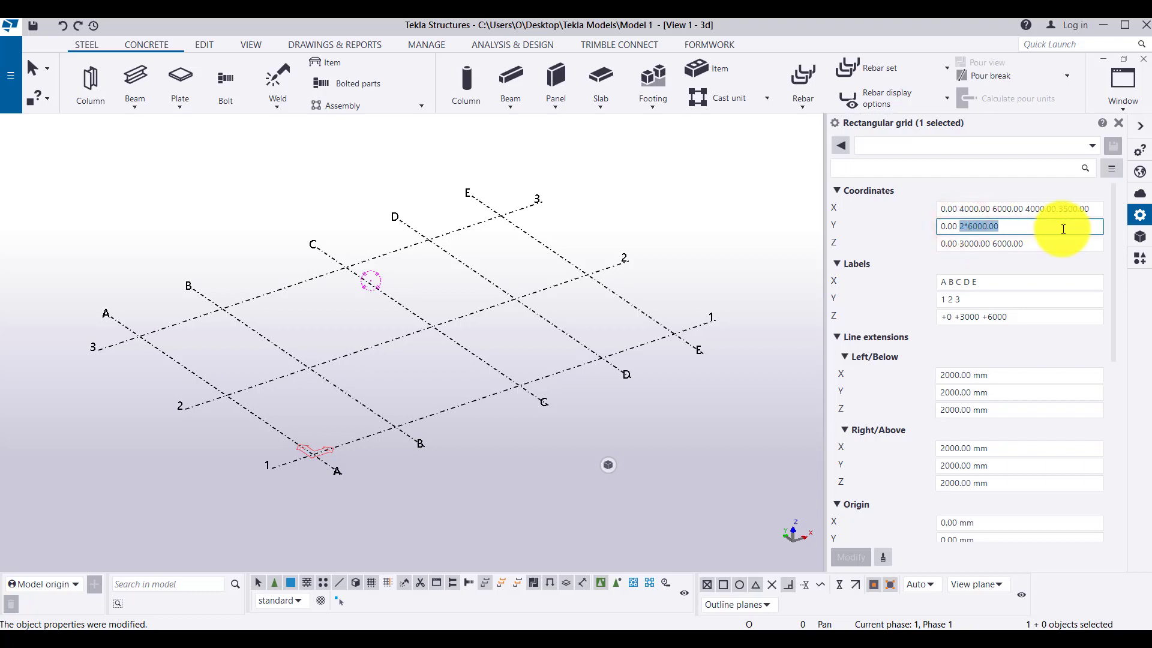
key(BackSpace)
text(6000)
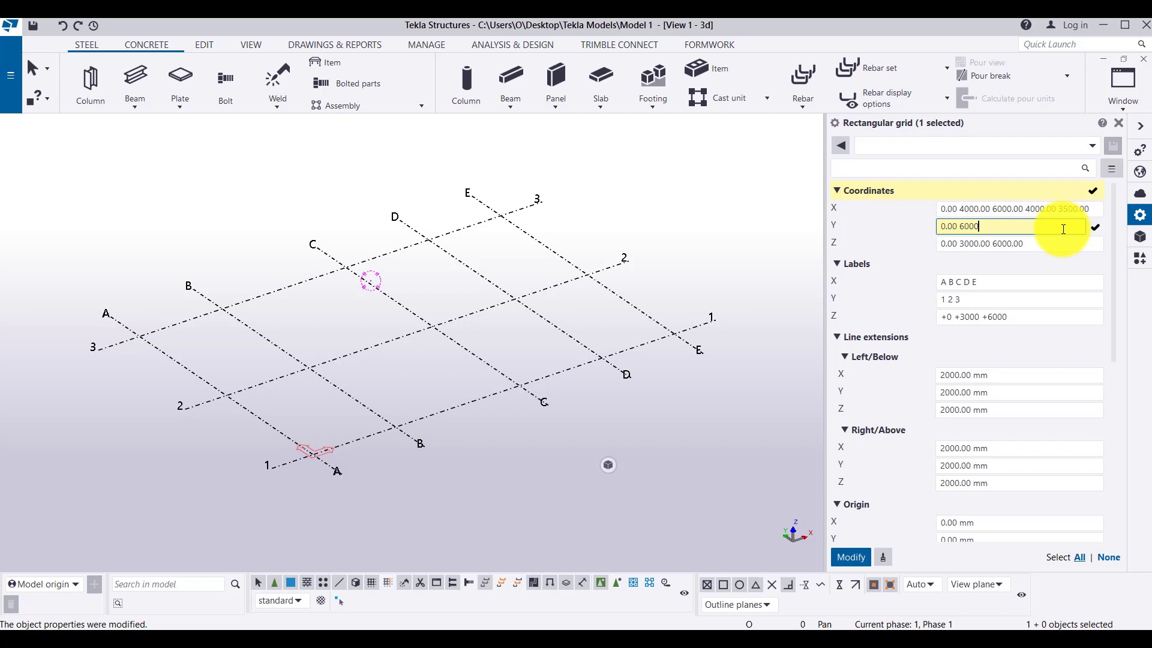
key(Return)
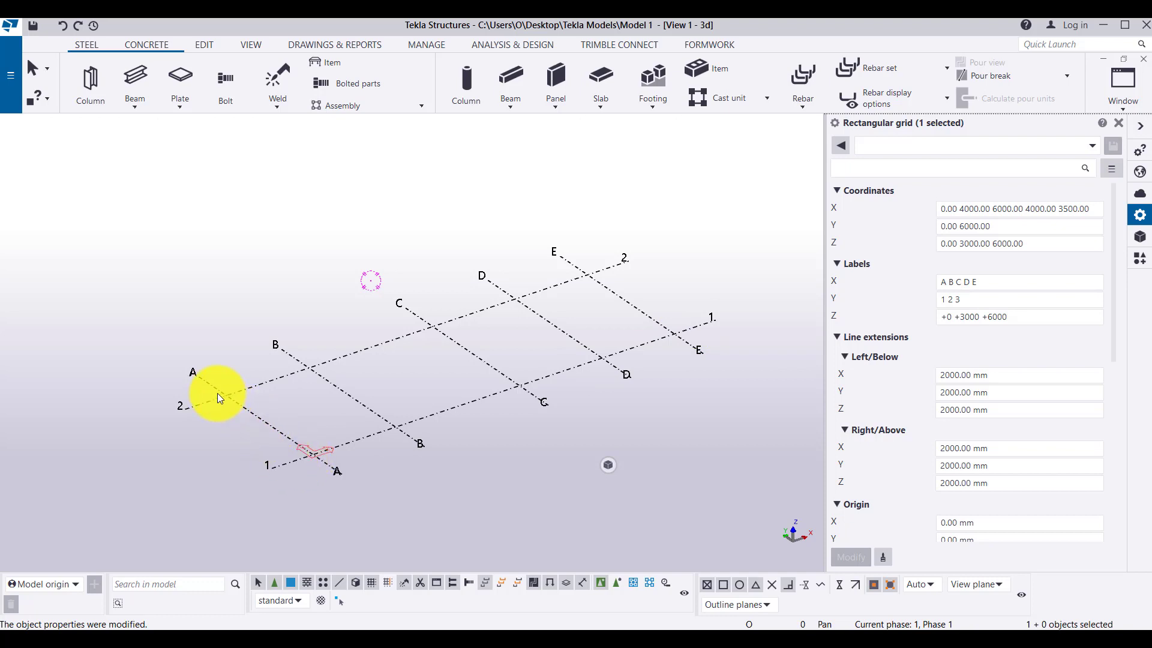
Append a second 6000 spacing to the end of the grid's Y coordinates and apply it
click(1008, 222)
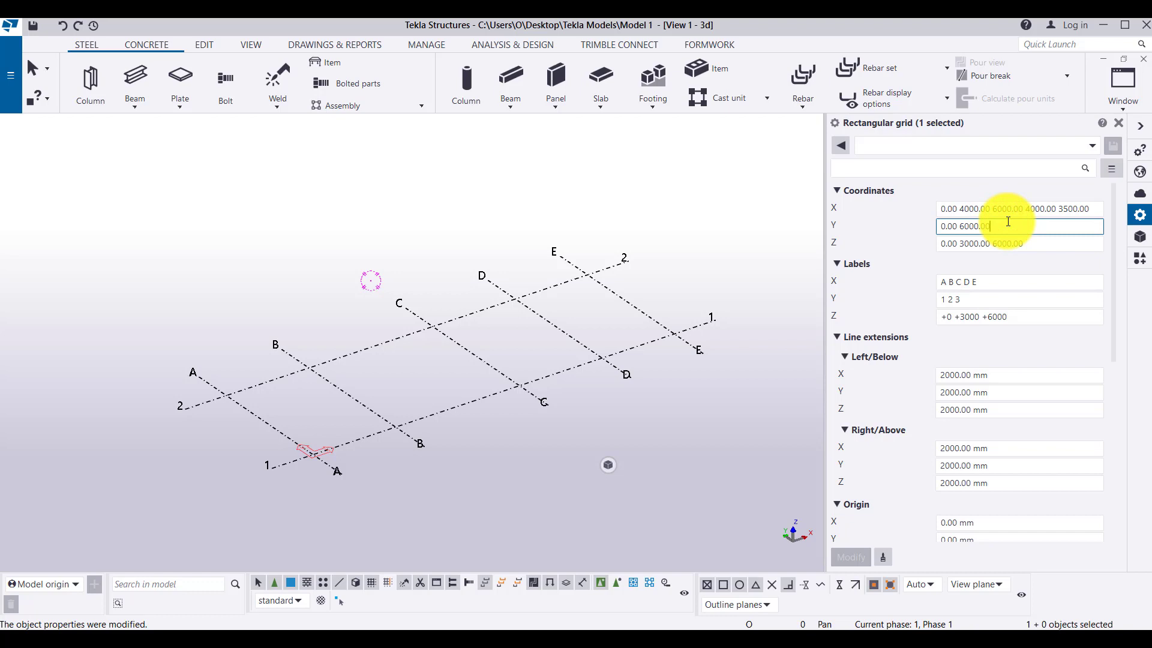
text(6)
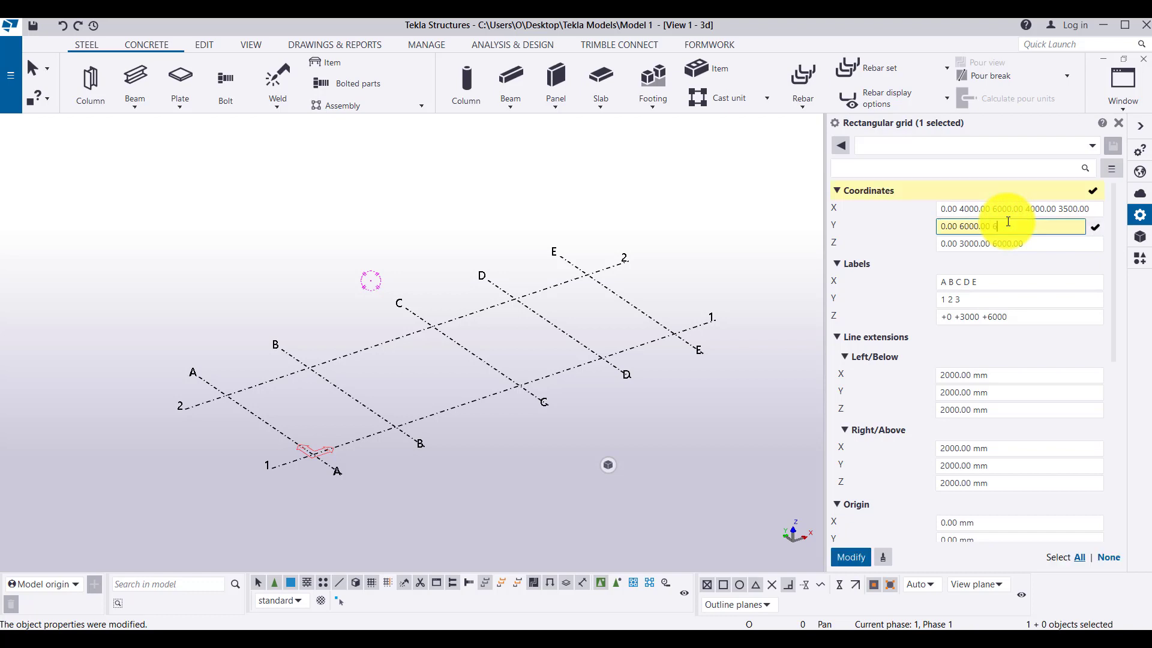
text(000)
key(Return)
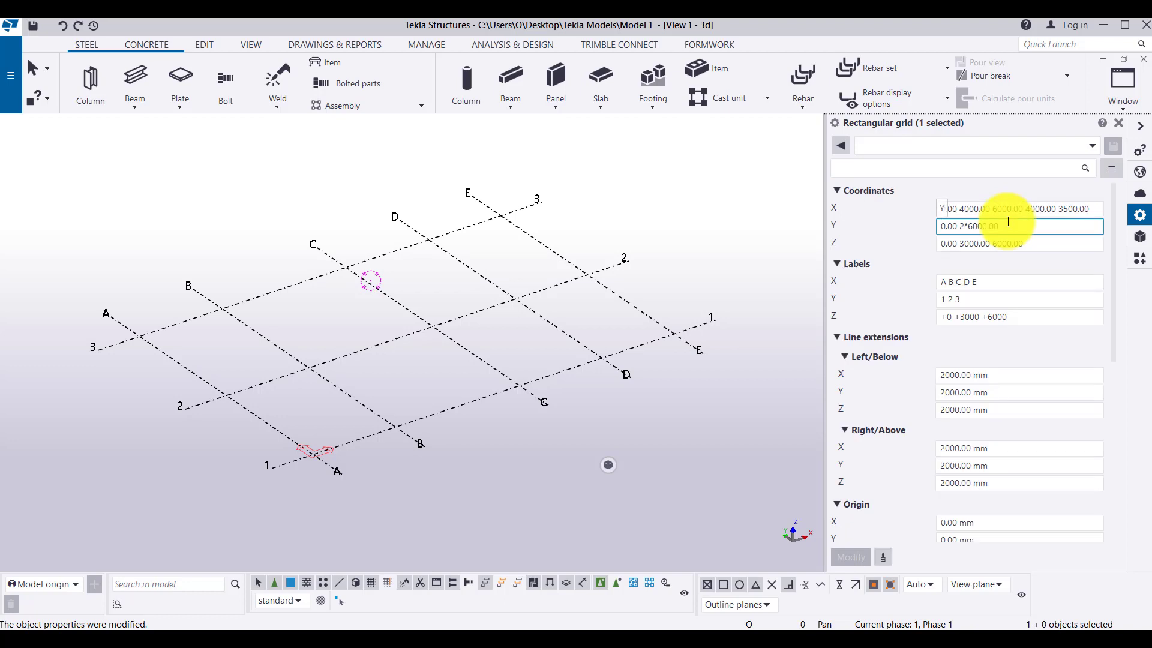
Append one 3000 spacing and two 6600 spacings to the end of the grid's Y coordinates and apply them
click(1016, 227)
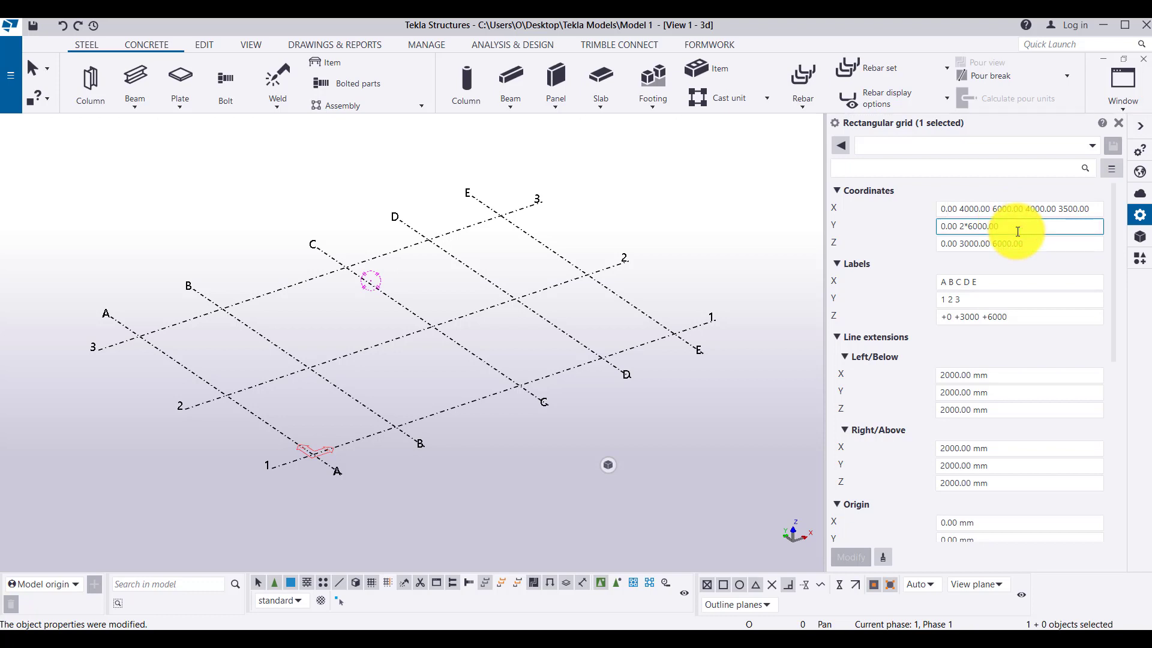
text(3000)
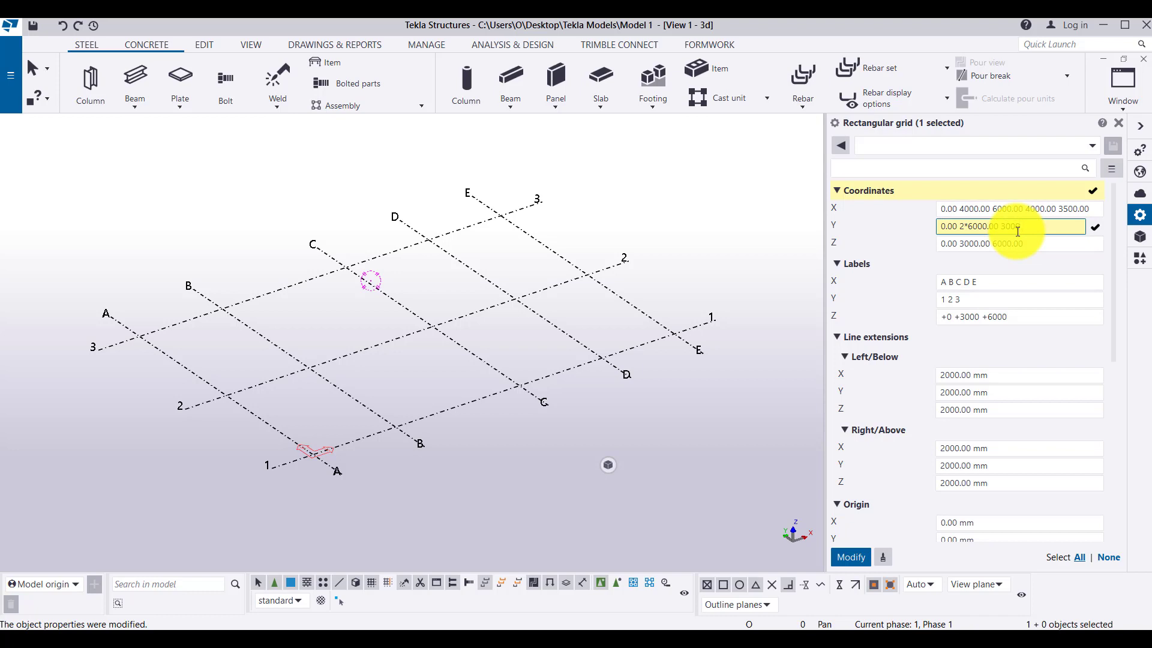
text( 6000)
key(BackSpace)
key(BackSpace)
text(0)
text( 6600)
key(Return)
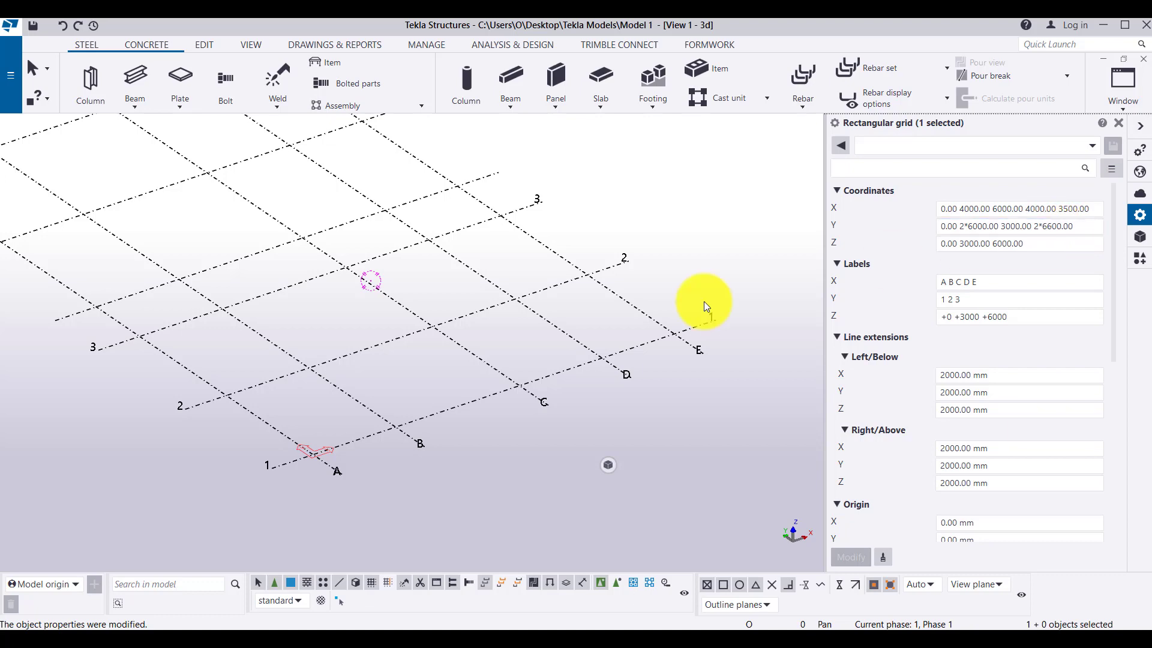
Add the labels 4, 5 and 6 to the end of the grid's Y labels and apply them
scroll(530, 444, down, 3)
middle_drag(276, 421, 332, 452)
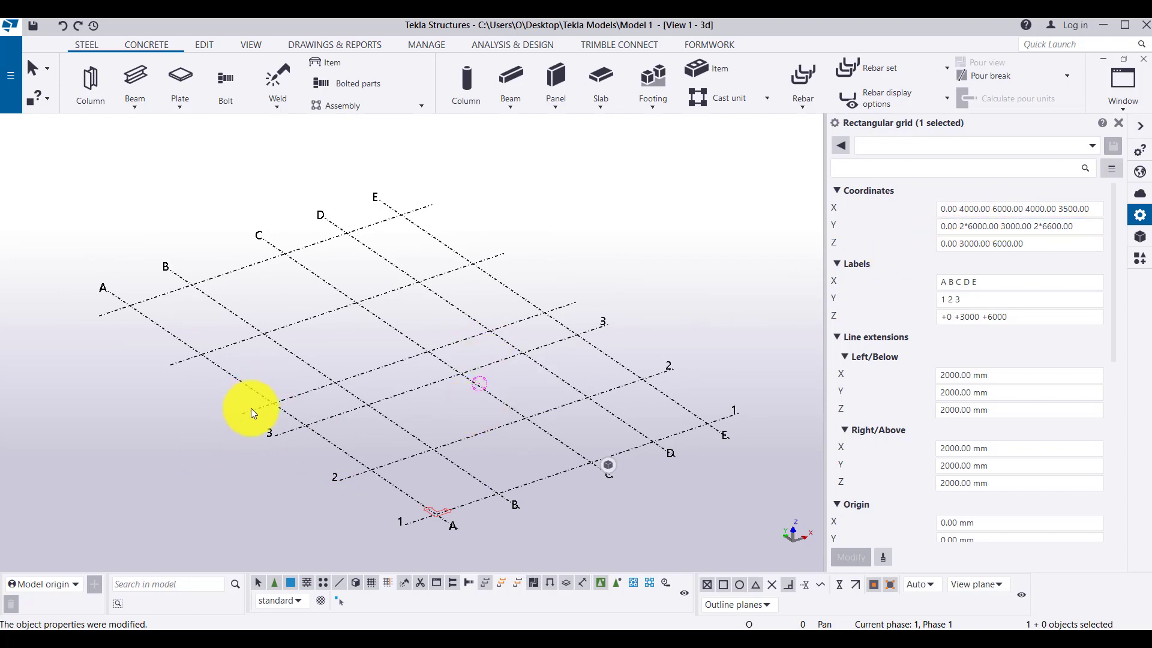
click(990, 300)
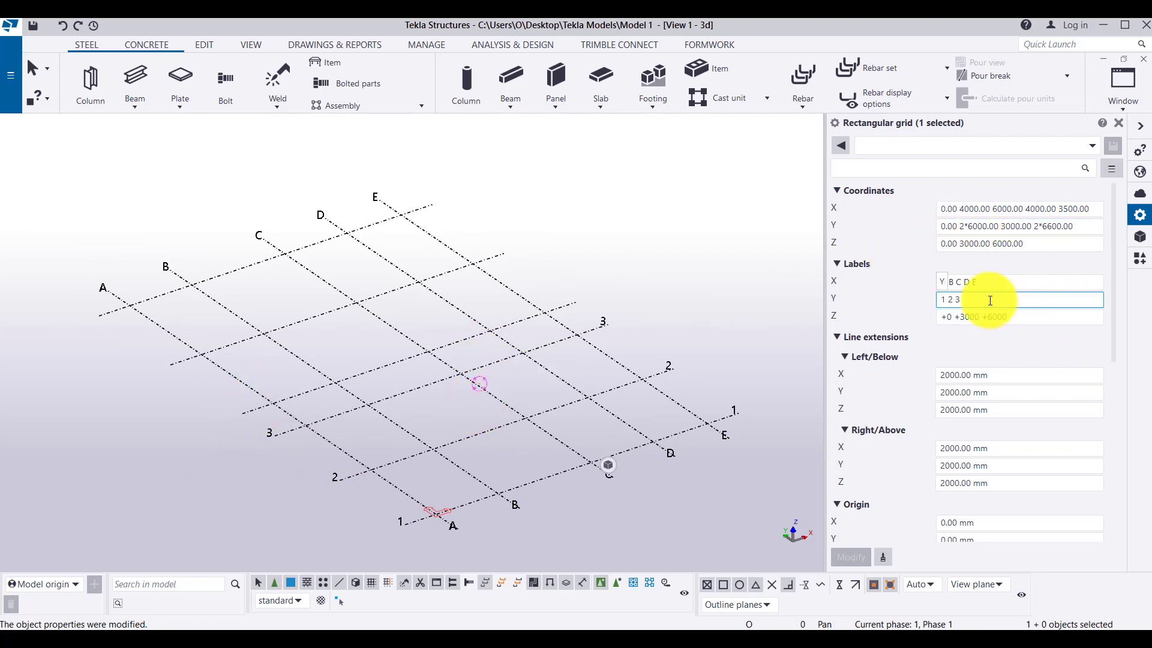
text(4)
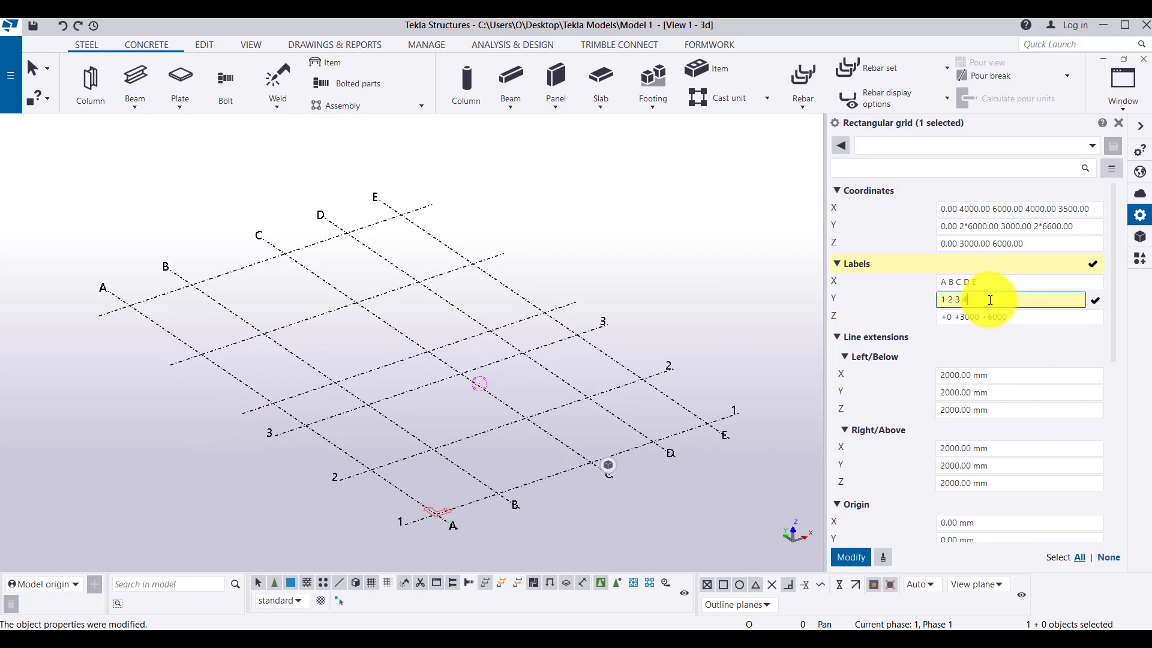
text( 5 6)
key(Return)
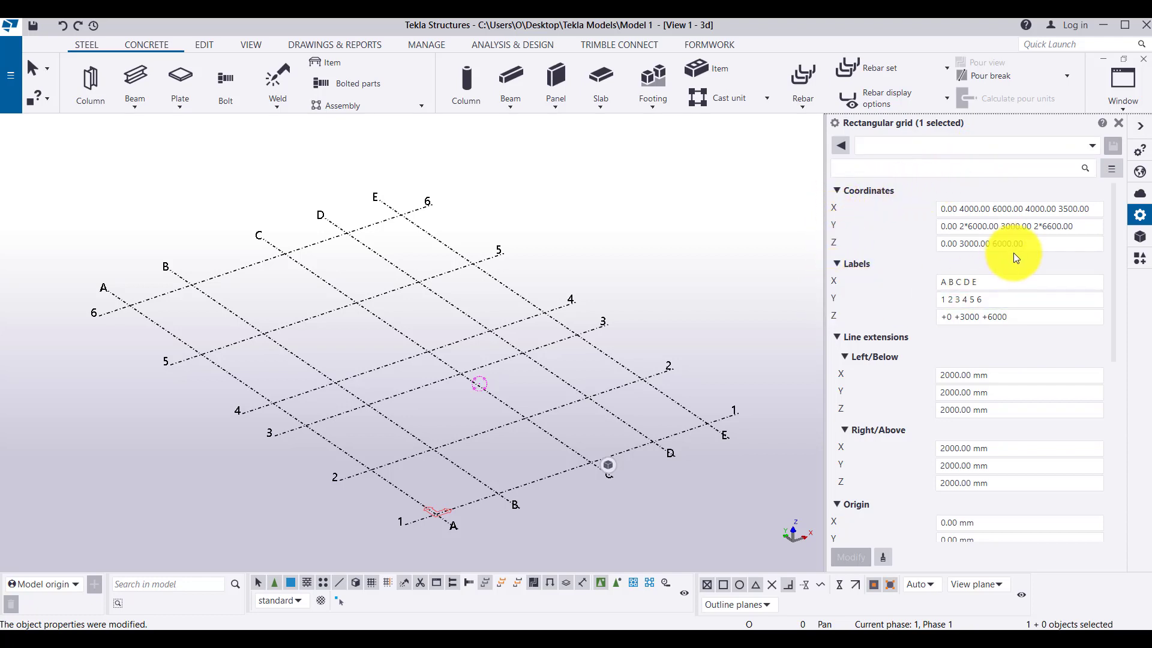
Append an 8000 level to the end of the grid's Z coordinates and apply it
click(1032, 241)
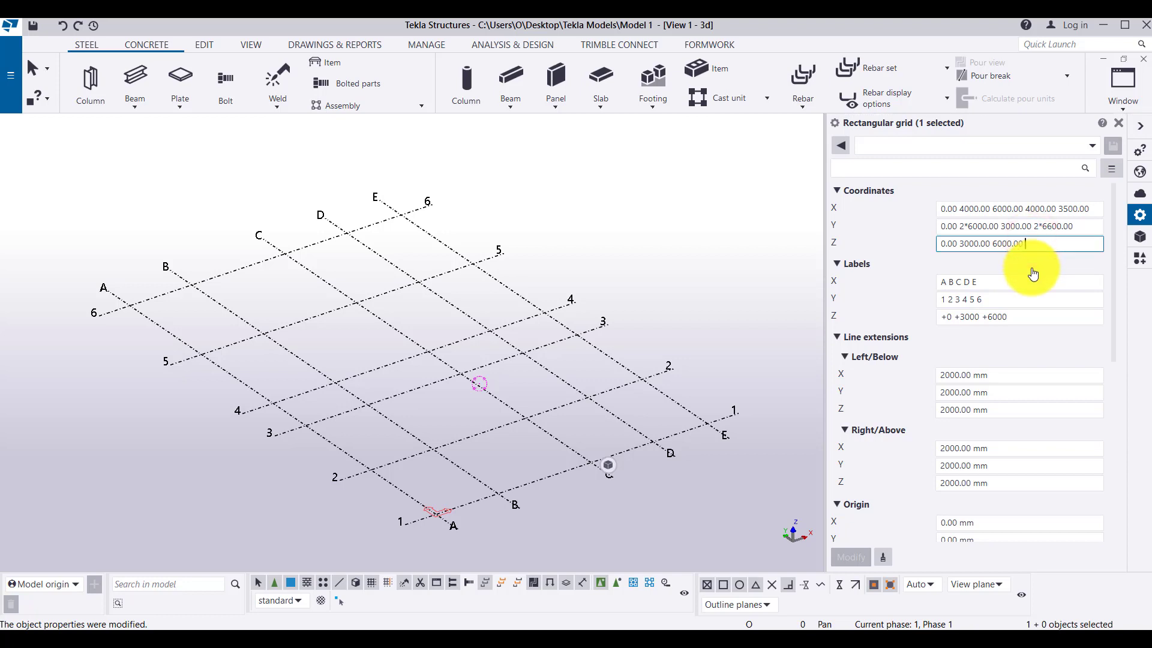
text(8000)
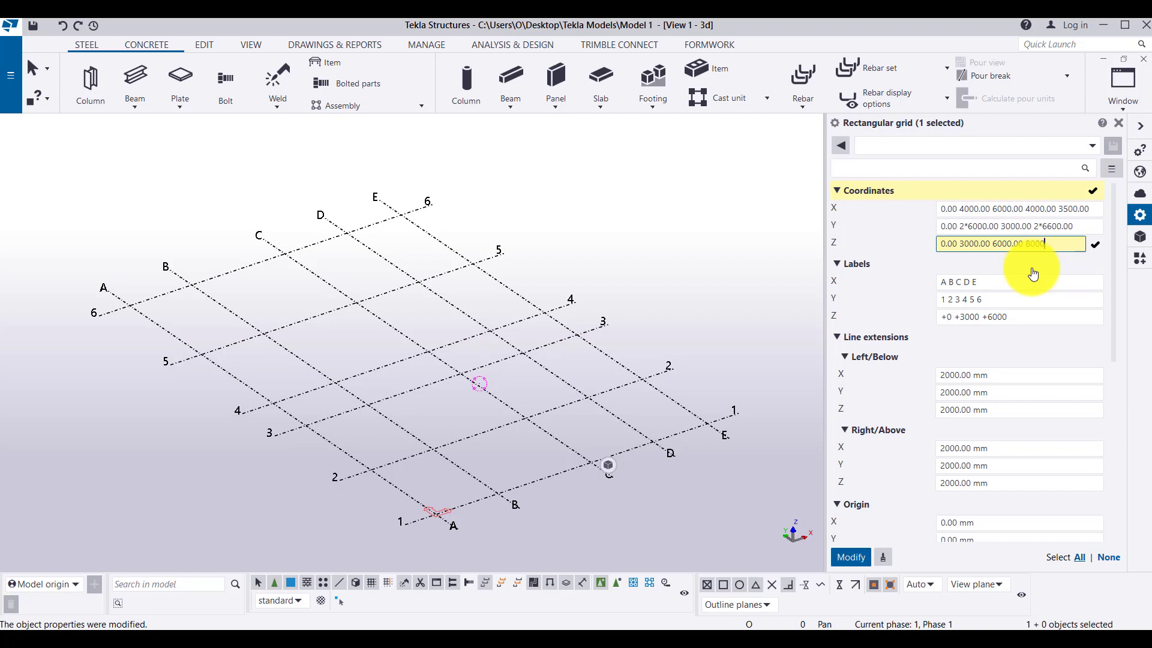
key(Return)
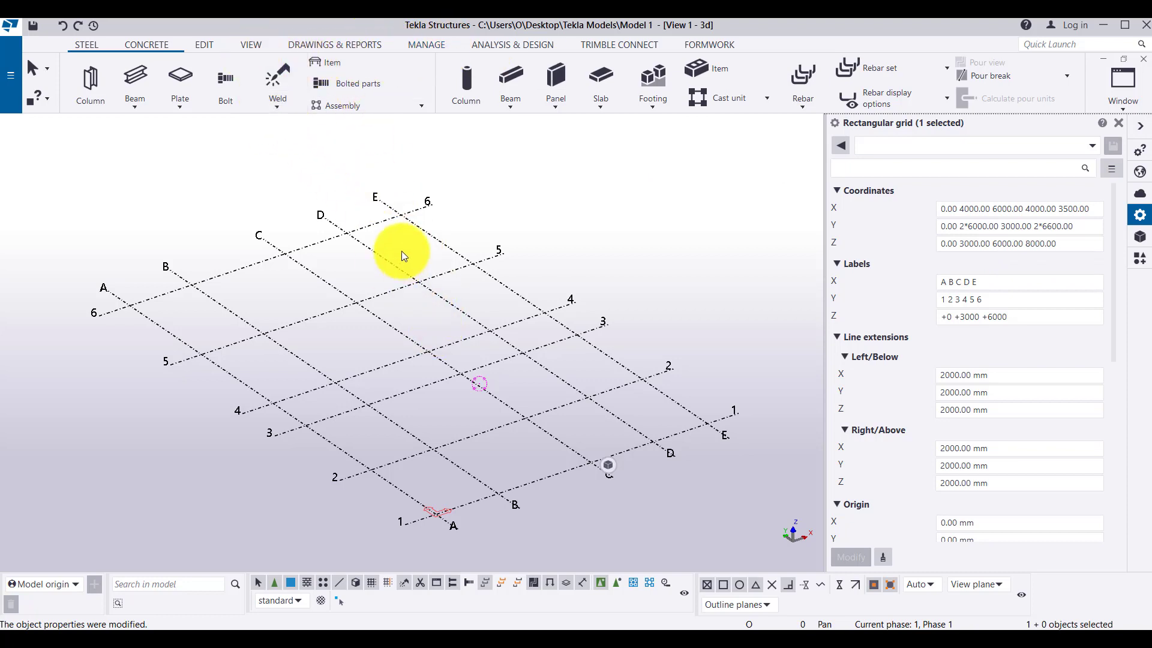
Create views along all grid lines using the standard settings
click(241, 44)
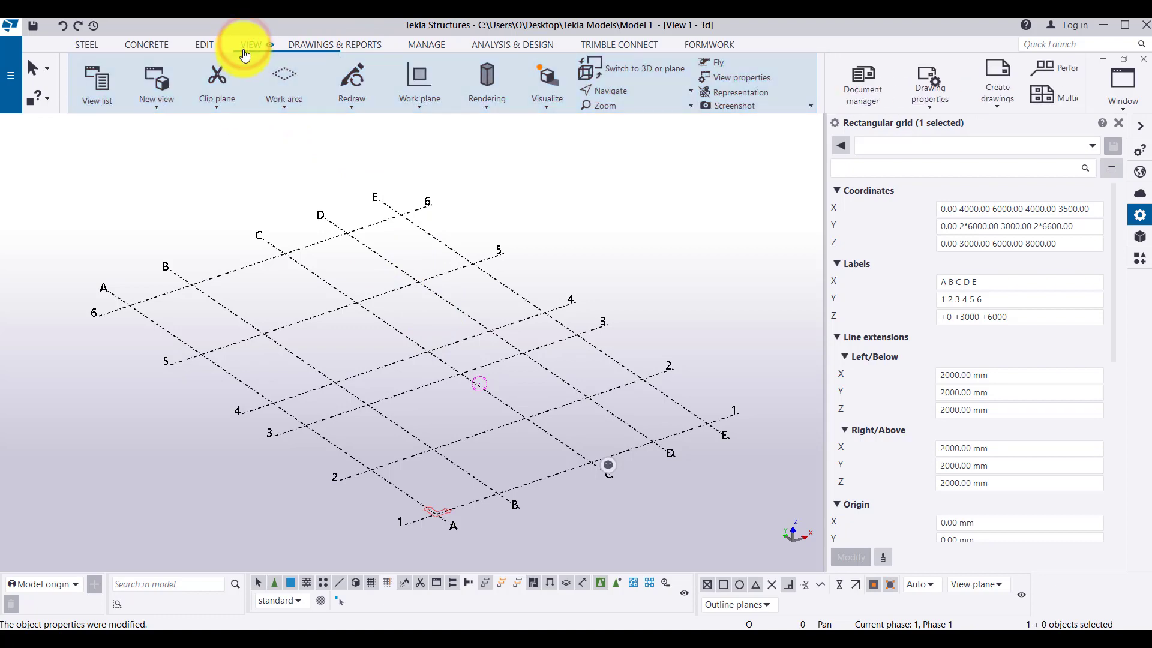
click(156, 110)
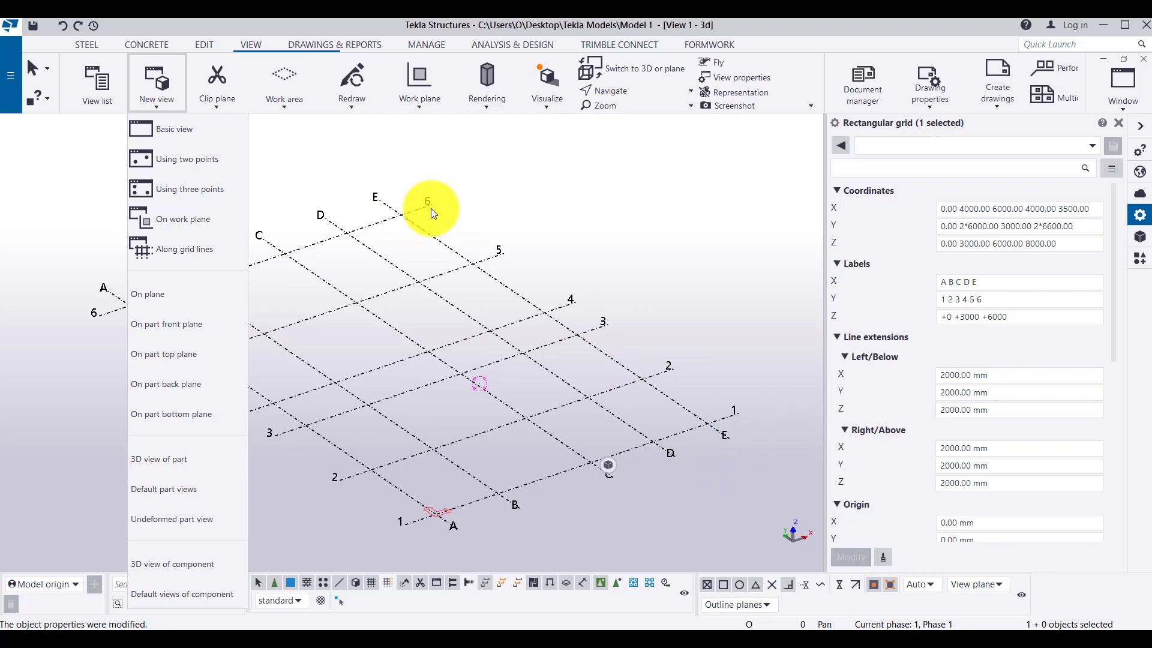
click(174, 253)
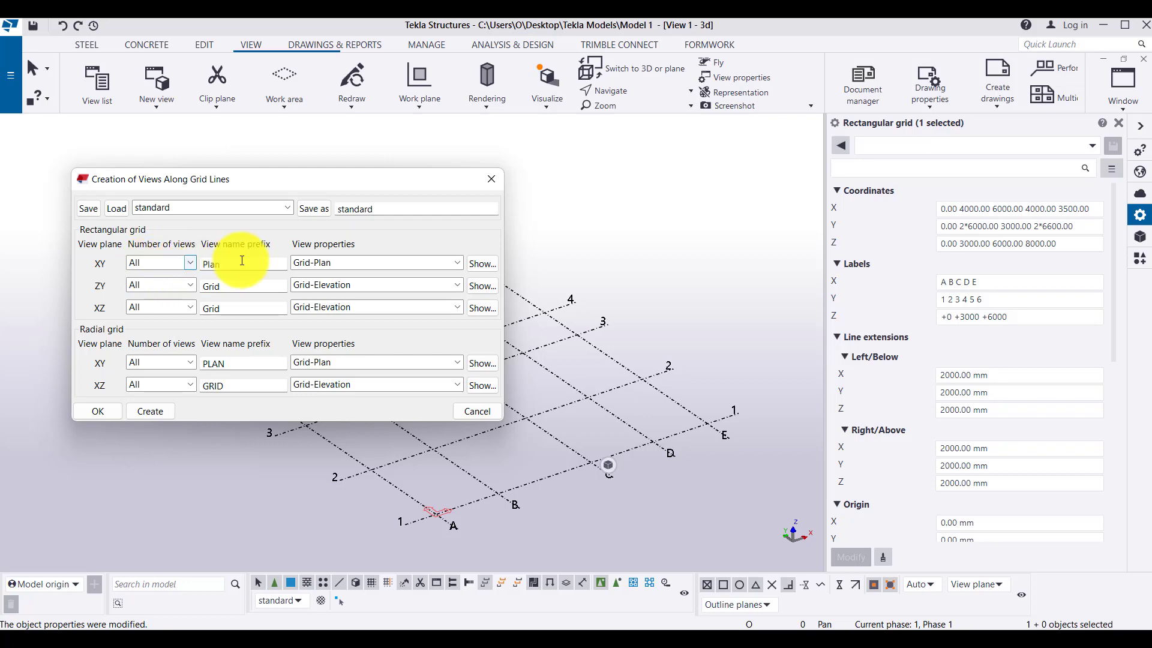
click(107, 416)
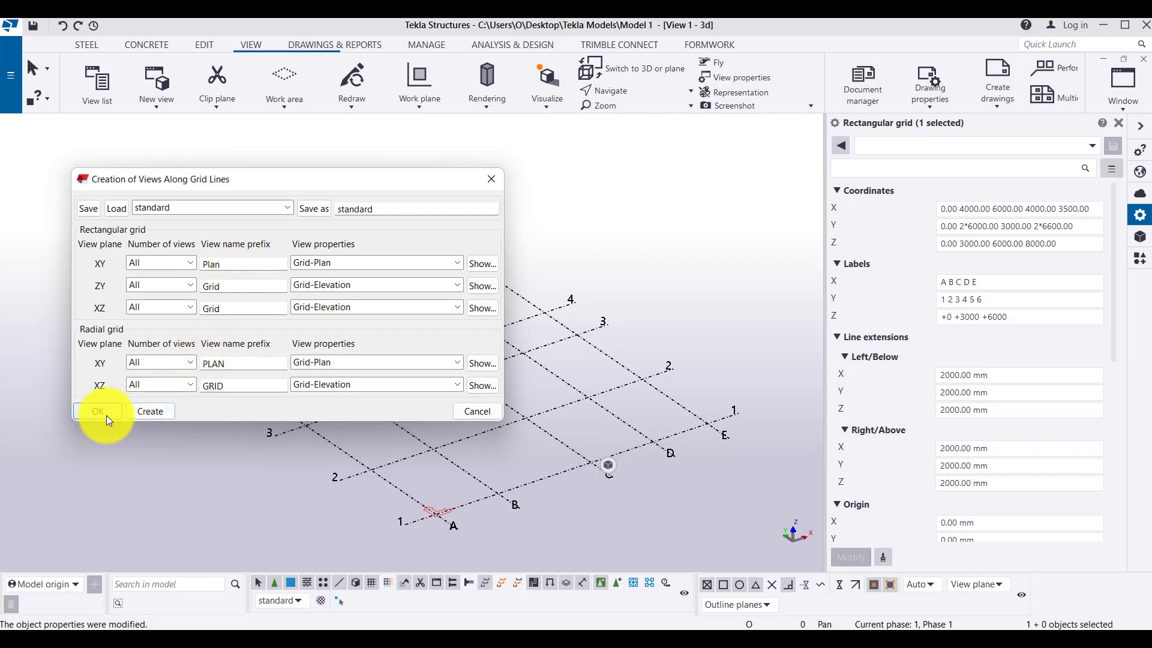
click(138, 412)
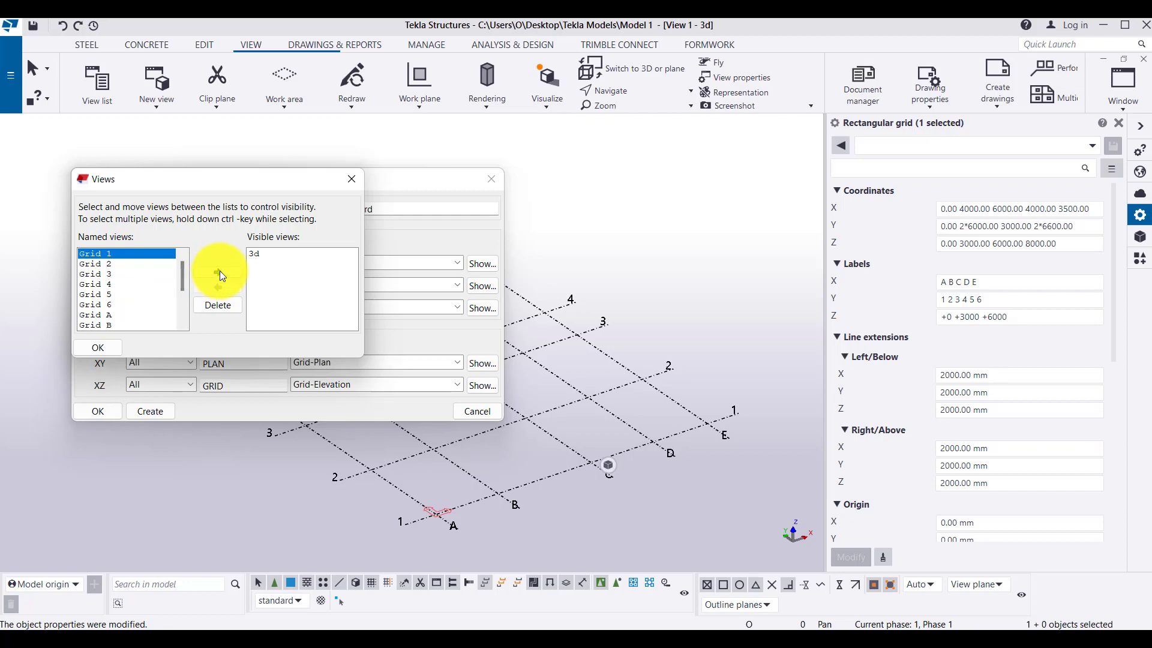
Make the Grid 1 view visible and close the view creation dialogs
double_click(102, 253)
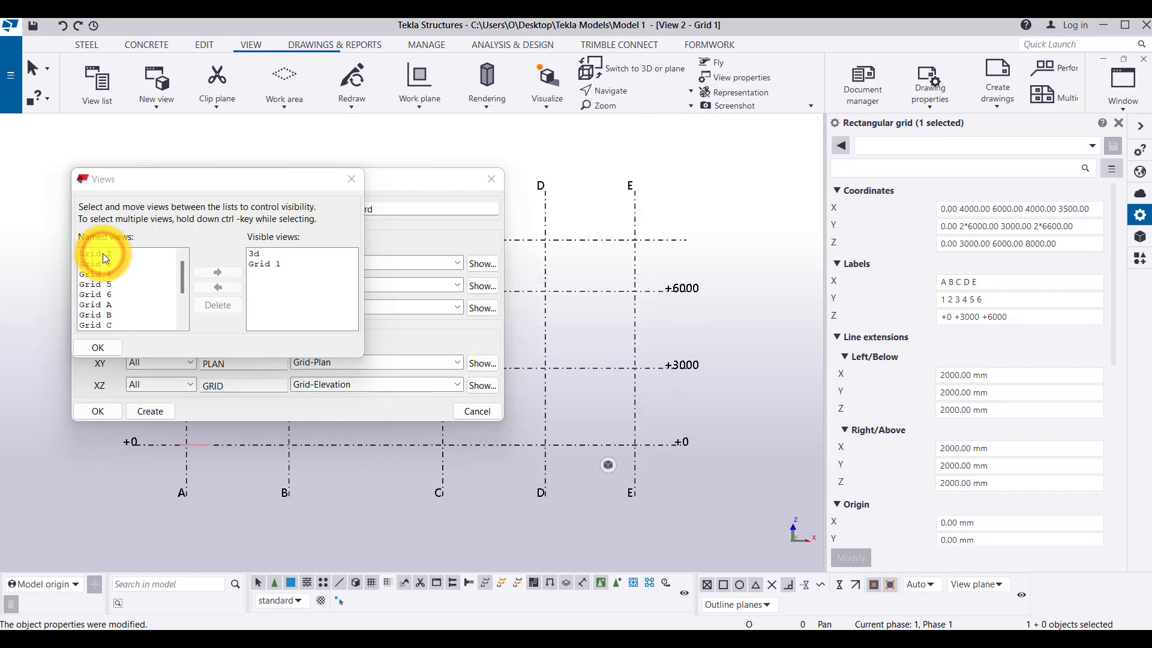
click(106, 344)
click(109, 408)
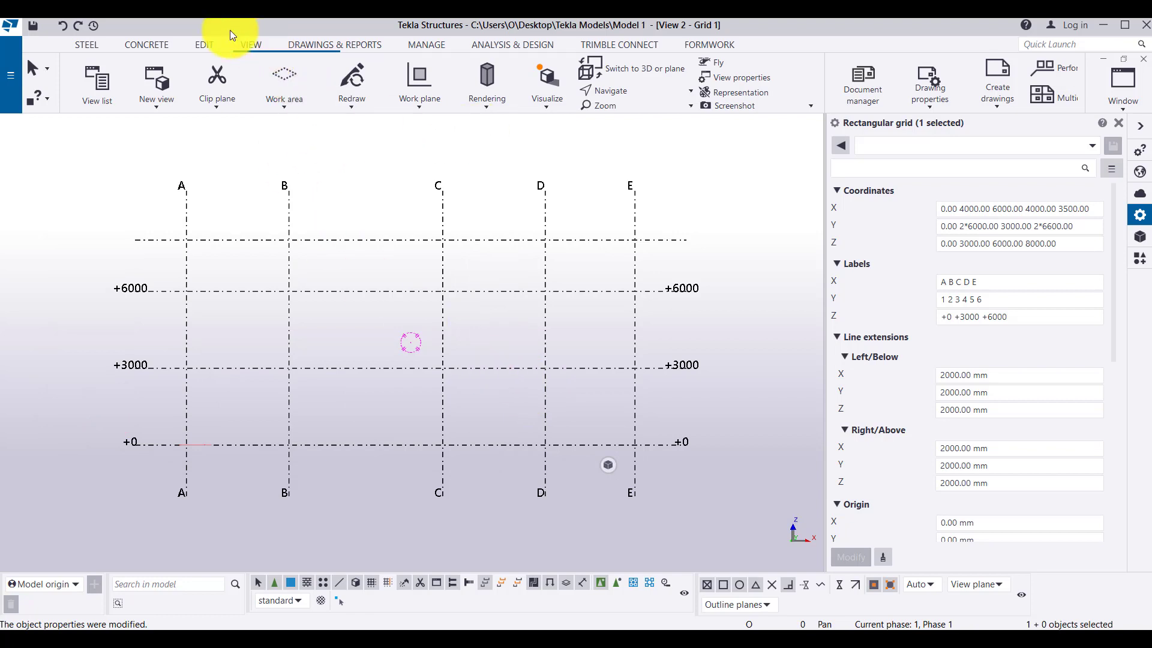
click(247, 46)
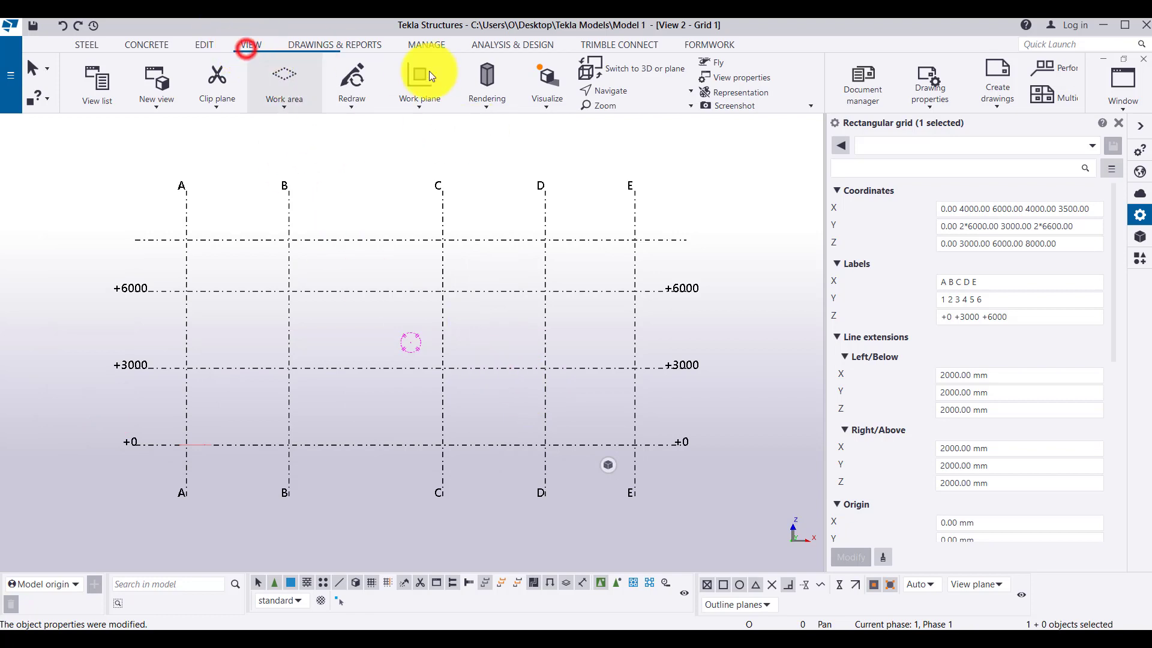
click(1106, 94)
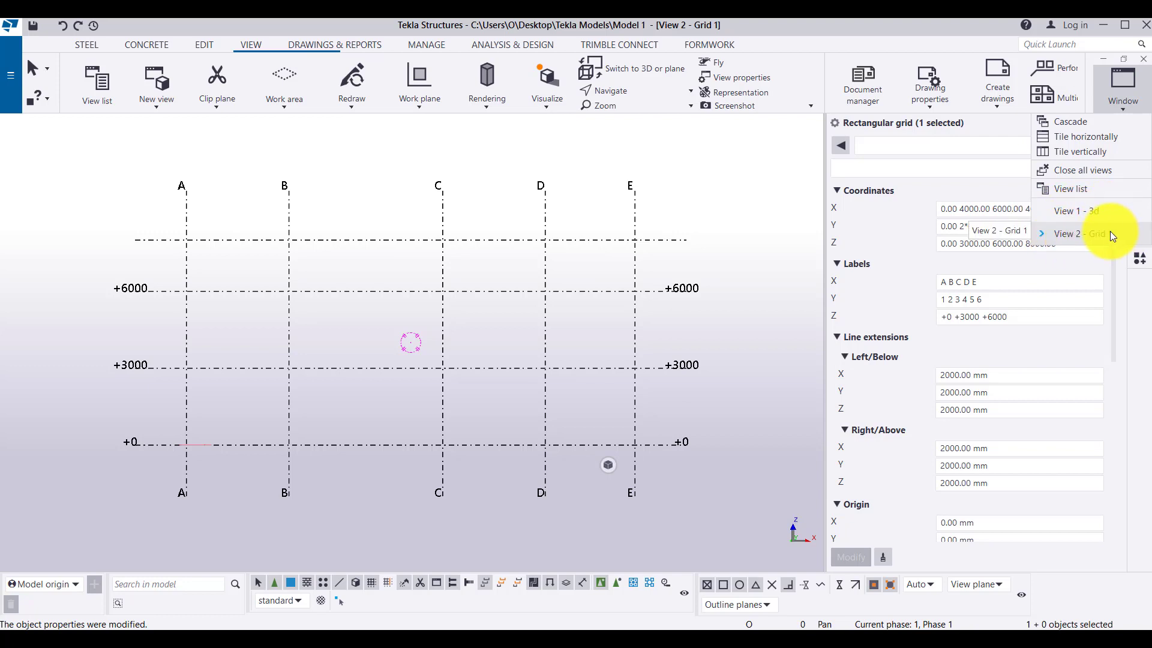
click(773, 204)
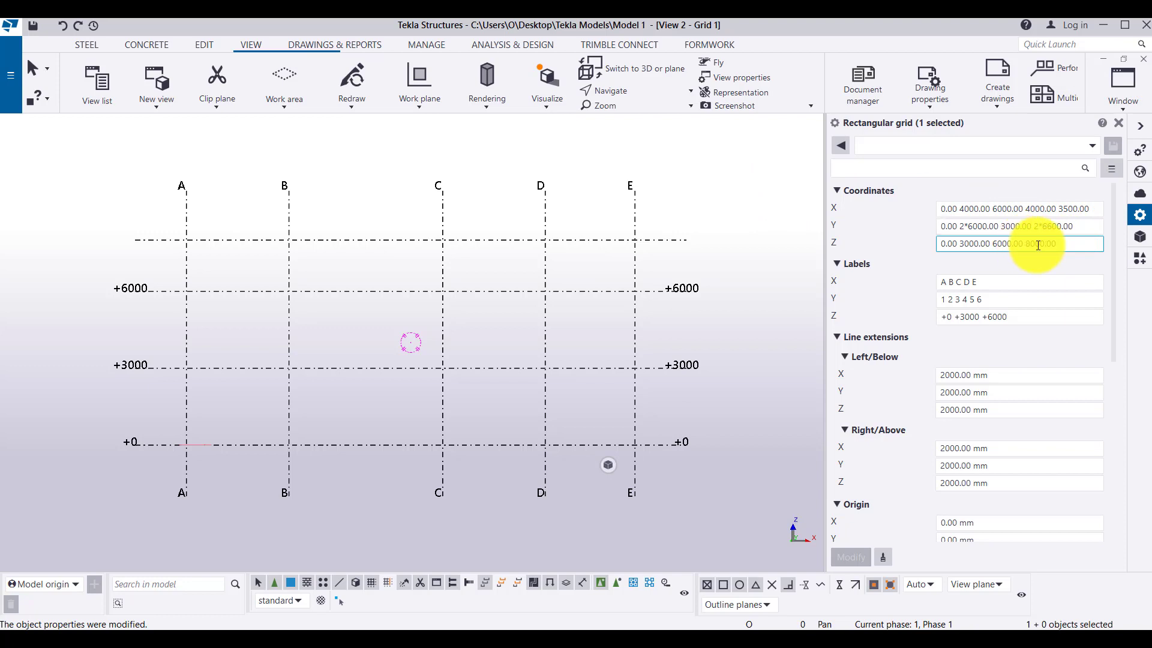
Add the label +8000 to the end of the grid's Z labels and apply it
click(1025, 321)
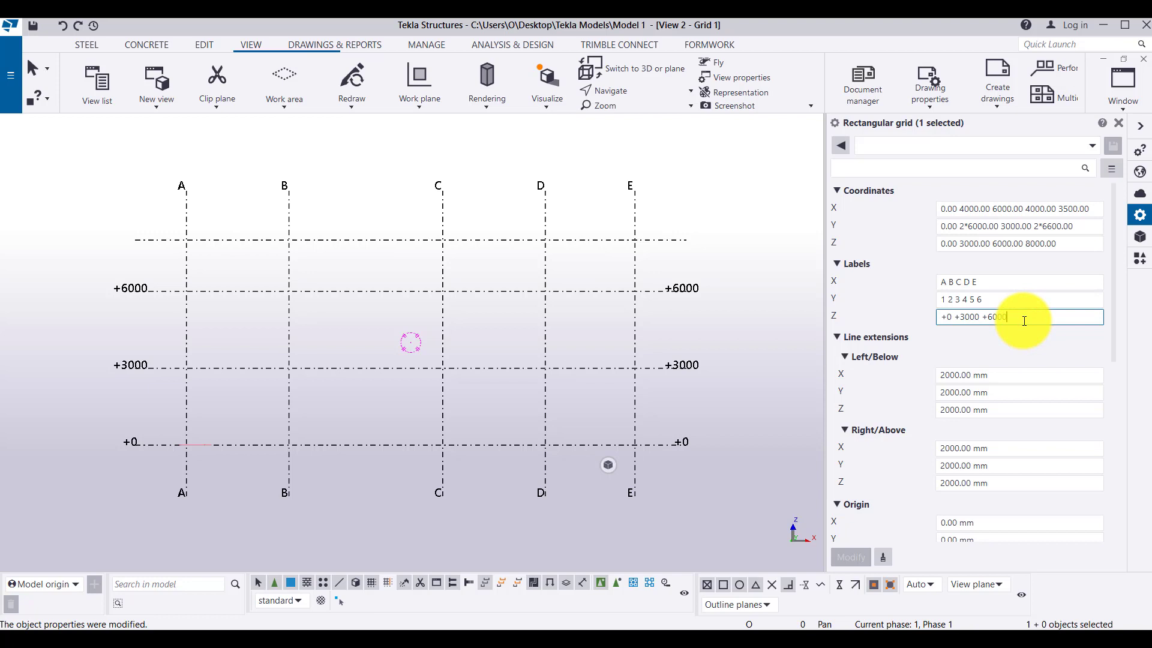
text(+8000)
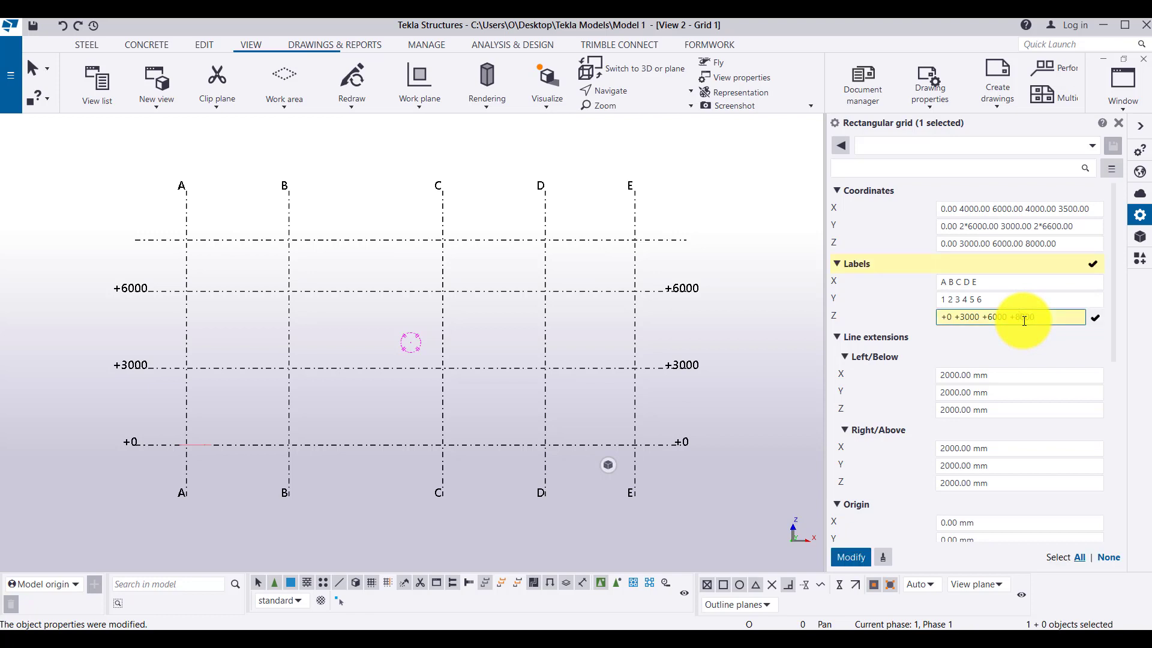
key(Return)
scroll(690, 218, up, 5)
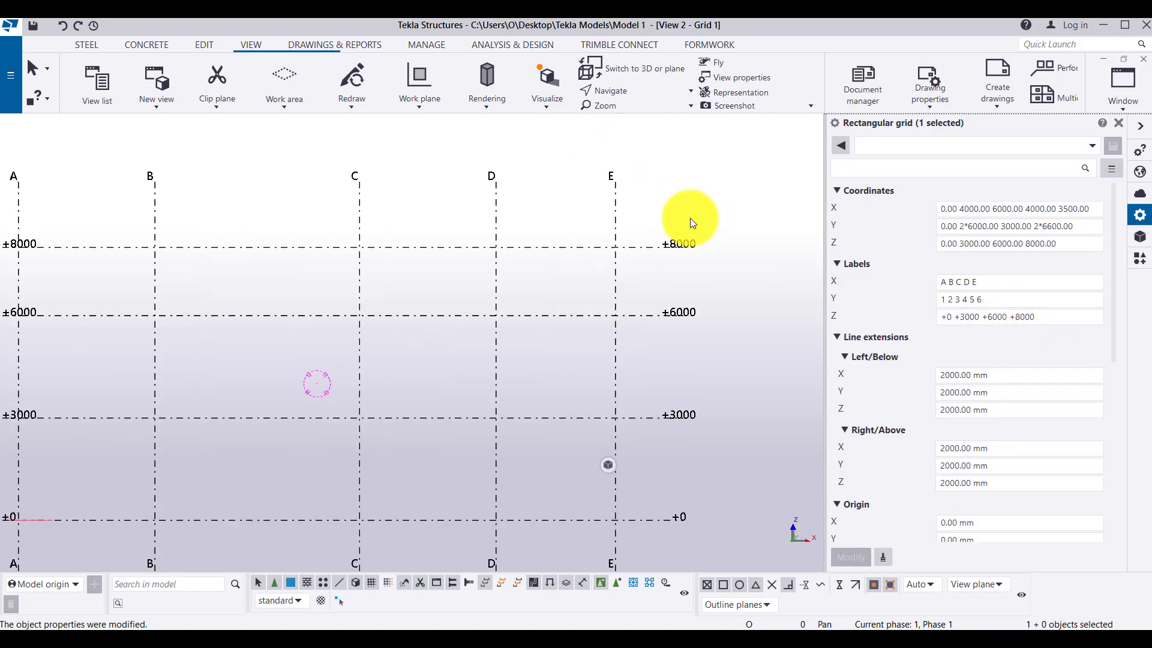
scroll(671, 285, up, 1)
scroll(658, 269, down, 5)
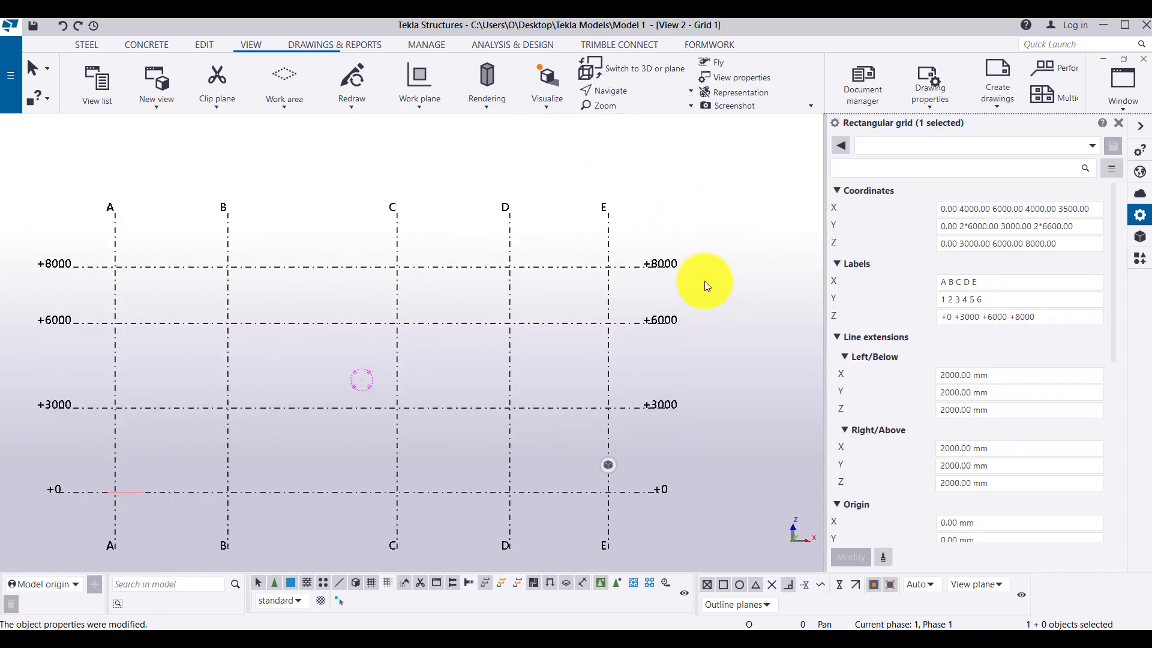
scroll(704, 281, down, 1)
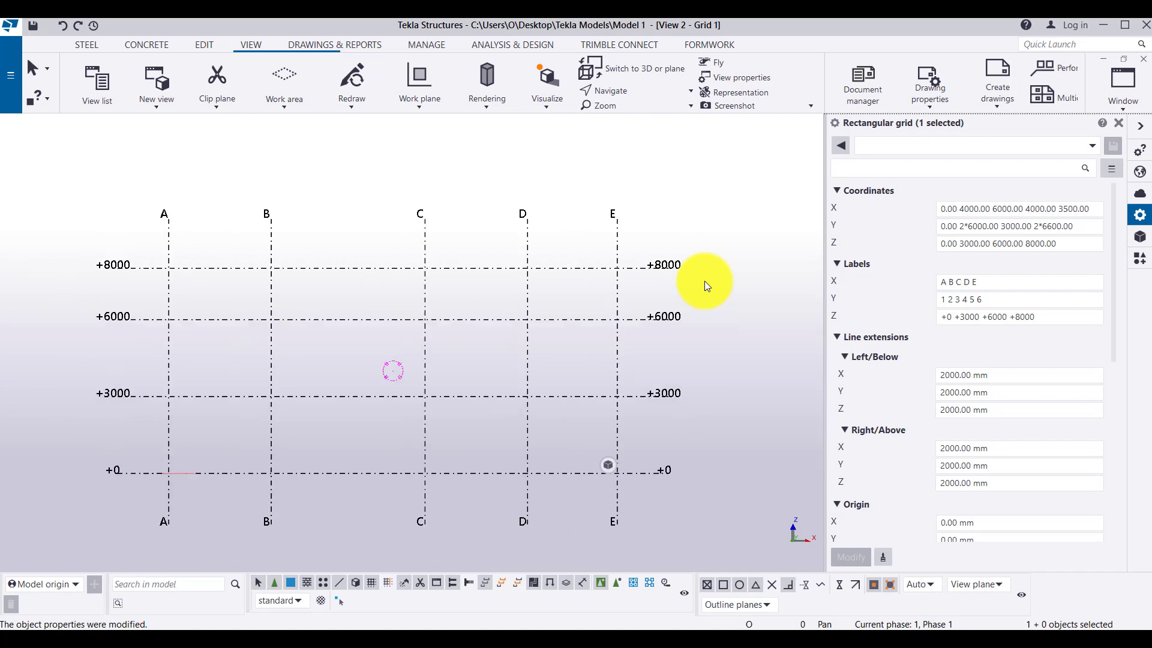
Append TOP STR to the +8000 Z label, remove the space to make it +8000TOPSTR, and apply it
click(1040, 319)
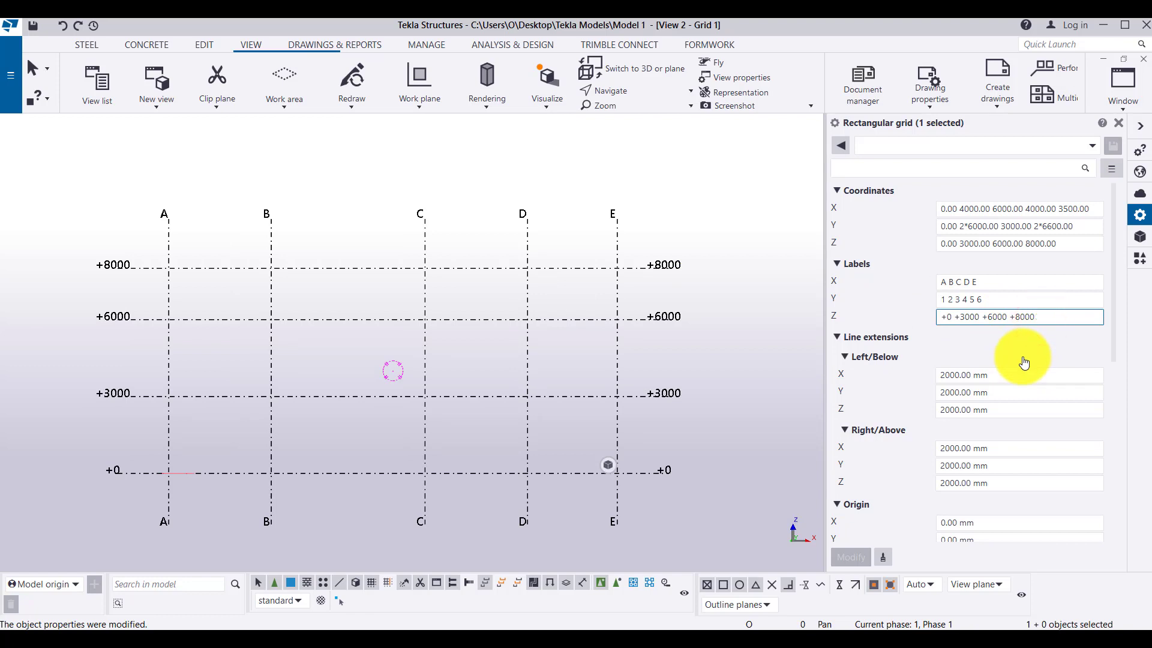
text(TOP STR)
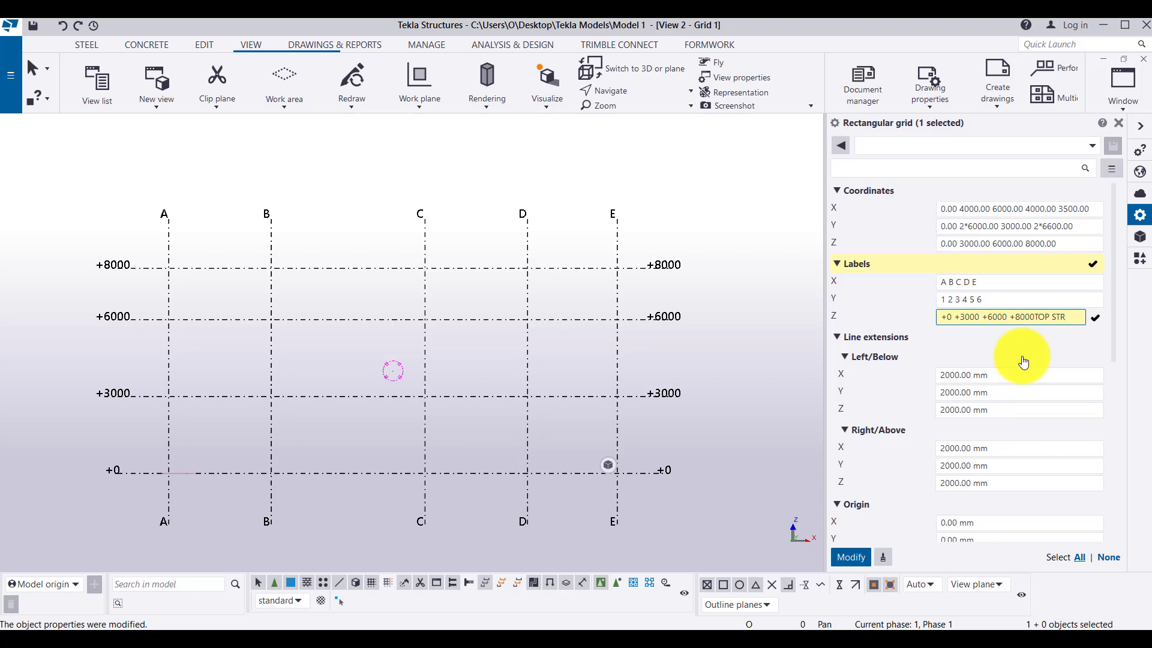
key(Return)
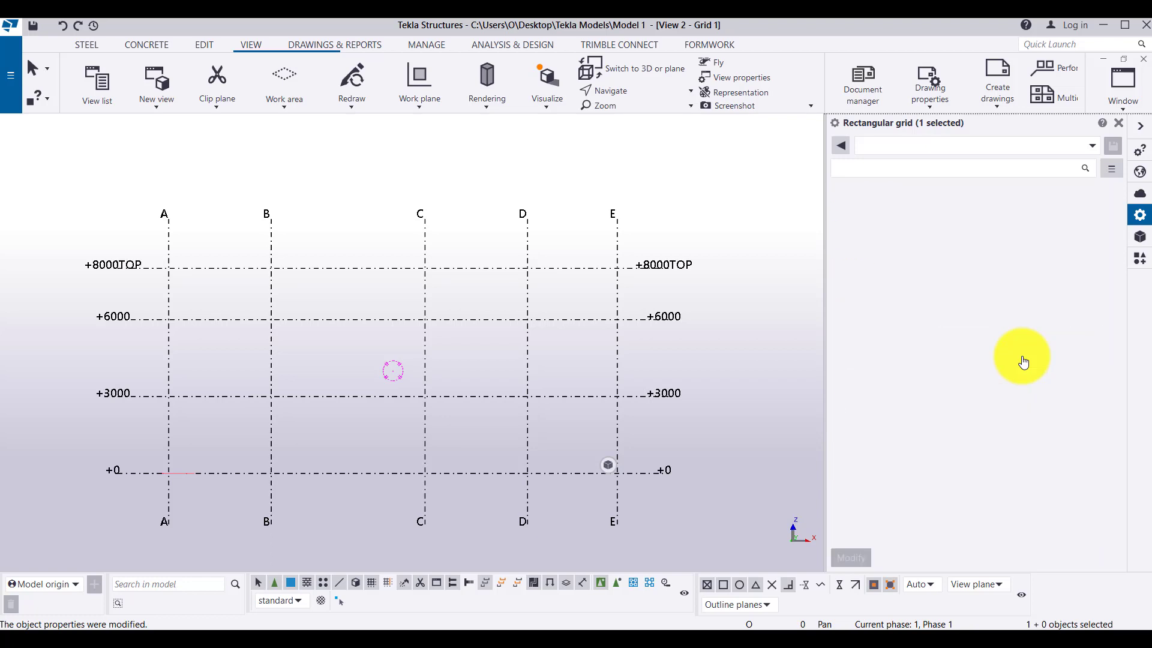
click(1071, 310)
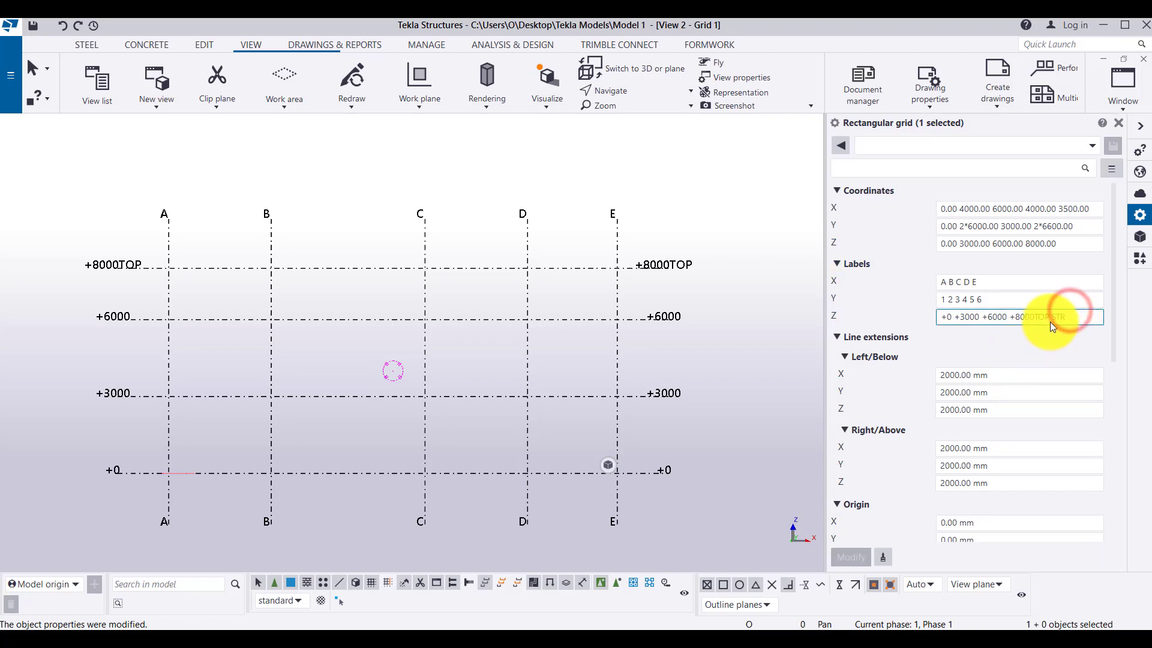
click(1050, 318)
key(Delete)
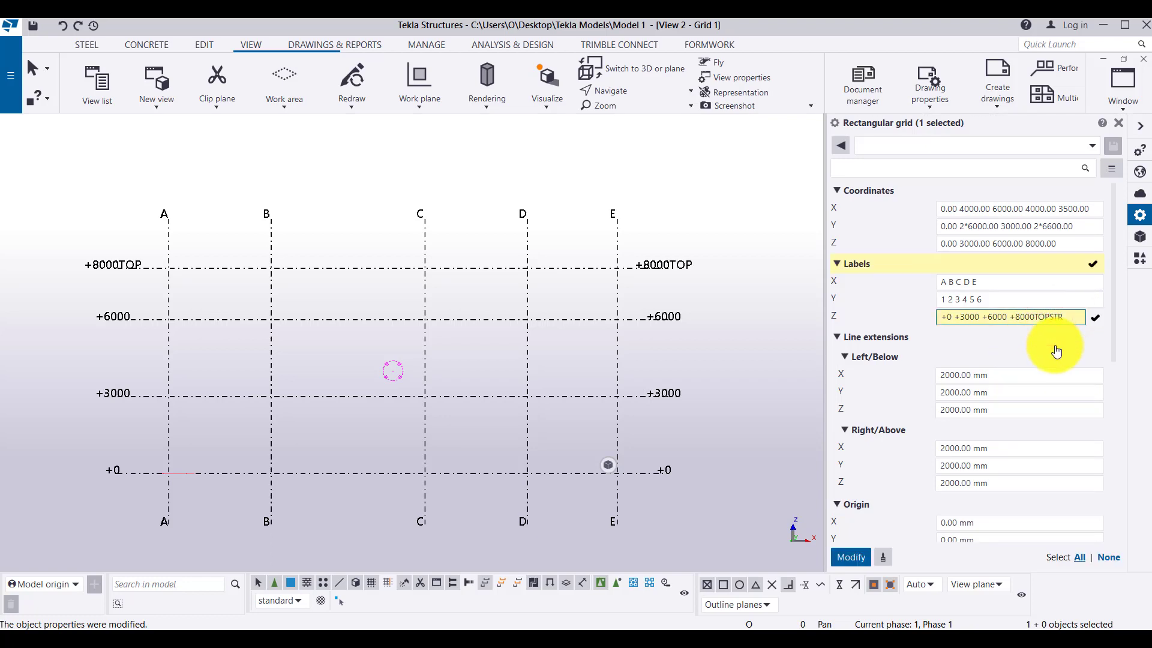
key(Return)
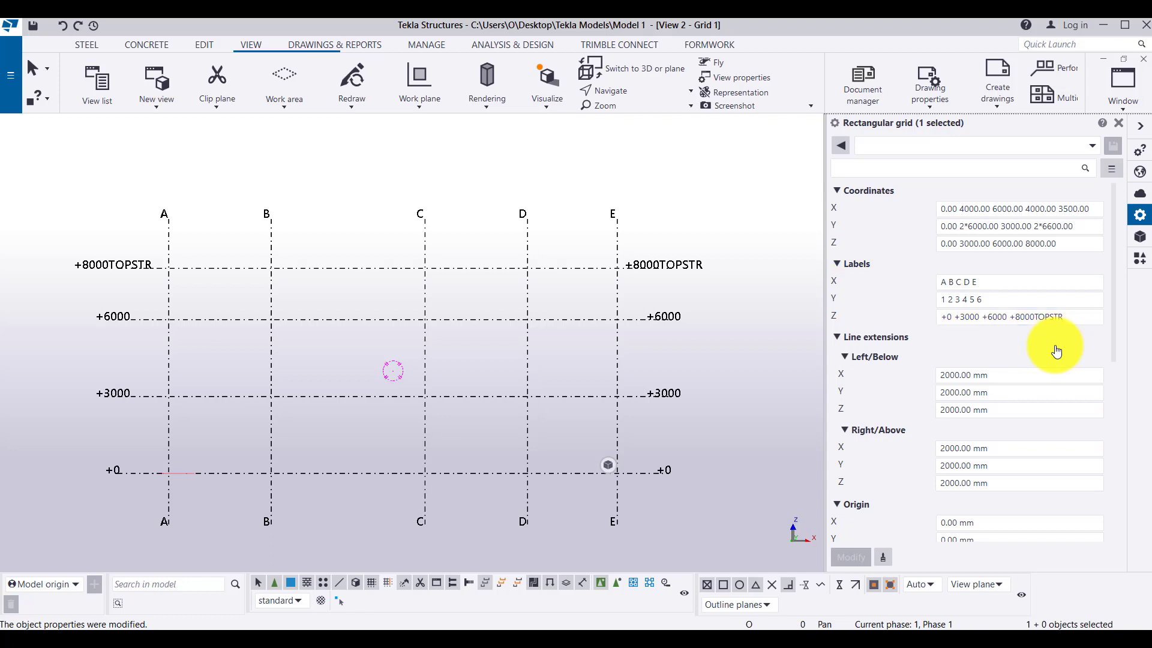
Insert OF into the uppermost Z label so it reads +8000TOPOFSTR, and apply the change
scroll(666, 270, up, 4)
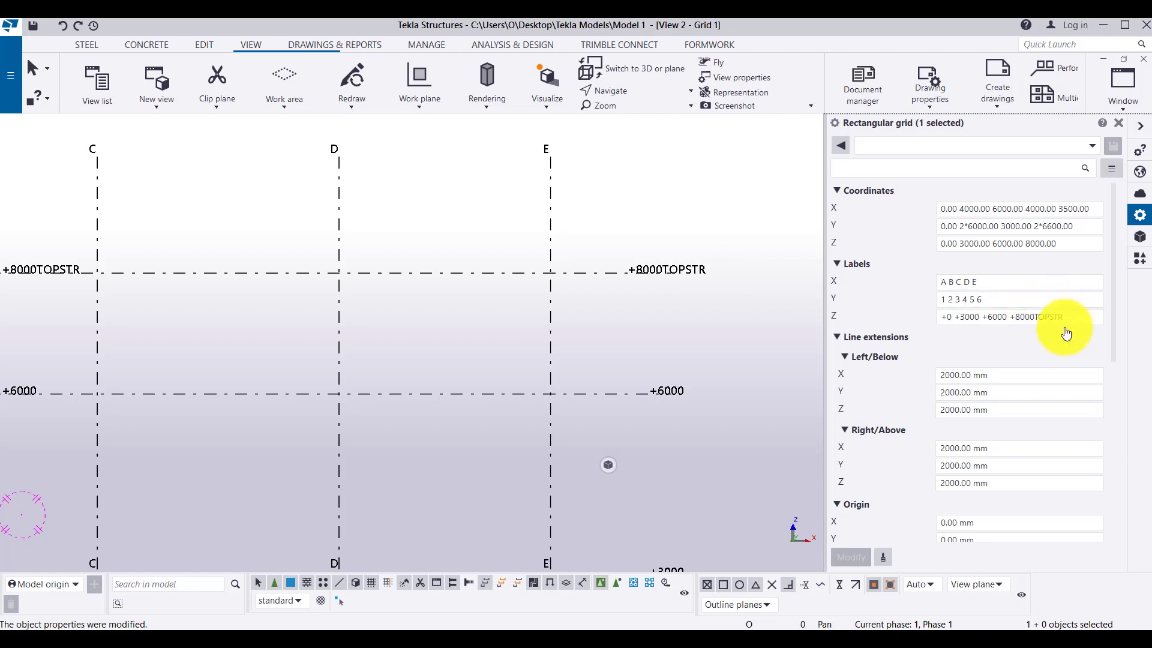
click(1047, 317)
text(OF)
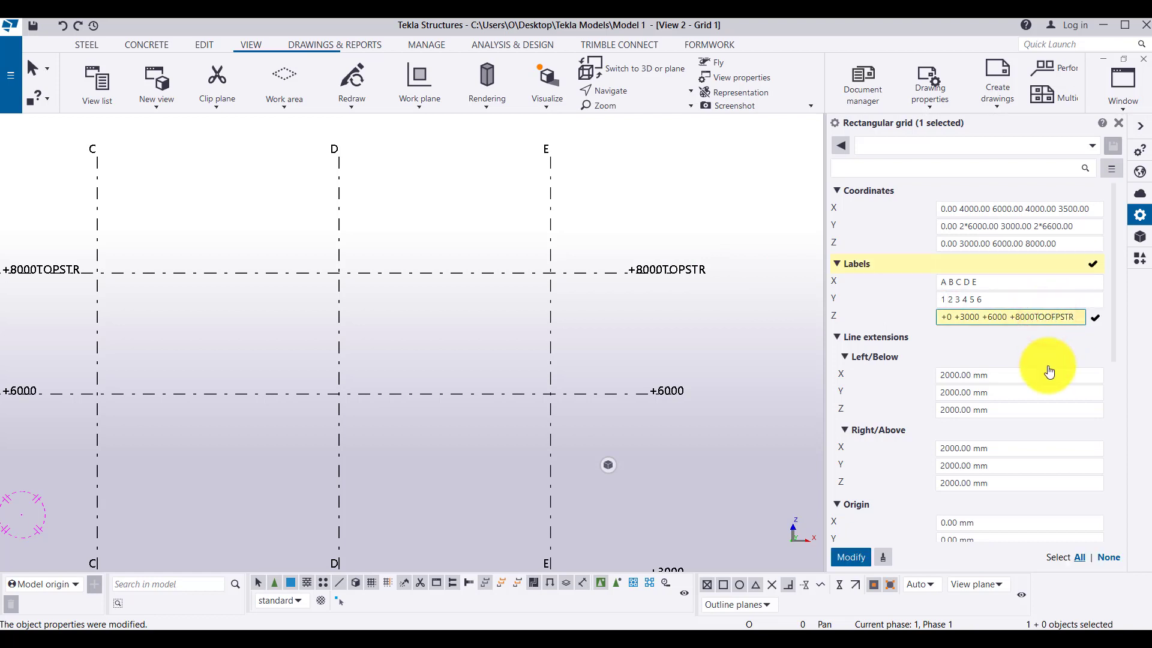
key(Return)
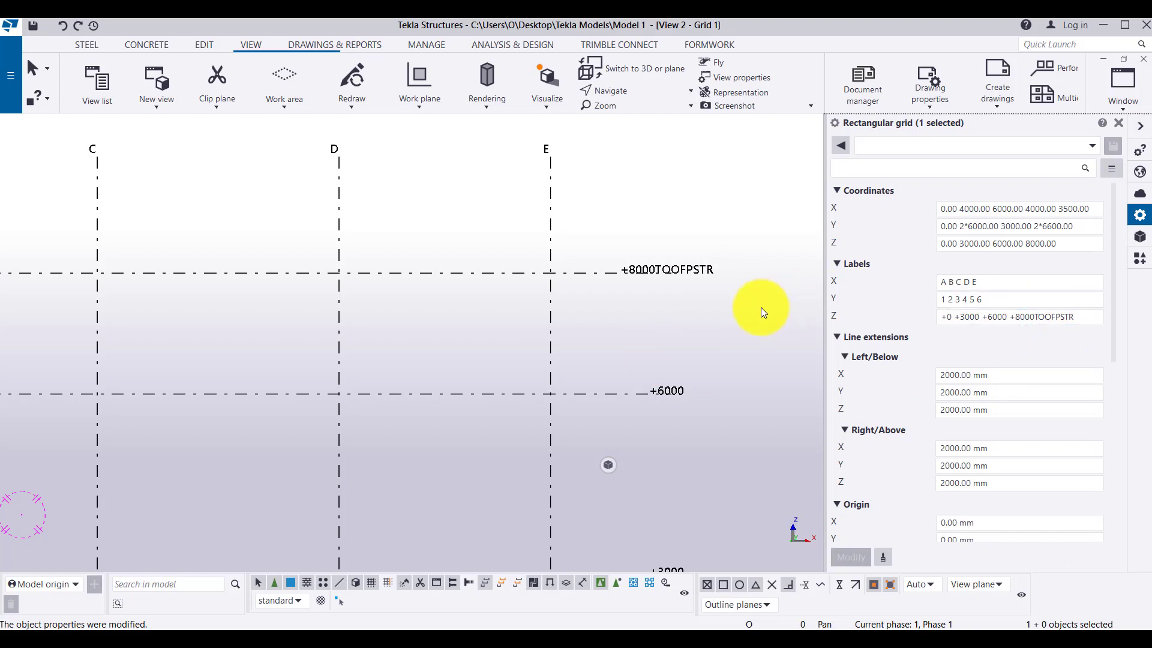
click(1035, 323)
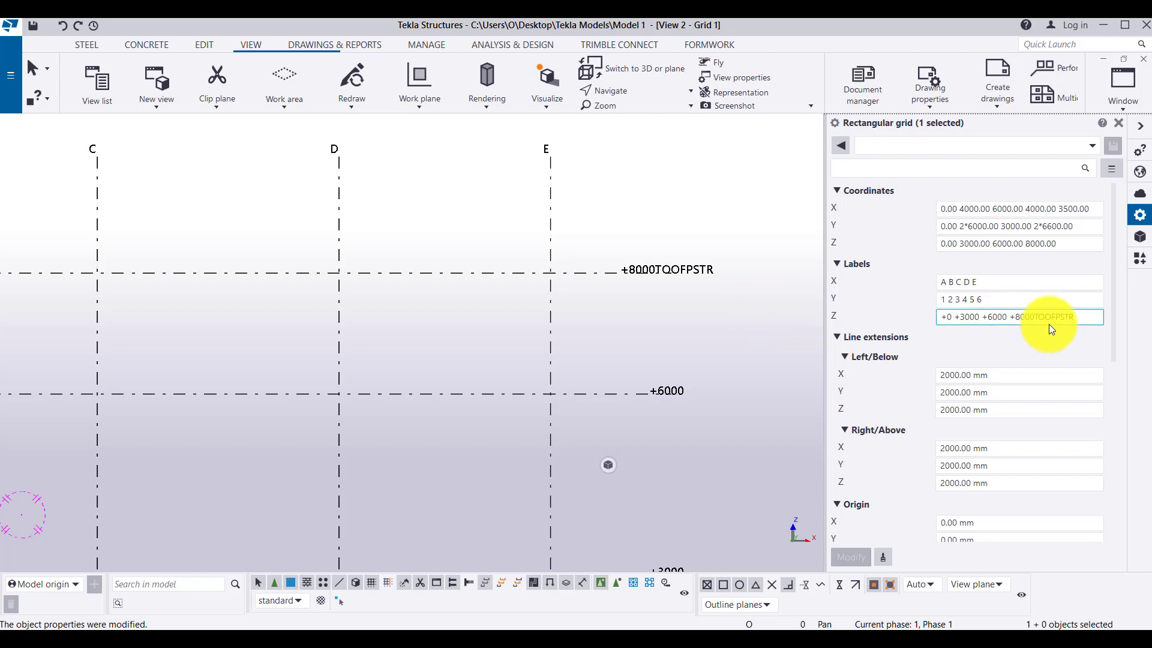
click(1046, 321)
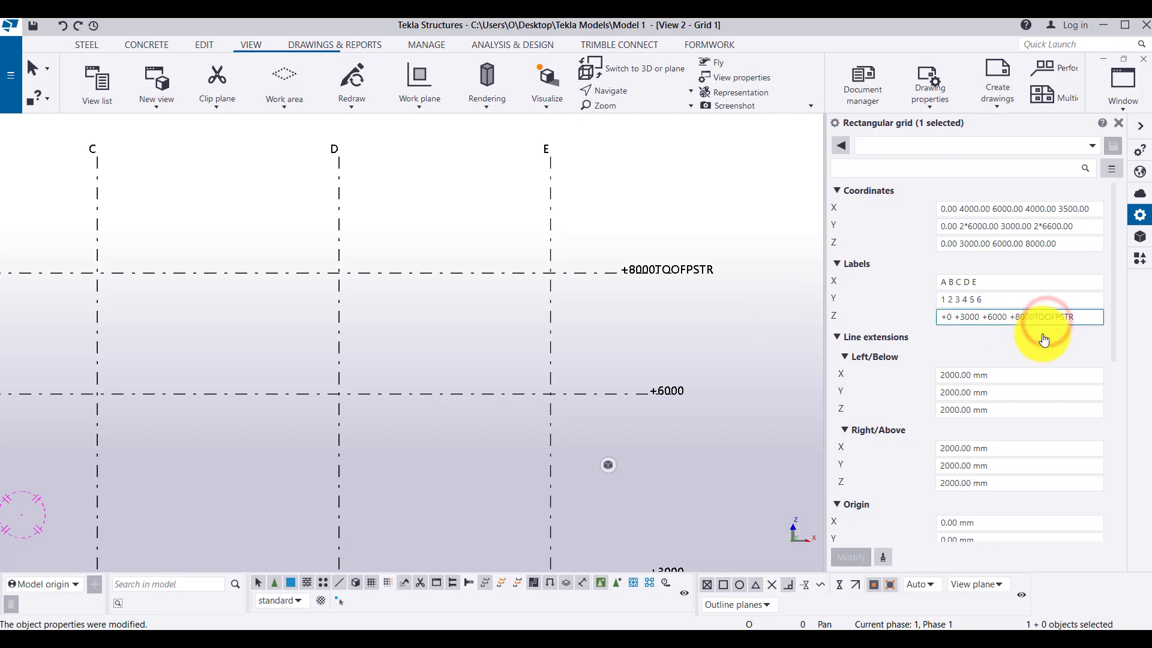
text(P)
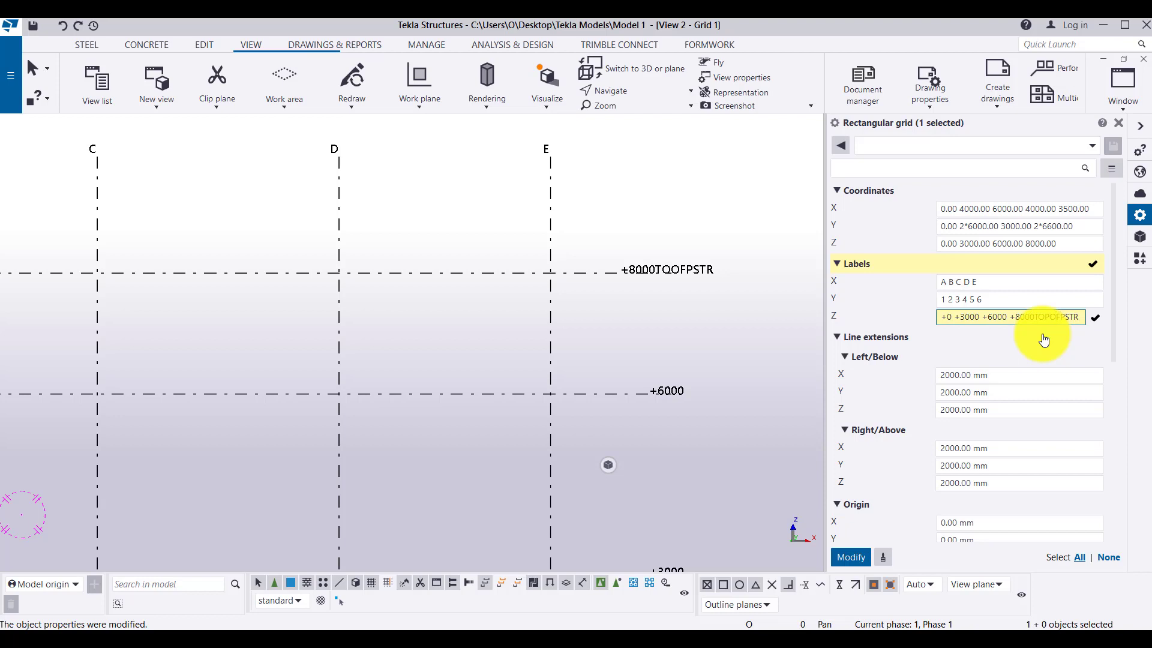
key(Delete)
key(Return)
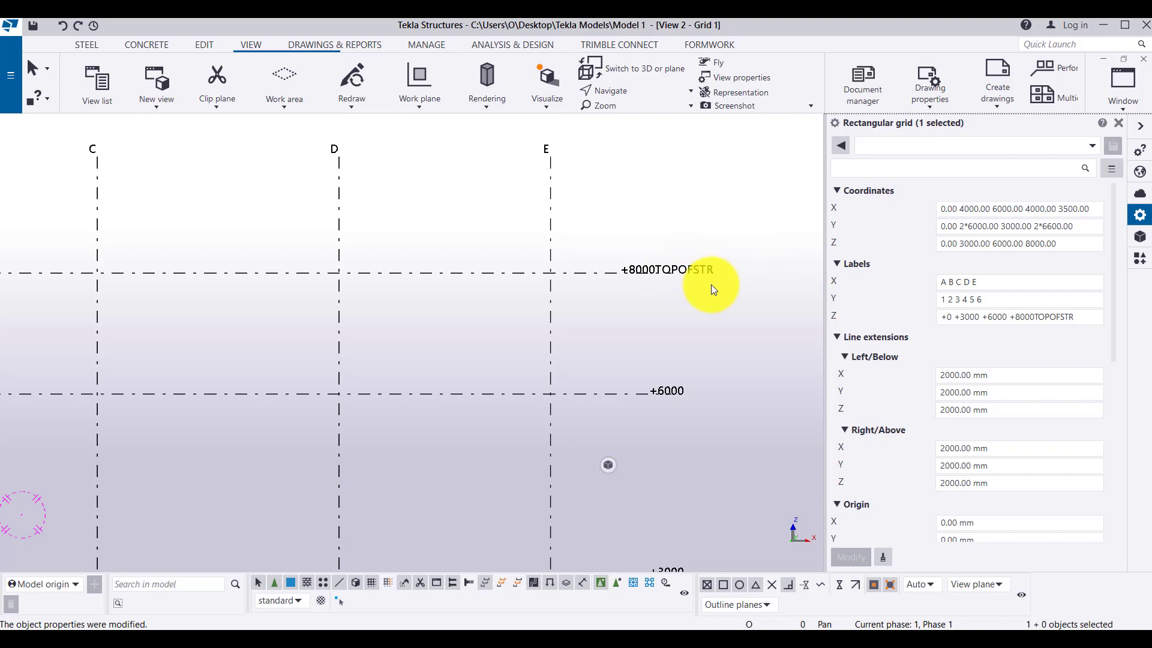
Add the suffix GL to the +0 Z label, apply it, and inspect the level labels in the view
click(955, 316)
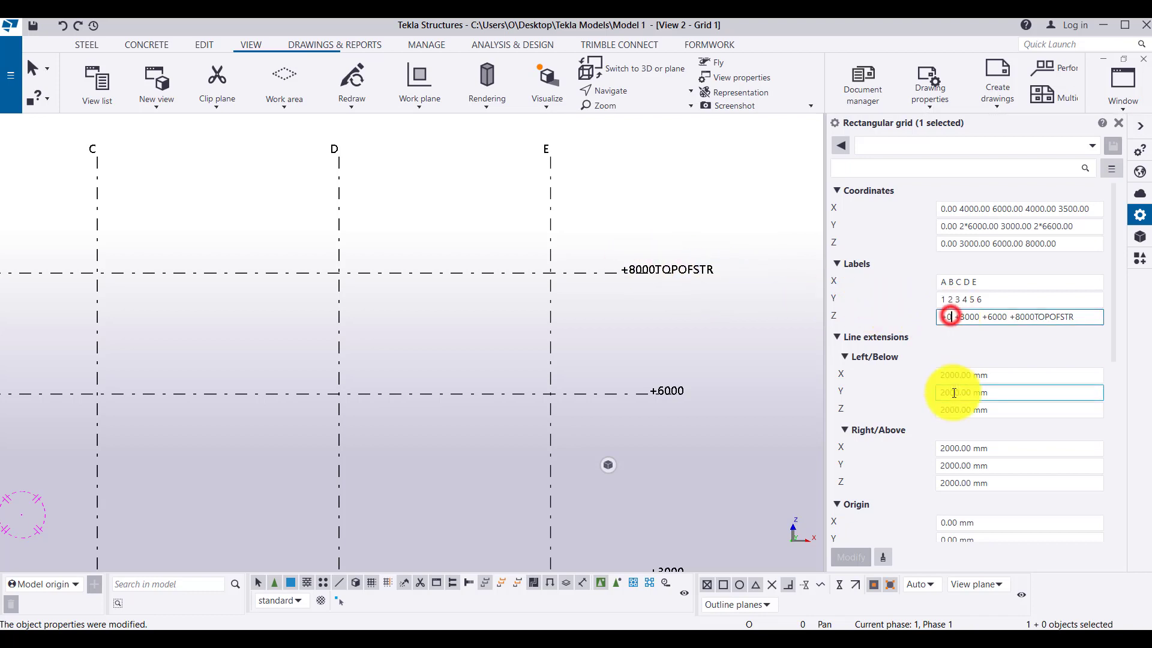
text(GL)
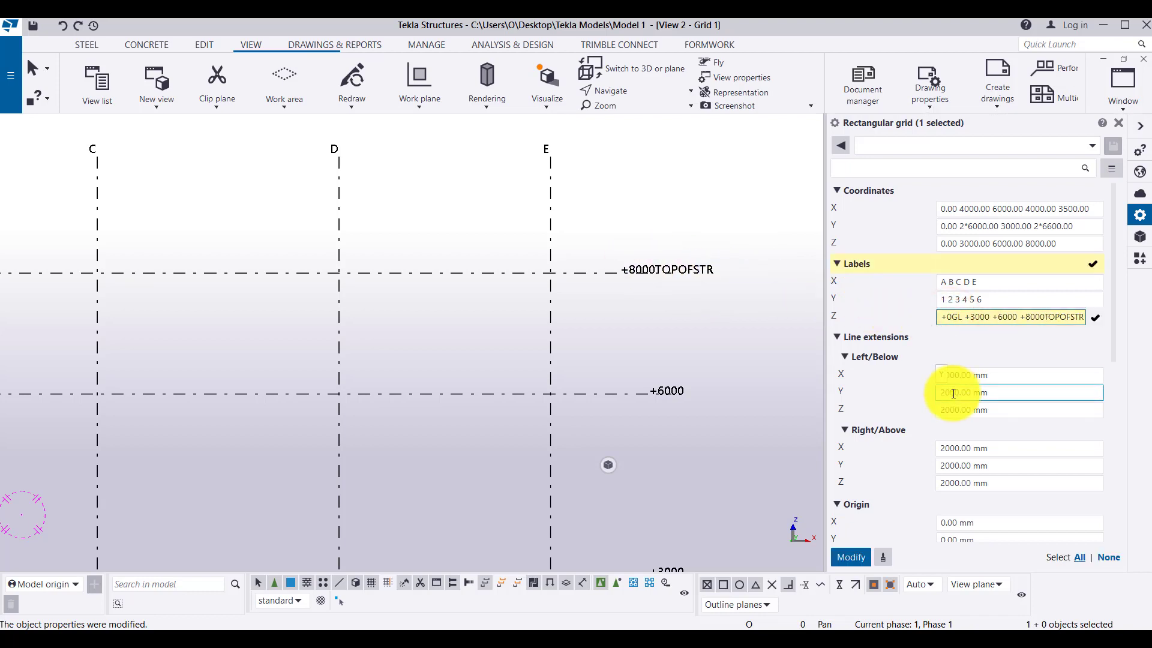
key(Return)
scroll(422, 214, down, 3)
middle_drag(497, 503, 491, 463)
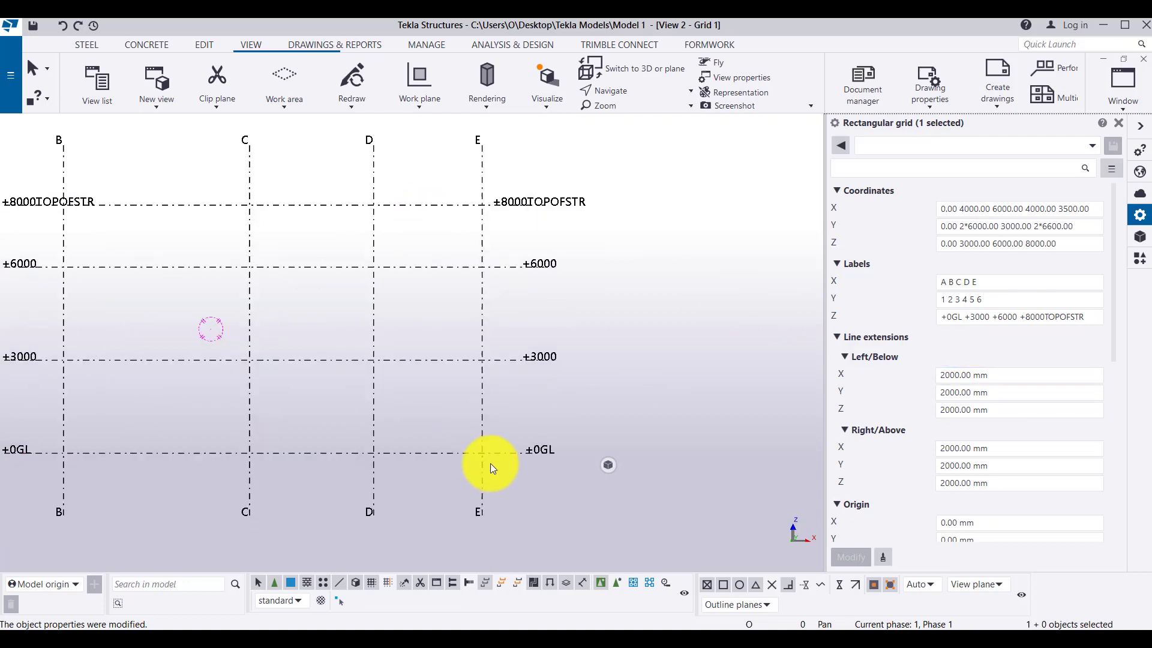
scroll(591, 443, up, 3)
scroll(596, 442, up, 1)
scroll(596, 435, down, 4)
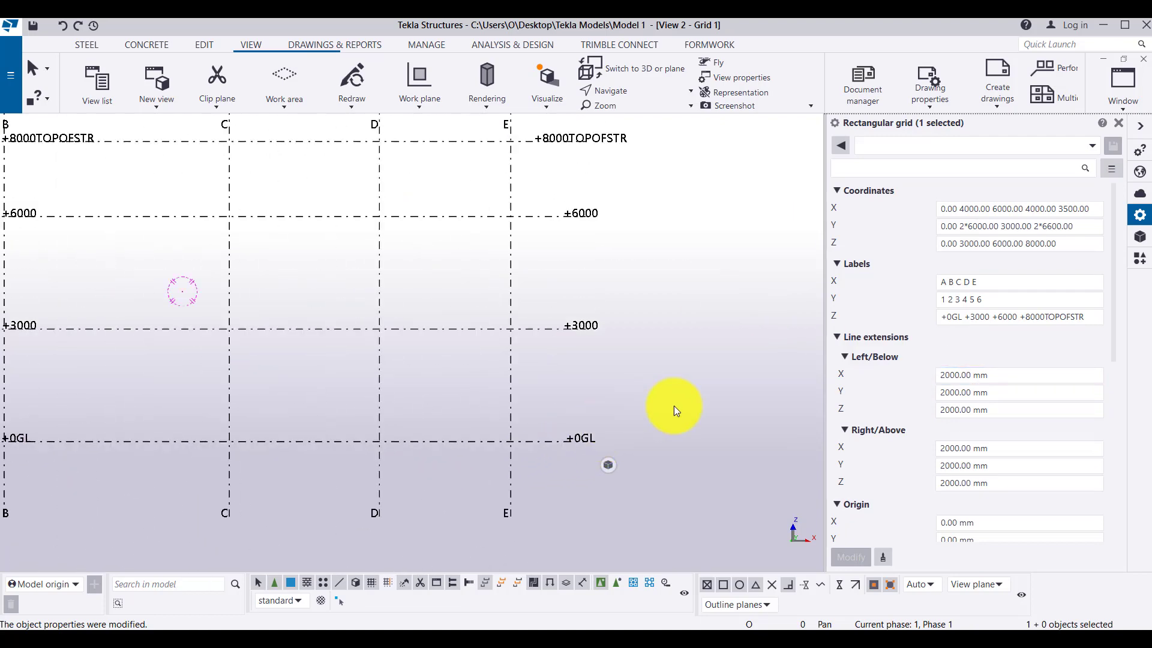
Remove the GL and TOPOFSTR suffixes from the grid's Z labels and apply the change
click(957, 315)
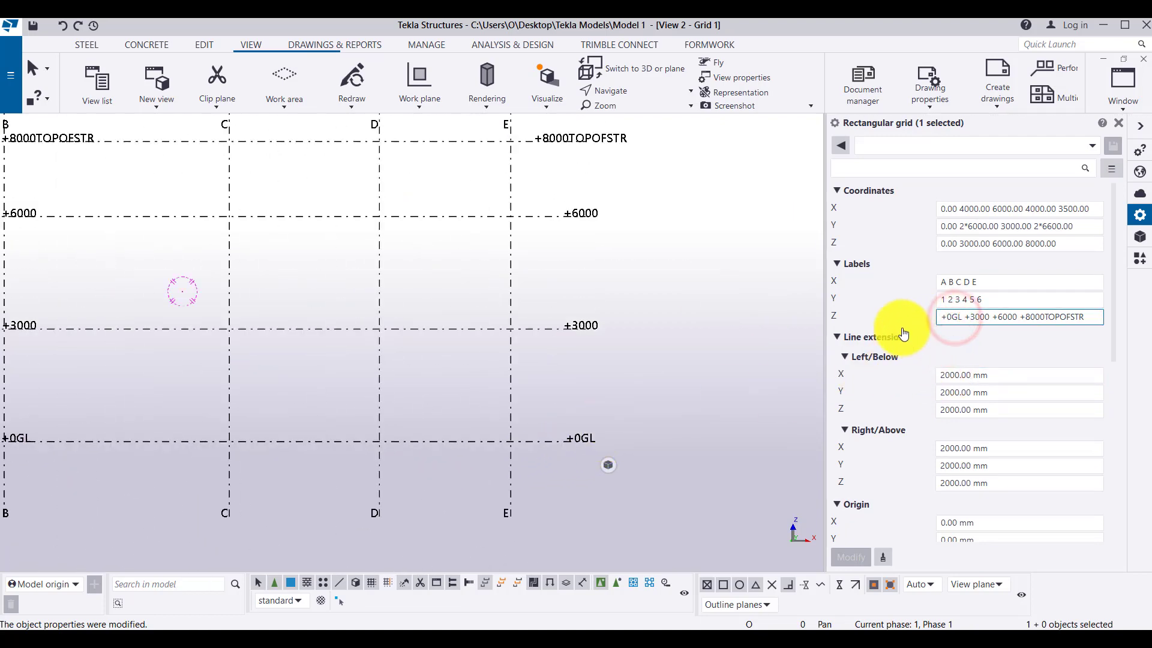
key(BackSpace)
key(BackSpace)
key(ctrl+Right)
key(ctrl+Right)
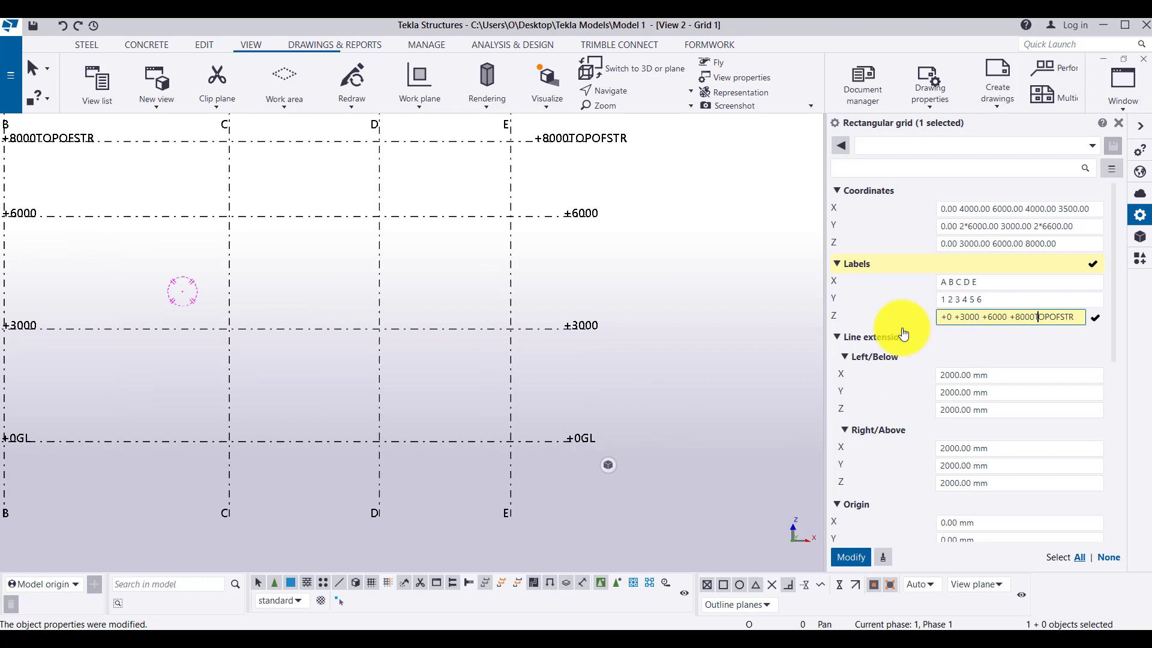
key(Delete)
key(Delete)
key(Delete)
key(Delete)
key(Delete)
key(Delete)
key(Delete)
key(Delete)
key(Return)
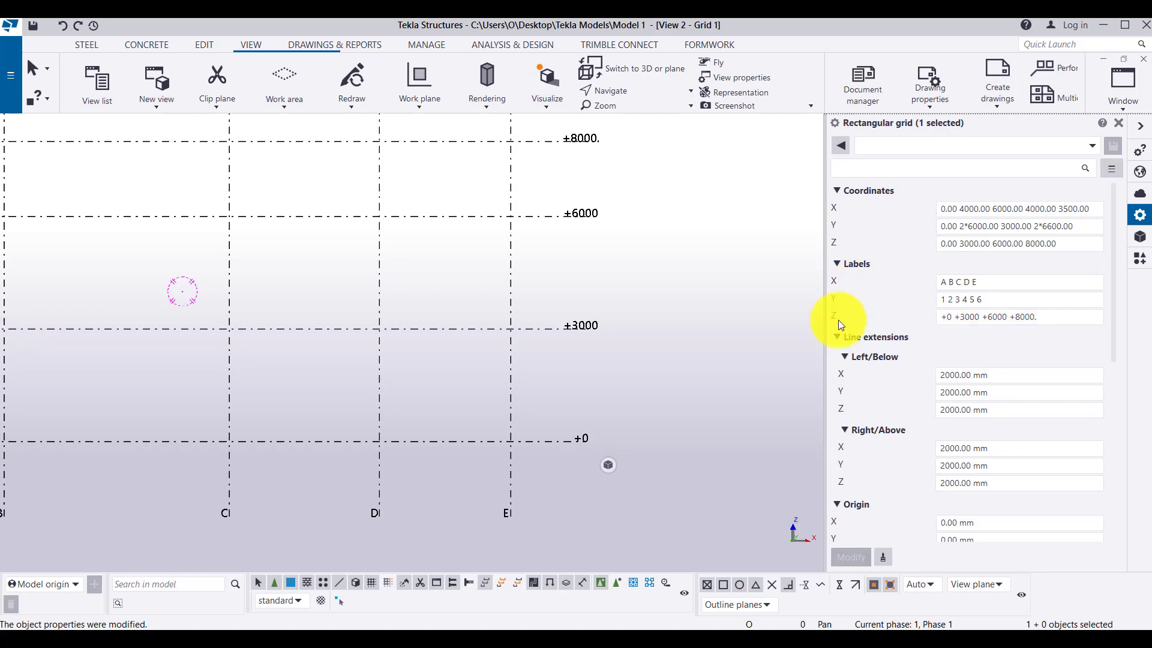
scroll(585, 399, down, 3)
scroll(603, 379, down, 1)
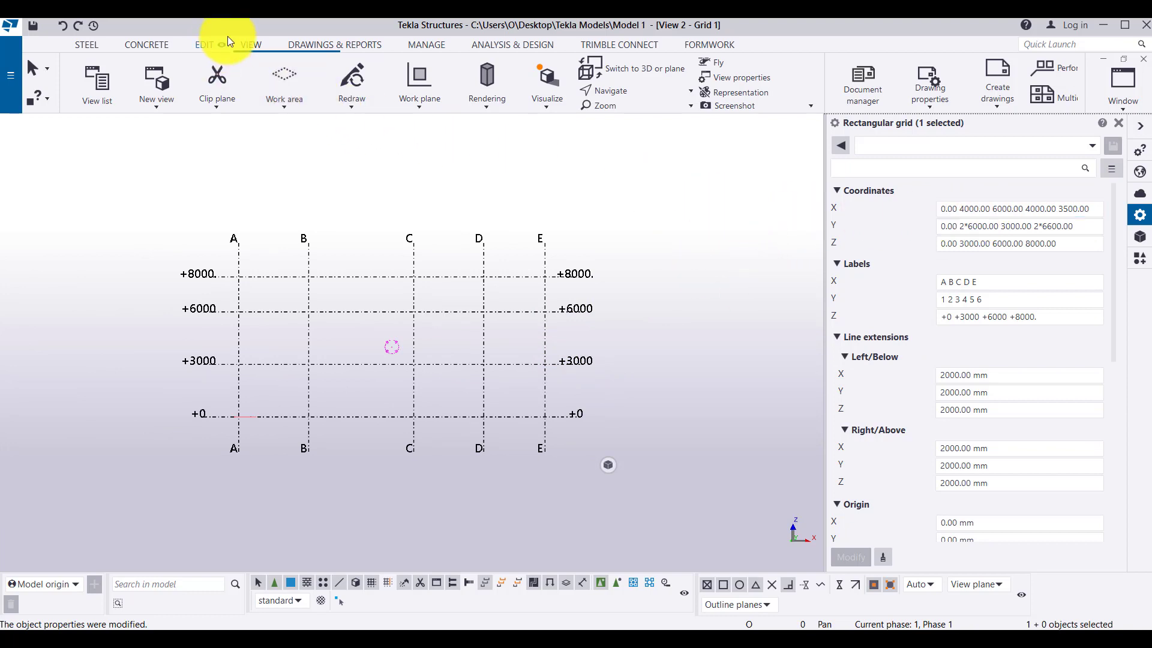
Switch to View 1 - 3d and return to View 2 - Grid 1 using the list of open views
click(243, 48)
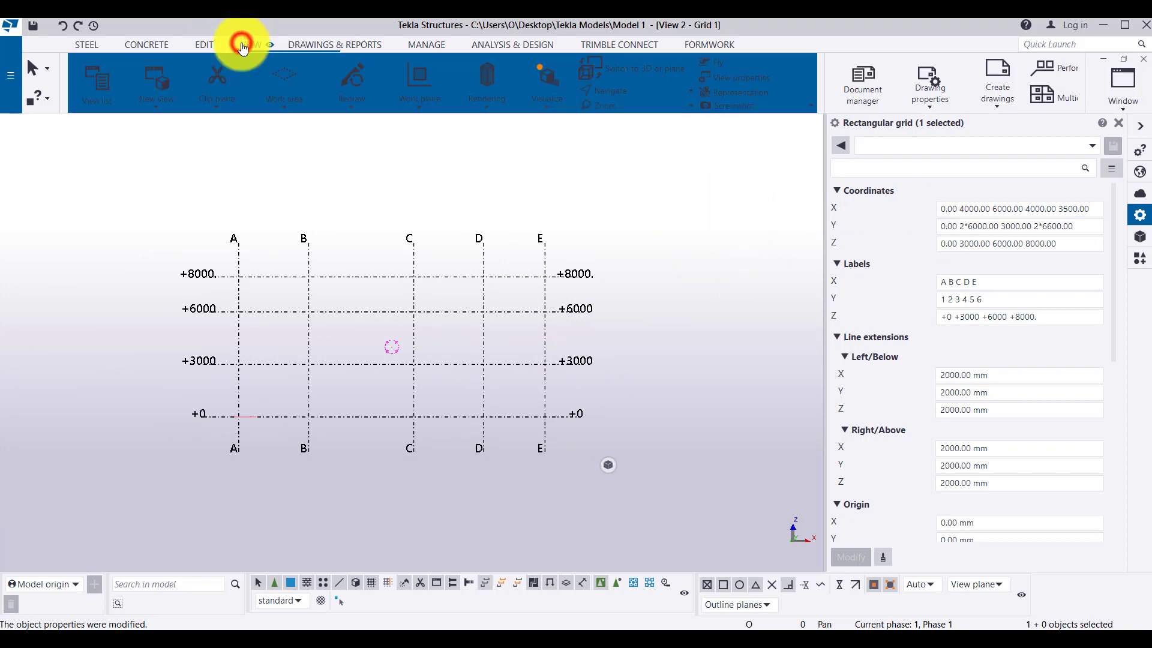
click(1110, 100)
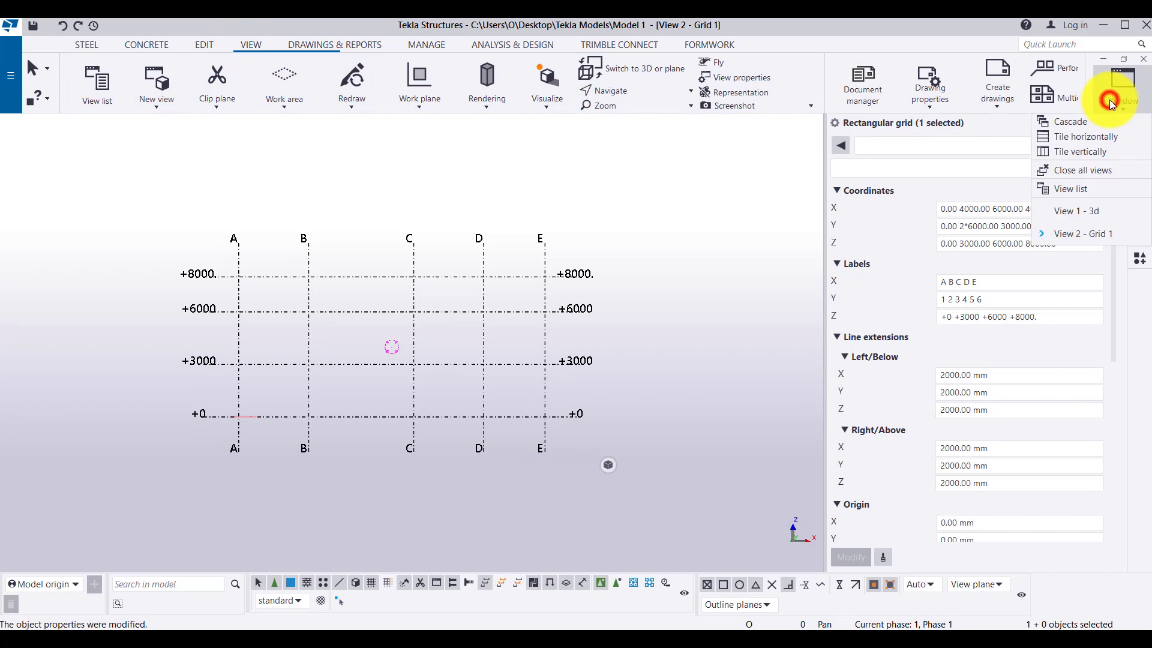
click(1107, 210)
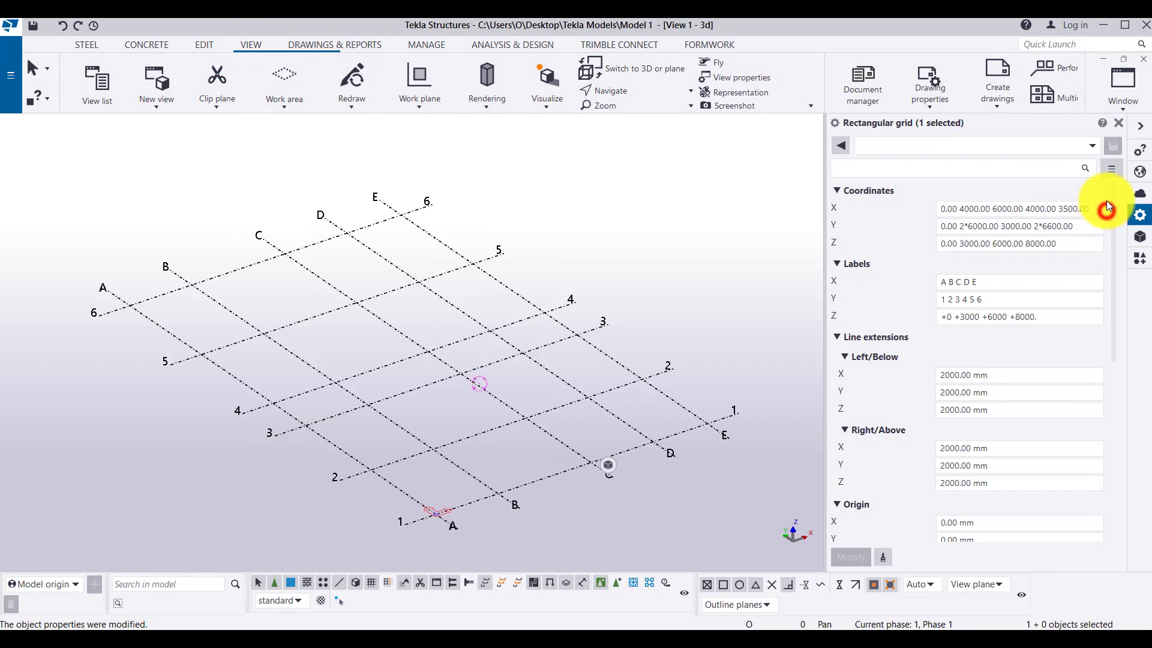
click(1118, 109)
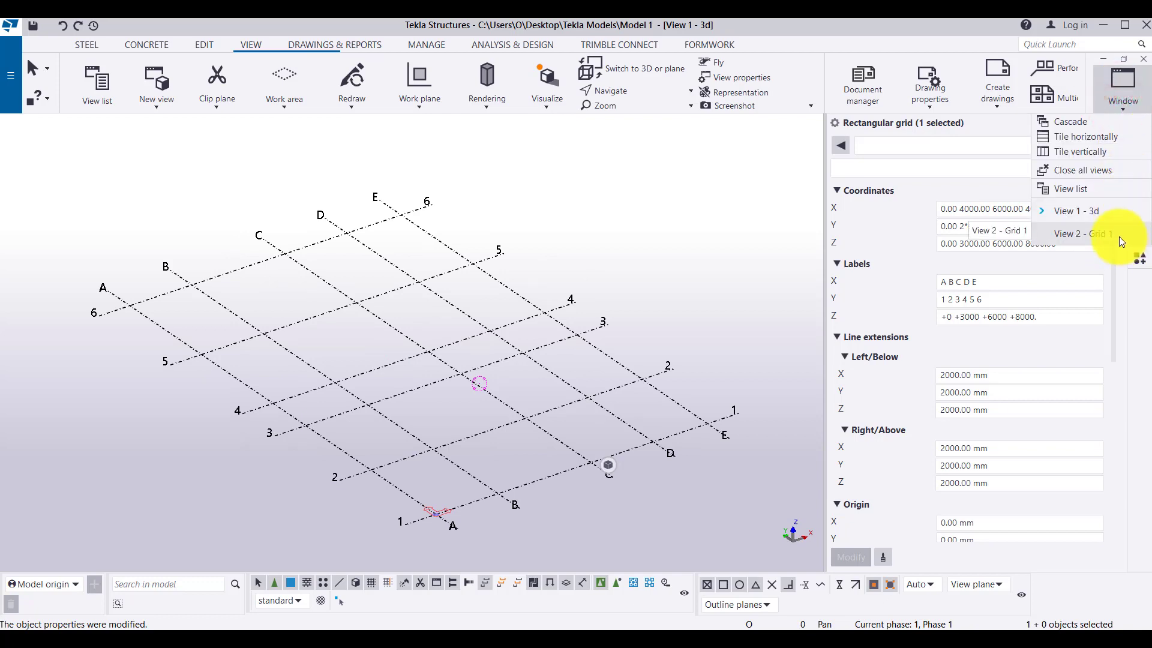
click(1118, 236)
Deselect the grid and cycle repeatedly between the open Grid 1 and 3D views, finishing in the 3D view
click(581, 203)
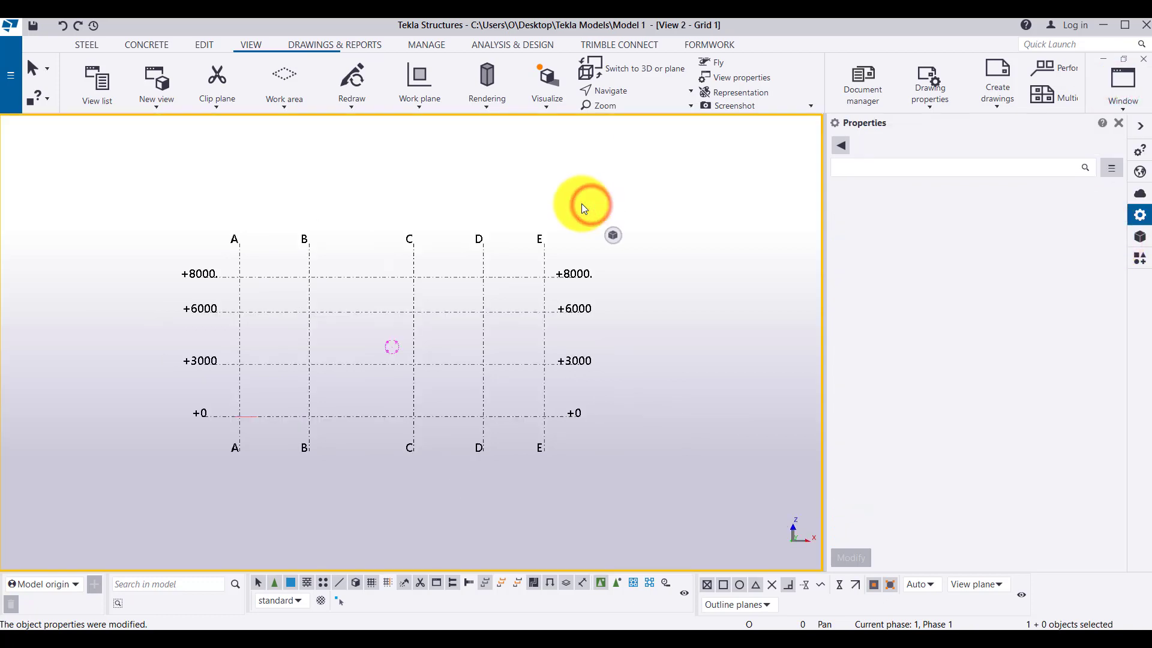
key(ctrl+Tab)
key(ctrl+Tab)
key(ctrl+Tab)
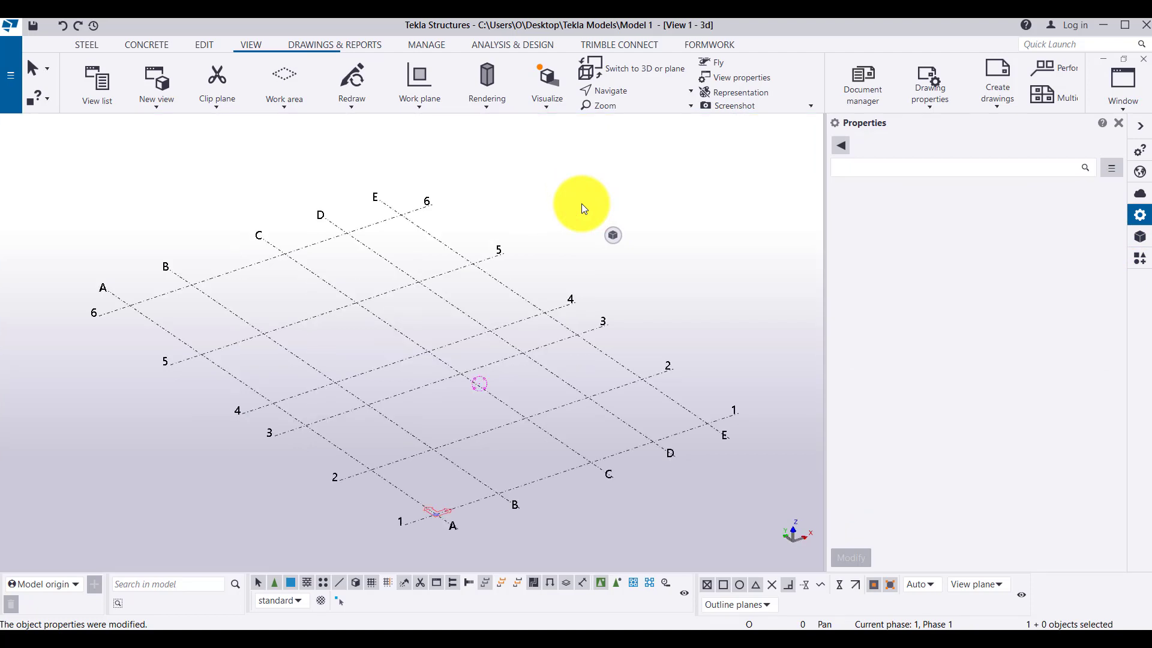
key(ctrl+Tab)
key(ctrl+Tab)
key(ctrl+Tab)
key(ctrl+Tab)
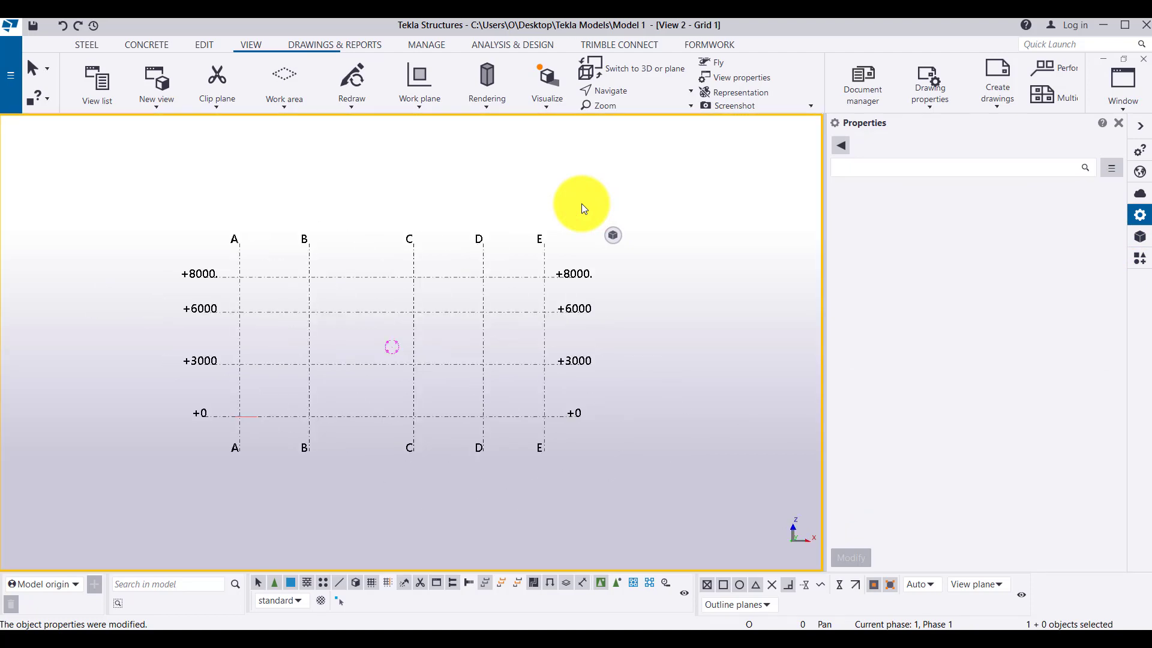
key(ctrl+Tab)
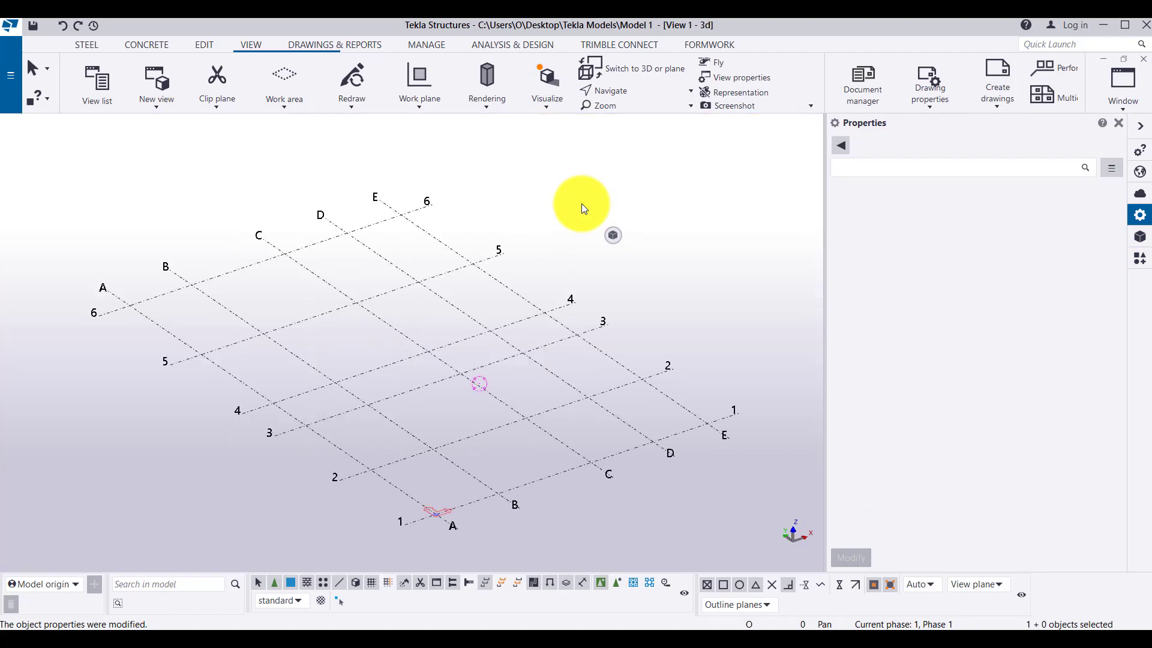
Select the rectangular grid and set its Left/Below X line extension to 5000 mm
click(546, 472)
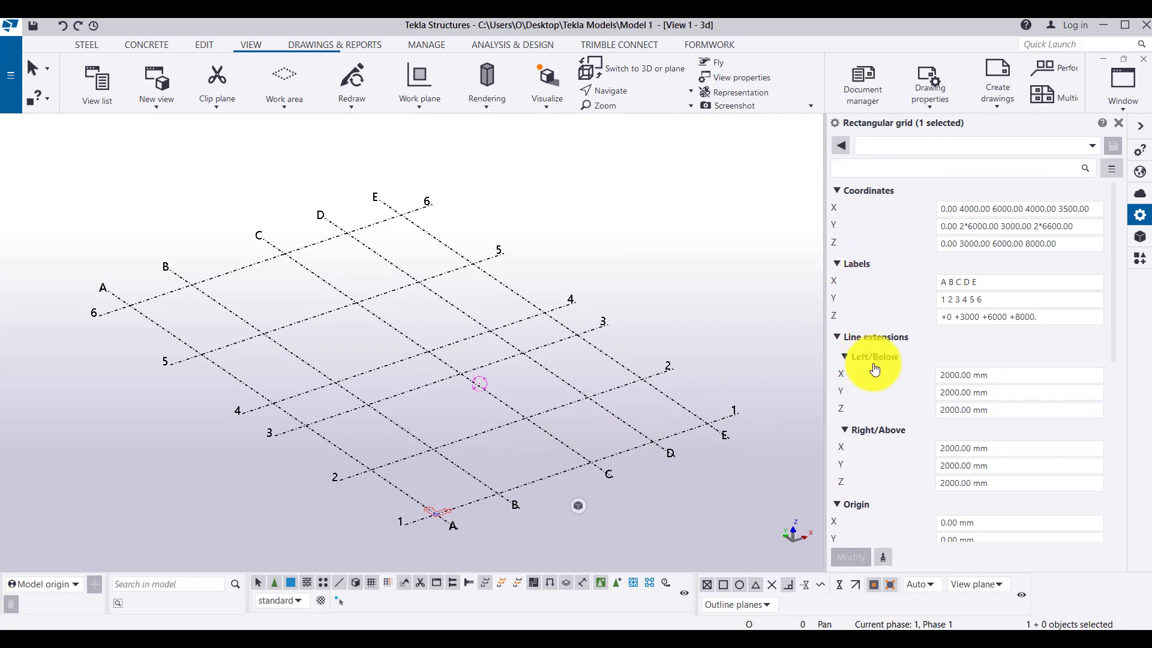
scroll(876, 364, down, 2)
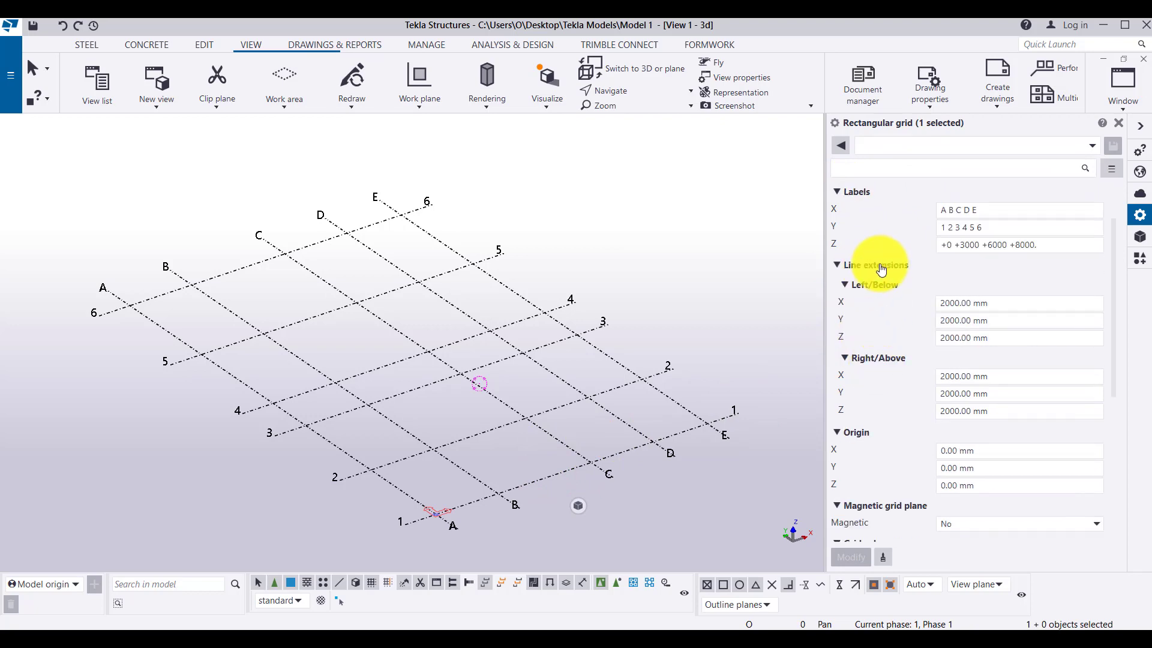
scroll(586, 254, down, 1)
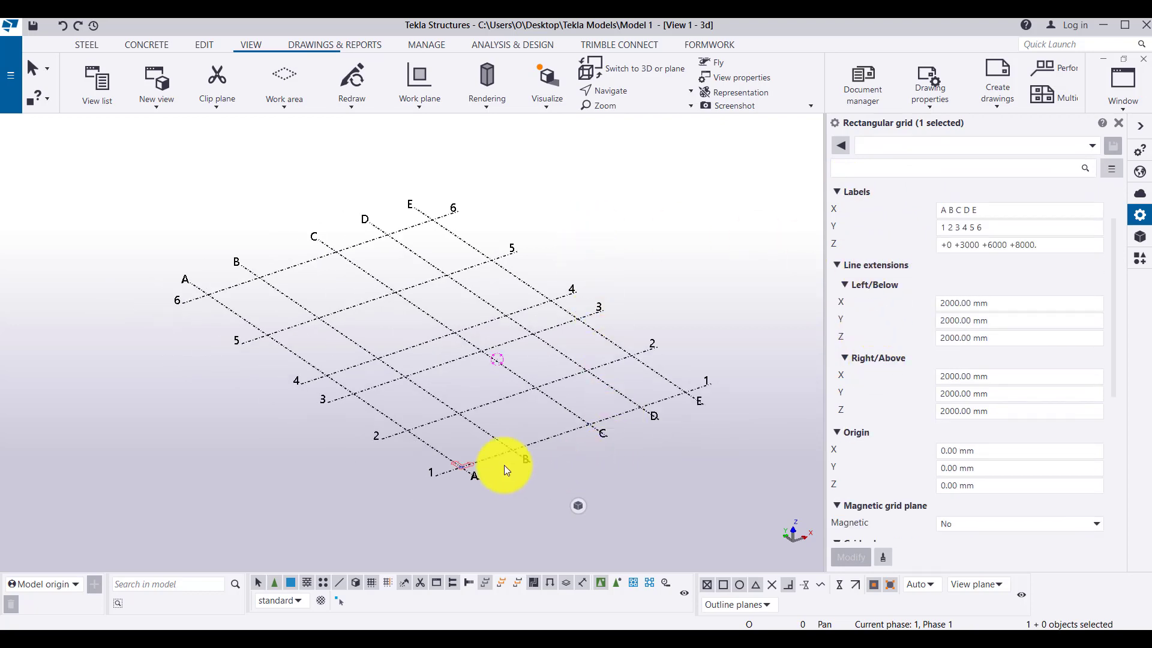
scroll(472, 467, up, 4)
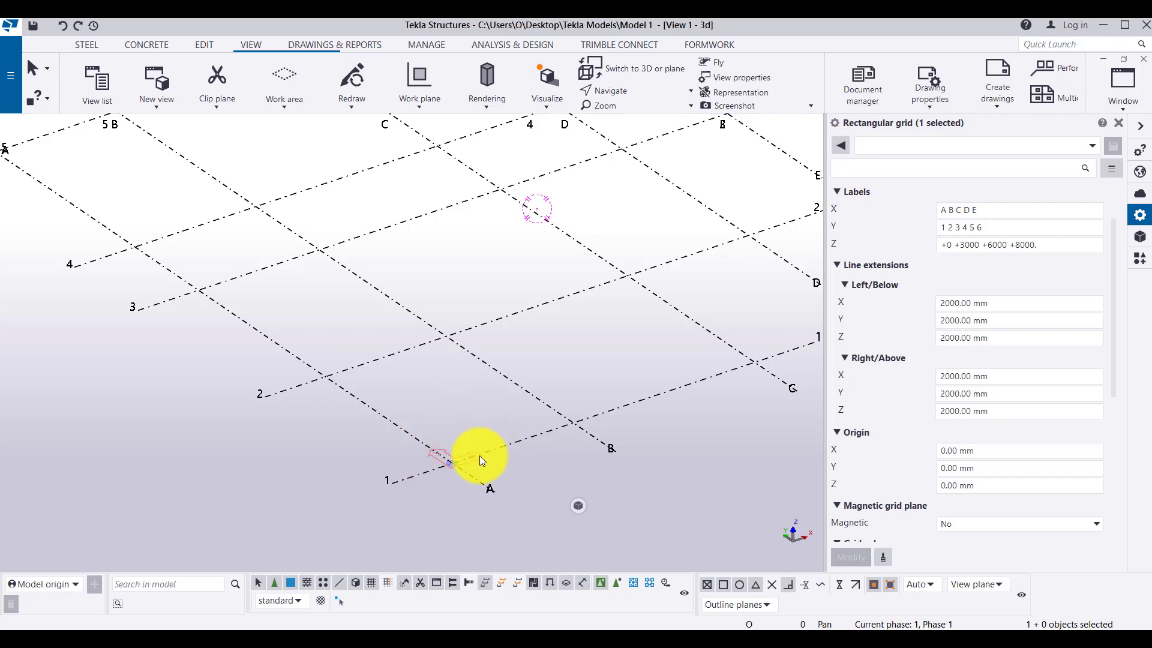
scroll(452, 462, down, 2)
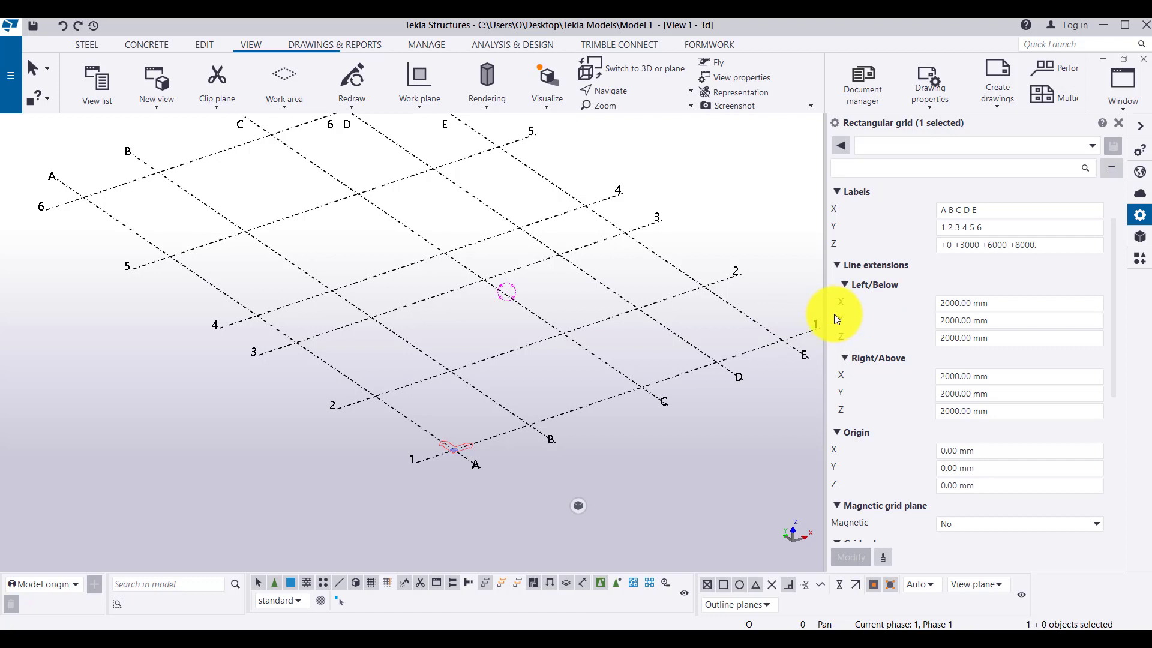
click(998, 303)
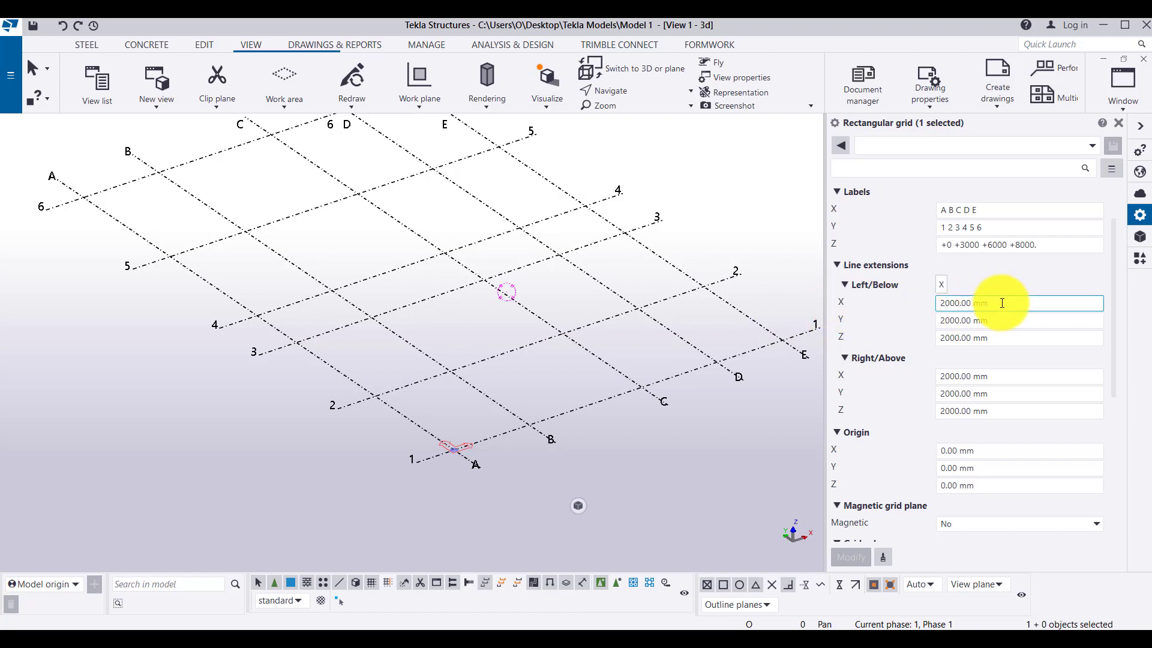
drag(1001, 302, 900, 301)
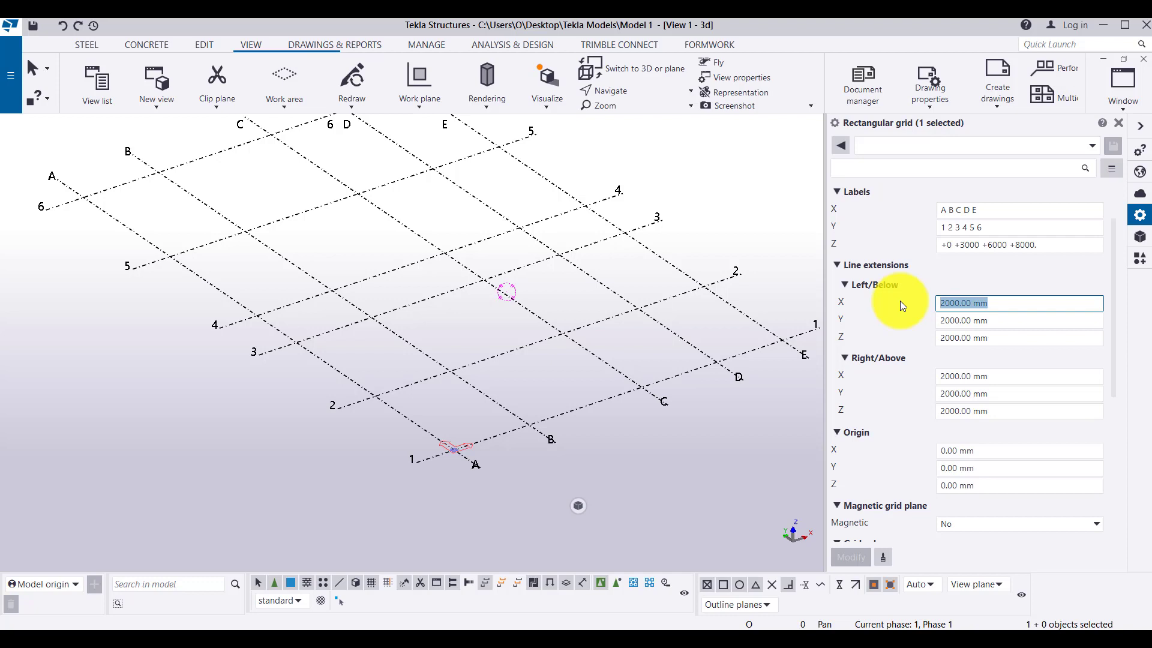
text(5000)
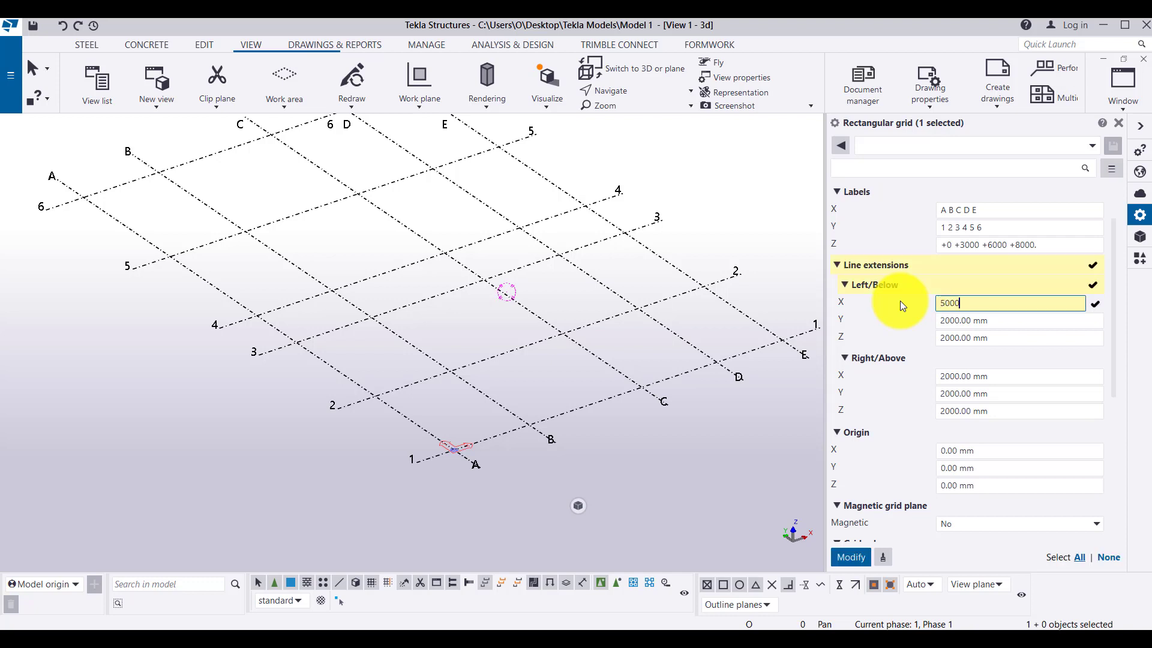
key(Return)
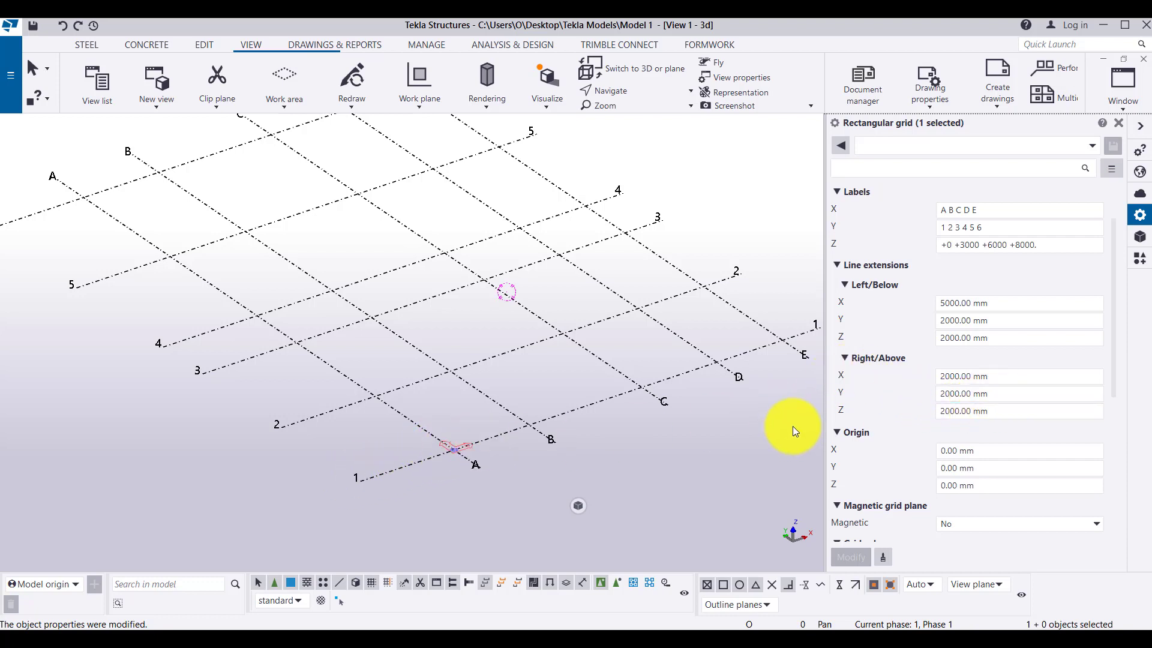
Set the grid's Right/Above X line extension to 3000 mm and apply the change
drag(993, 376, 906, 379)
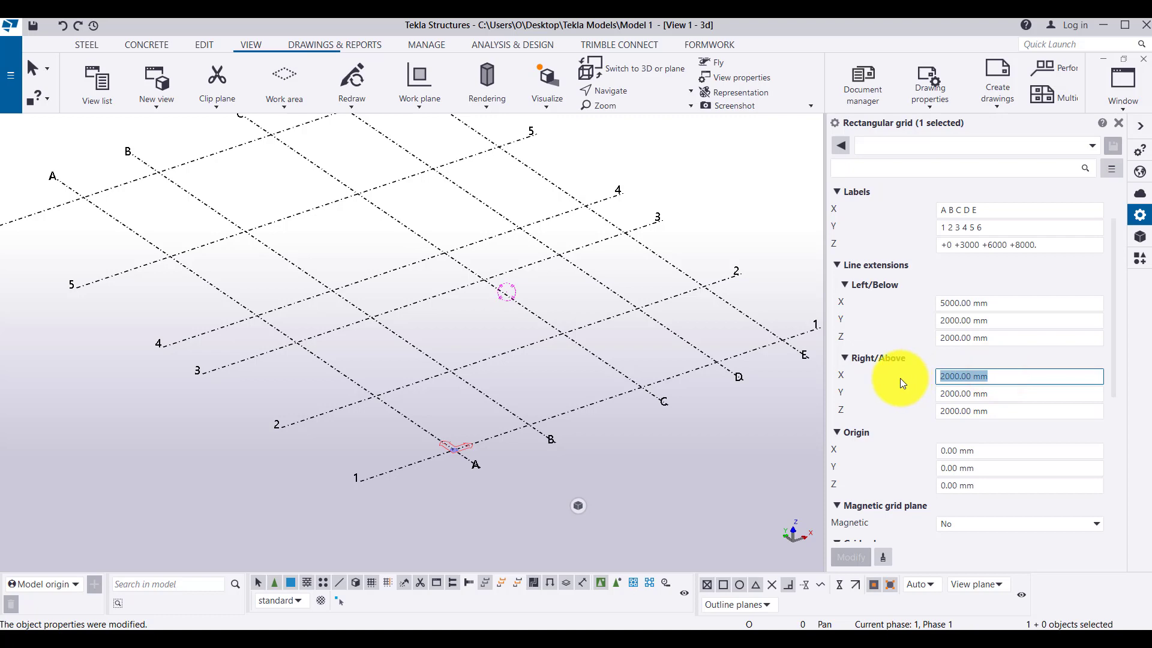
middle_drag(628, 448, 466, 511)
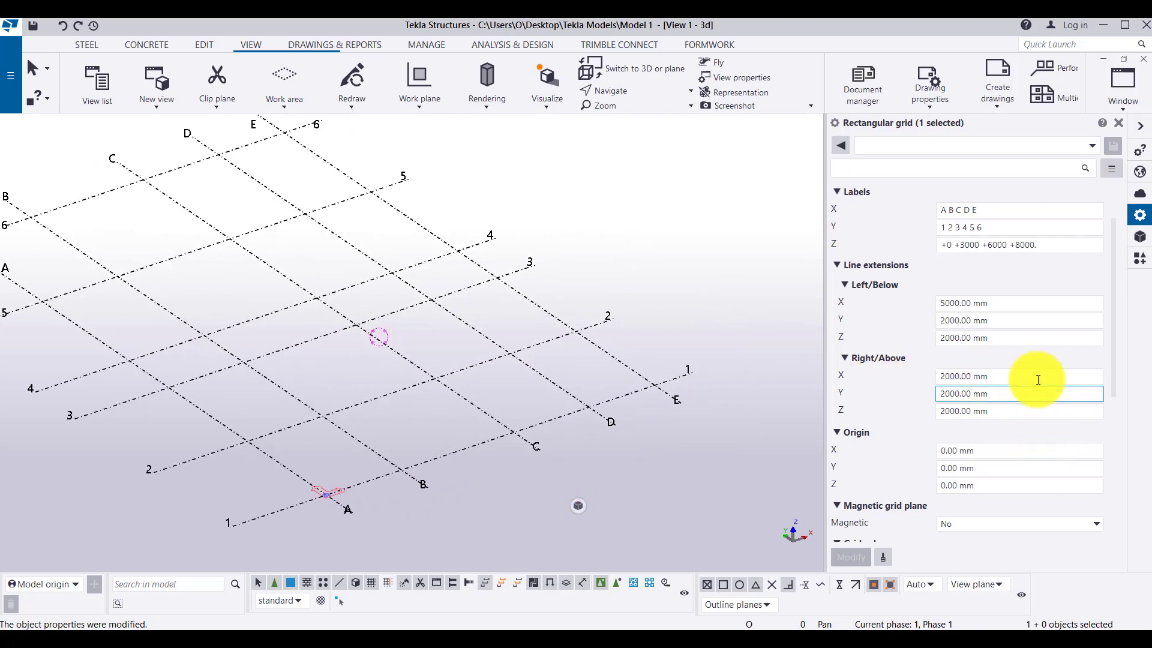
click(1020, 363)
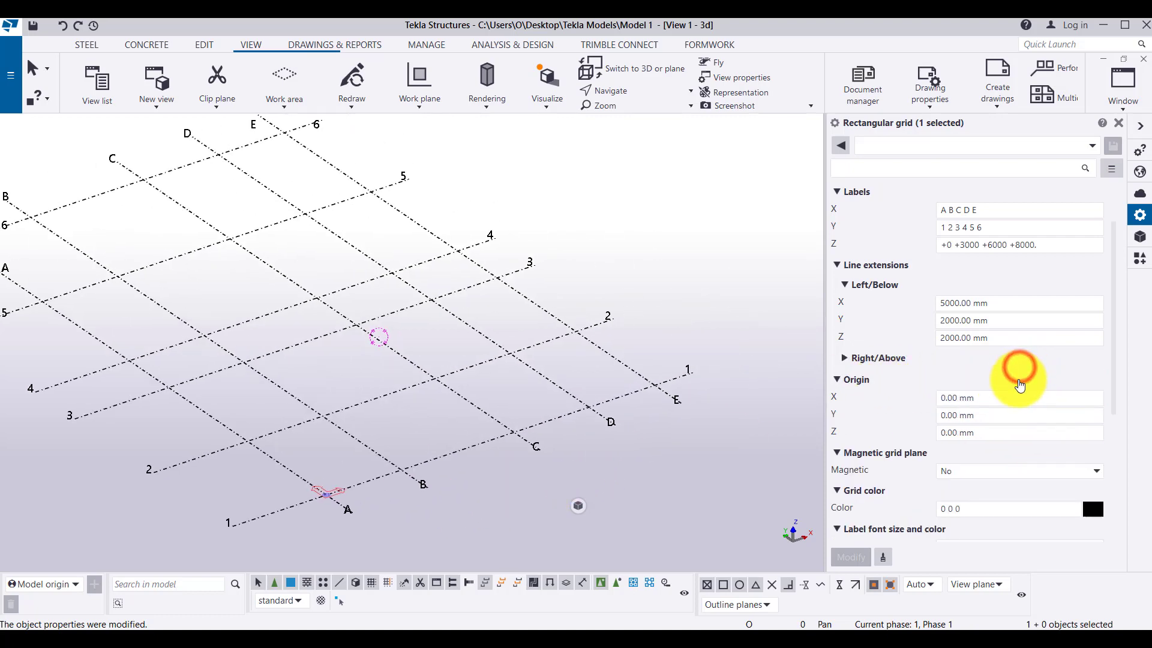
click(860, 358)
click(997, 377)
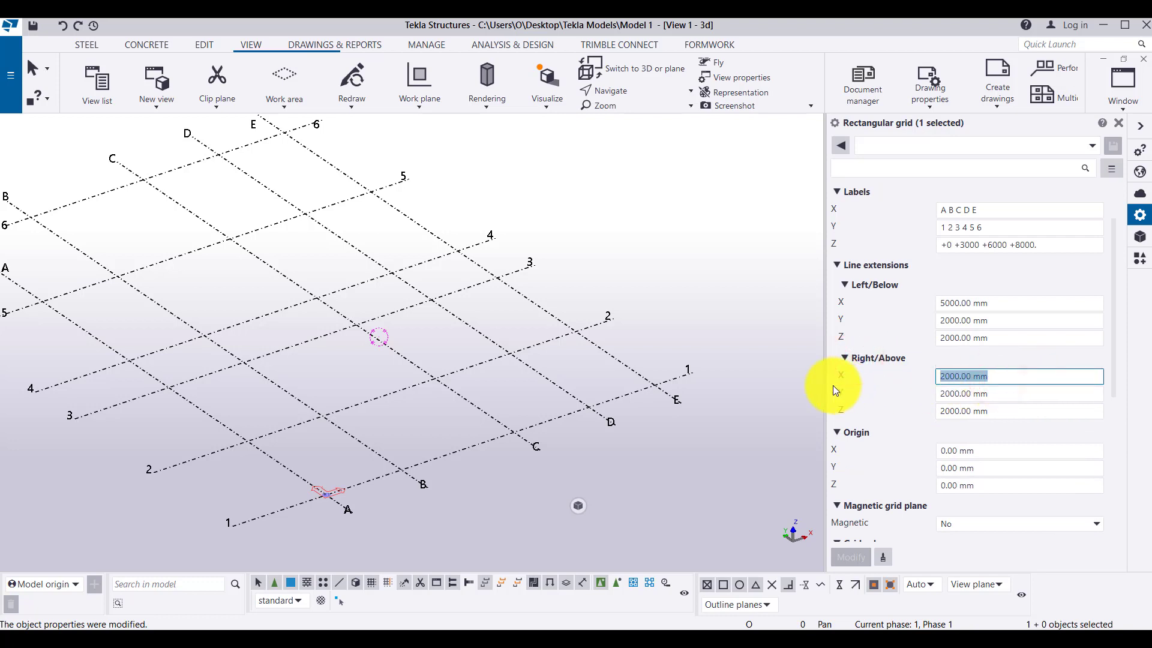
text(3000)
key(Return)
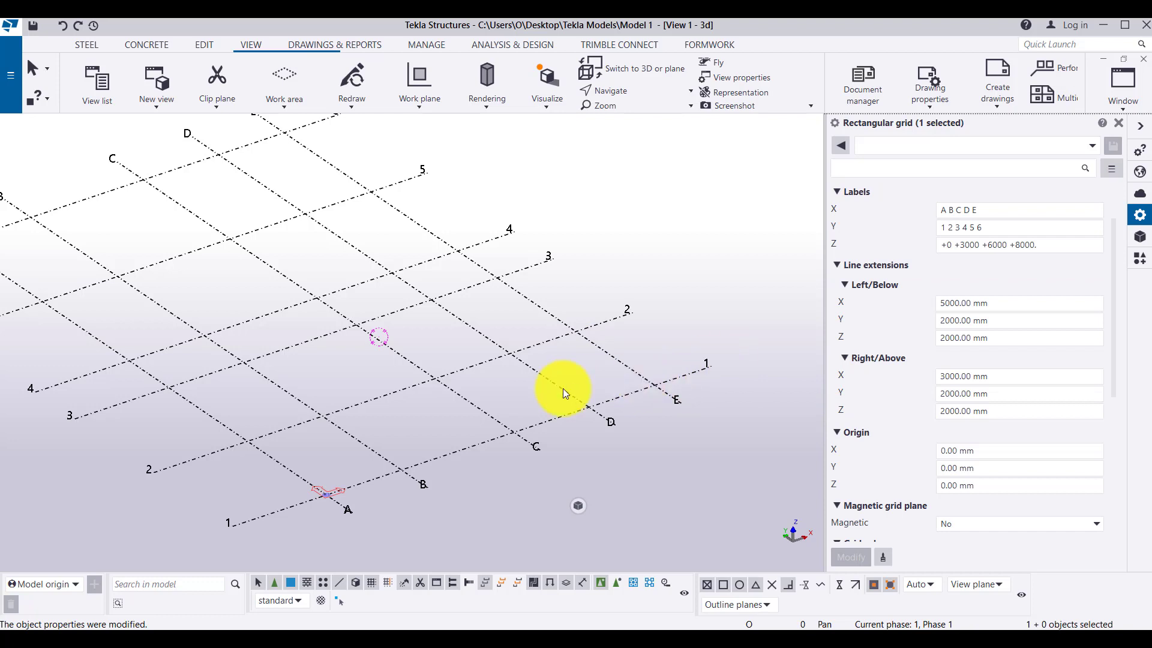
scroll(372, 444, down, 2)
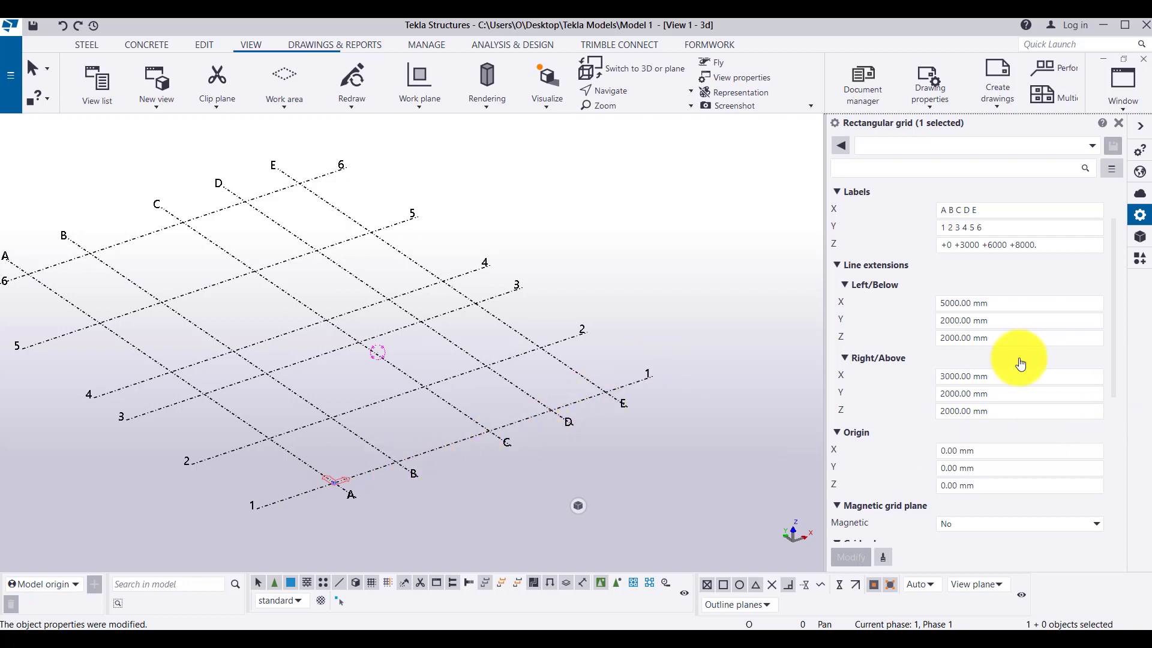
Set the grid's Y line extensions to 4000 mm for Left/Below and 6000 mm for Right/Above, applying each
click(1003, 319)
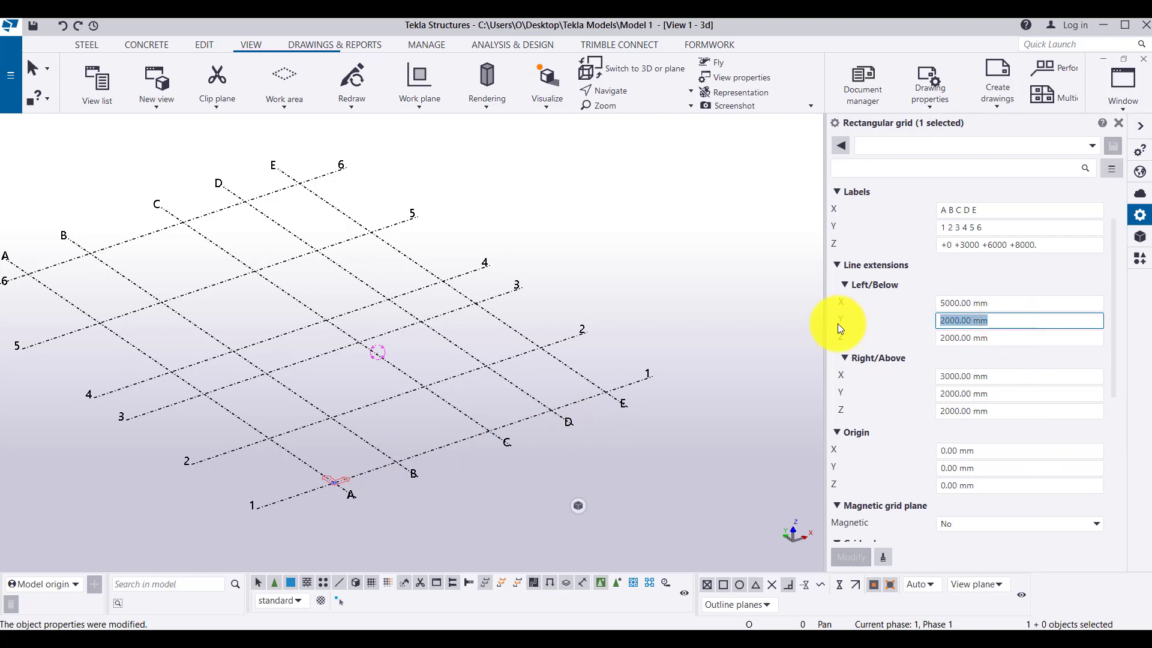
text(4000)
key(Return)
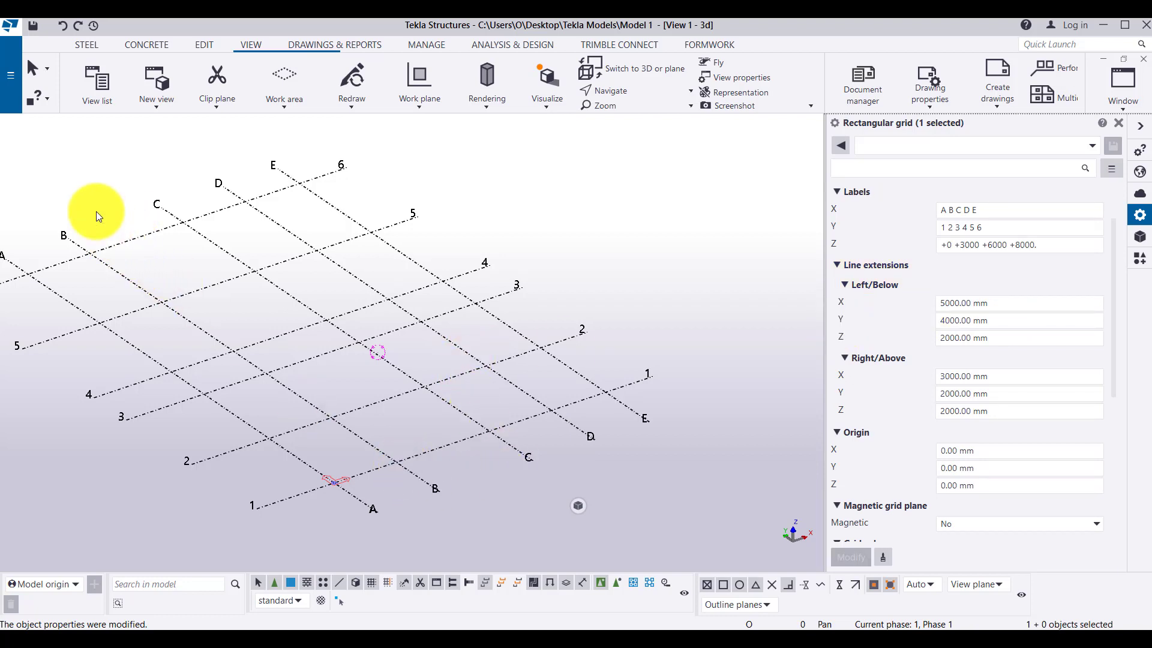
click(999, 393)
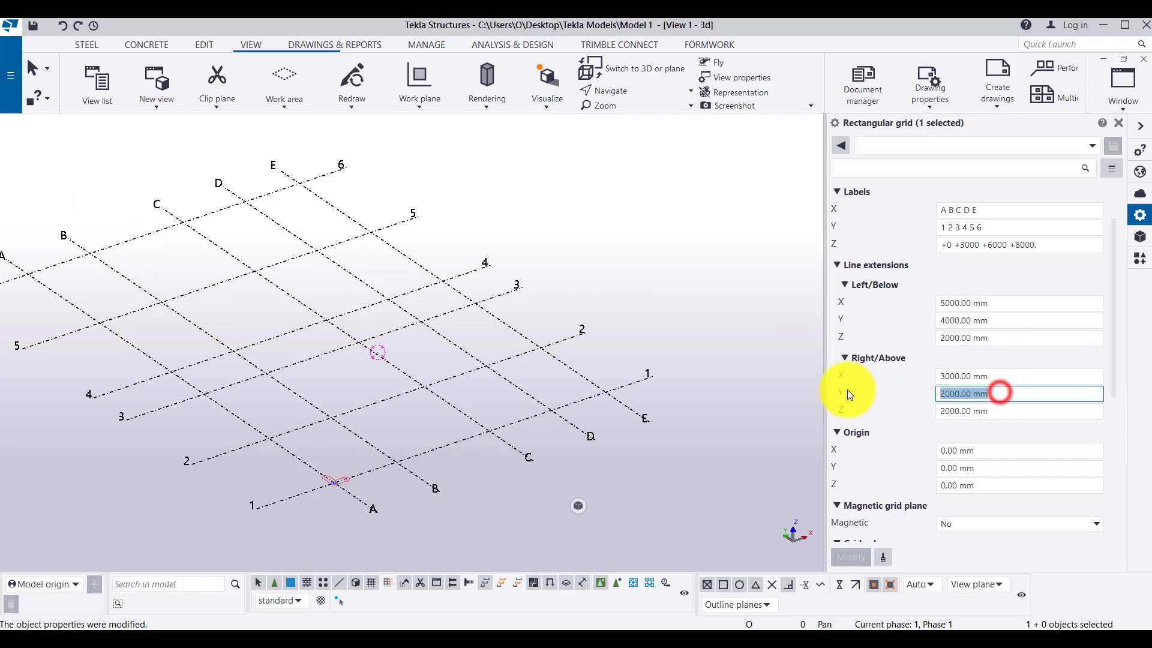
text(6000)
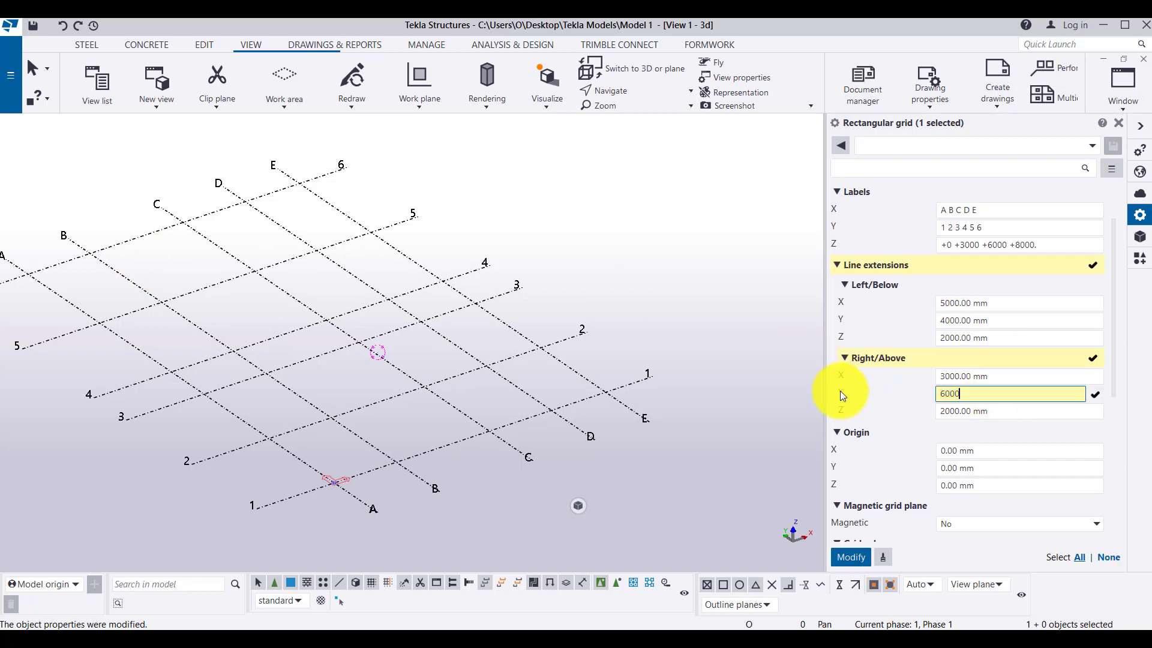
key(Return)
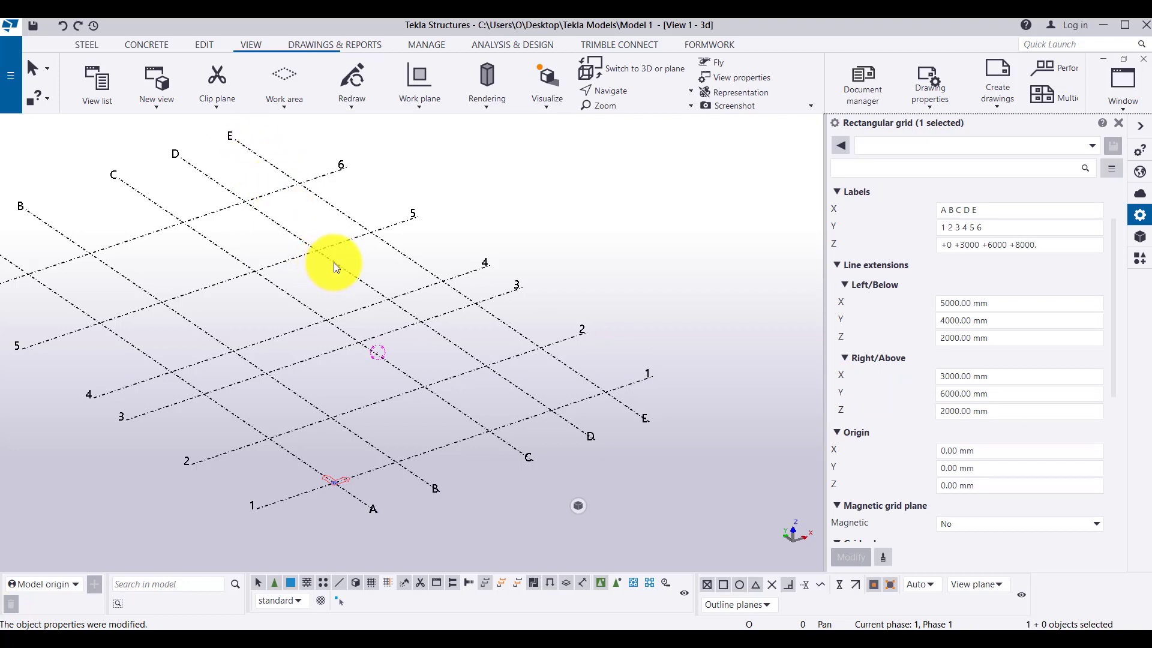
Switch to View 2 - Grid 1 to inspect the vertical grid lines and return to the 3D view
key(ctrl+Tab)
click(615, 290)
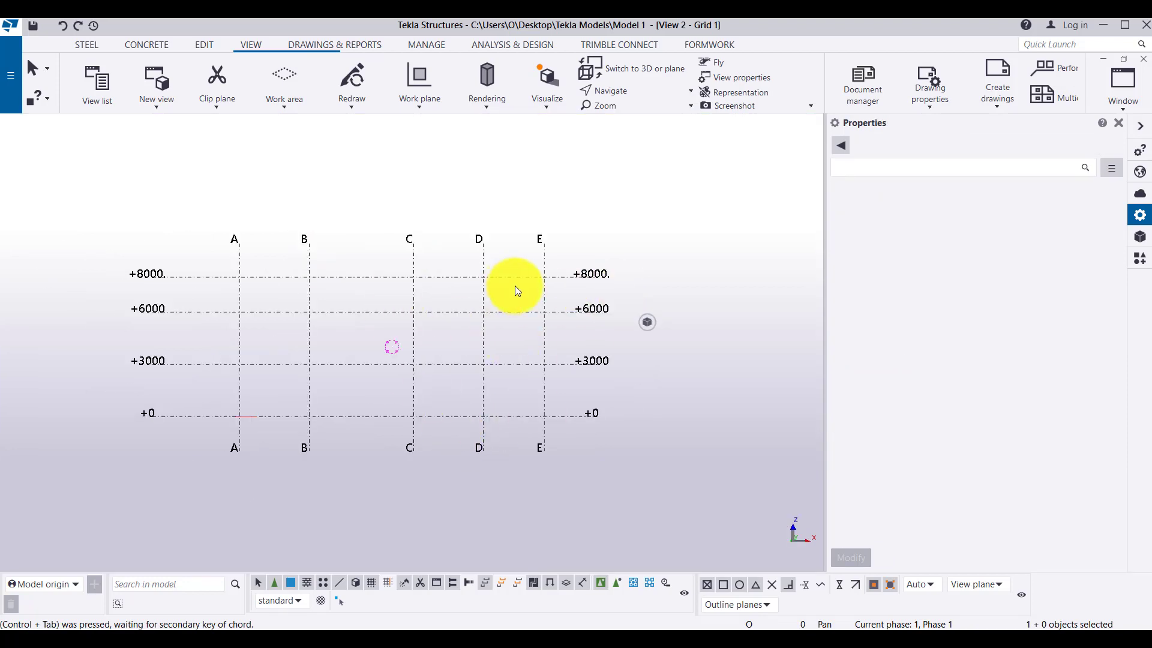
click(314, 444)
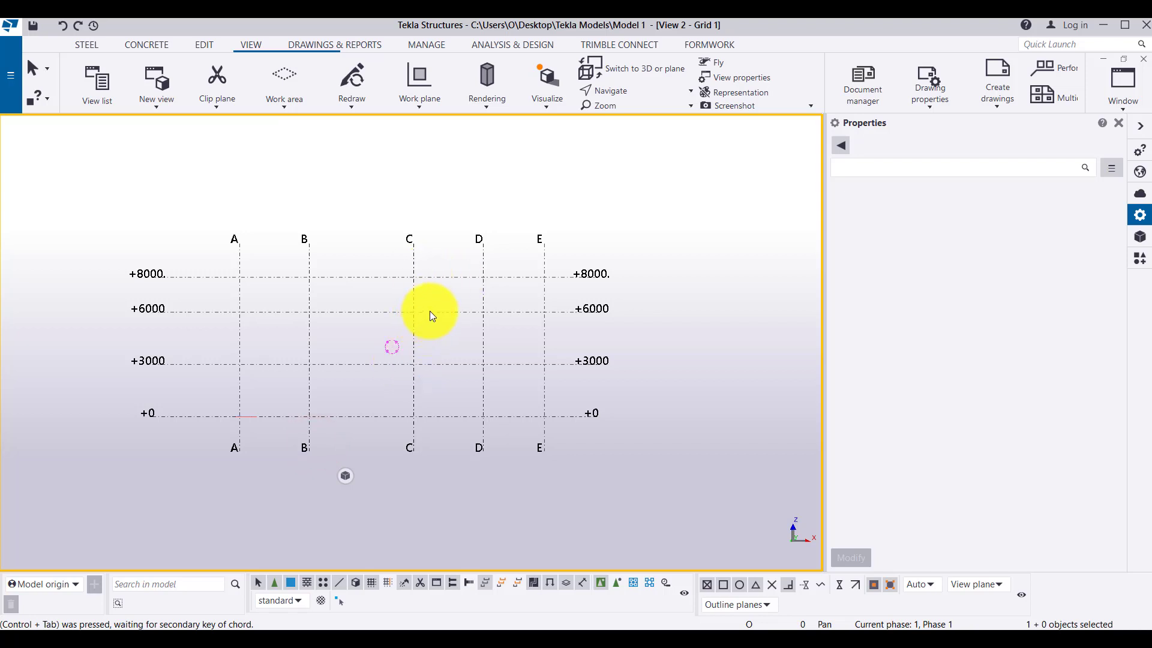
click(593, 131)
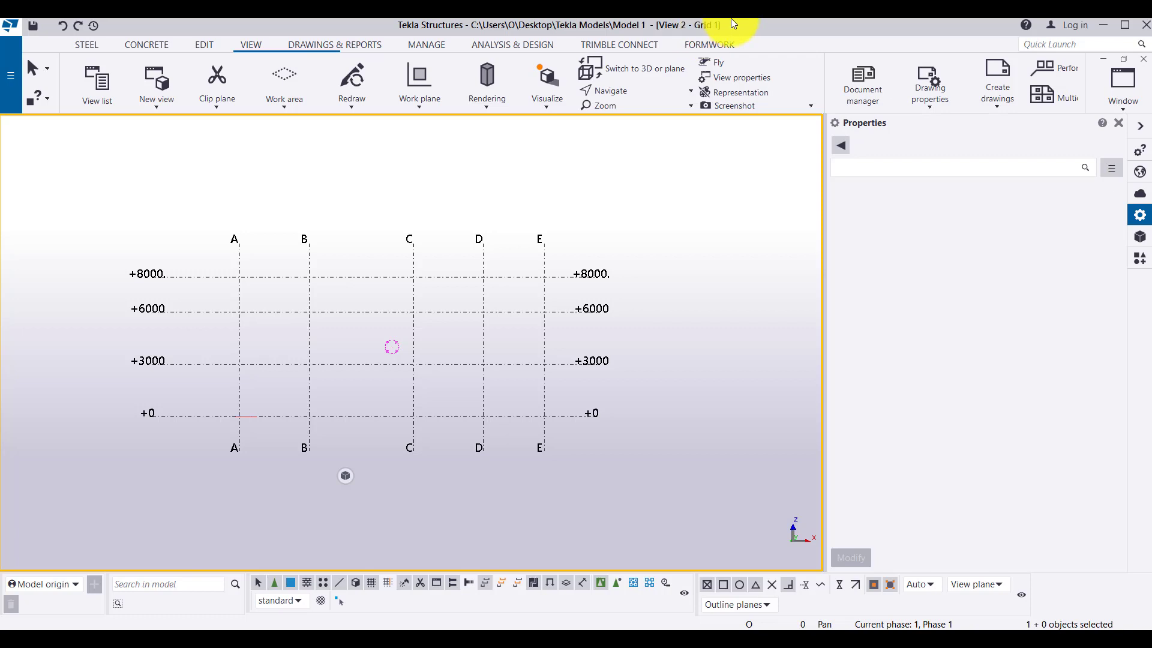
click(703, 225)
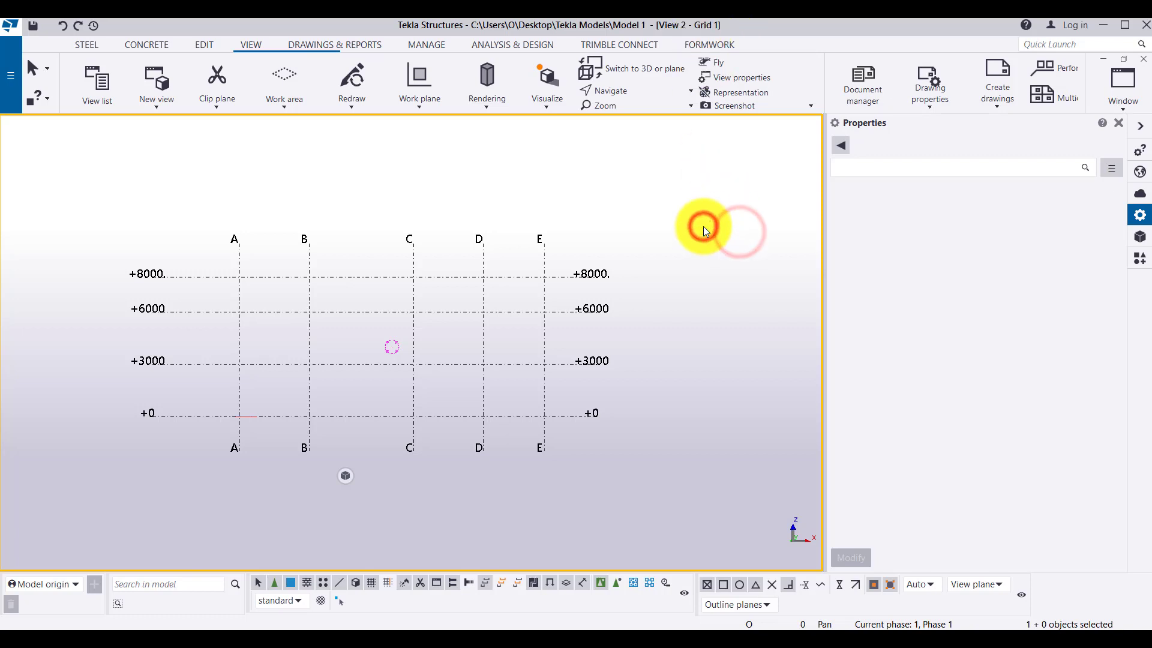
click(704, 218)
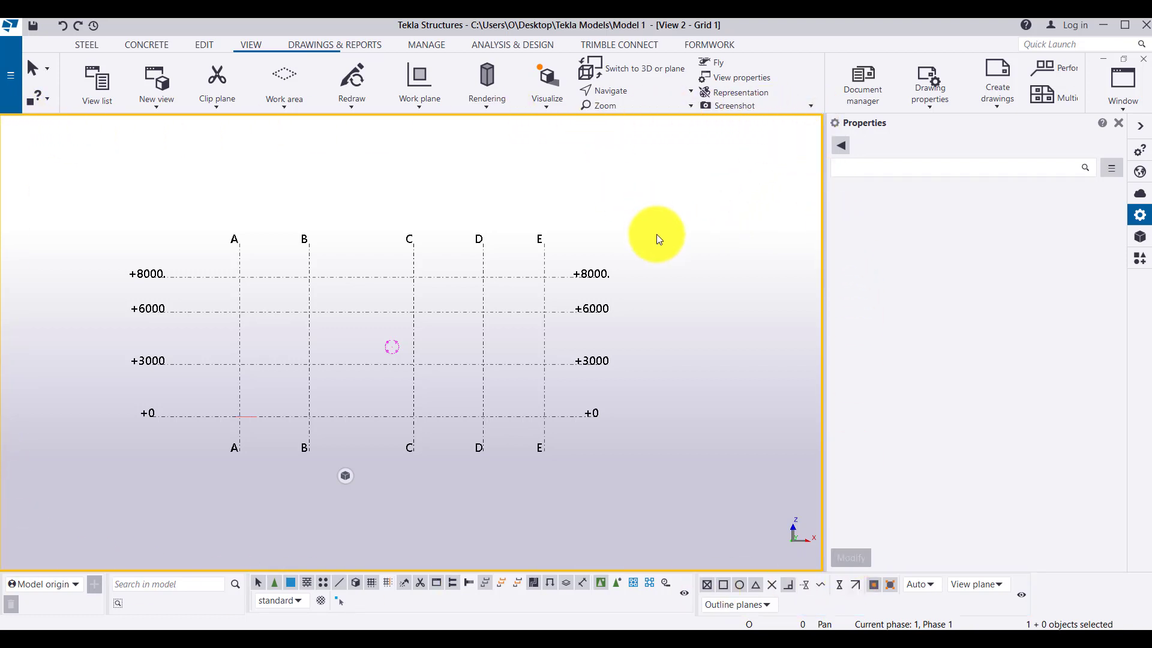
key(ctrl+Tab)
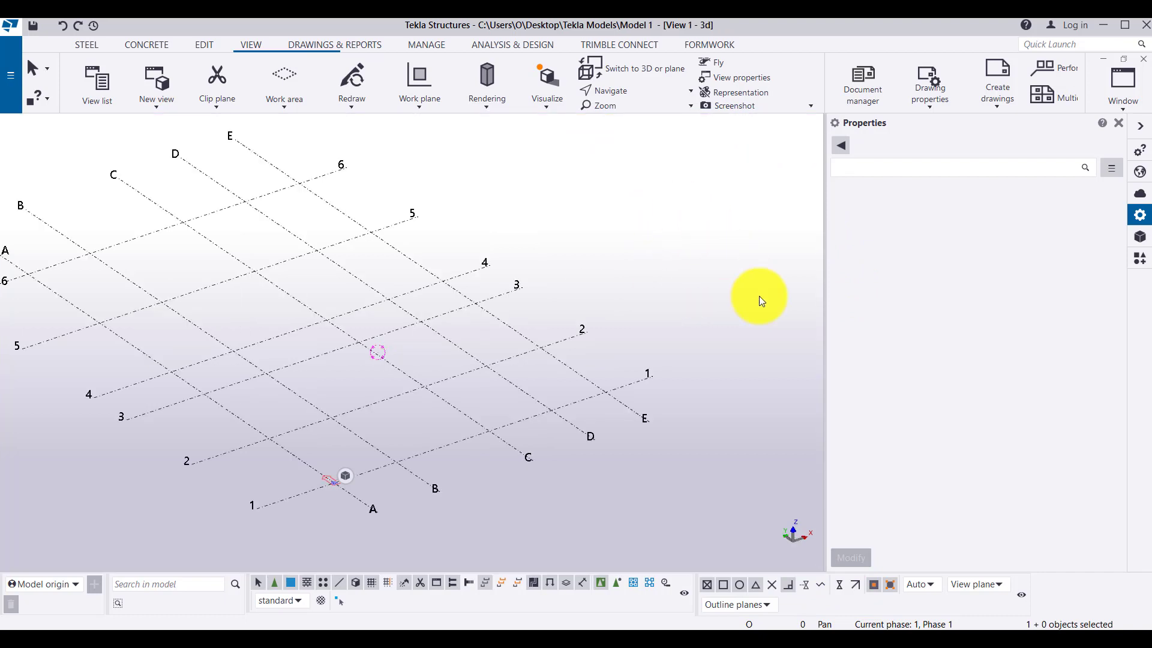
click(706, 231)
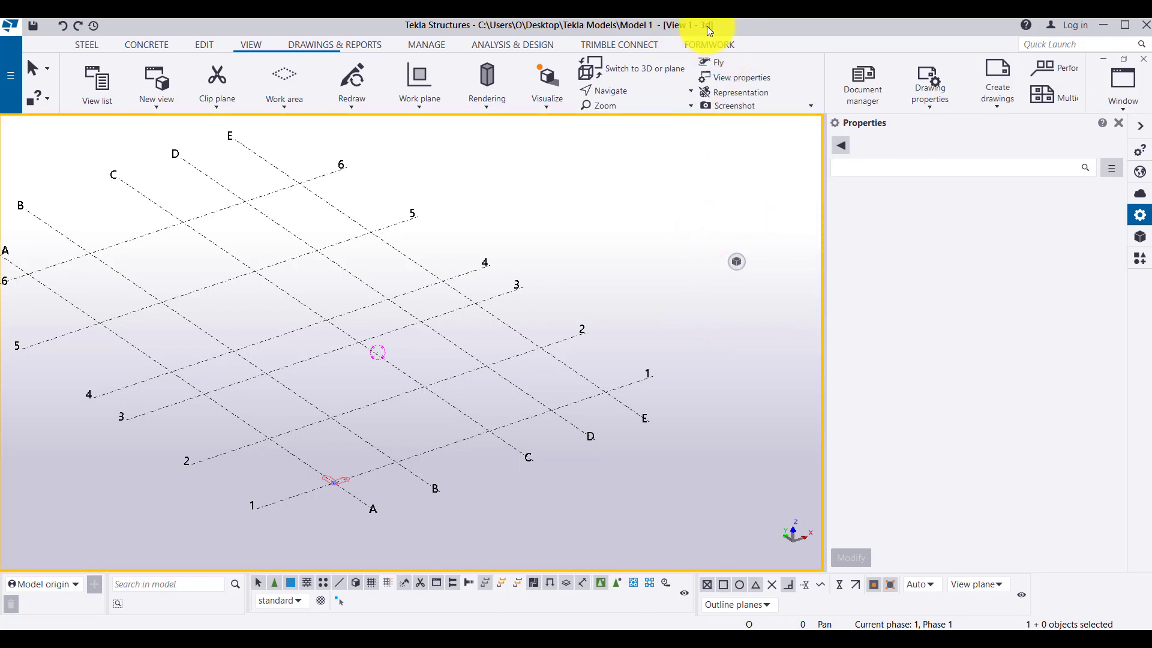
In View 2 - Grid 1, select the grid and set its Left/Below Z line extension to 200 mm
key(ctrl+Tab)
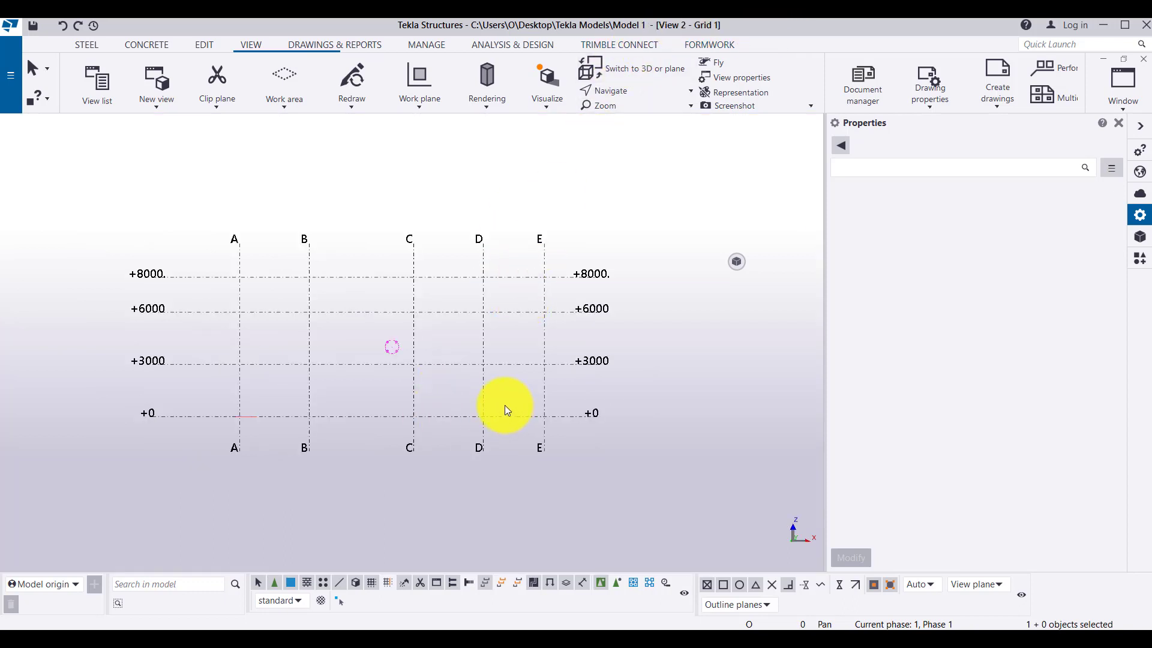
click(284, 479)
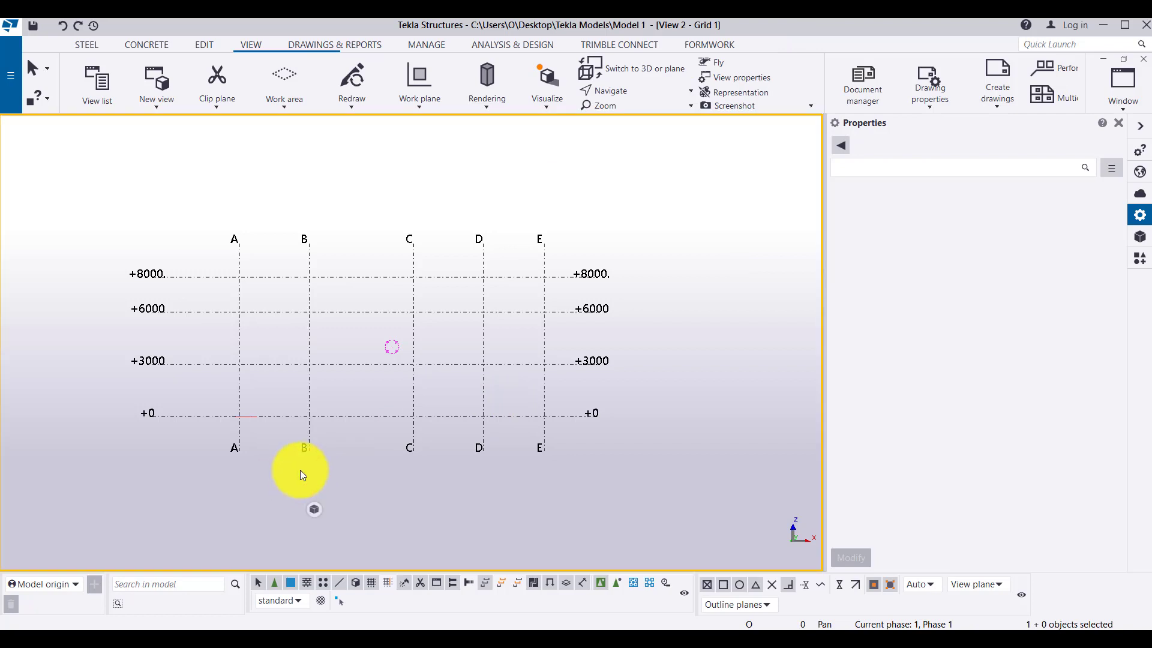
click(283, 365)
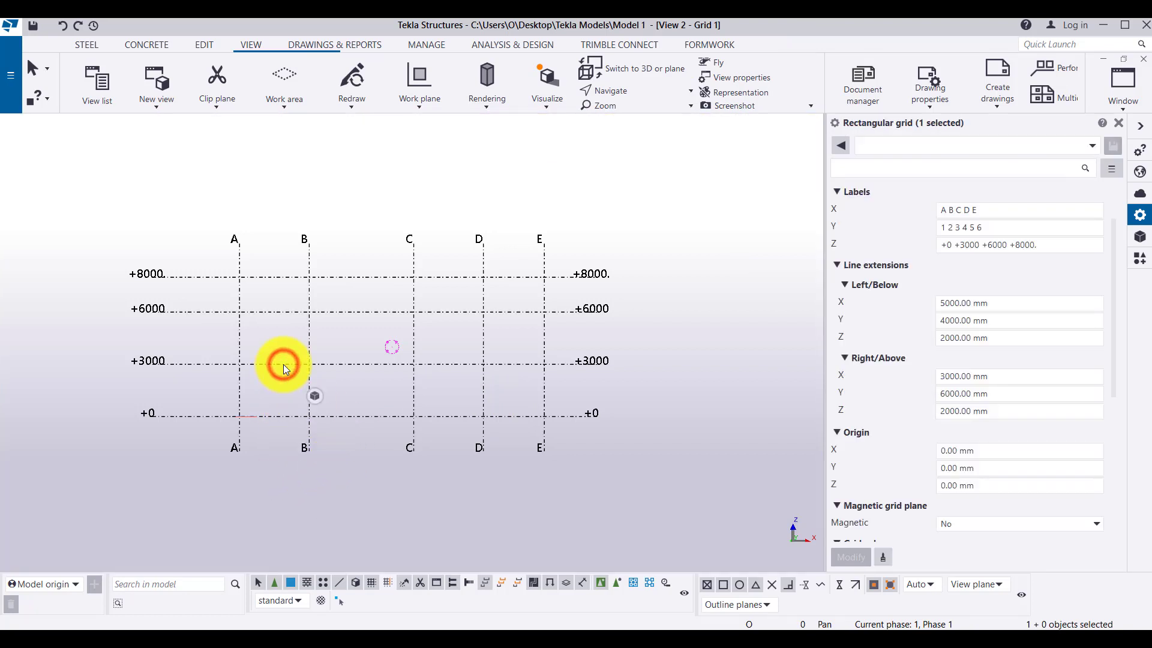
click(996, 337)
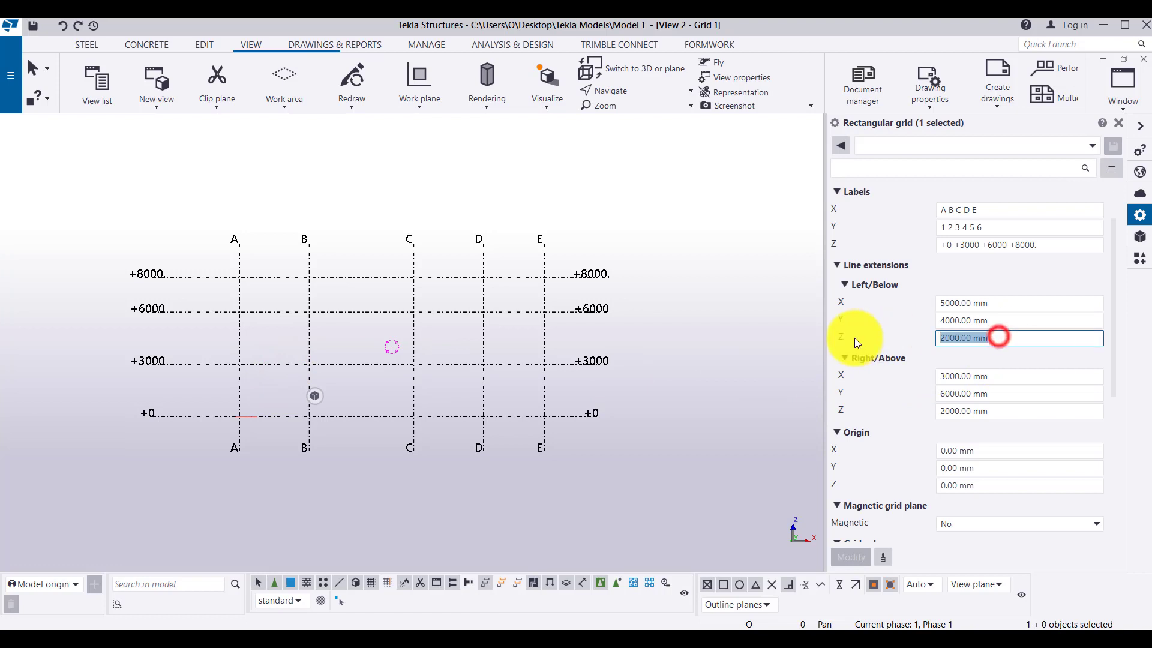
text(200)
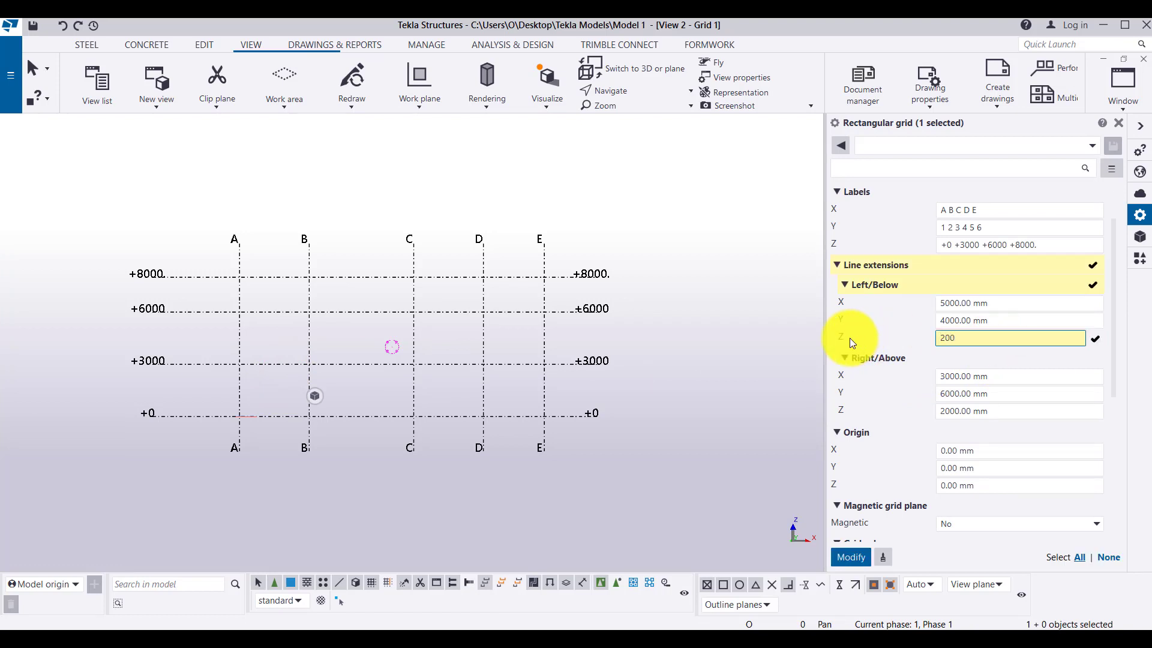
key(Return)
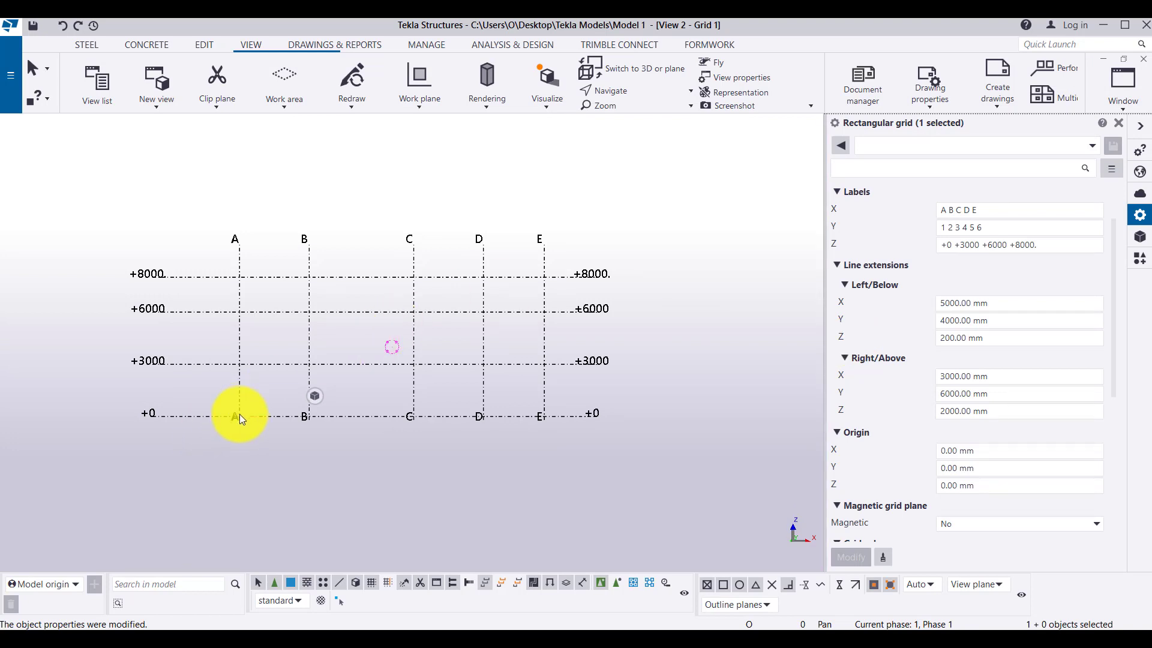
Set the grid's Right/Above Z line extension to 600 mm and apply the change
click(997, 411)
drag(997, 411, 852, 413)
text(600)
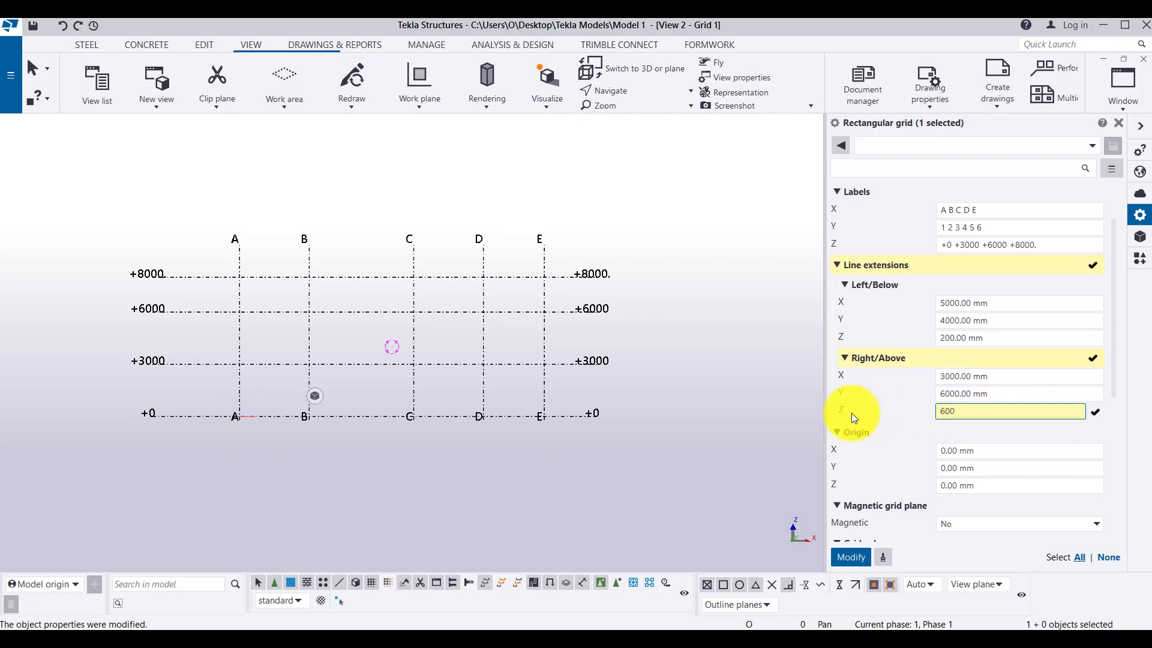
key(Return)
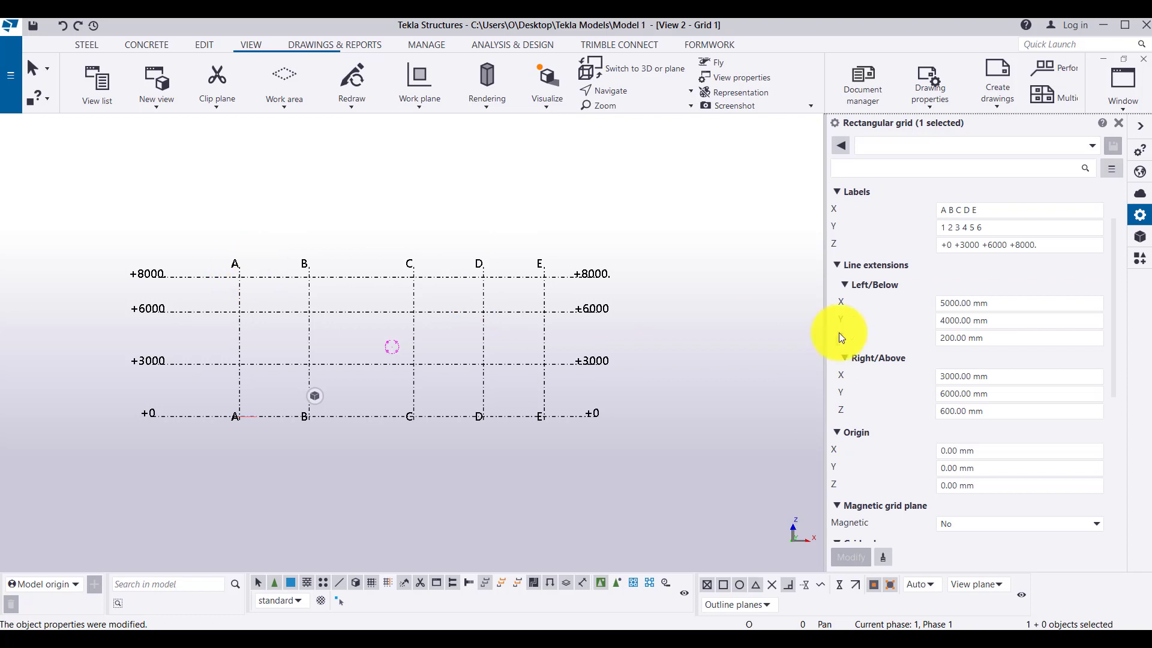
Review the grid's remaining properties, switch to View 1 - 3d, and examine the origin where grid lines A and 1 cross
scroll(951, 334, up, 2)
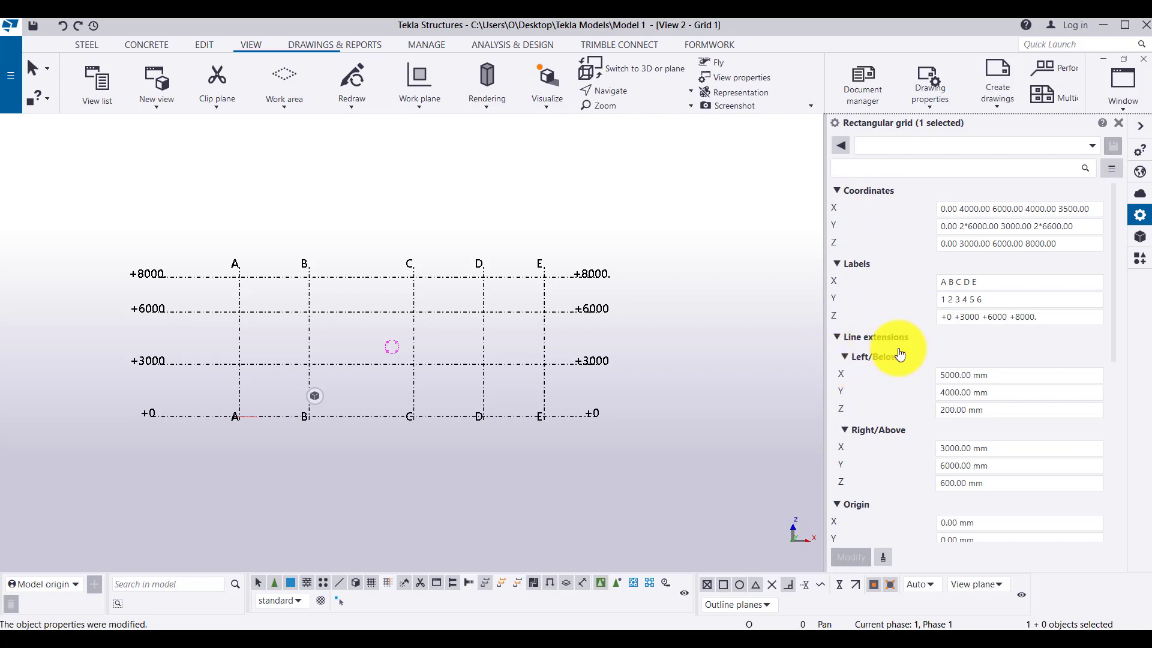
scroll(894, 366, down, 1)
scroll(925, 406, down, 2)
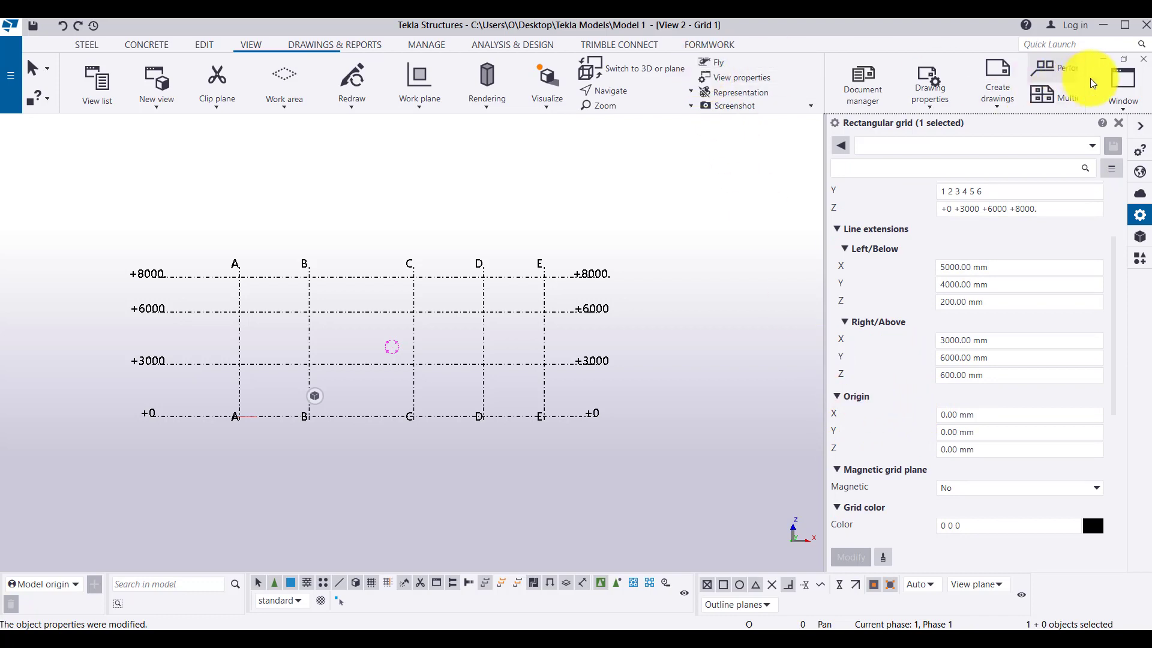
click(1121, 80)
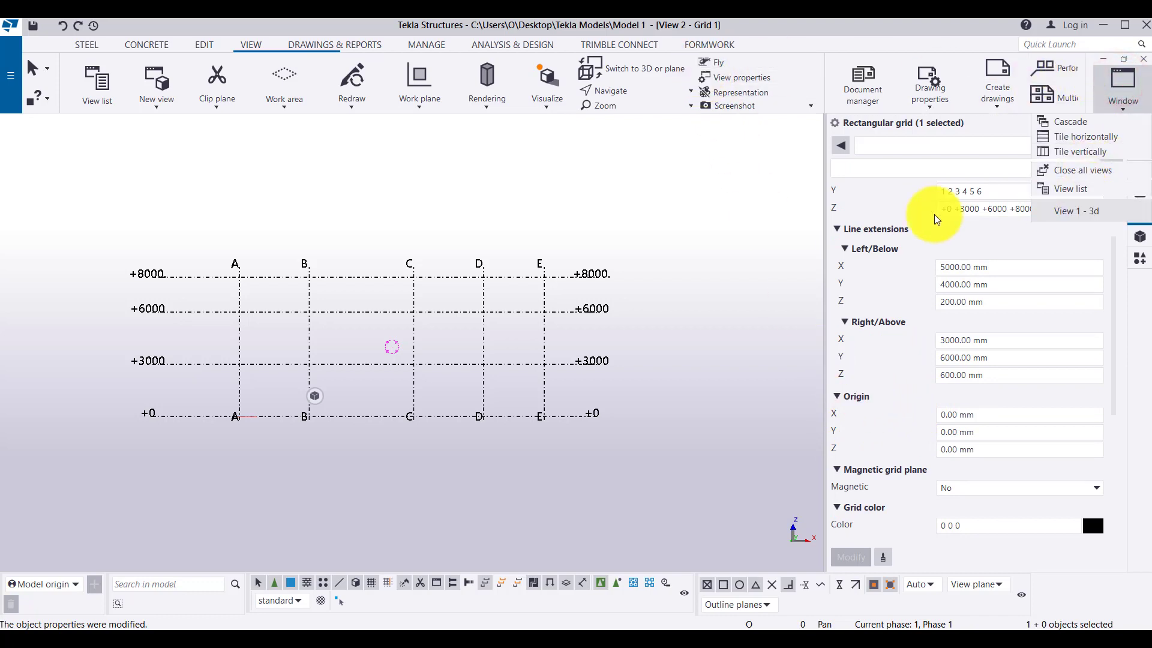
click(1103, 212)
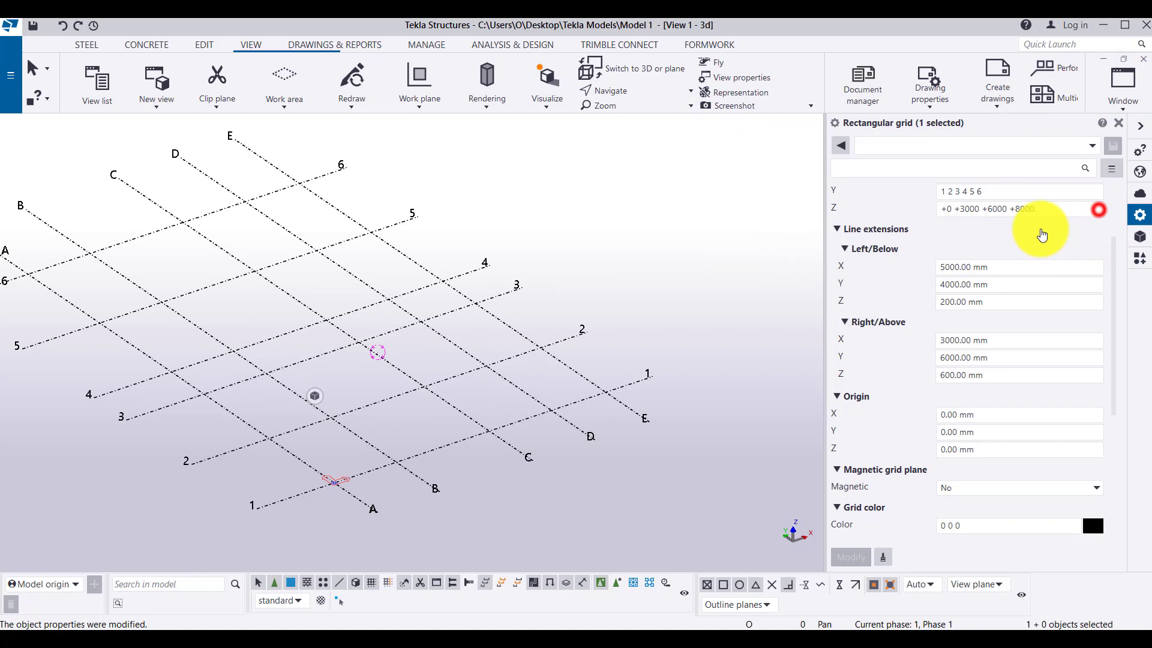
click(698, 307)
scroll(339, 466, up, 6)
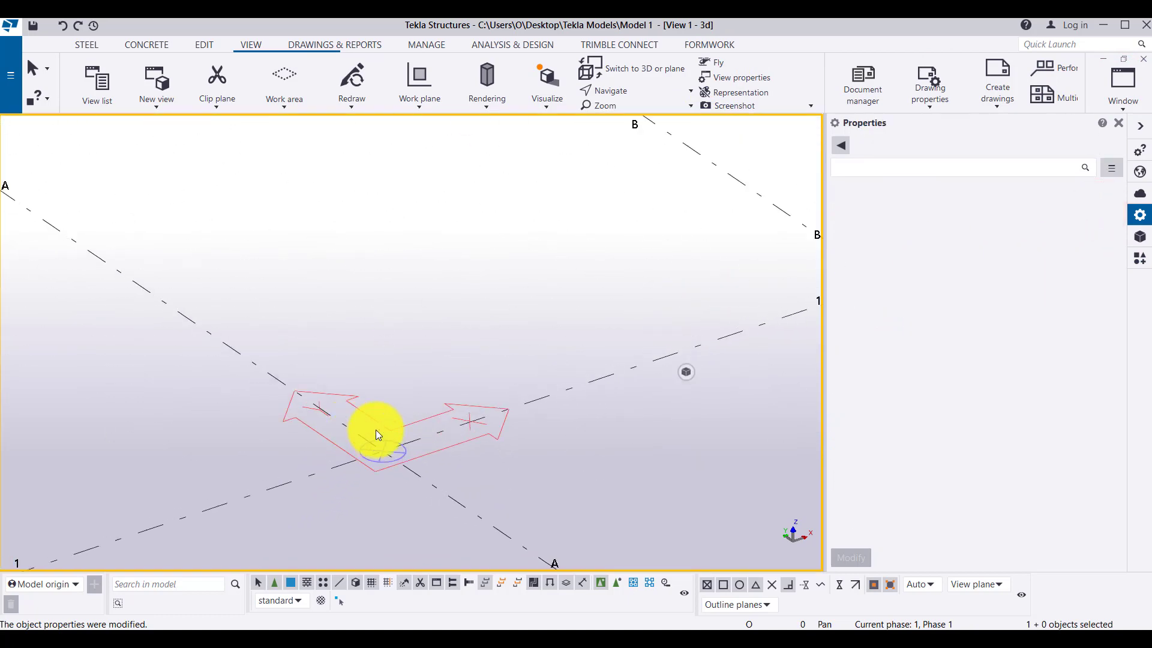
Select the grid and set its left/below line extensions to 500 mm in X, Y and Z
scroll(384, 431, down, 3)
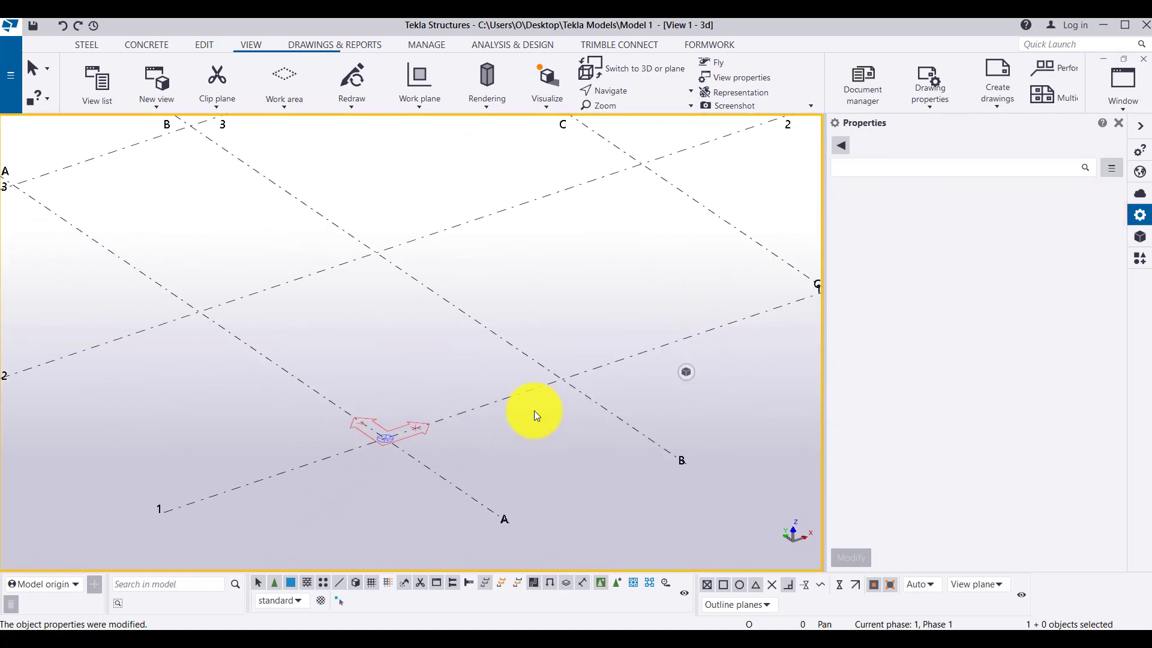
click(532, 388)
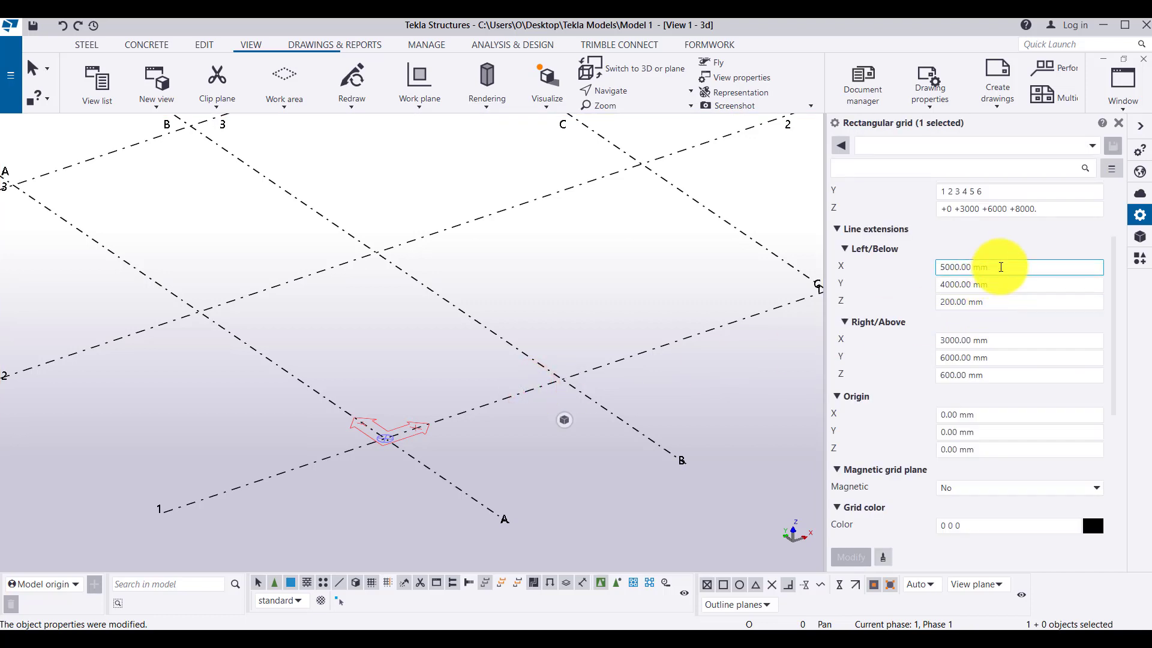
click(999, 267)
text(500)
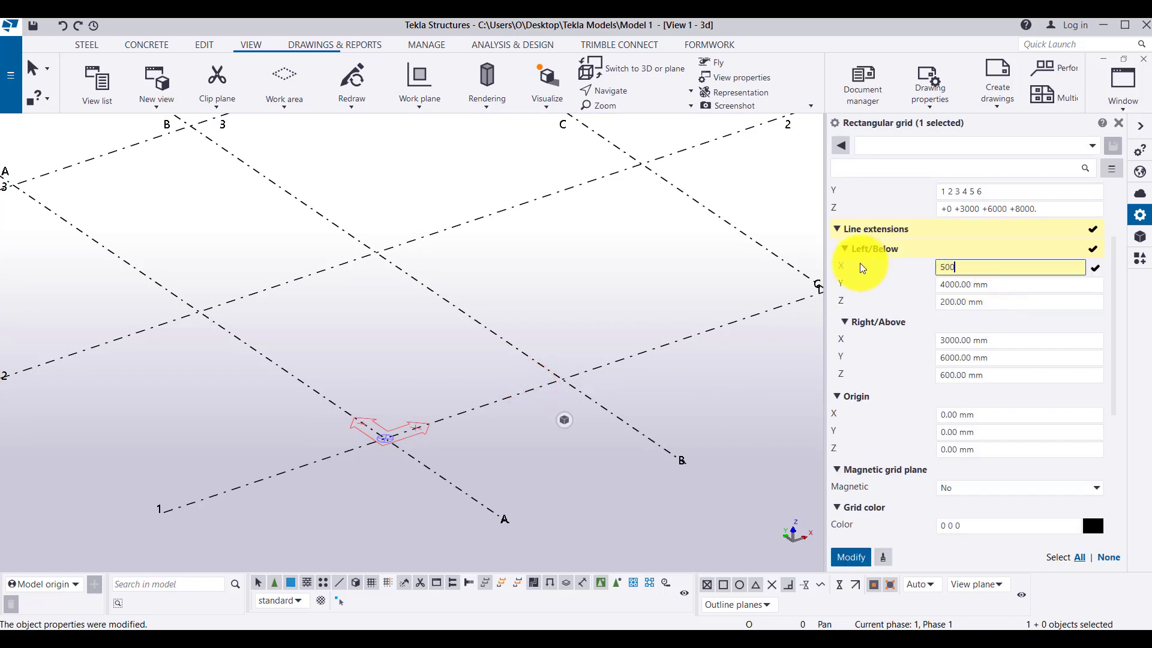
key(Return)
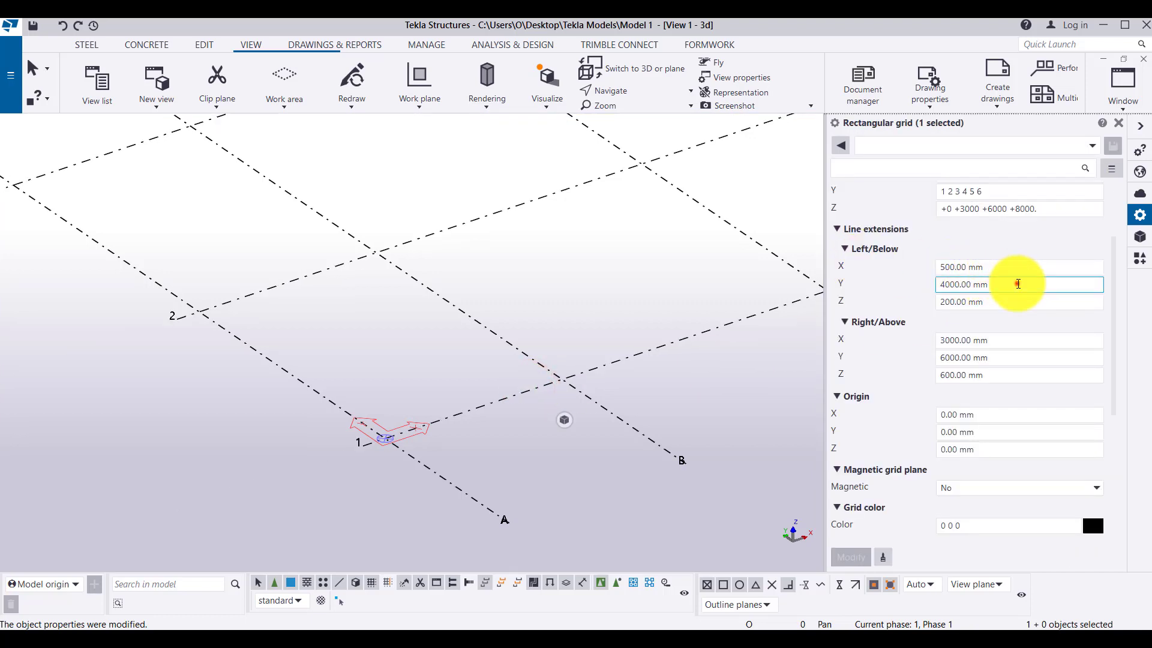
click(1017, 283)
text(500)
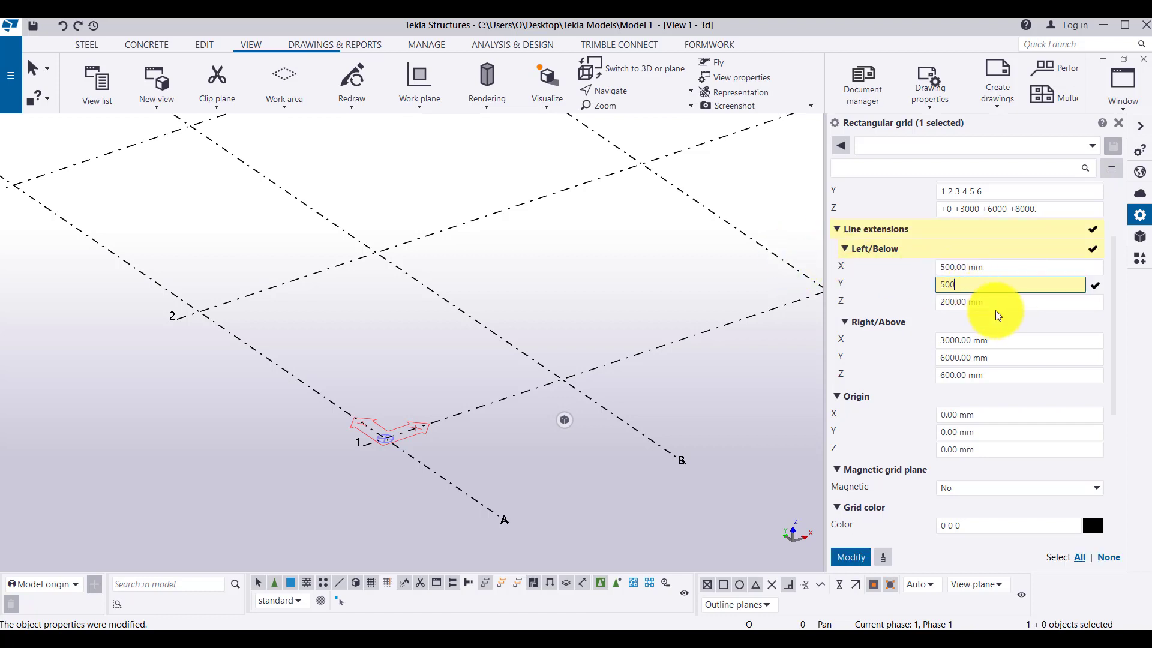
click(996, 301)
text(500)
Set the grid's right/above line extensions to 500 mm in X, Y and Z, and apply the changes
click(1015, 339)
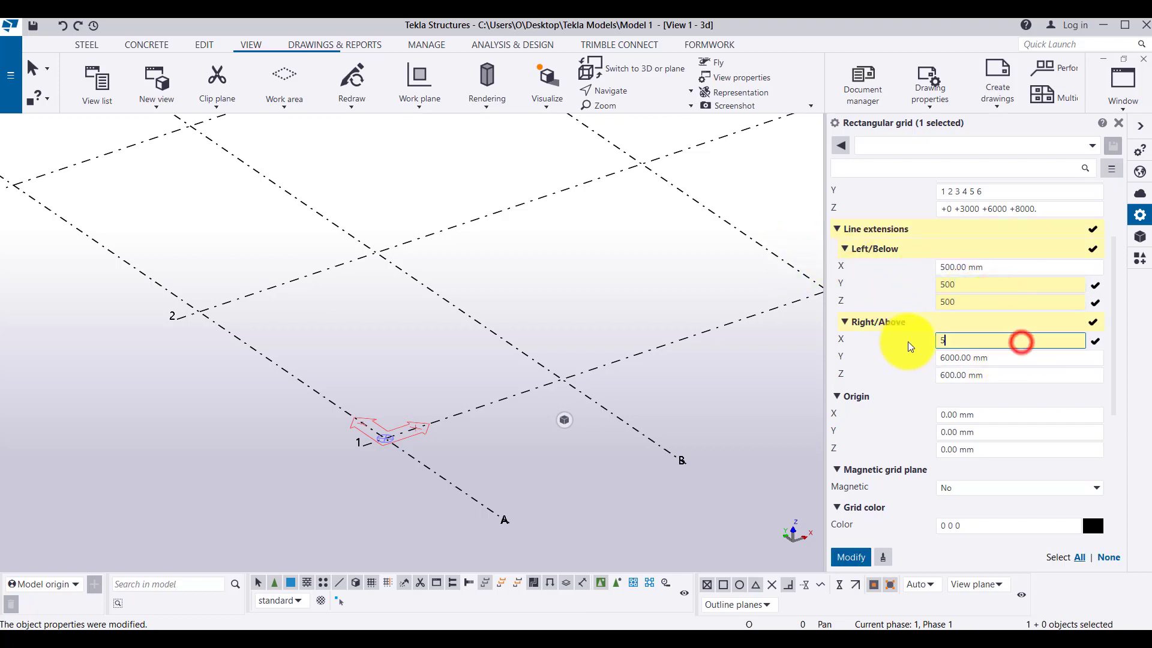
text(500)
click(1012, 356)
text(500)
click(1006, 375)
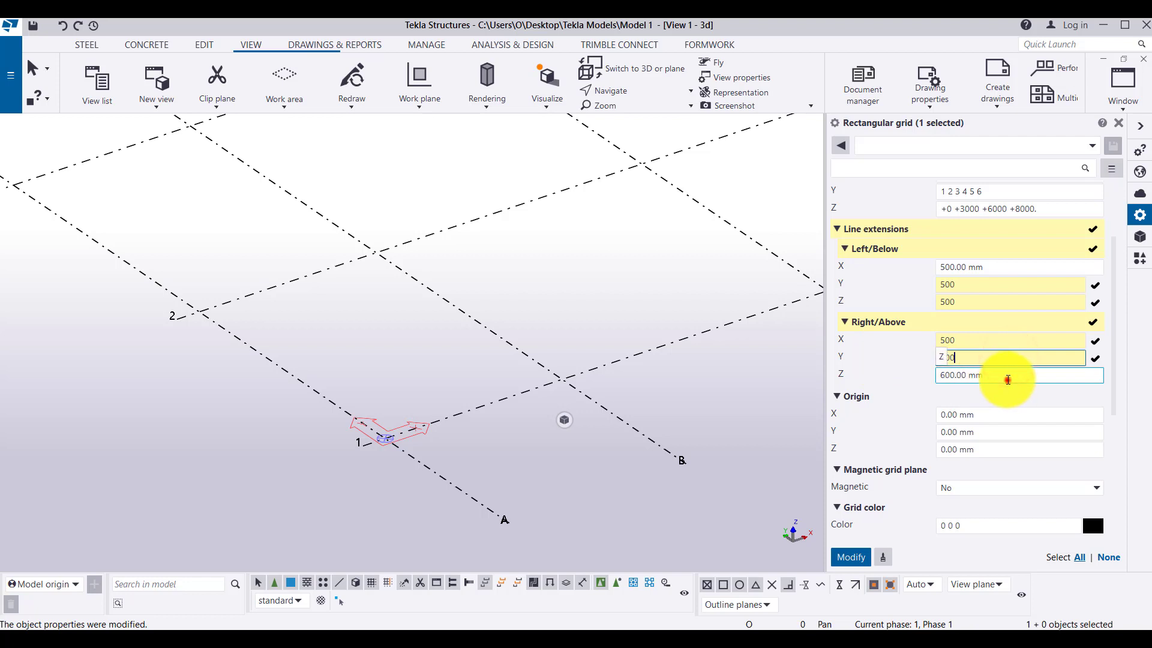
text(500)
key(Return)
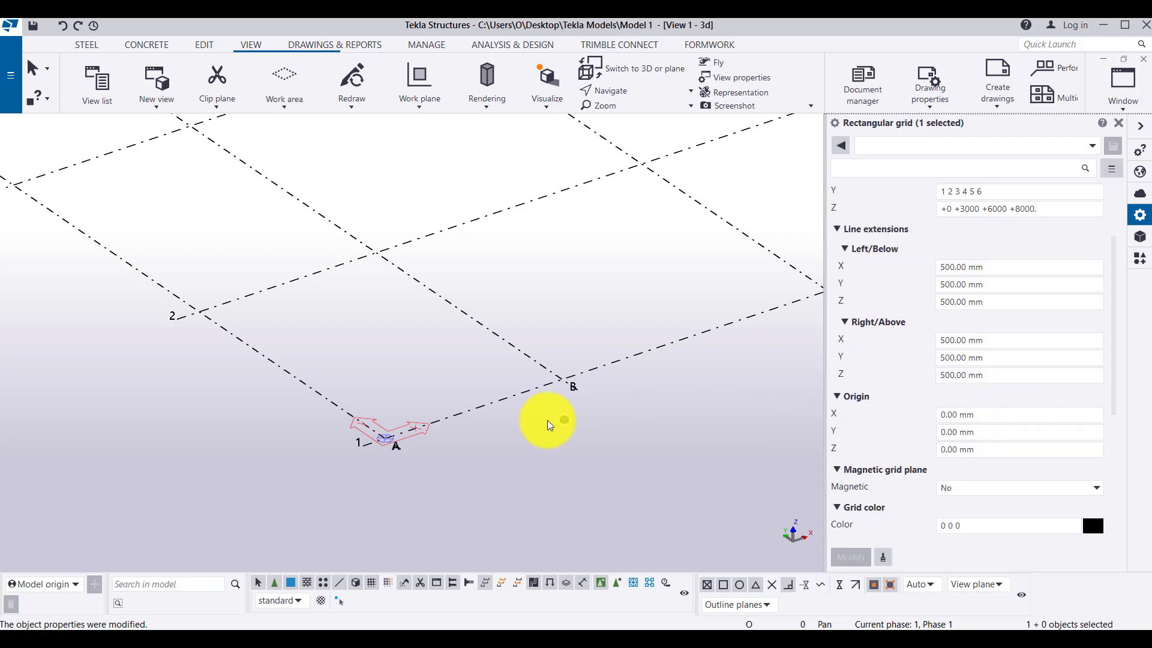
Move the grid by setting its origin X coordinate to 10000 mm
scroll(351, 481, up, 6)
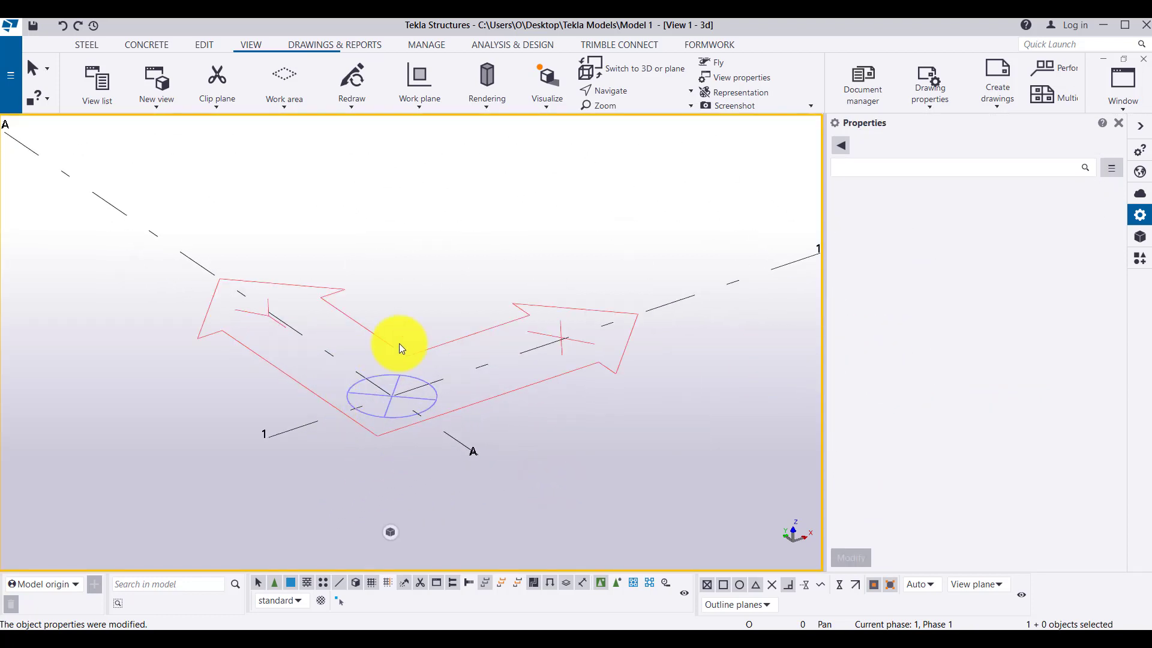
click(668, 308)
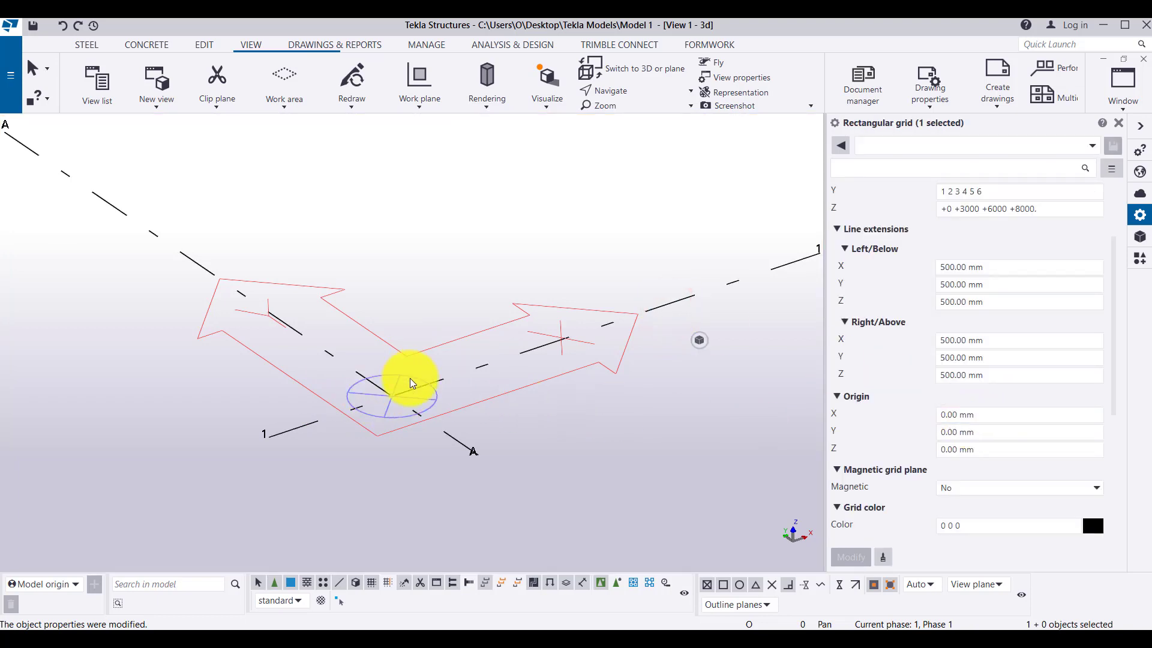
scroll(290, 391, down, 8)
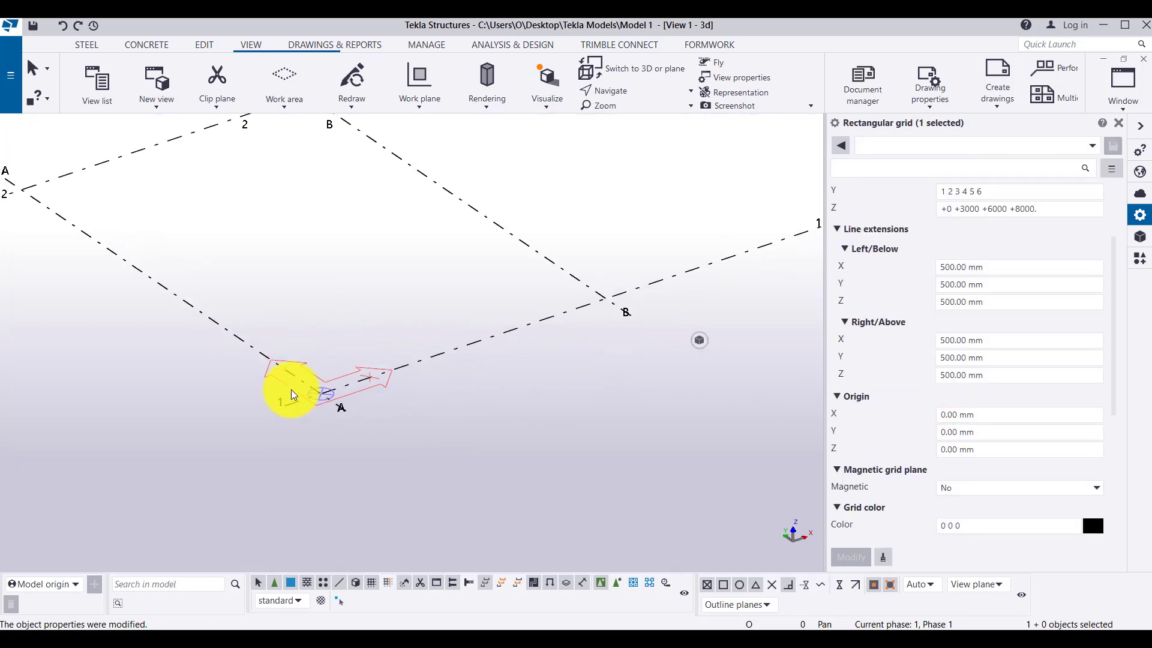
scroll(318, 396, up, 3)
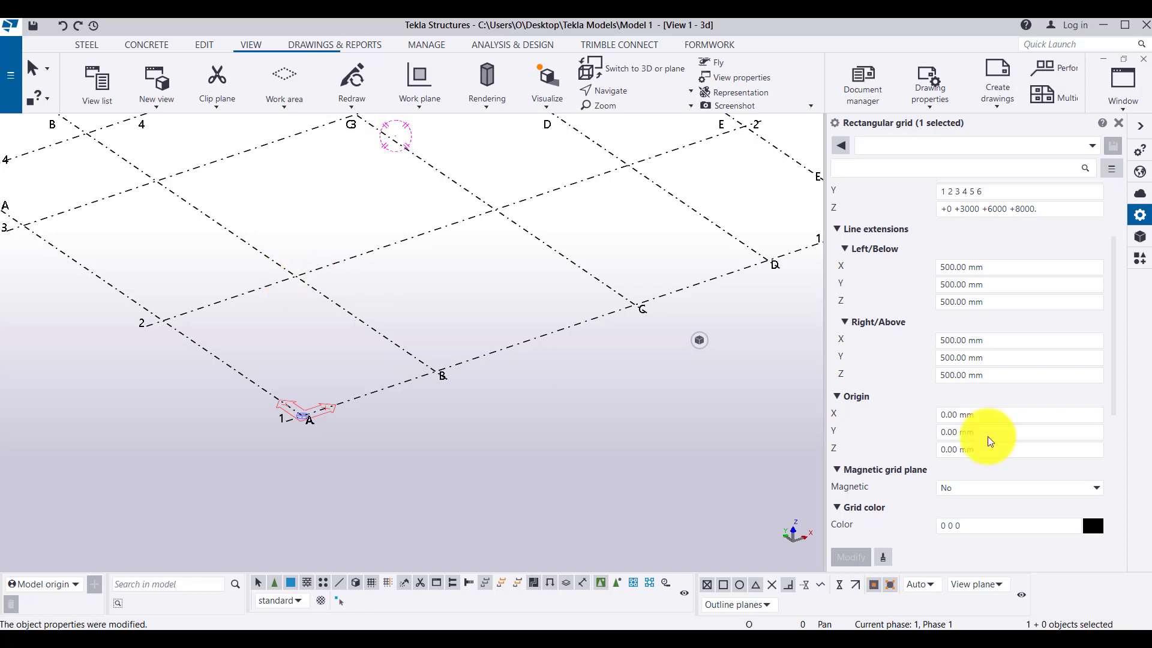
click(989, 414)
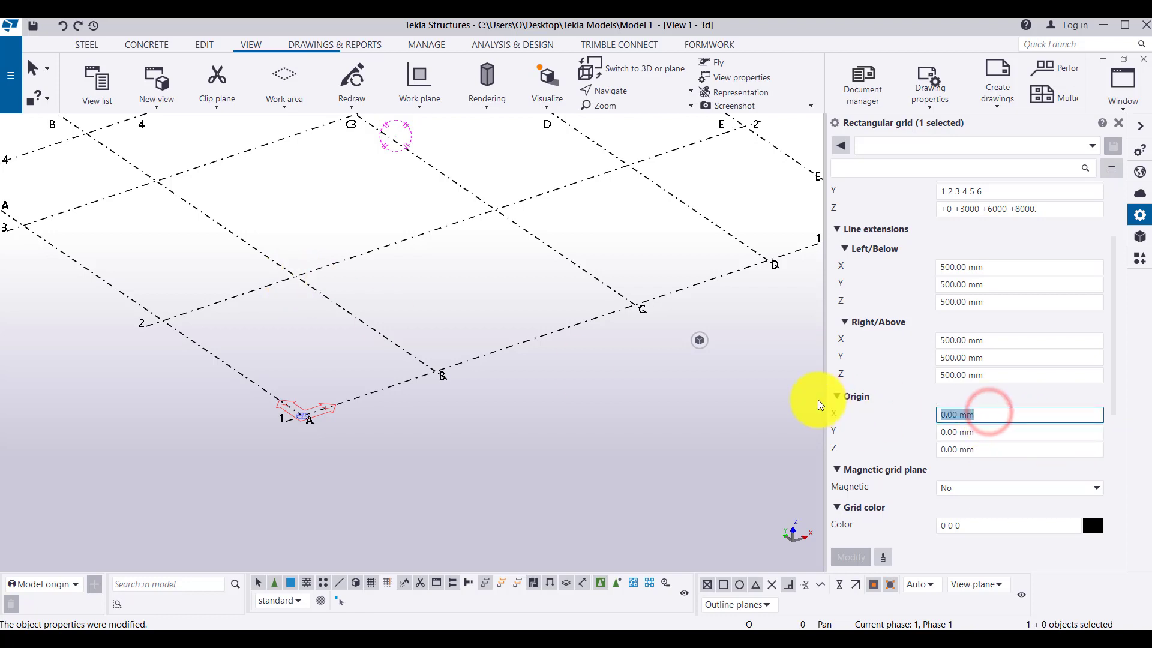
text(10000)
key(Return)
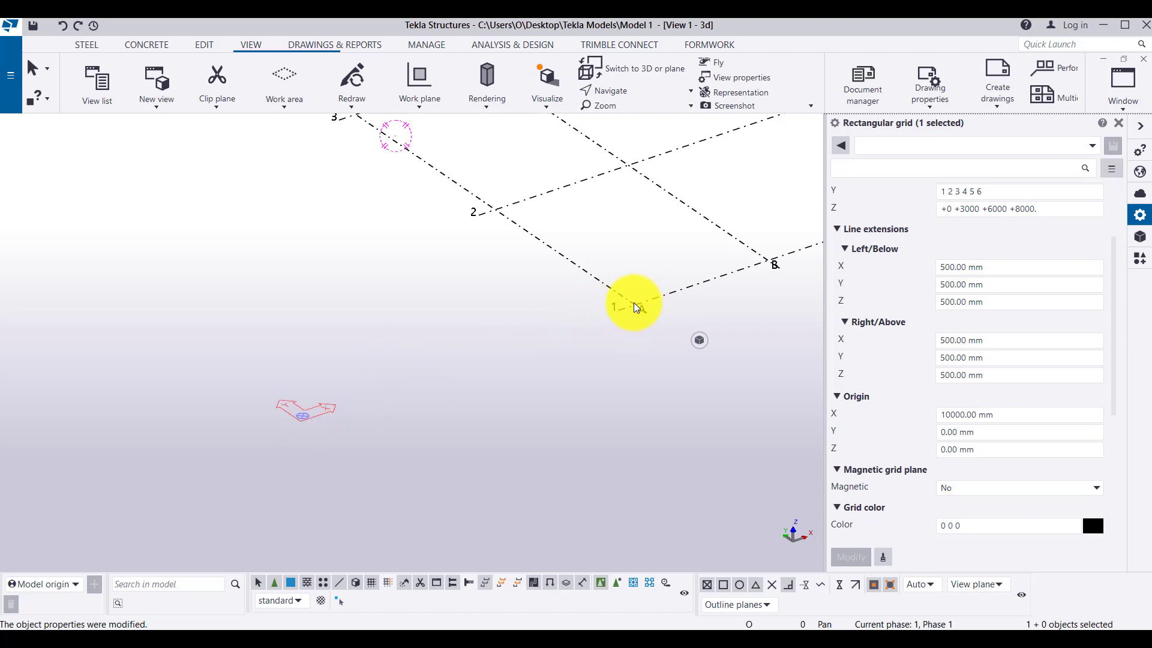
Shift the grid in the Y direction by setting its origin Y coordinate to 3000 mm
scroll(928, 319, up, 3)
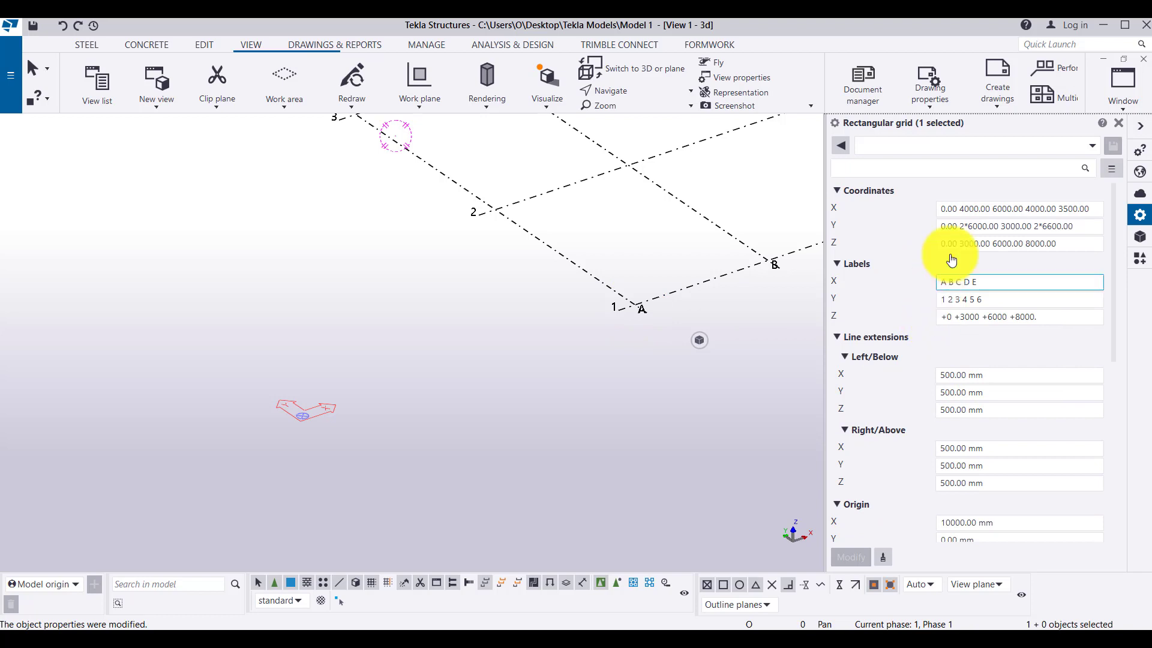
click(945, 226)
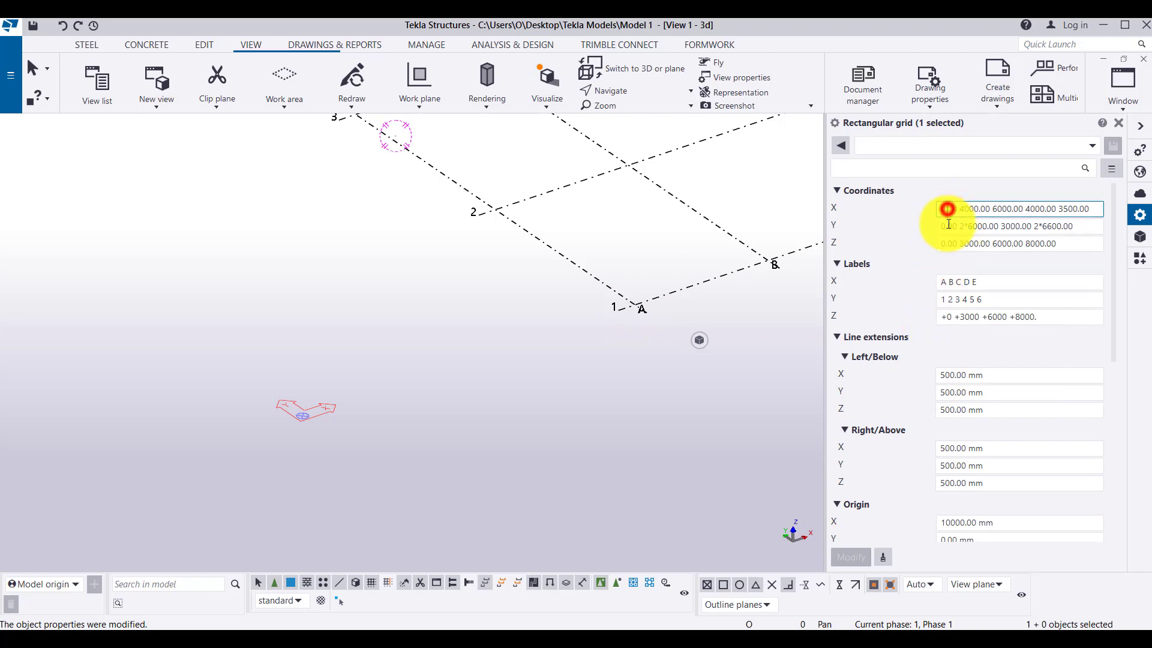
click(942, 282)
click(946, 294)
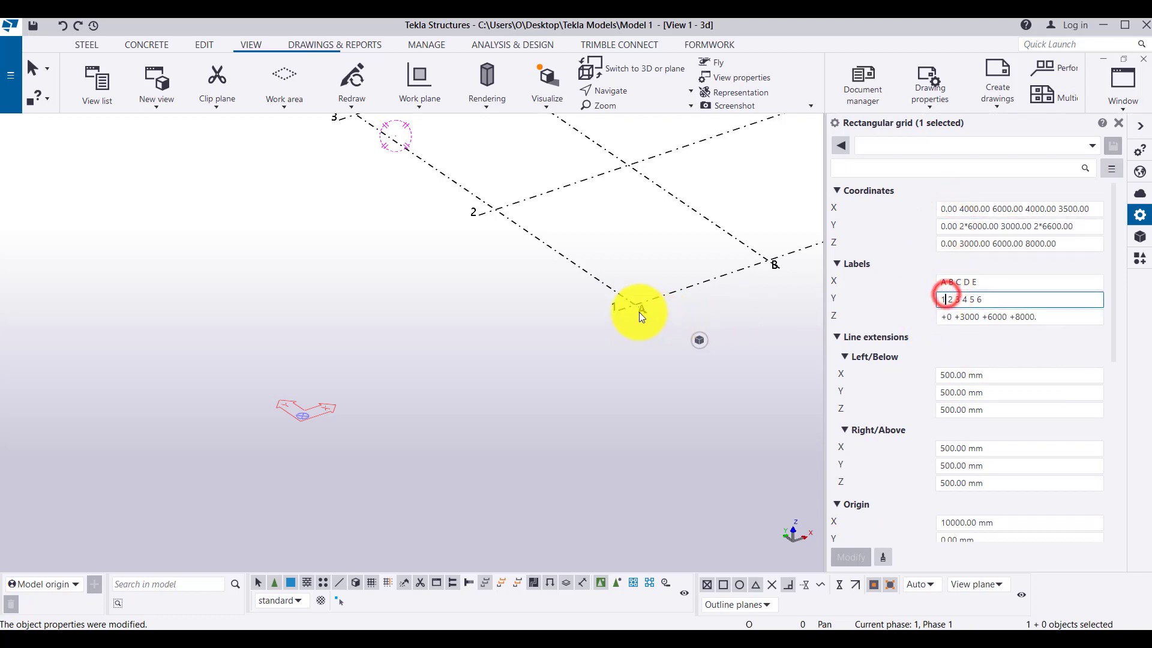
click(632, 307)
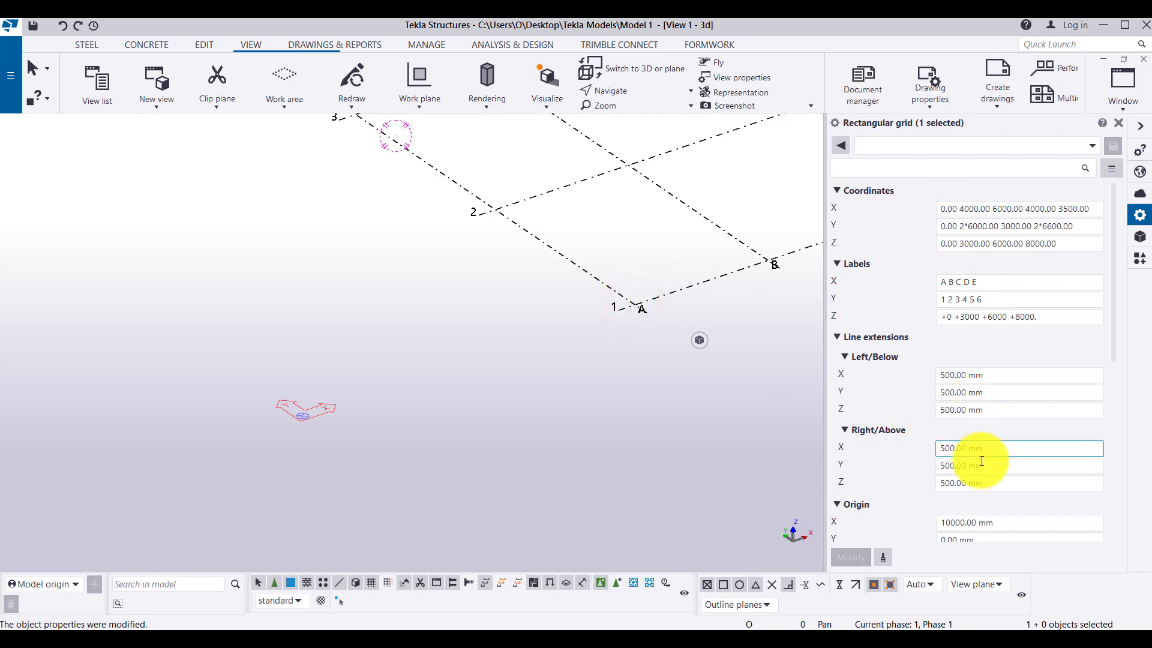
scroll(990, 489, down, 3)
drag(994, 468, 852, 467)
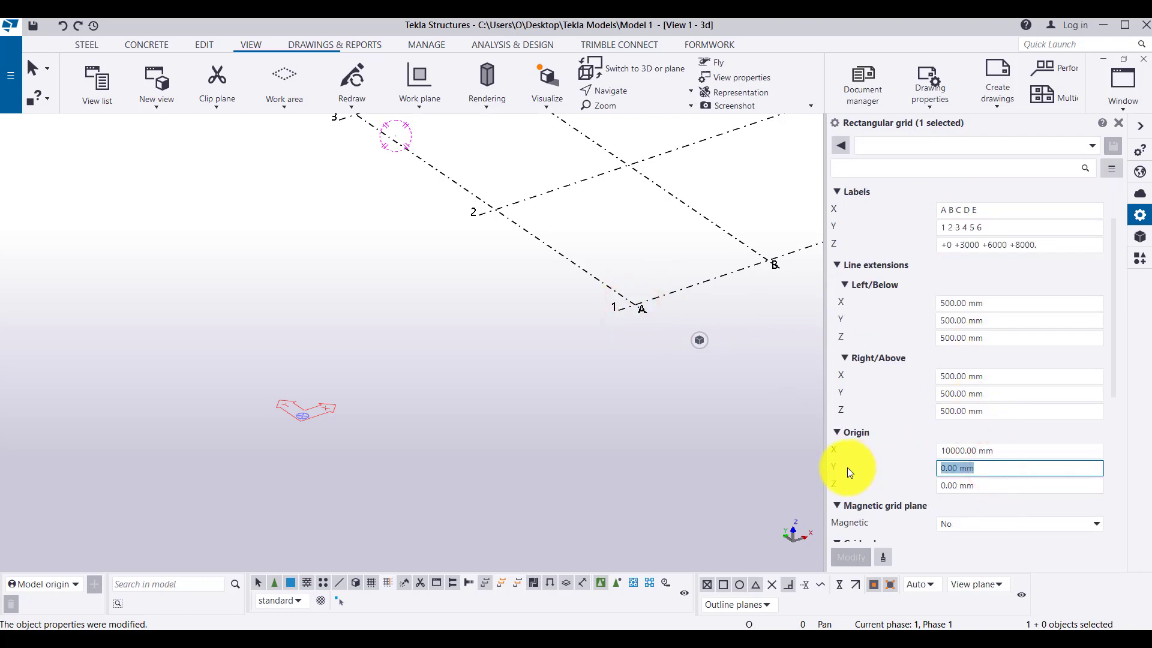
text(3000)
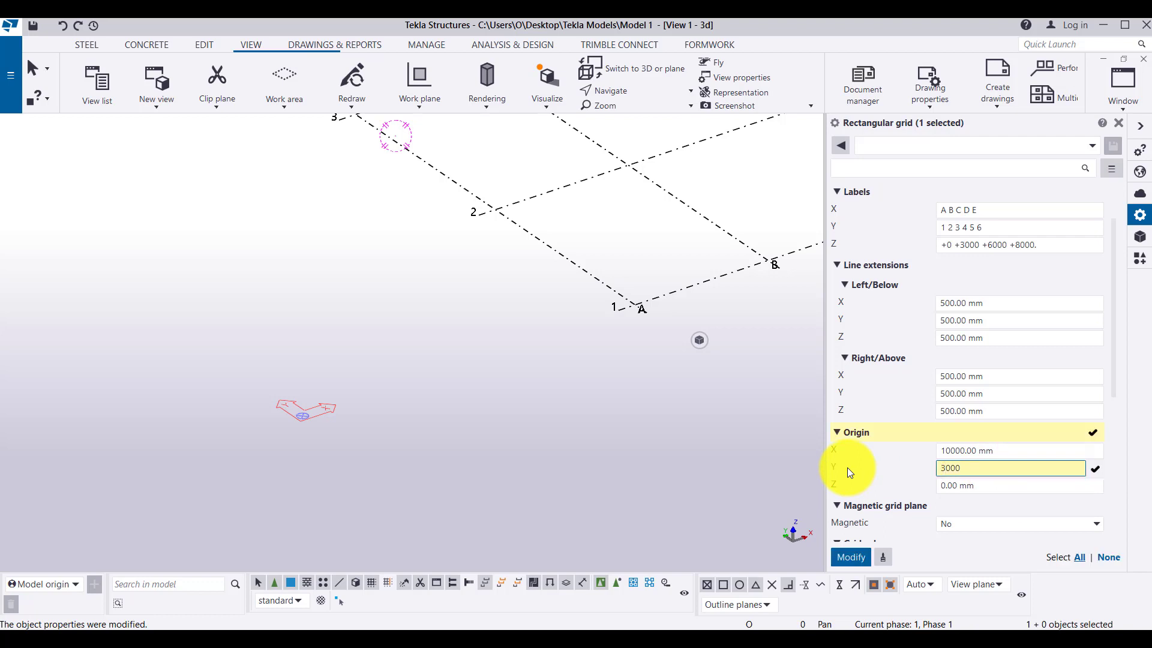
key(Return)
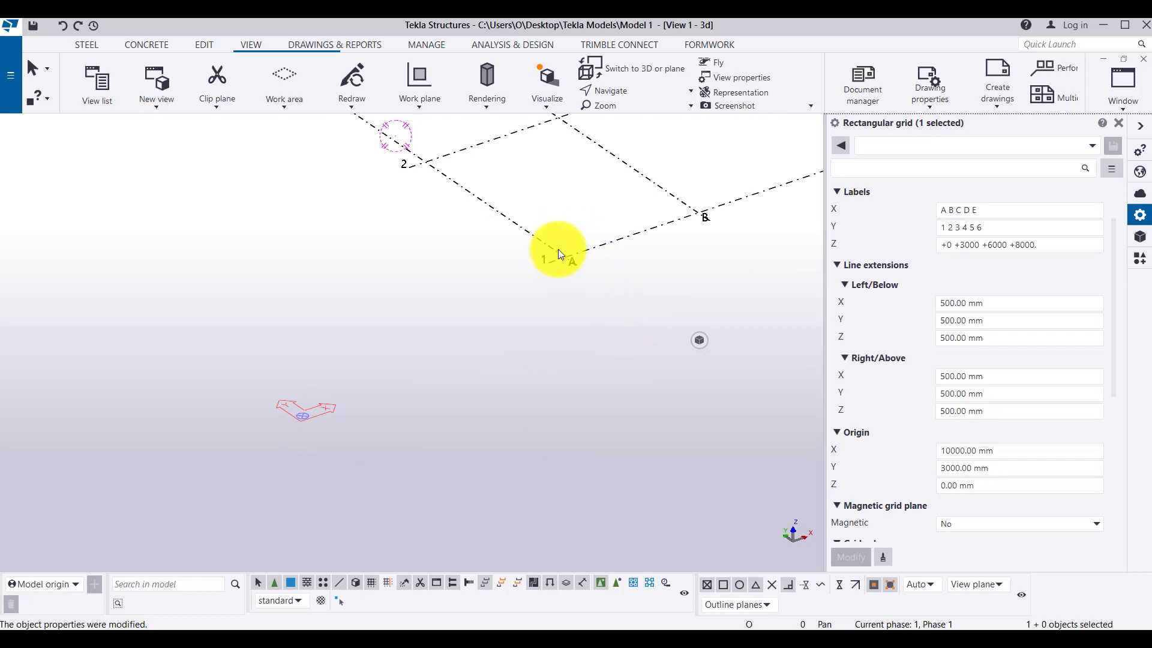
Return the grid to the model origin by setting its origin X and Y to 0 mm
click(1025, 451)
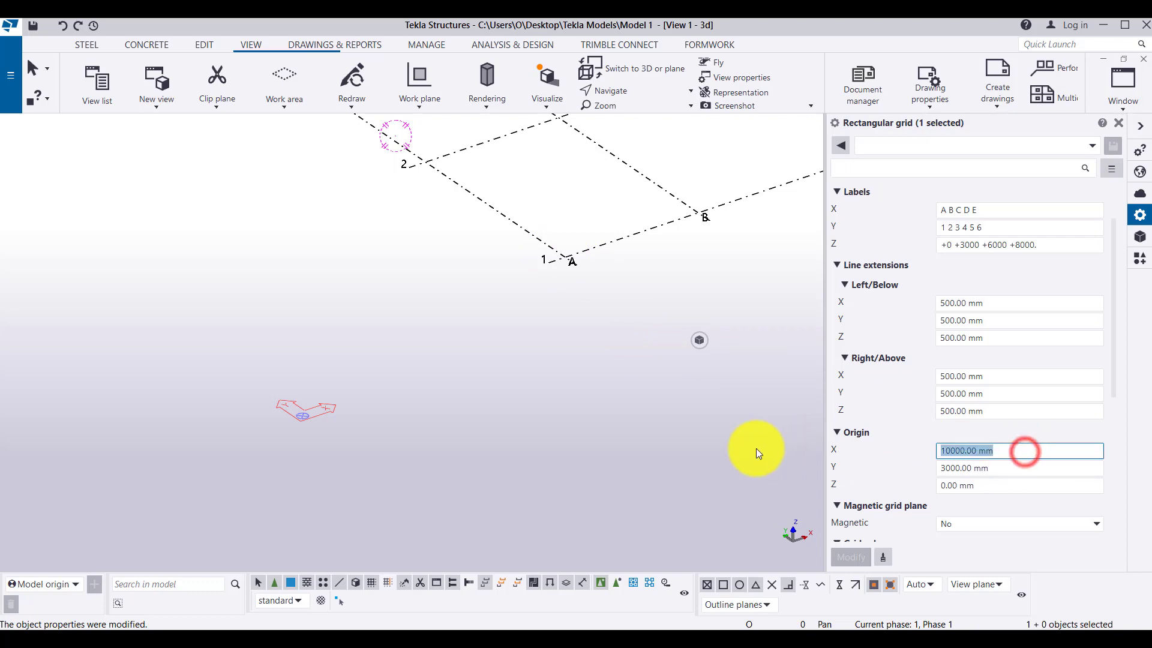
text(0)
key(Return)
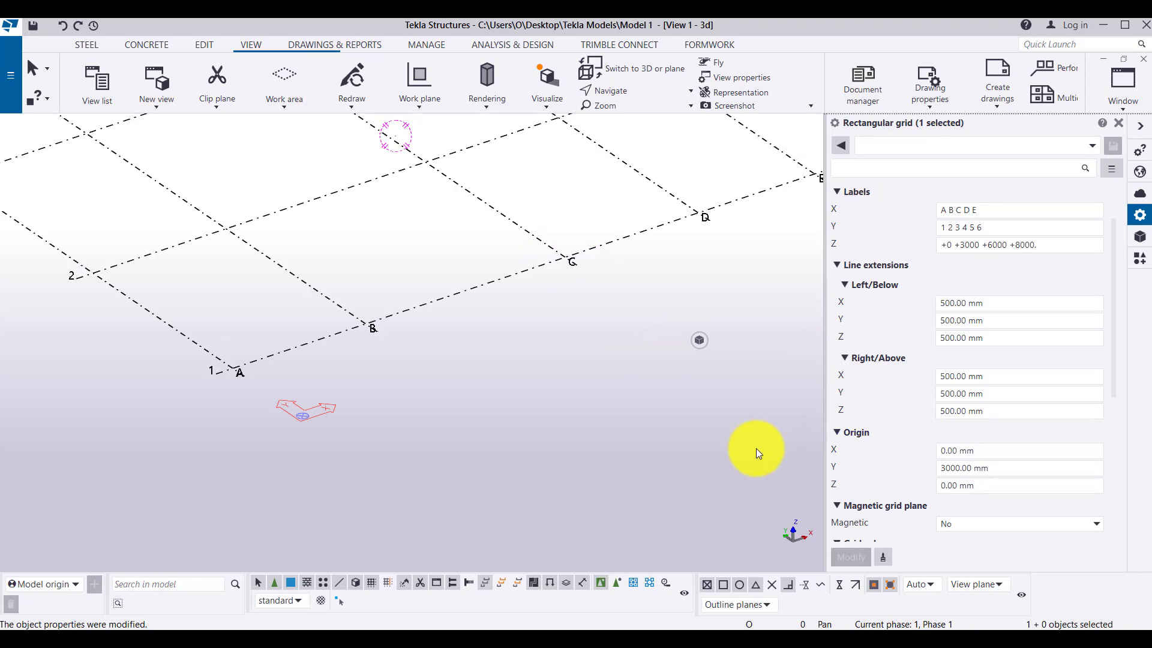
click(1027, 468)
text(0)
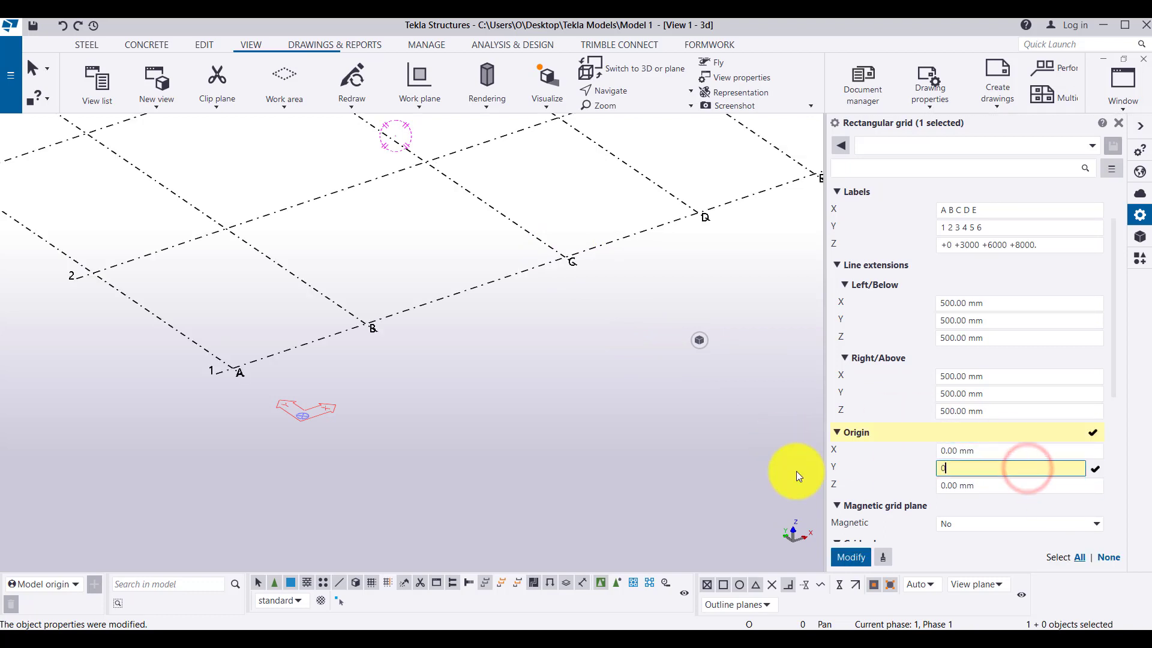
key(Return)
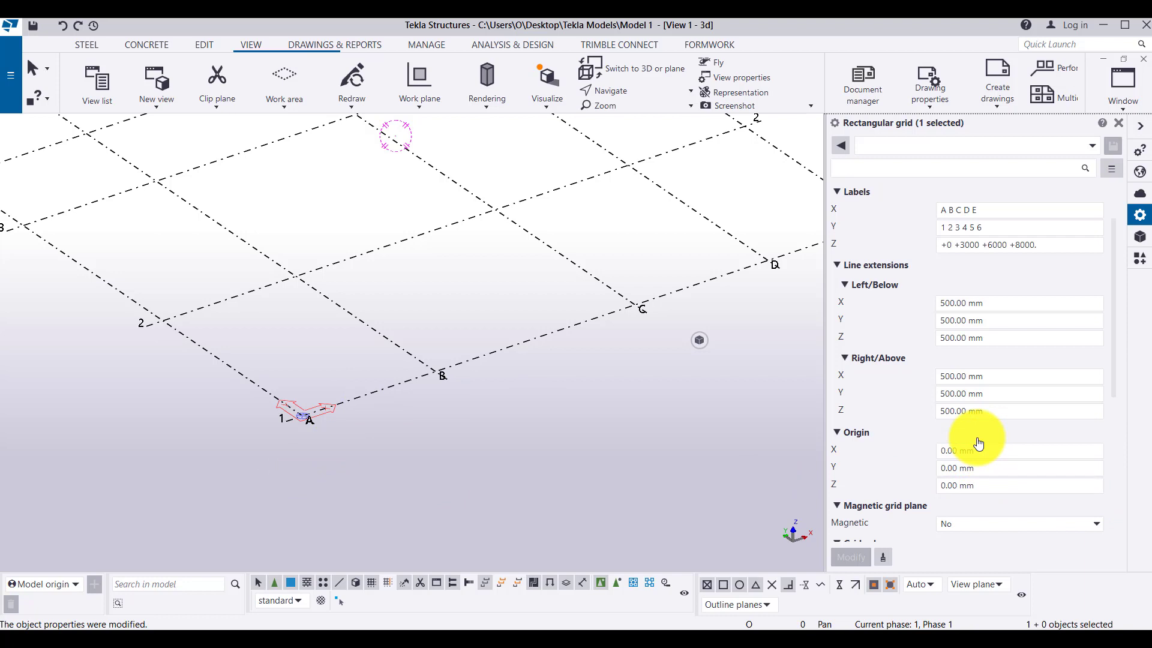
Reselect the grid by one of its lines and choose No for its Magnetic grid plane option
scroll(980, 444, down, 2)
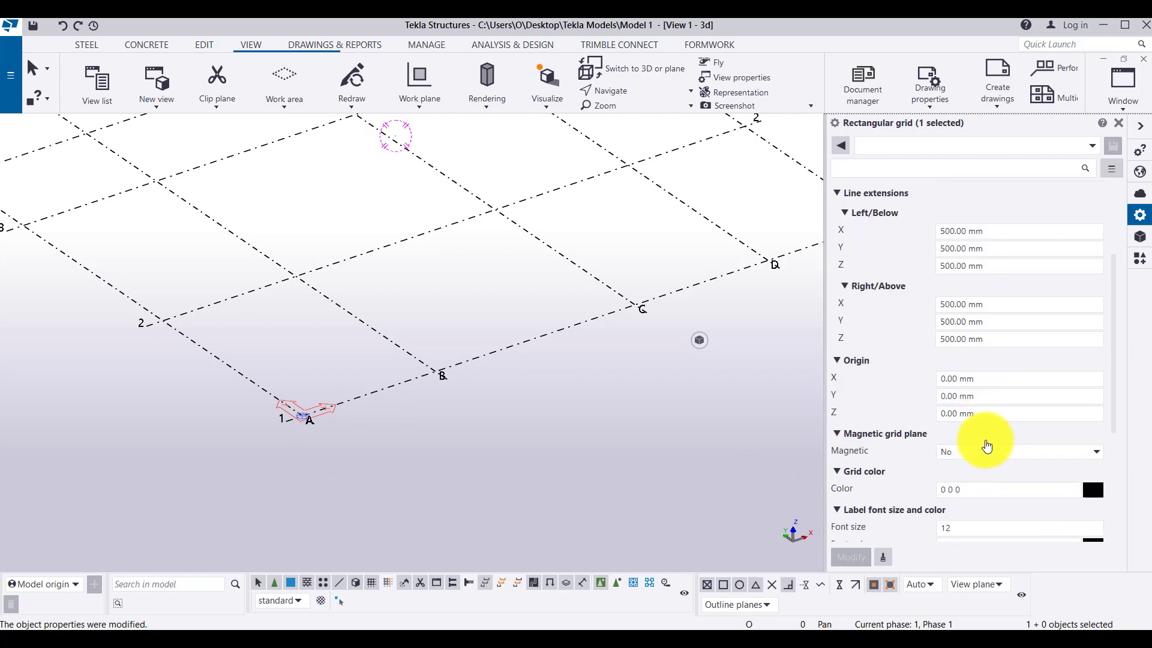
scroll(987, 446, down, 2)
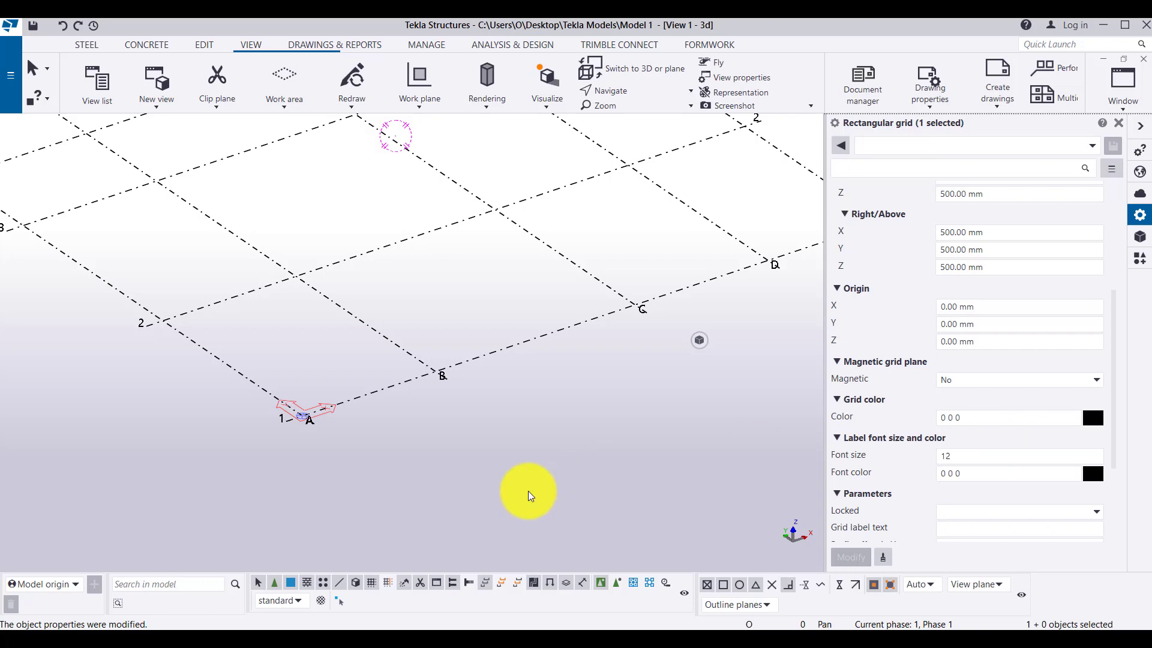
click(528, 491)
middle_drag(402, 390, 472, 437)
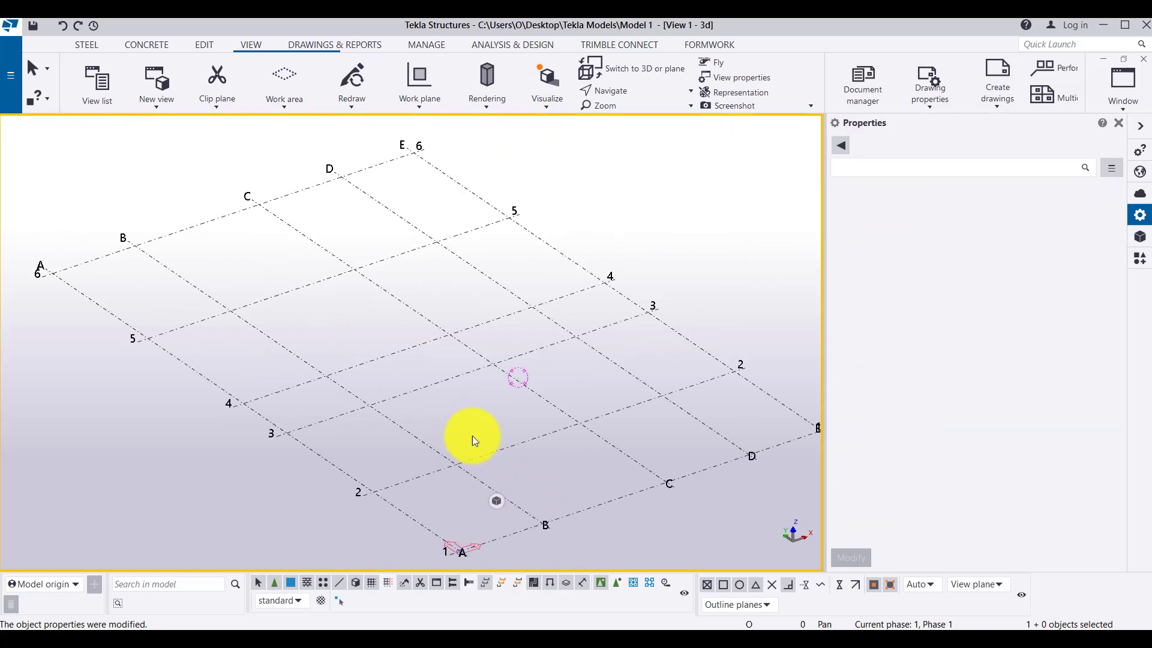
scroll(201, 298, up, 5)
scroll(290, 399, down, 2)
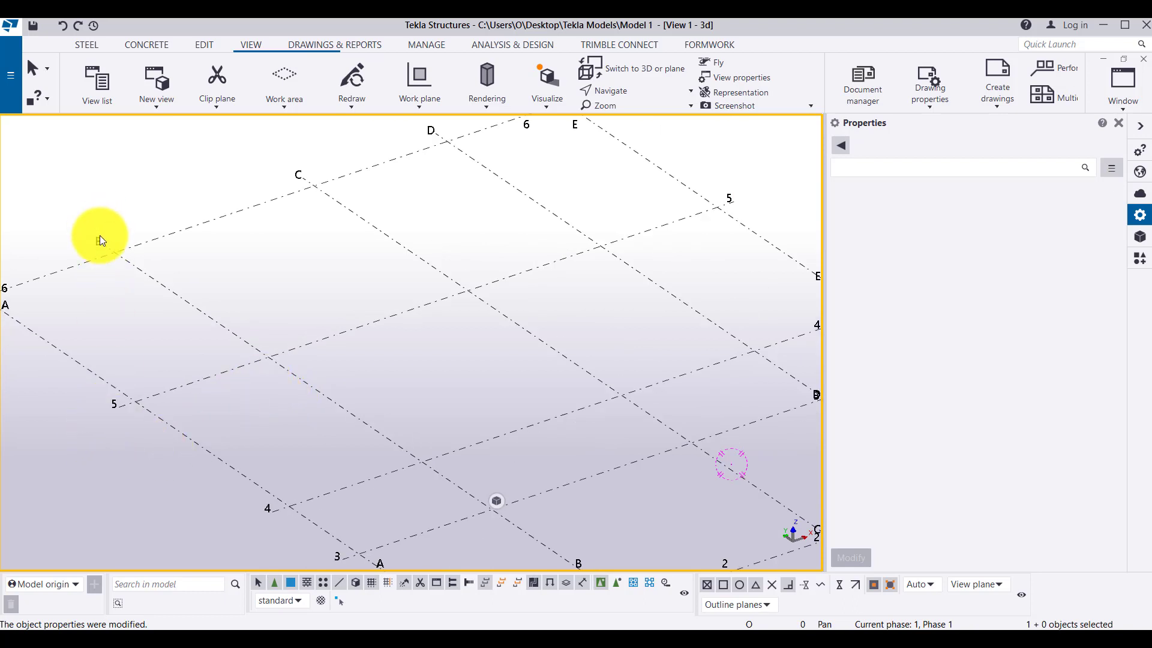
click(249, 366)
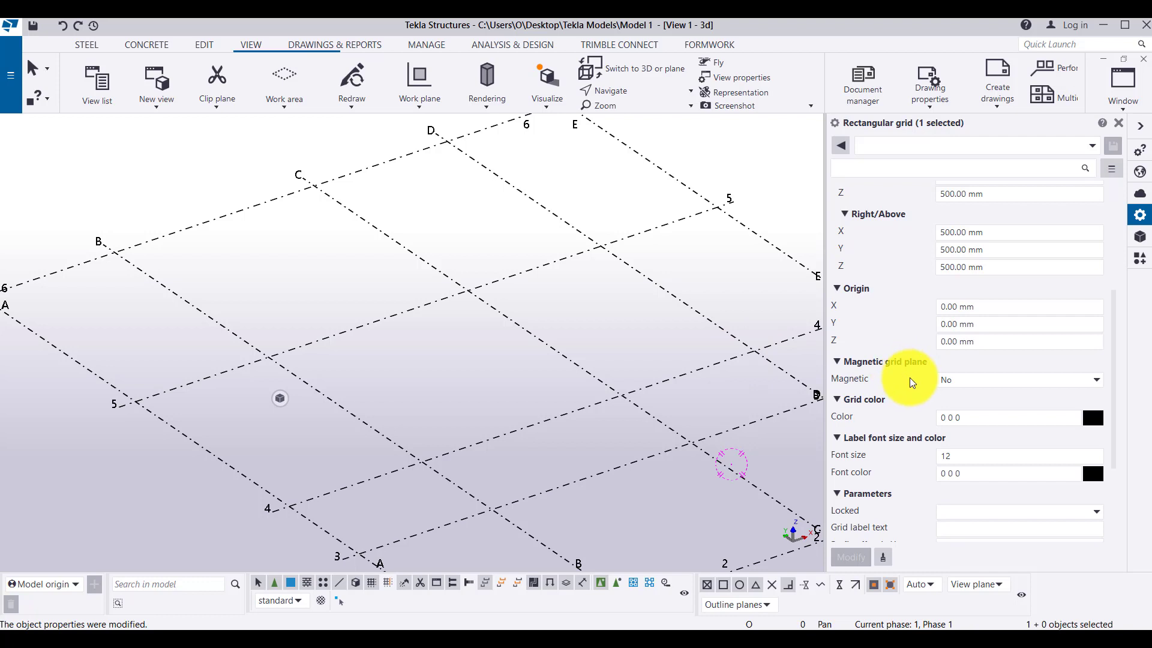
click(968, 387)
click(960, 395)
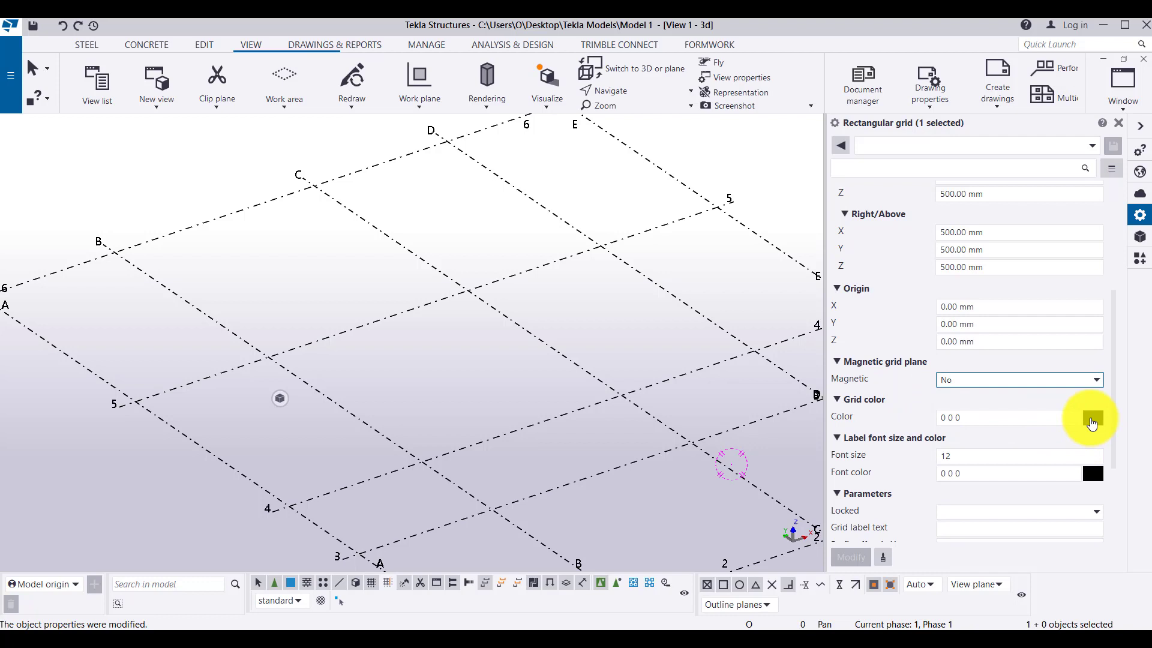
Set the grid's line color to green 119 201 82 and apply the change to the model
click(1092, 420)
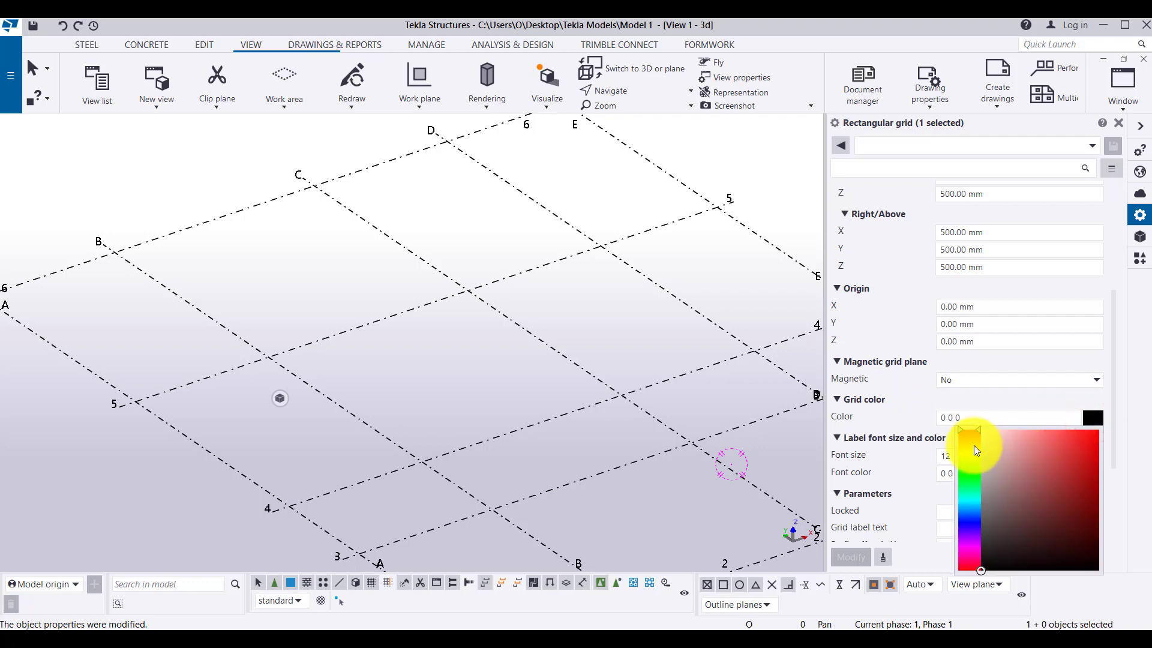
drag(969, 444, 970, 439)
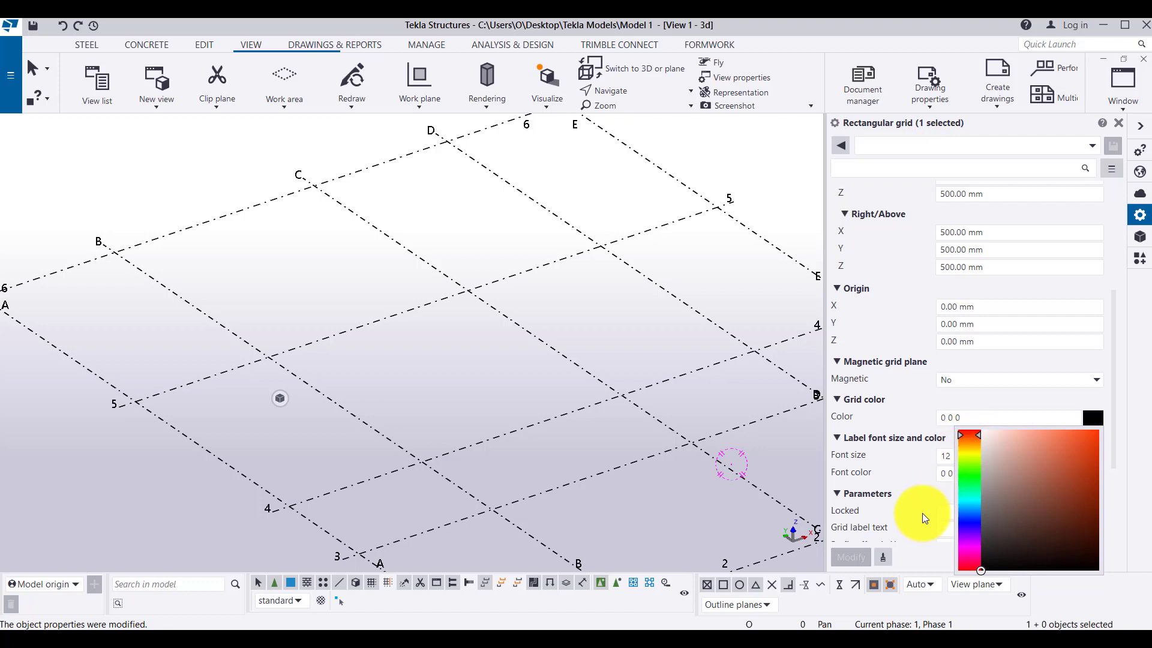
drag(1014, 487, 1048, 527)
mouse_move(962, 475)
mouse_down()
mouse_move(969, 463)
mouse_move(970, 485)
mouse_move(971, 469)
mouse_up()
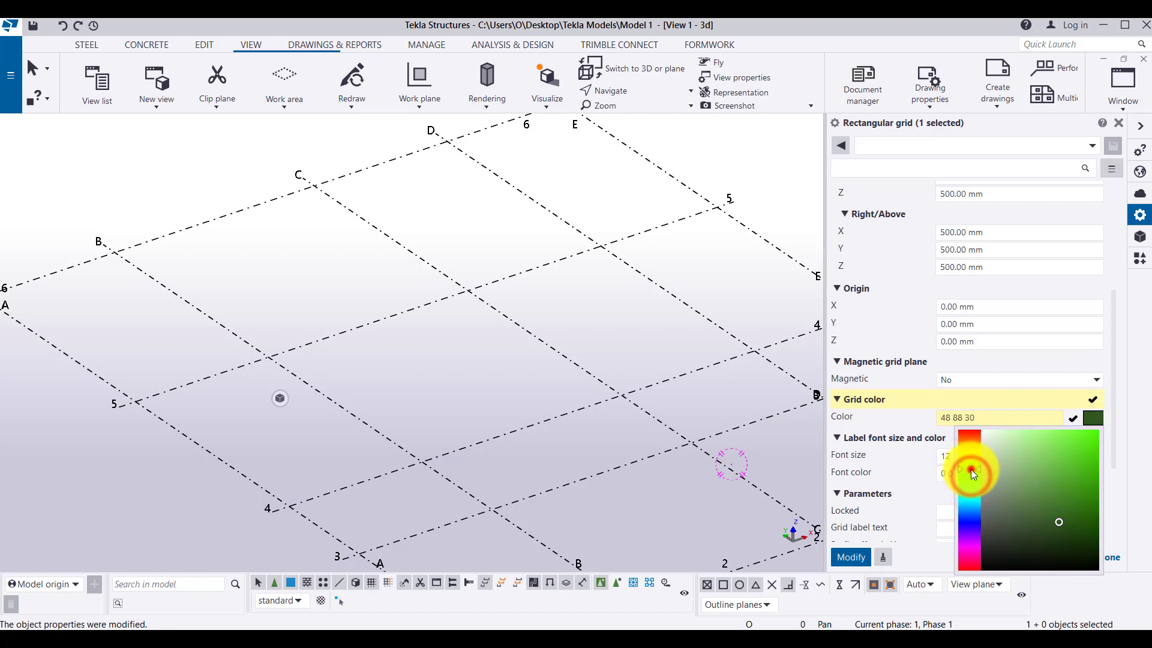
drag(1071, 487, 1053, 463)
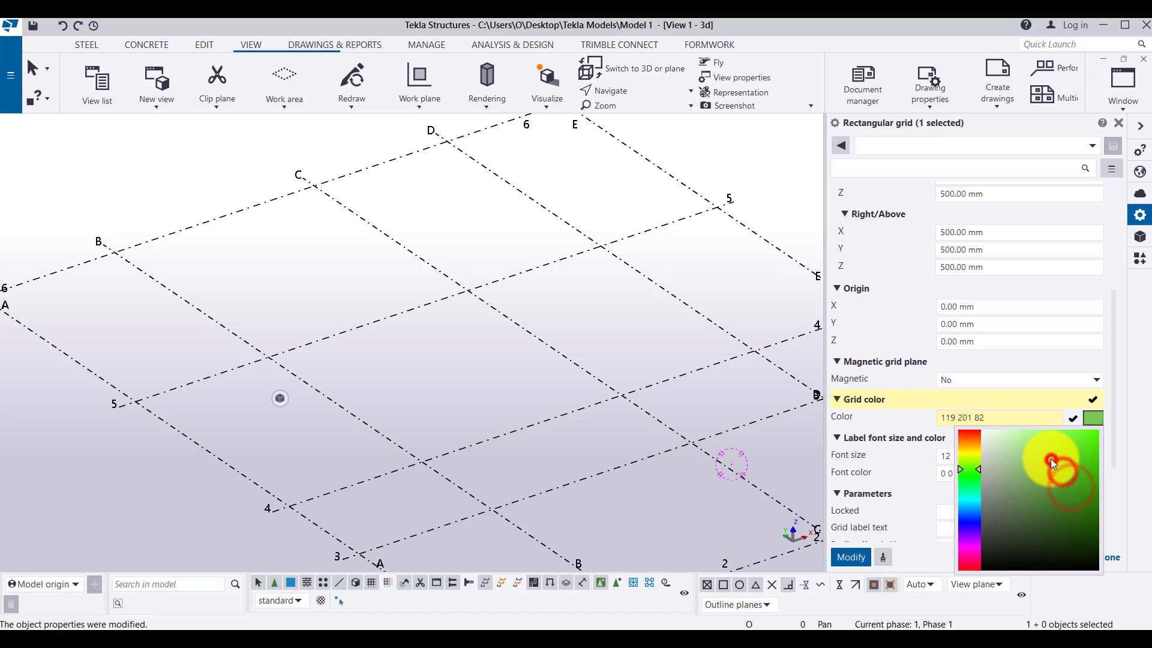
click(855, 563)
scroll(254, 313, down, 4)
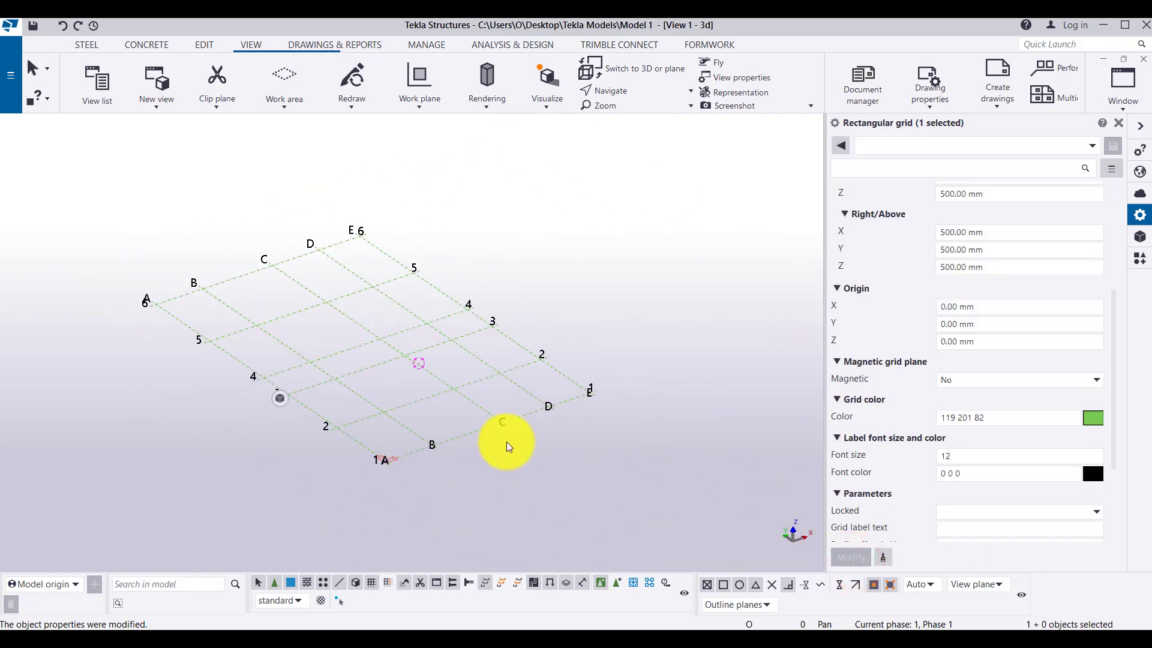
scroll(507, 444, up, 4)
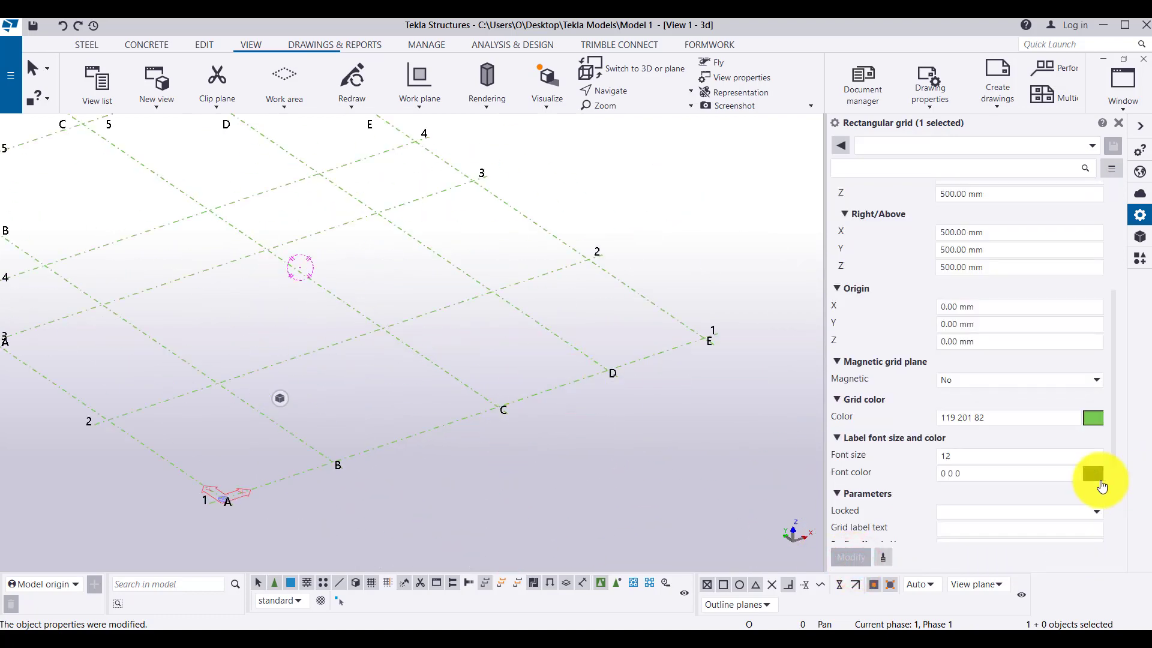
Set the font size of the grid labels to 25
scroll(990, 457, down, 1)
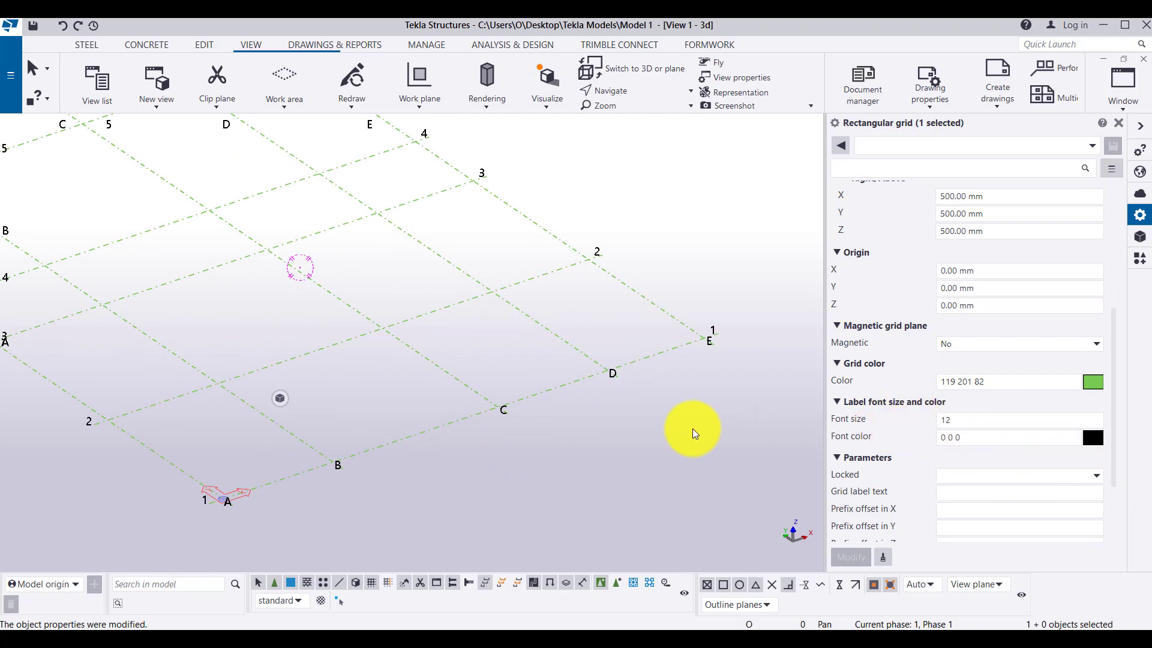
scroll(334, 444, up, 5)
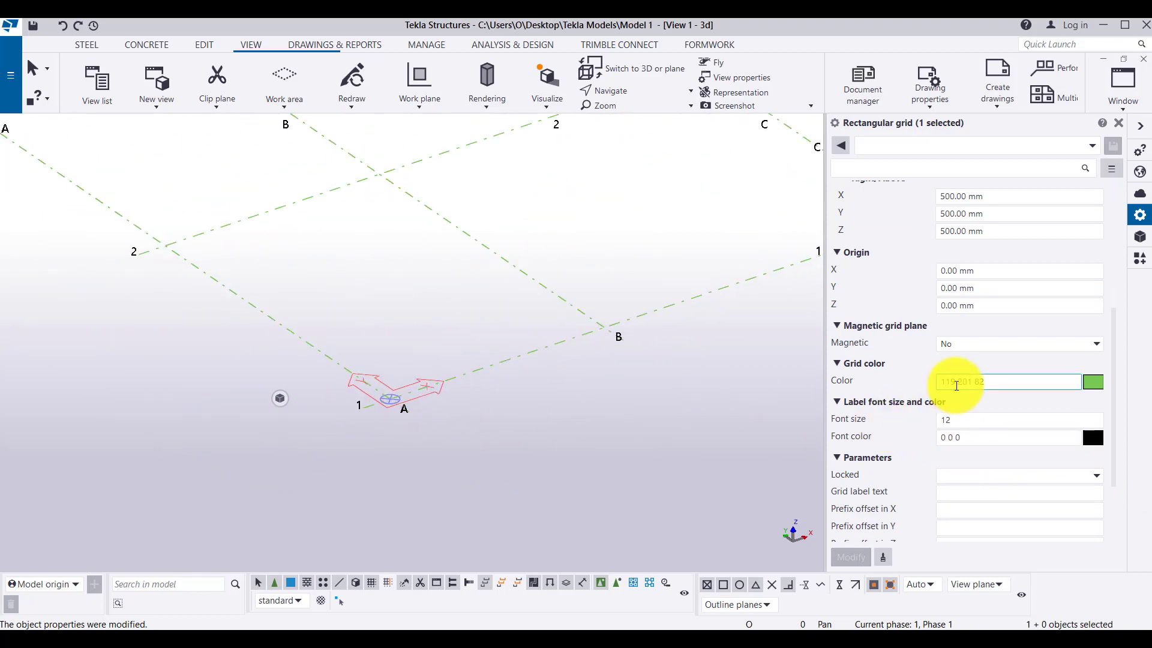
click(958, 420)
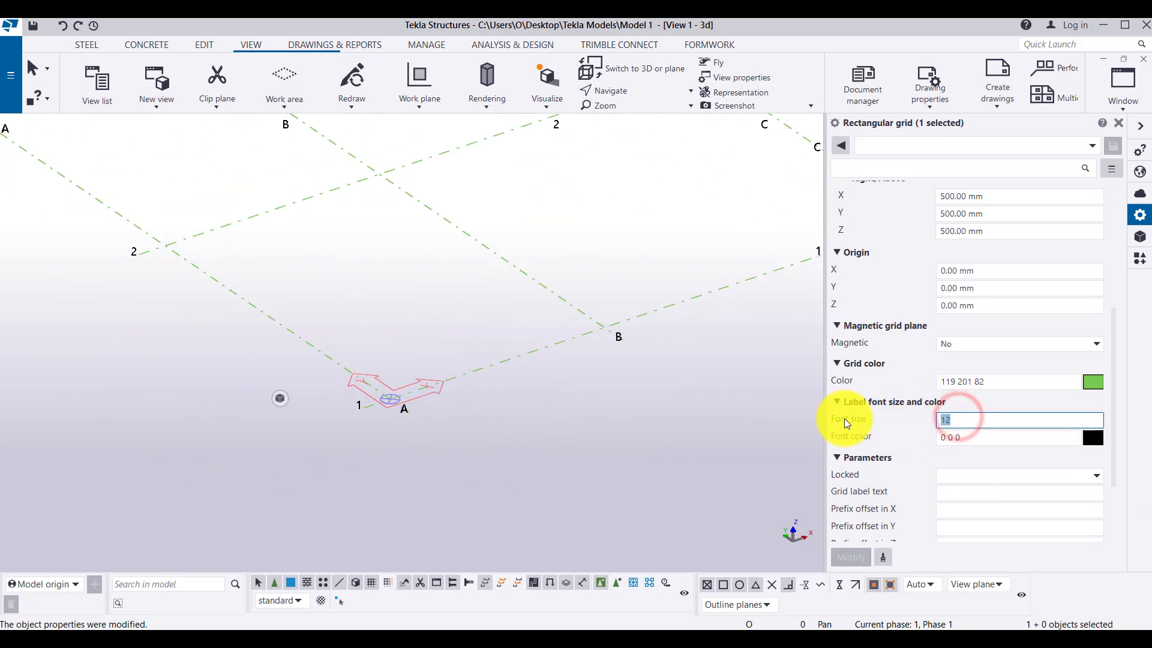
text(25)
key(Return)
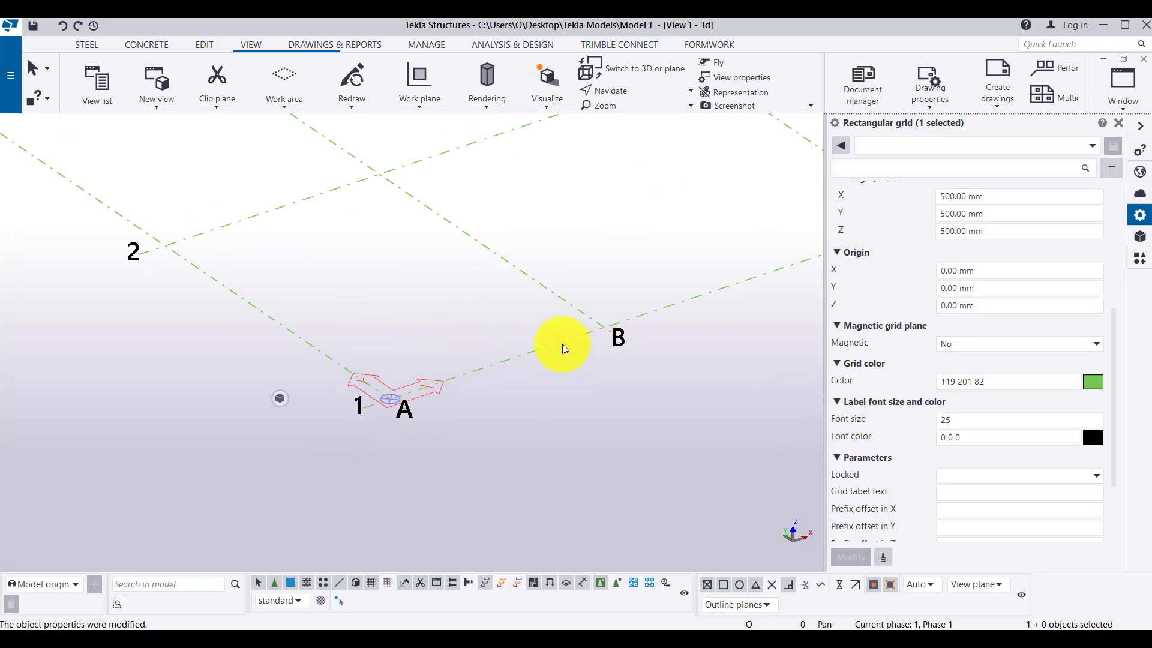
Set the grid labels' font color to red 203 45 15, apply it, and dismiss the Creation of Views Along Grid Lines dialog
click(1092, 438)
click(970, 460)
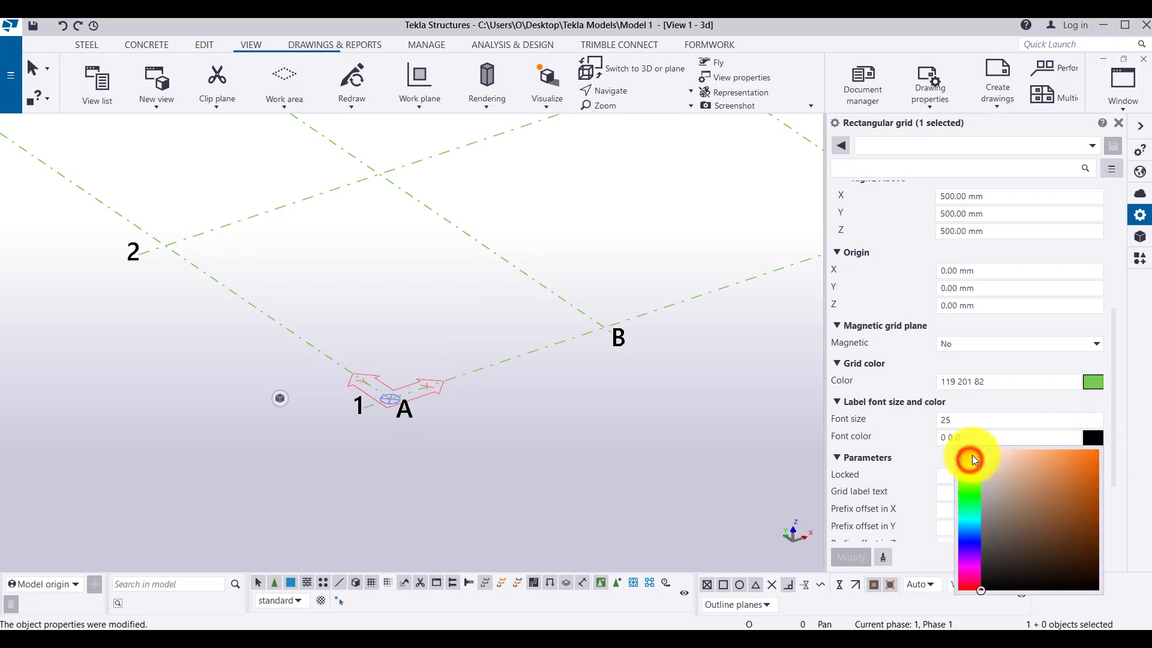
click(972, 453)
click(1089, 478)
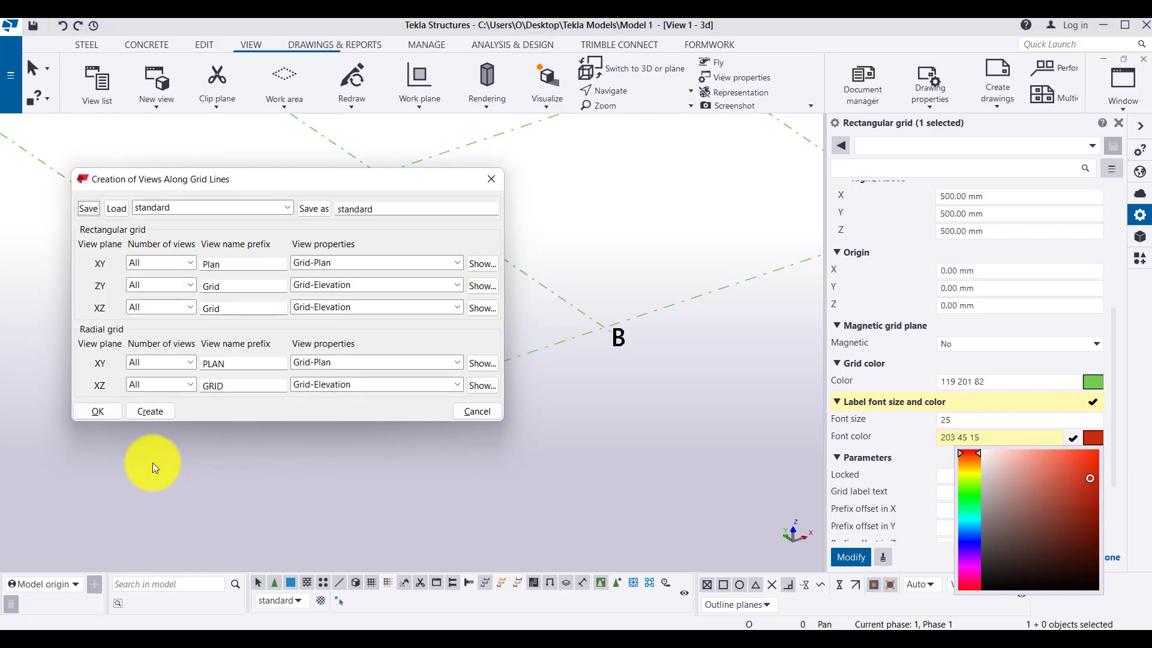
click(479, 410)
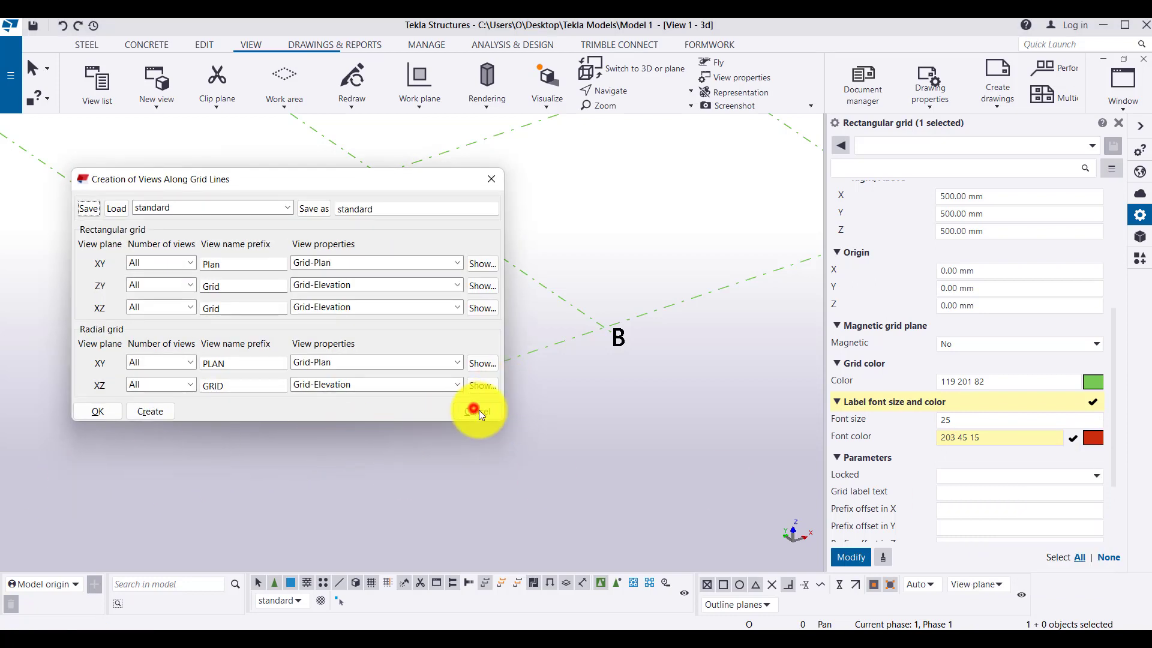
click(851, 558)
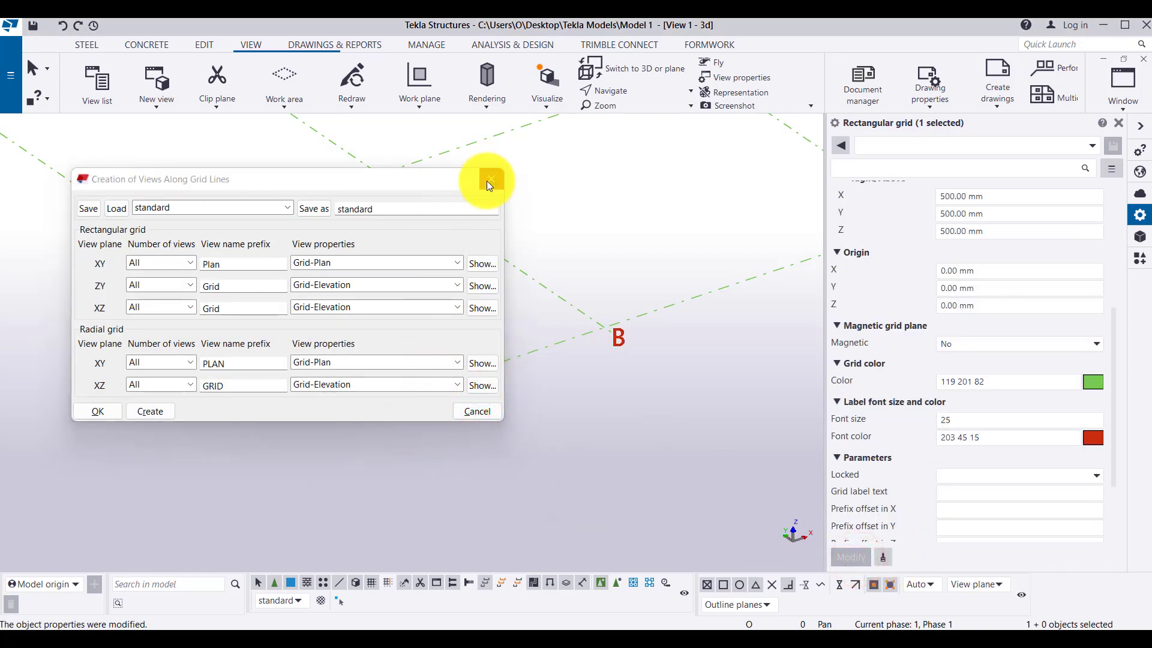
click(490, 183)
Examine the line and label colors and the label size across the whole grid, both close up and from afar
scroll(456, 420, down, 7)
scroll(408, 342, up, 3)
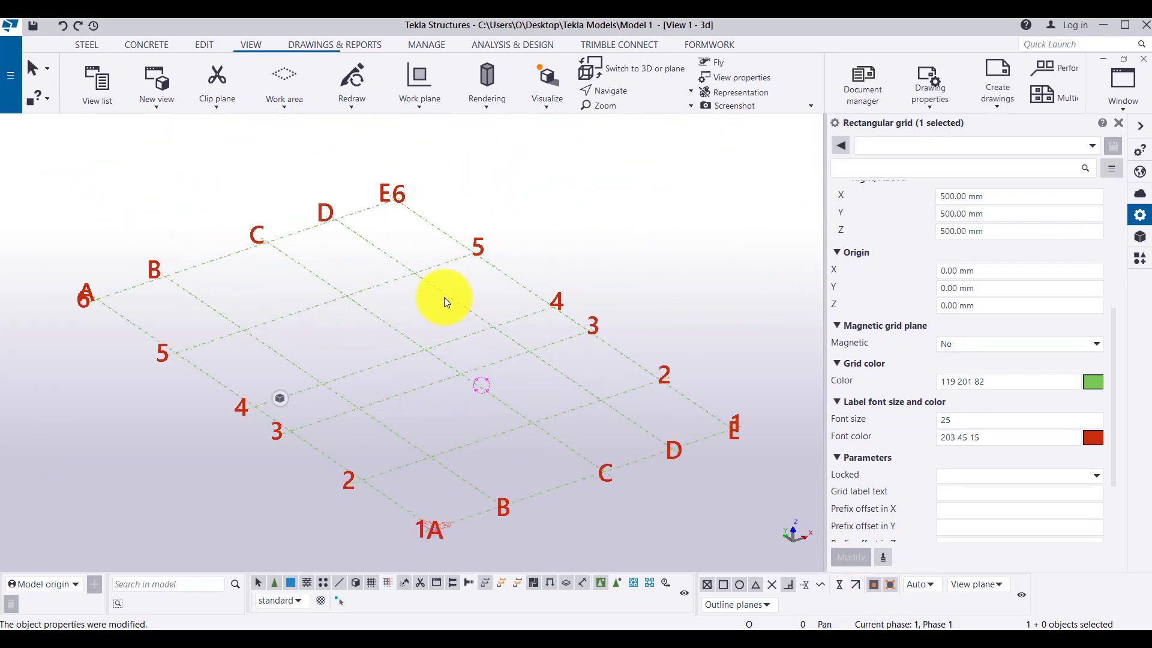
scroll(455, 290, up, 2)
scroll(471, 336, down, 3)
scroll(498, 390, up, 4)
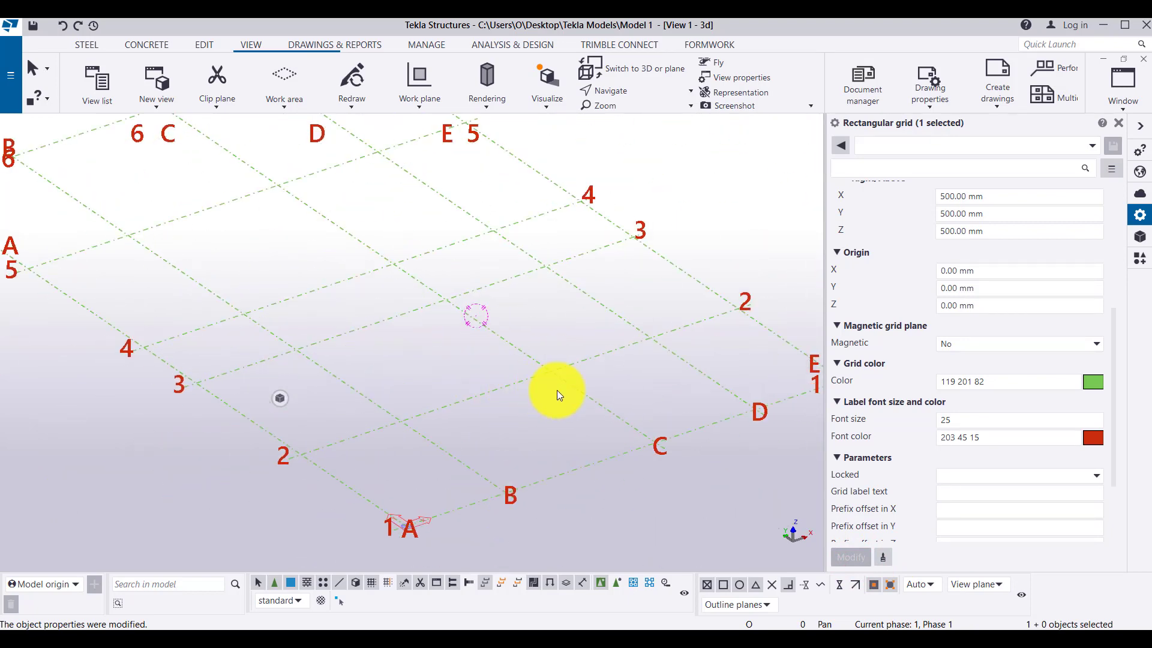
scroll(497, 386, down, 4)
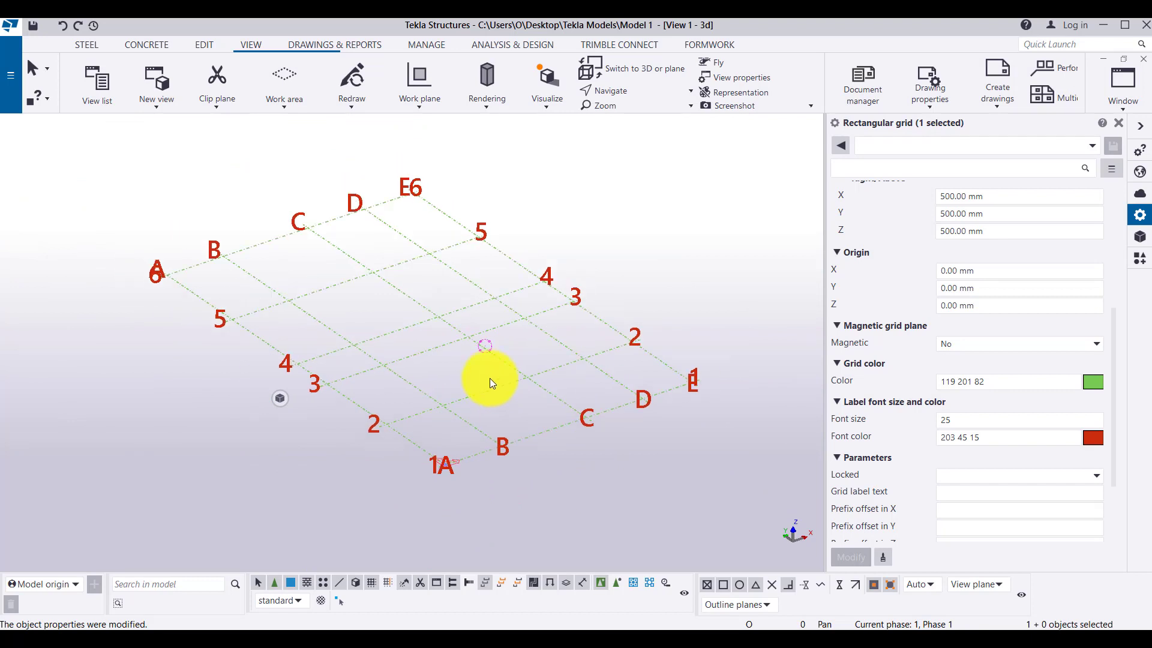
middle_drag(487, 358, 504, 405)
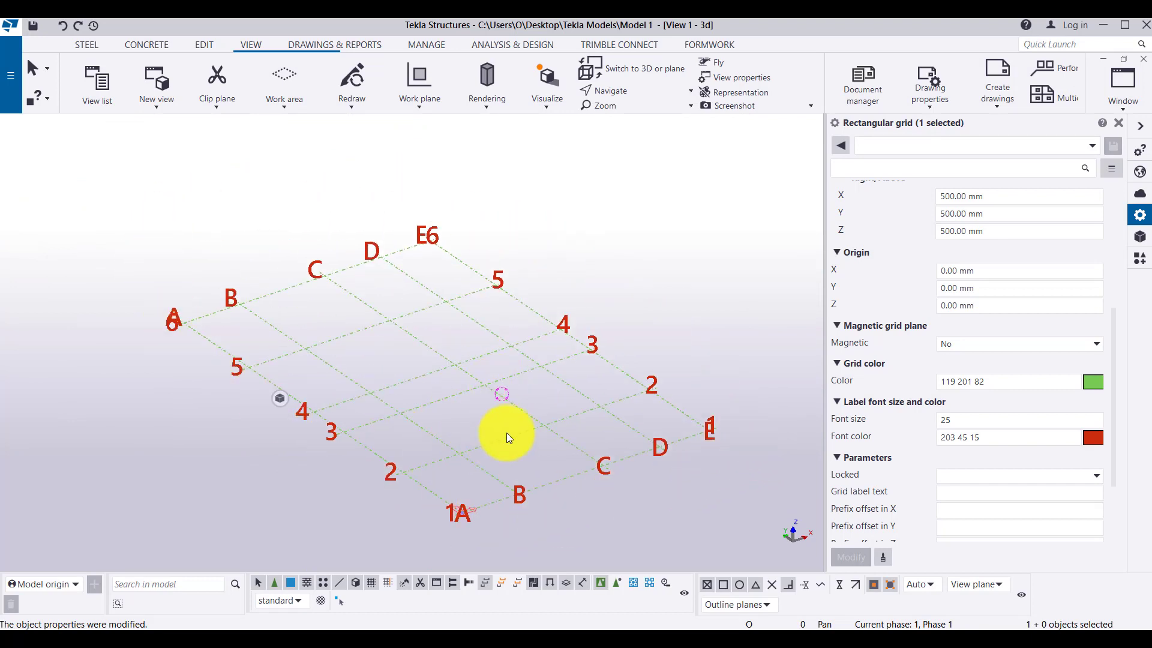
middle_drag(523, 429, 490, 403)
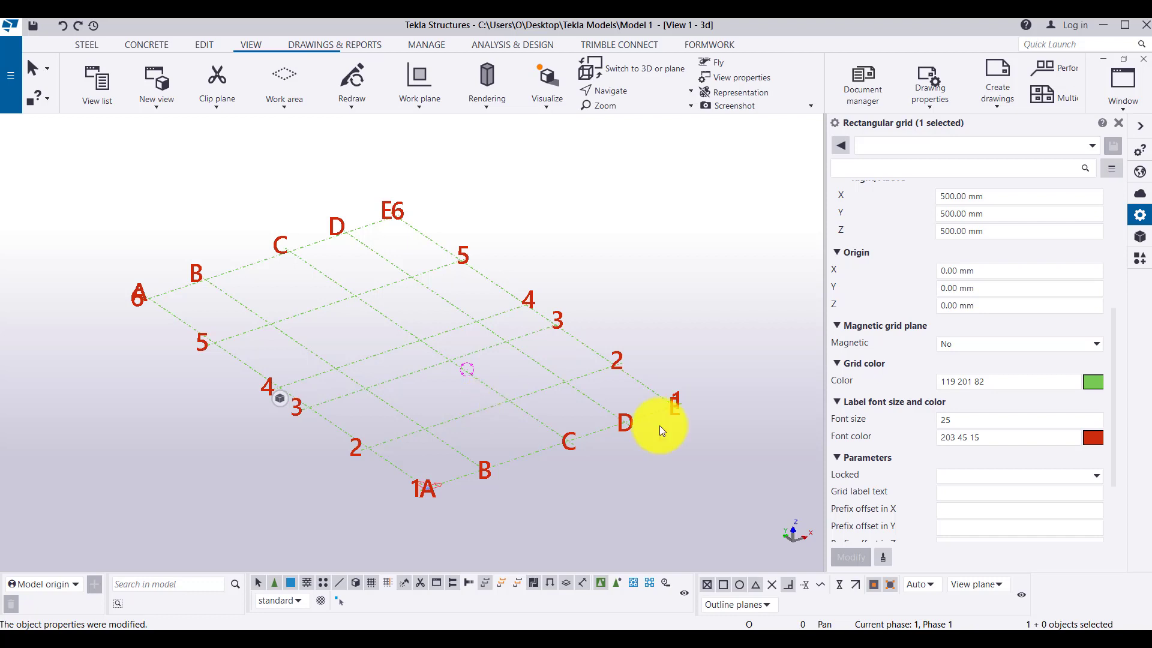
Review the grid's remaining parameters, including the prefix and axis offsets, and deselect the grid
scroll(1042, 471, down, 3)
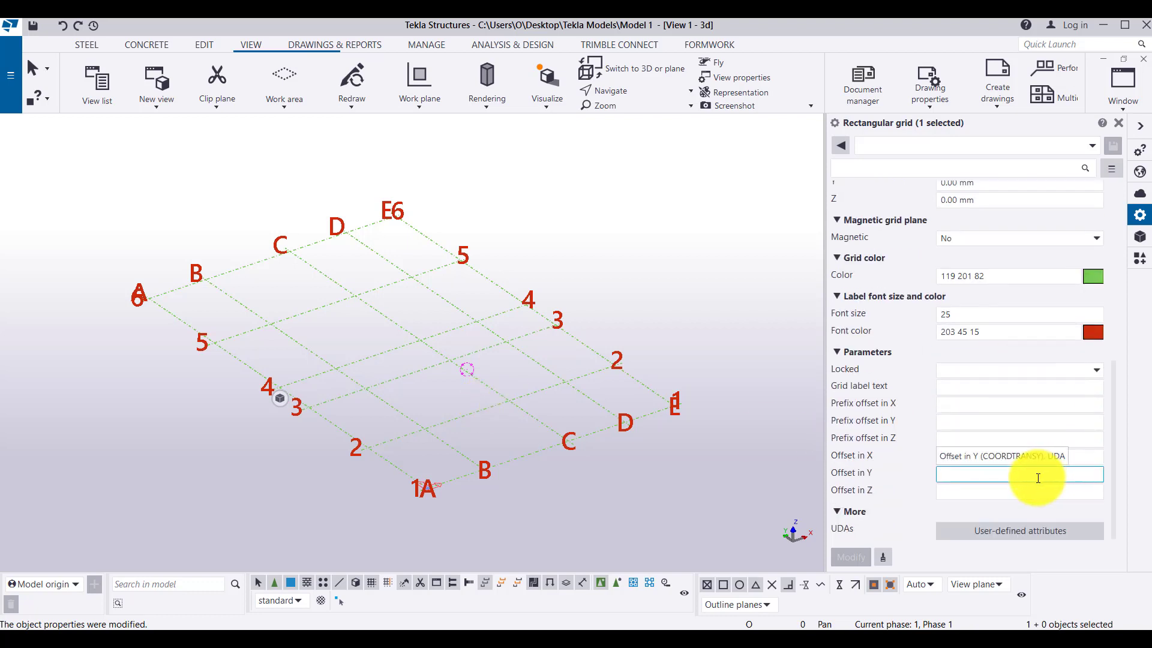
click(585, 512)
click(739, 455)
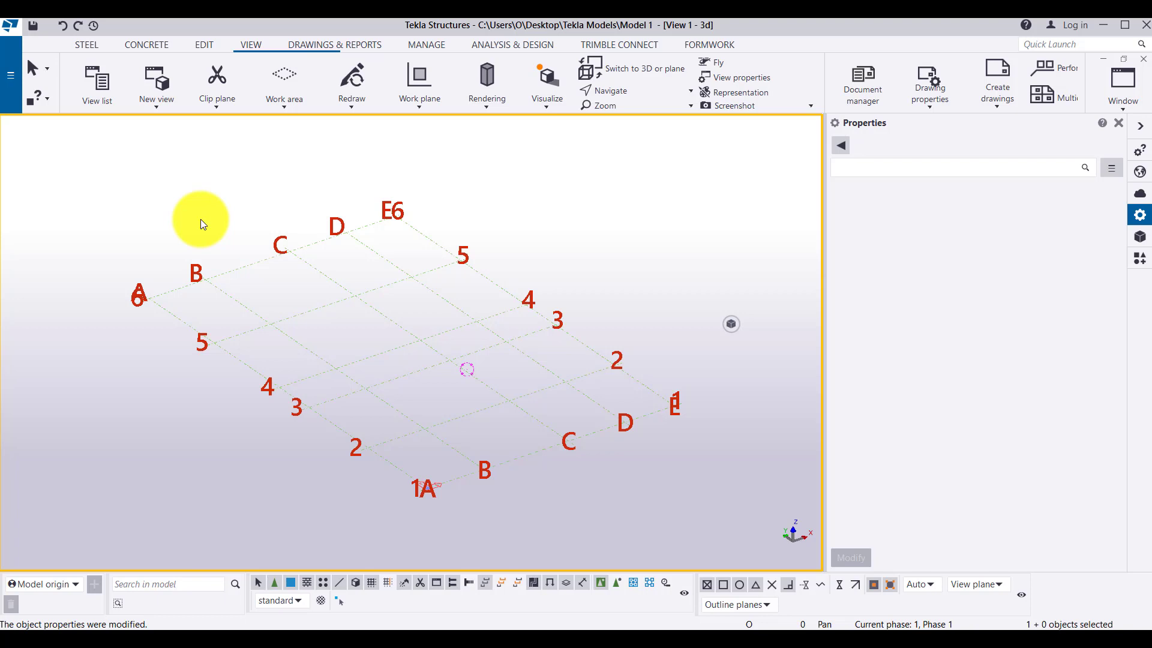
Look up the commands available for creating rectangular and radial grids and for adding grid lines
scroll(424, 337, down, 5)
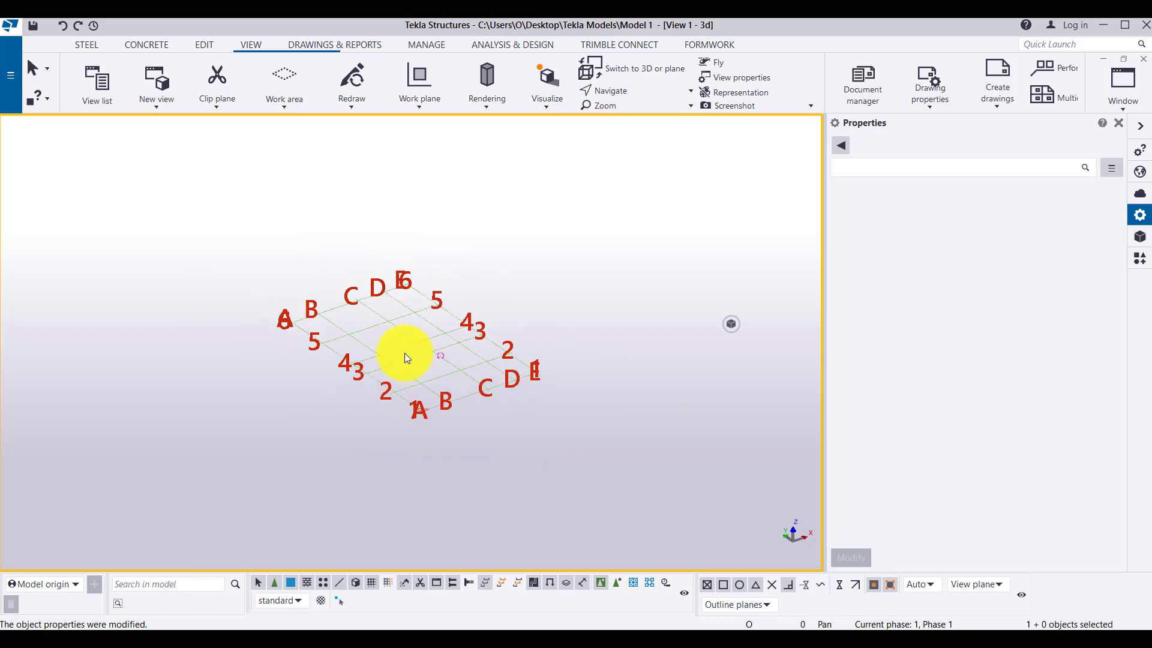
scroll(368, 311, up, 1)
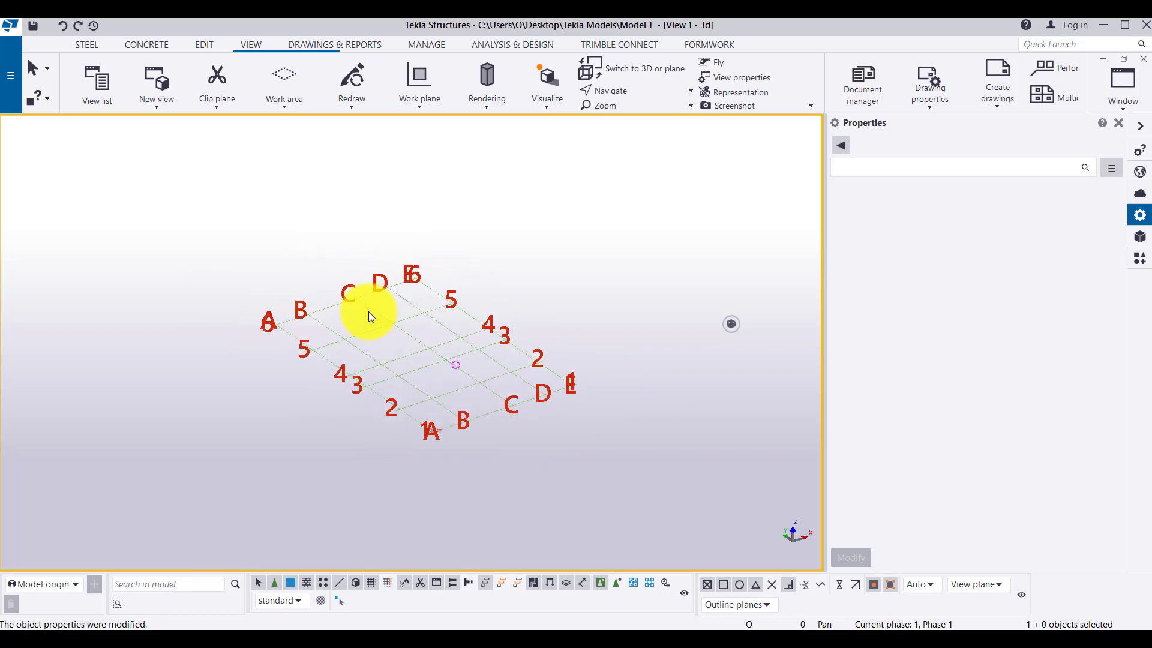
click(204, 46)
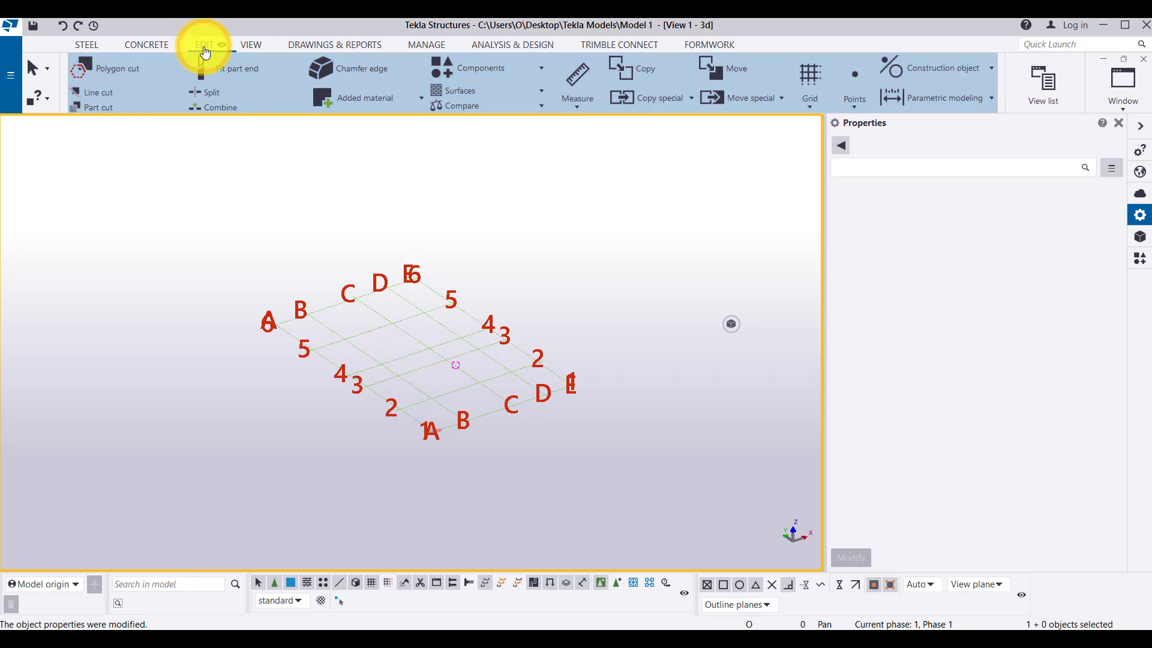
click(801, 111)
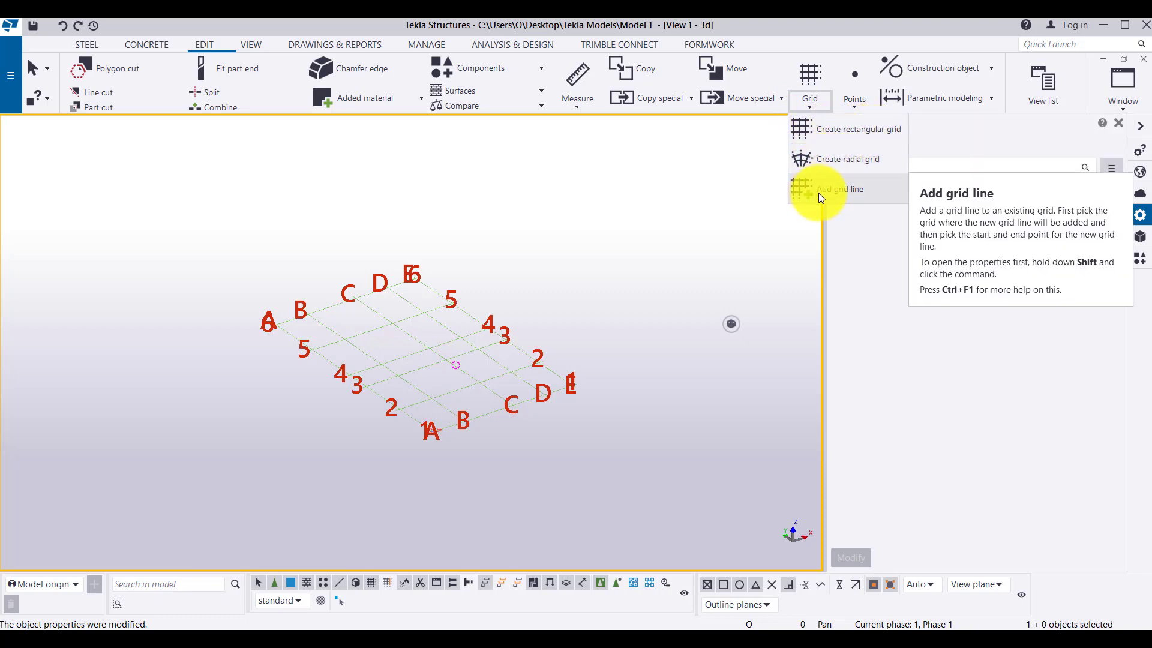
click(717, 214)
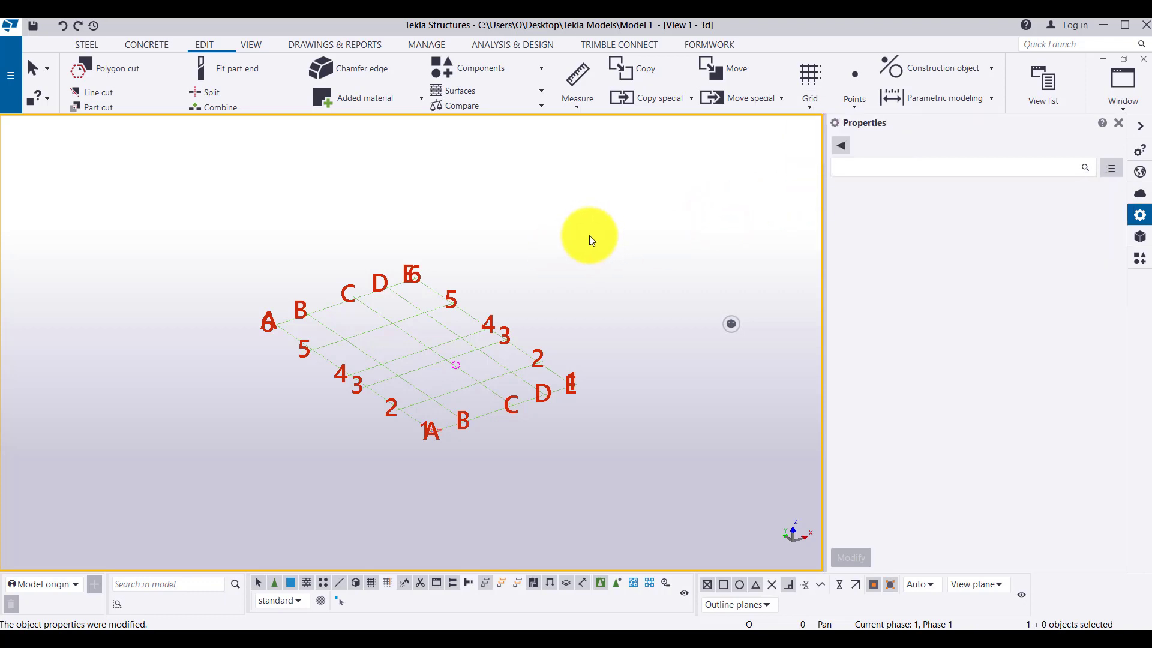
Try to copy the selected grid, picking the A-1 corner as the copy origin
middle_drag(591, 241, 591, 260)
scroll(423, 389, up, 1)
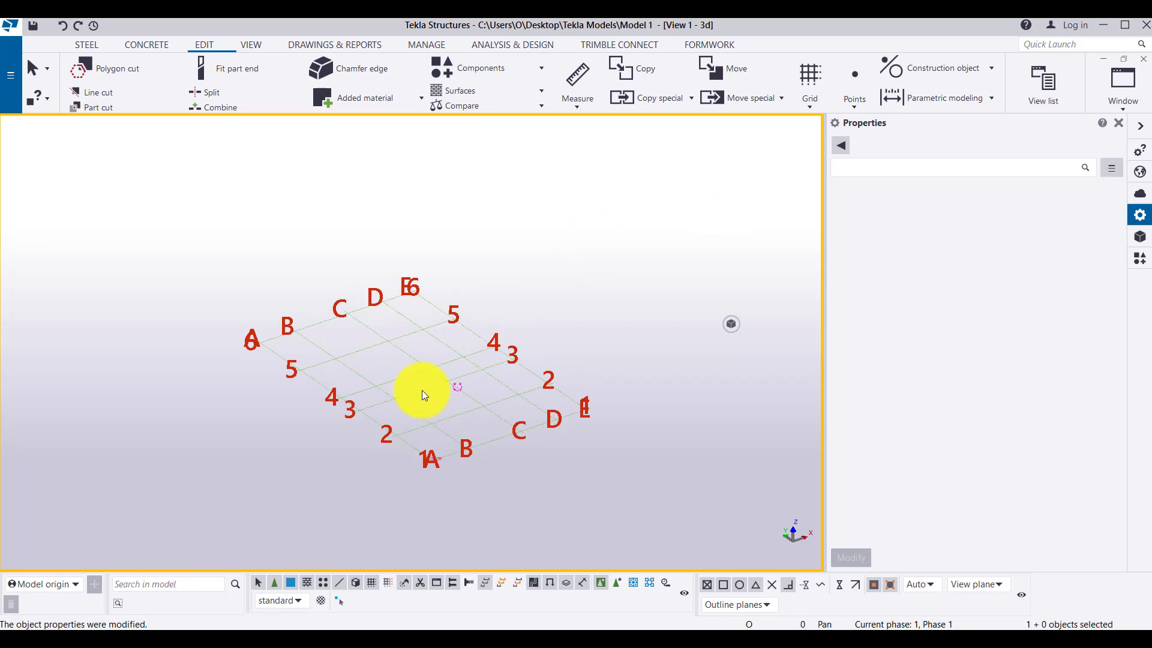
click(422, 390)
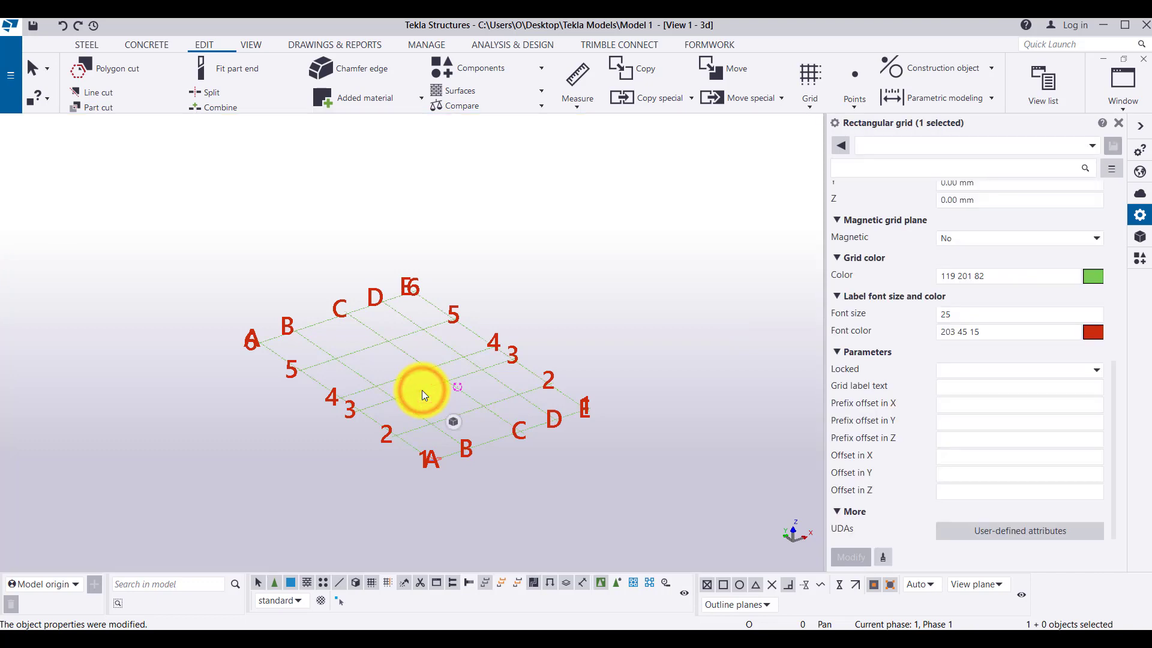
right_click(422, 390)
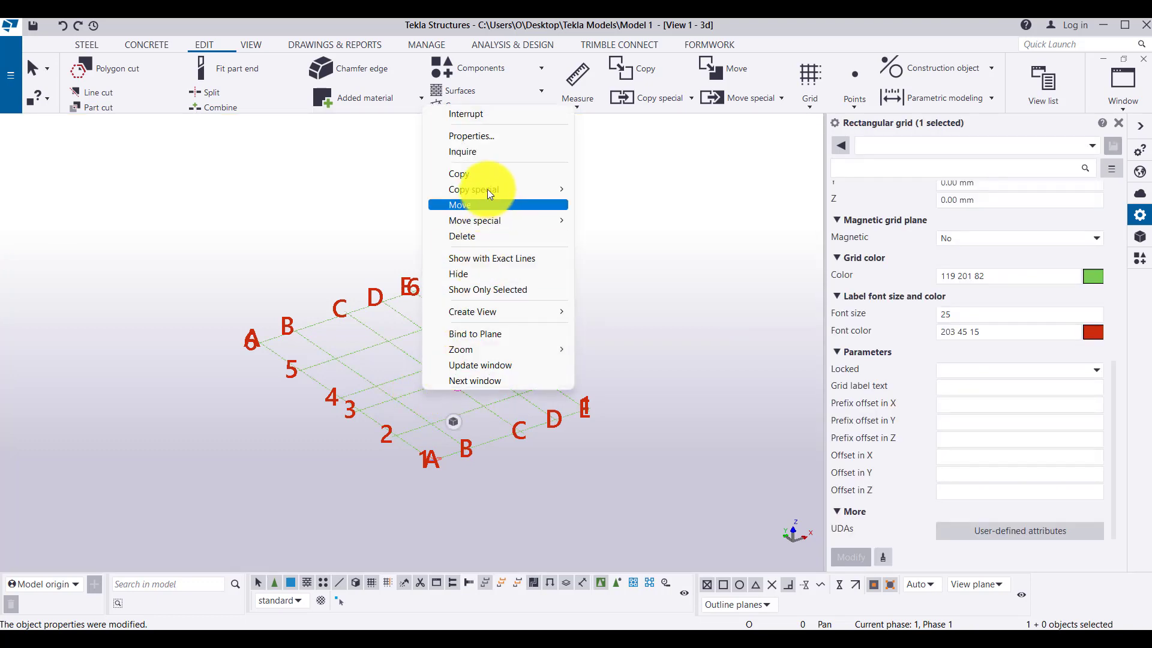
click(488, 174)
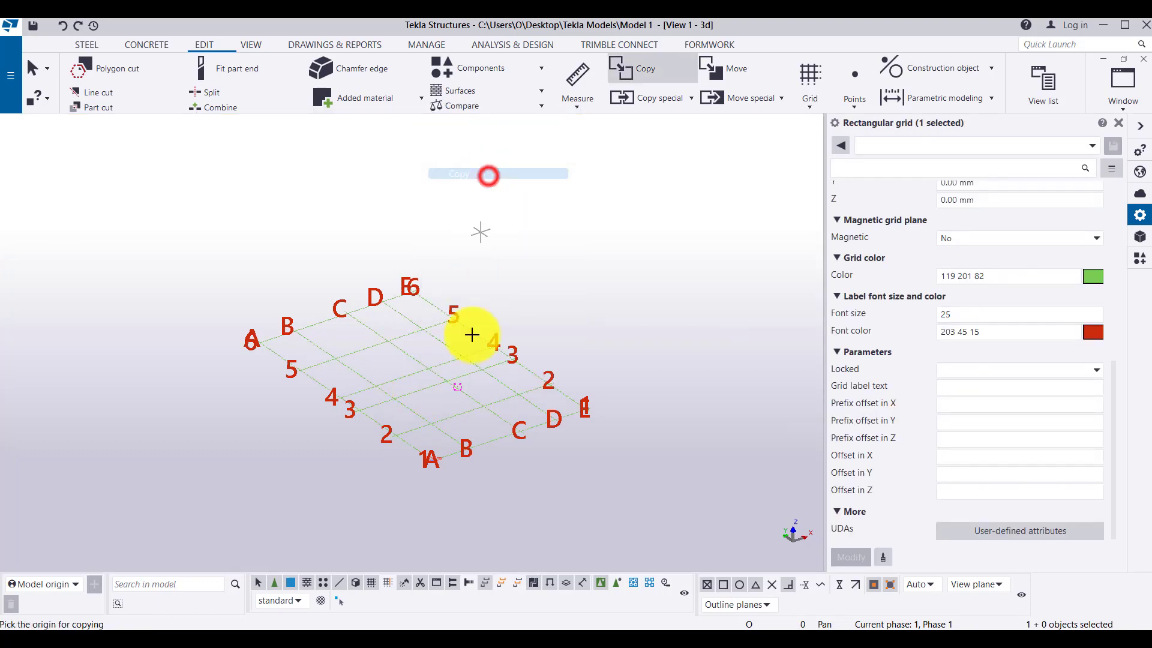
click(433, 460)
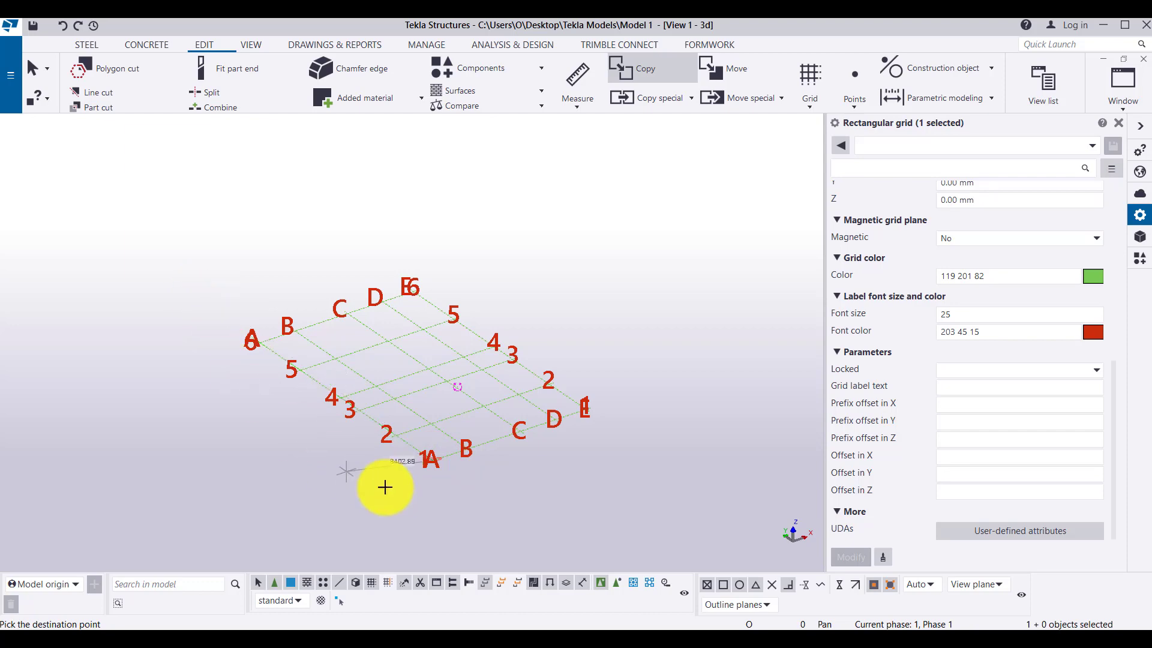
click(436, 470)
scroll(438, 456, up, 5)
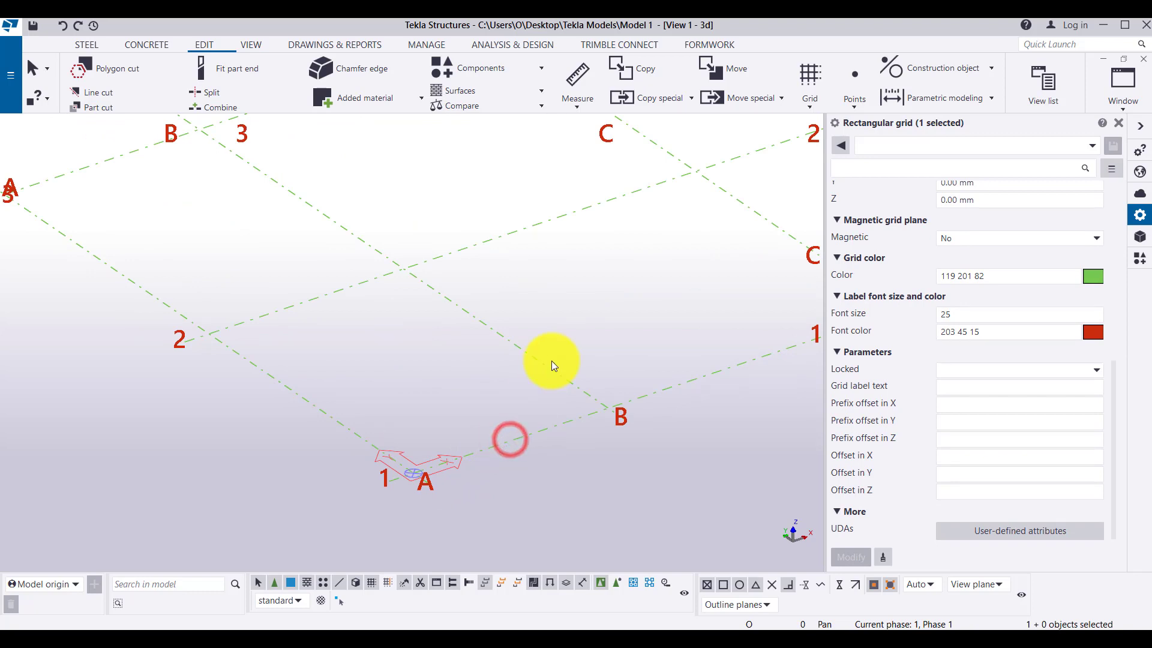
drag(553, 351, 520, 366)
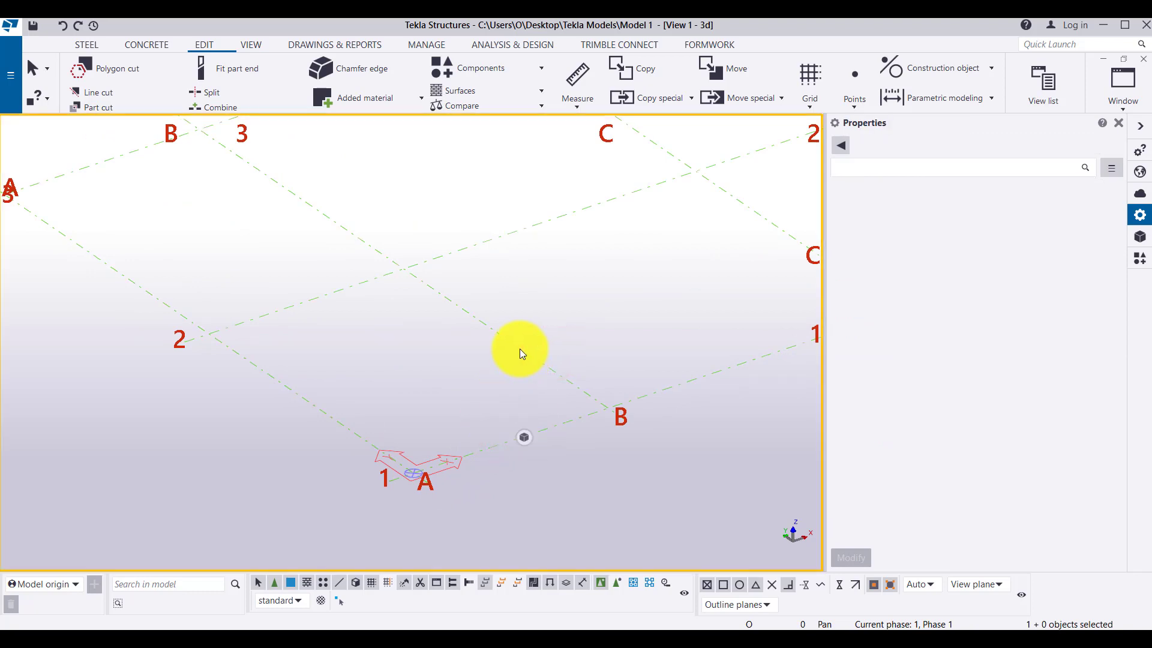
right_click(519, 348)
click(481, 337)
click(488, 329)
right_click(489, 327)
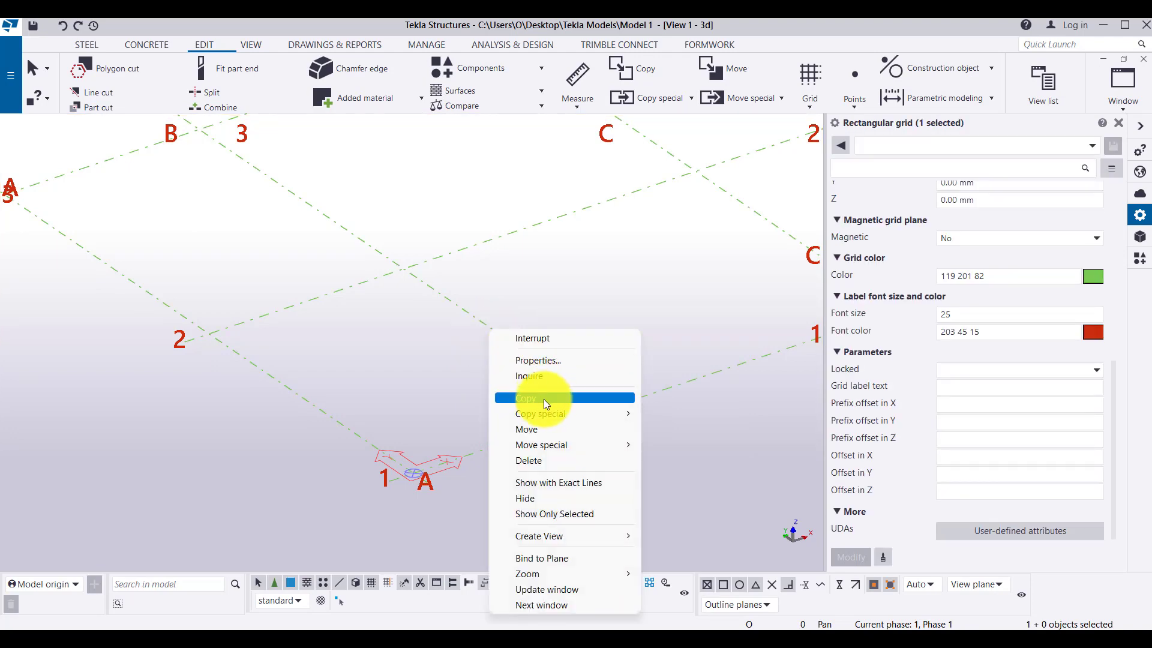
click(456, 347)
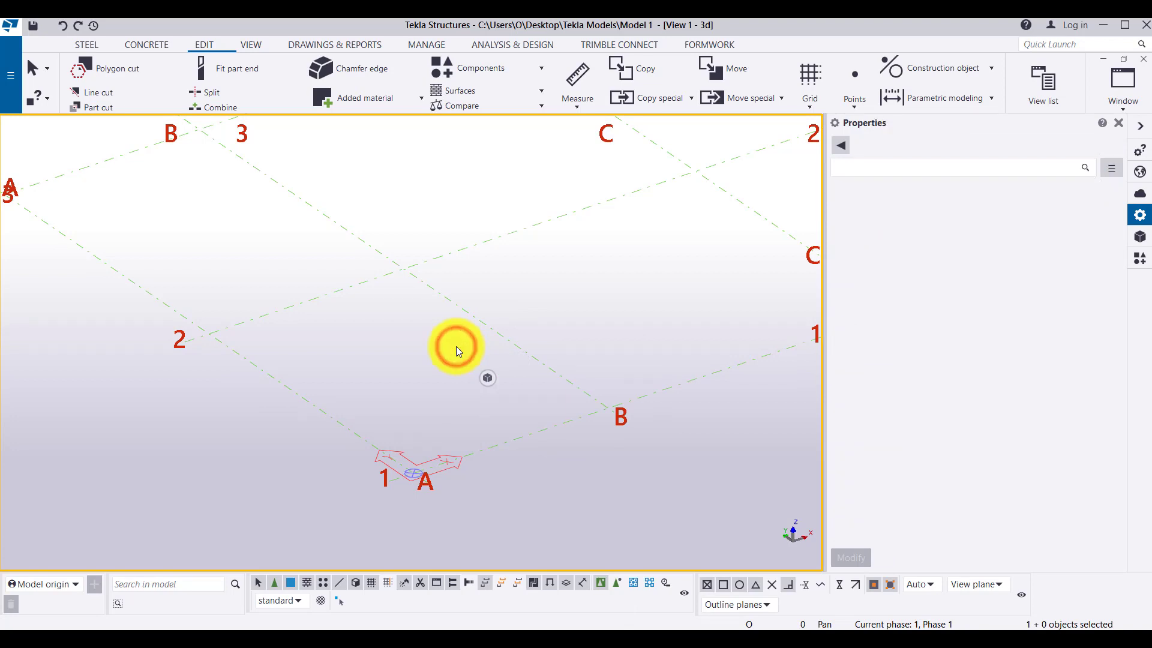
Copy the grid from its A-1 corner about 43000 mm along the Y axis, expanding the work area to include the copy
click(455, 328)
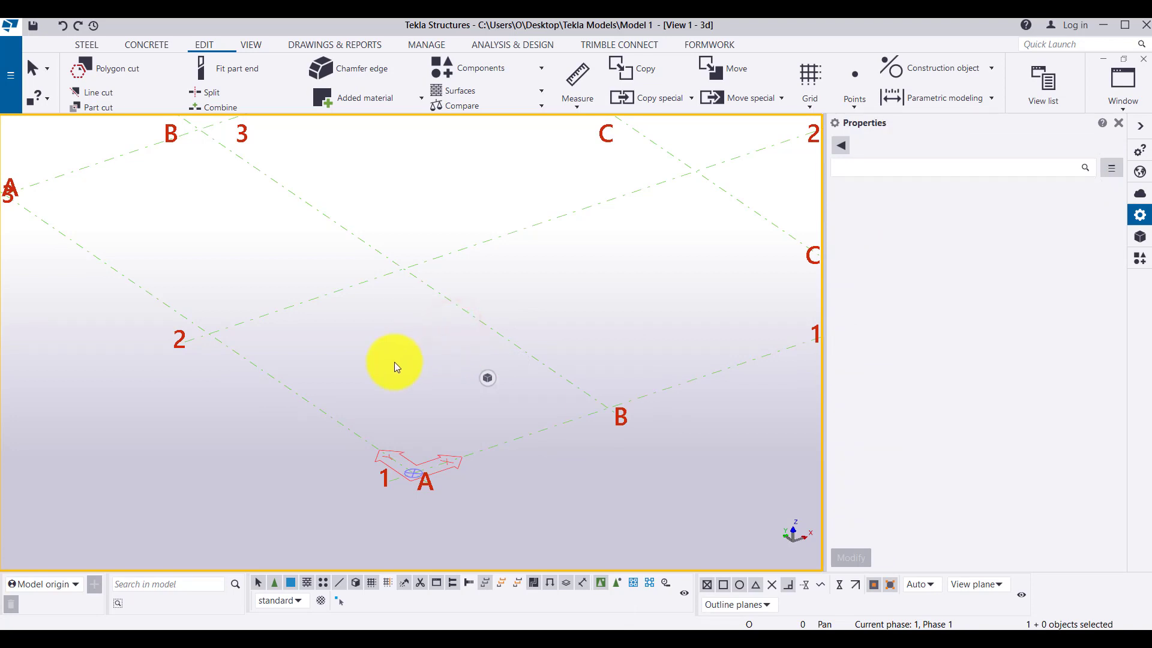
scroll(394, 362, down, 4)
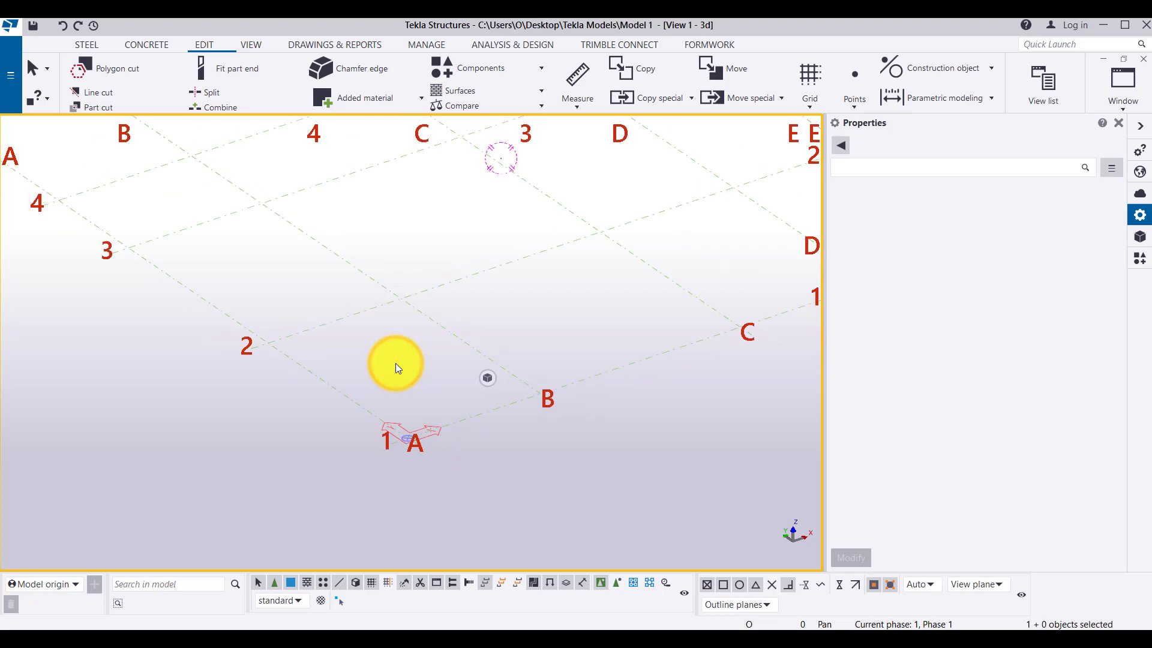
scroll(395, 363, up, 1)
click(444, 315)
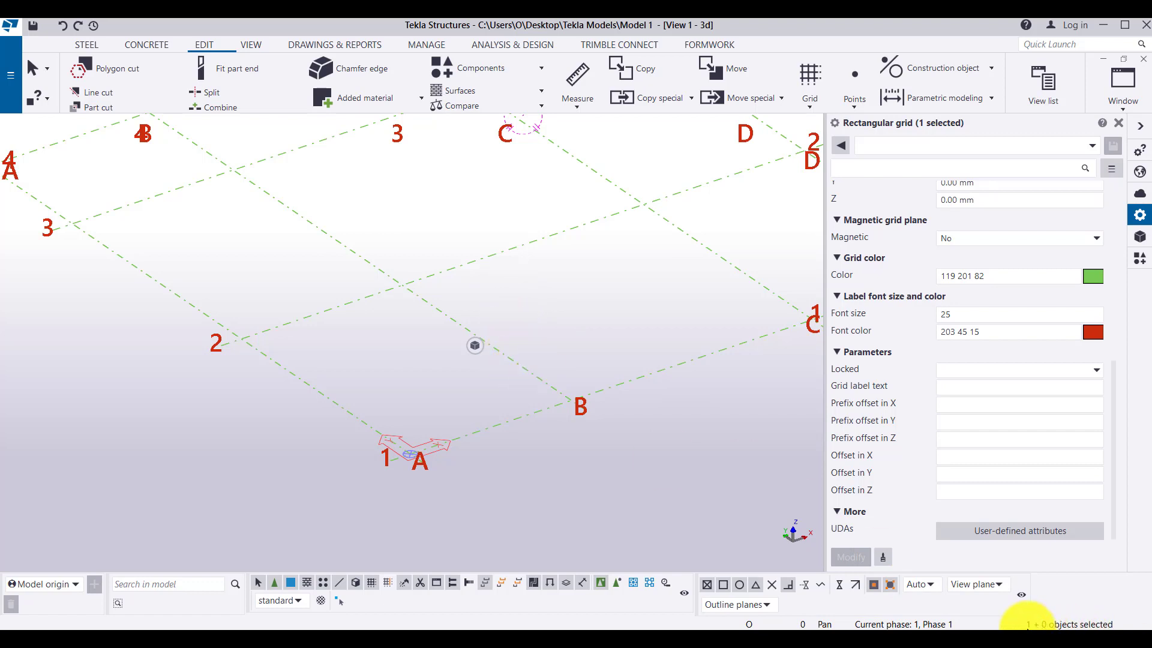
right_click(531, 372)
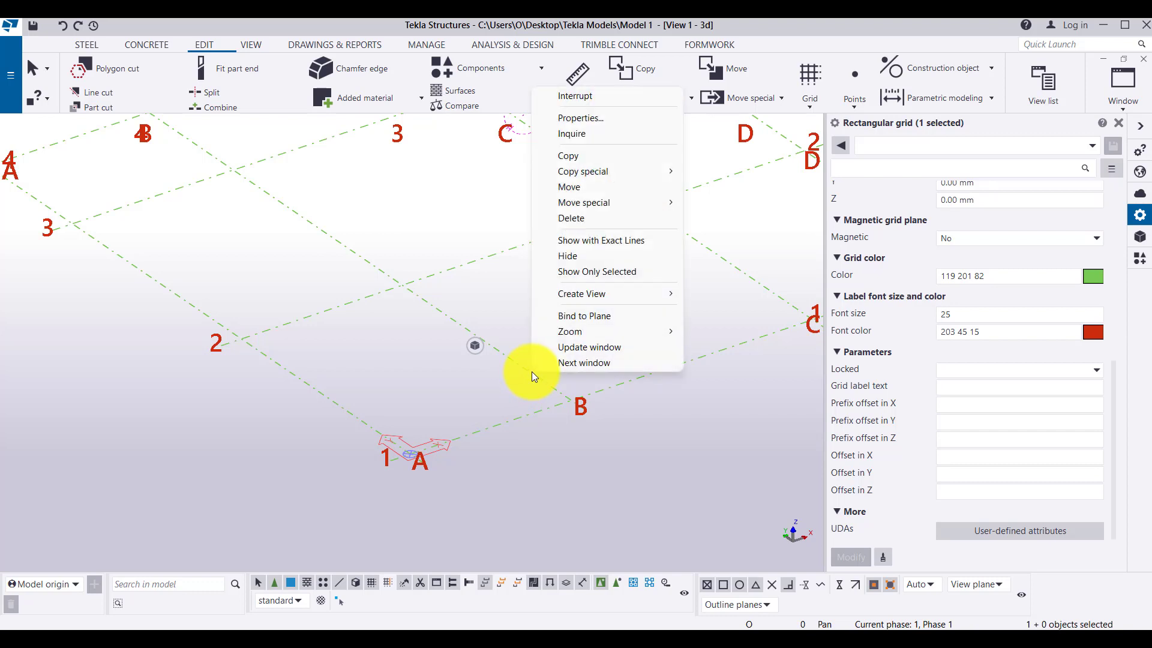
click(587, 156)
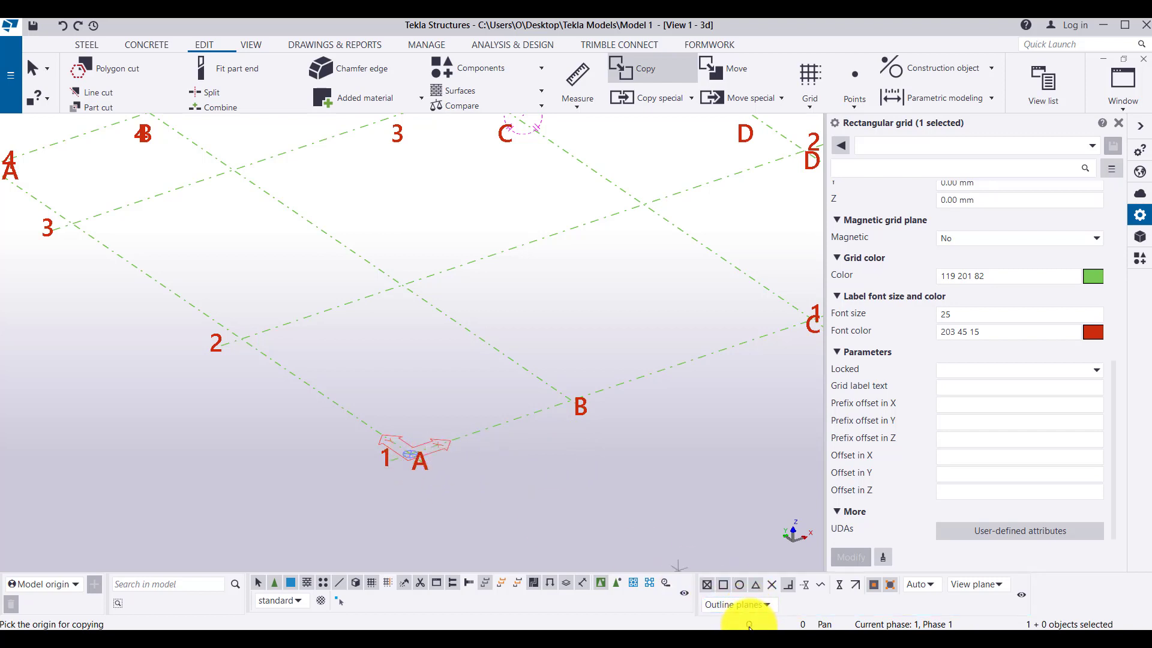
click(411, 453)
scroll(532, 514, down, 5)
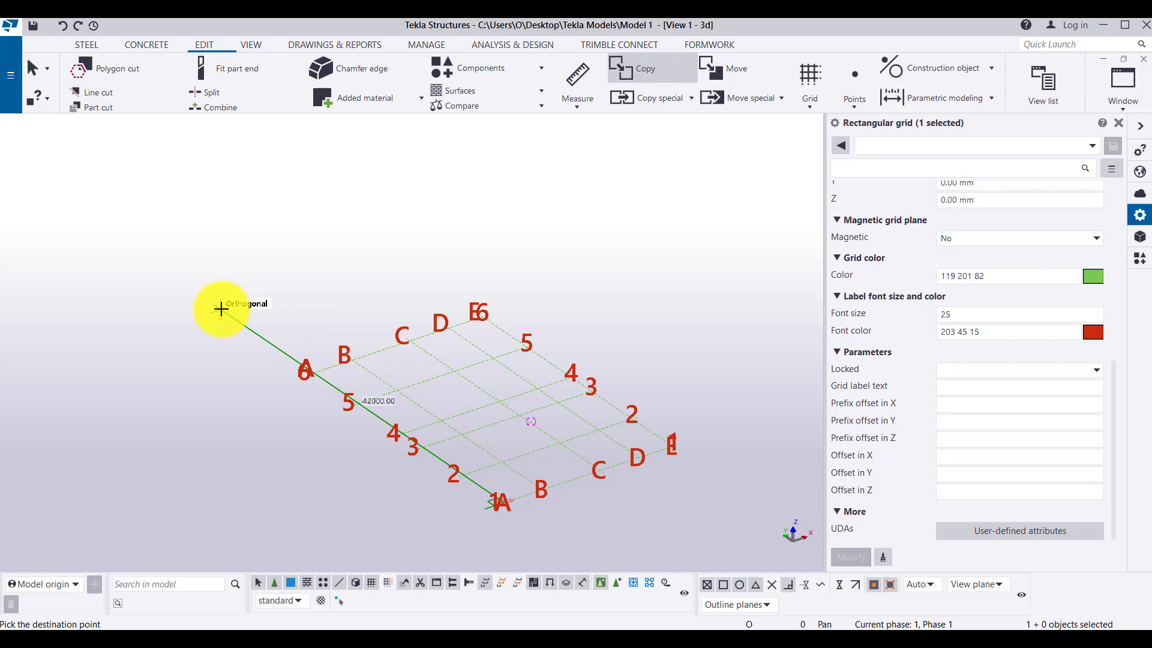
scroll(221, 309, down, 3)
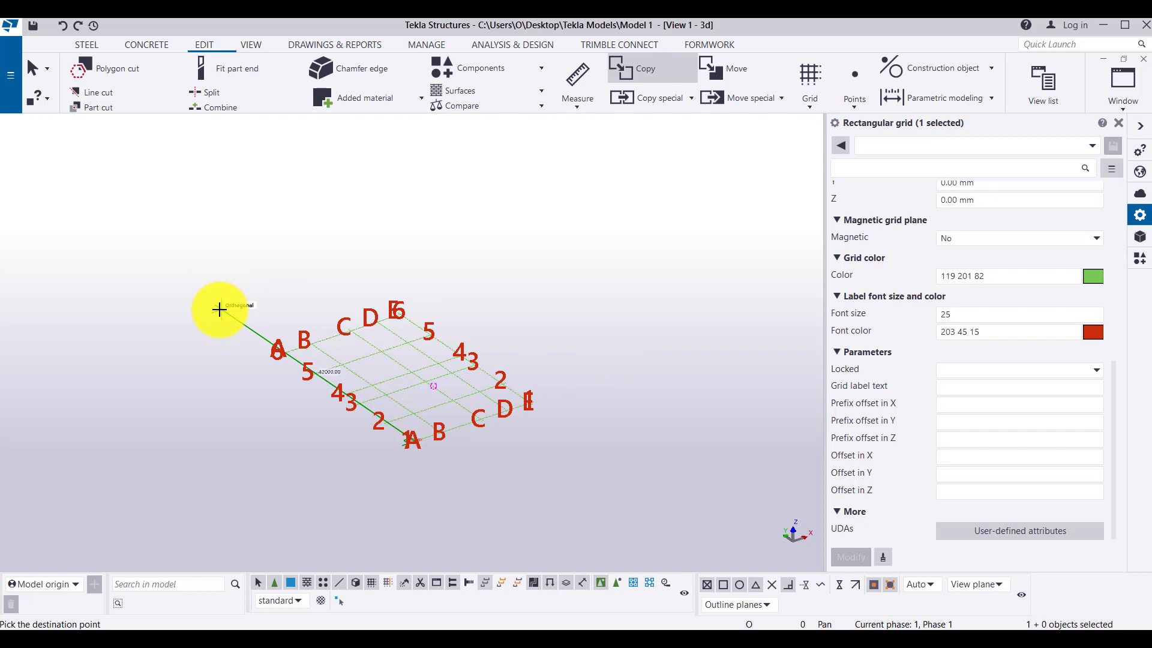
click(220, 309)
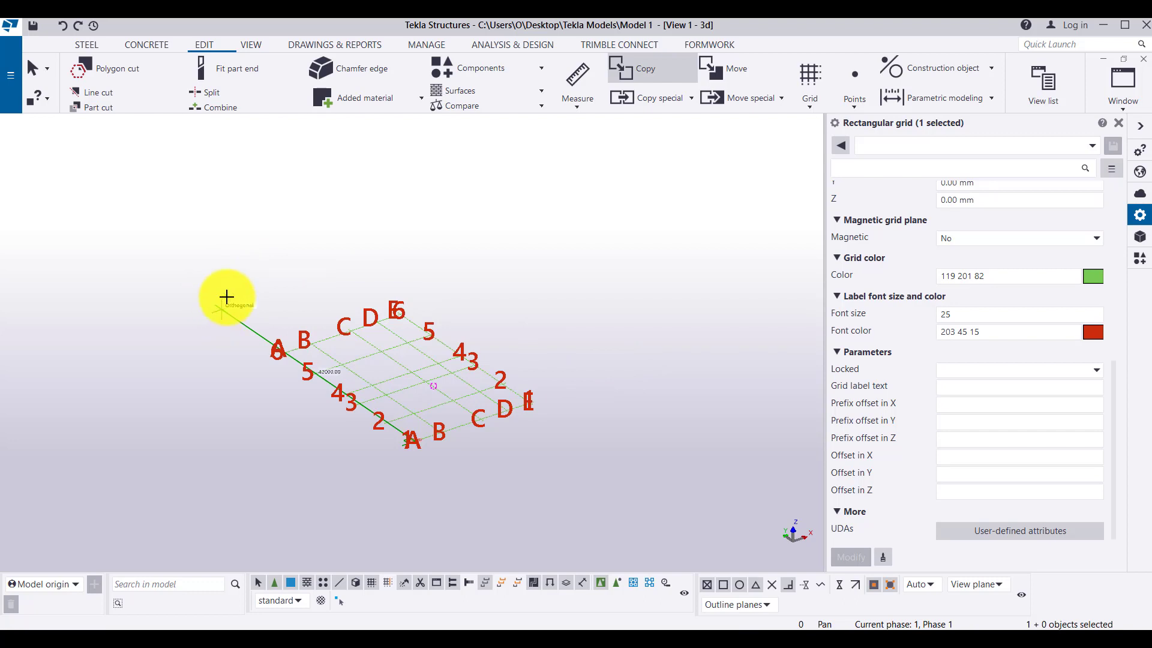
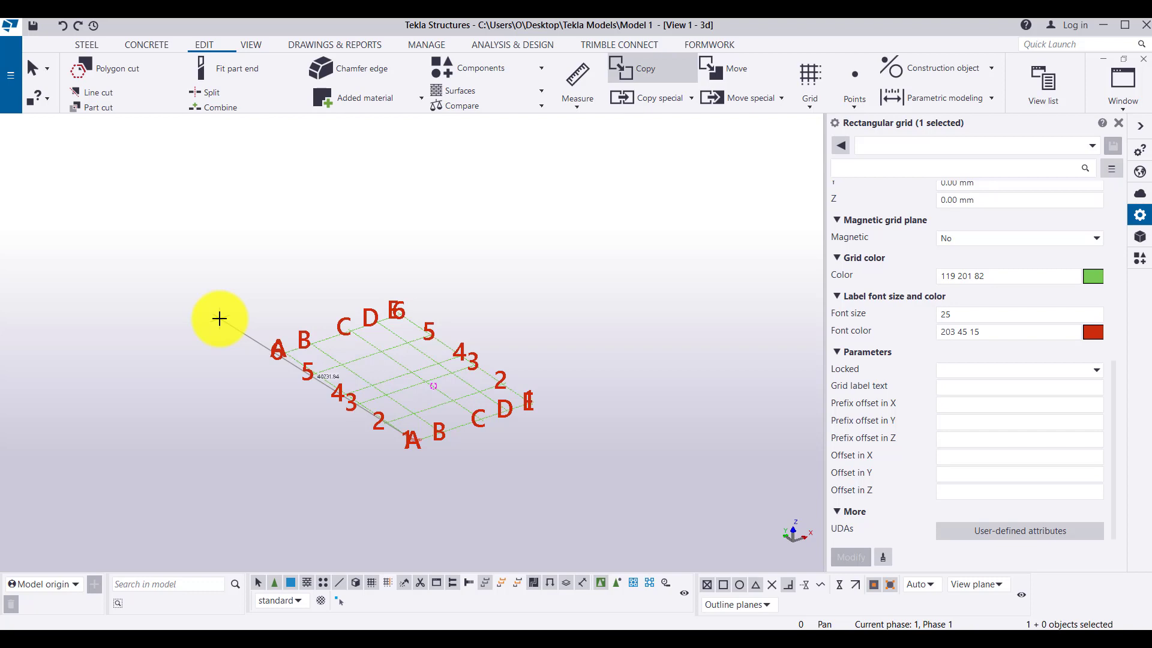
key(o)
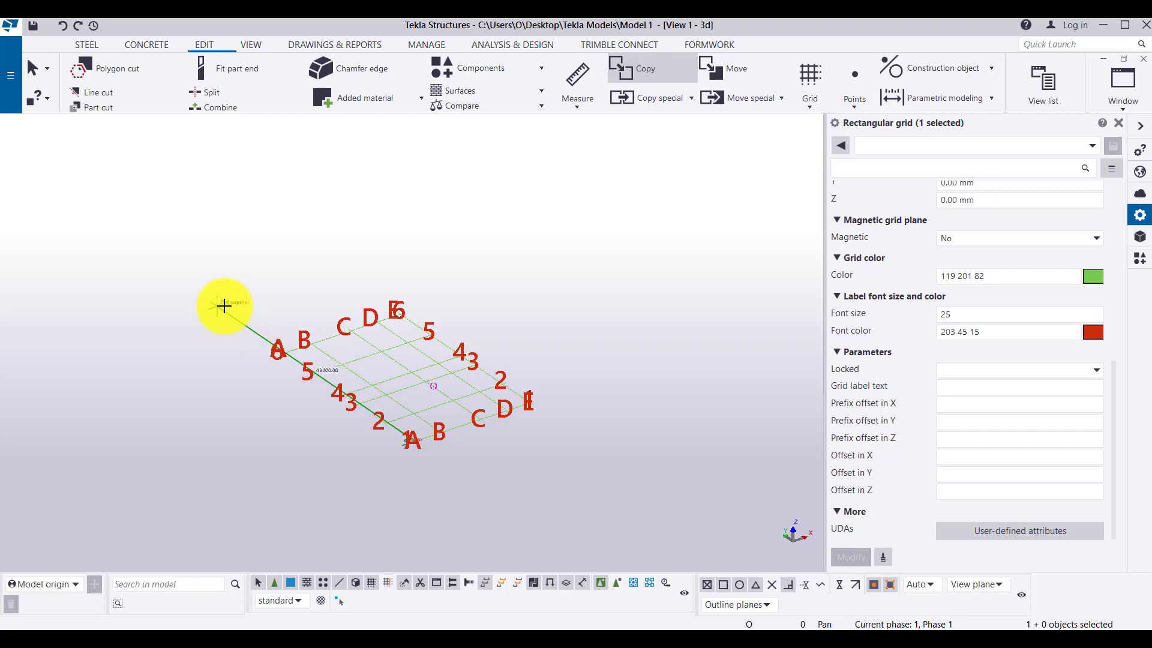
click(224, 306)
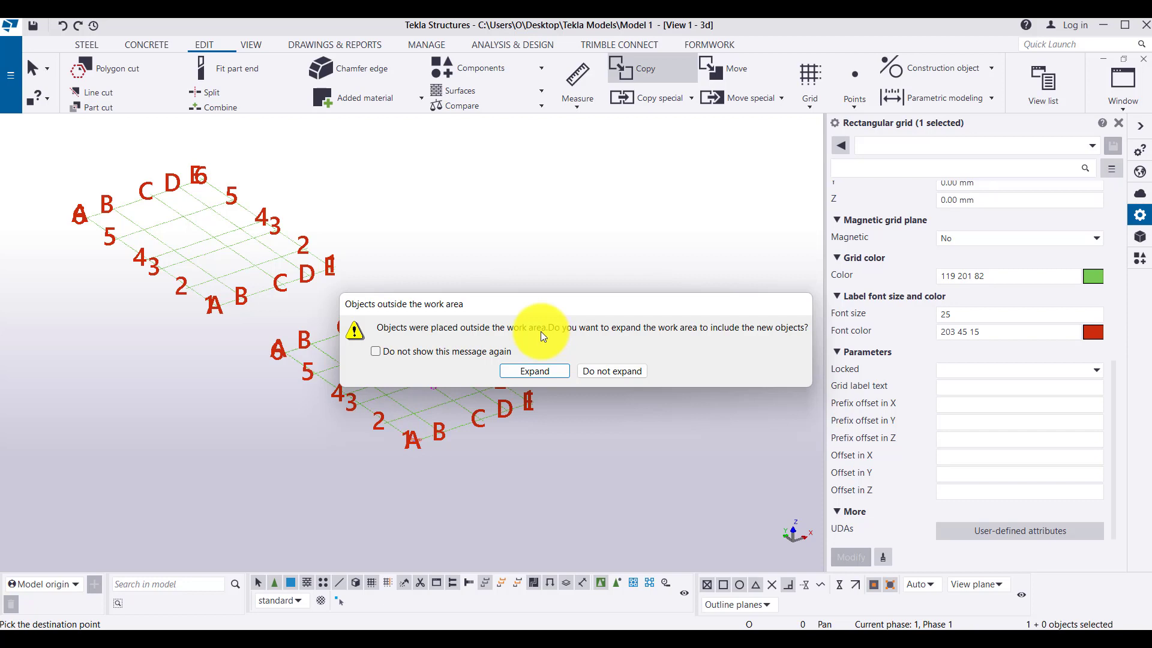
click(541, 370)
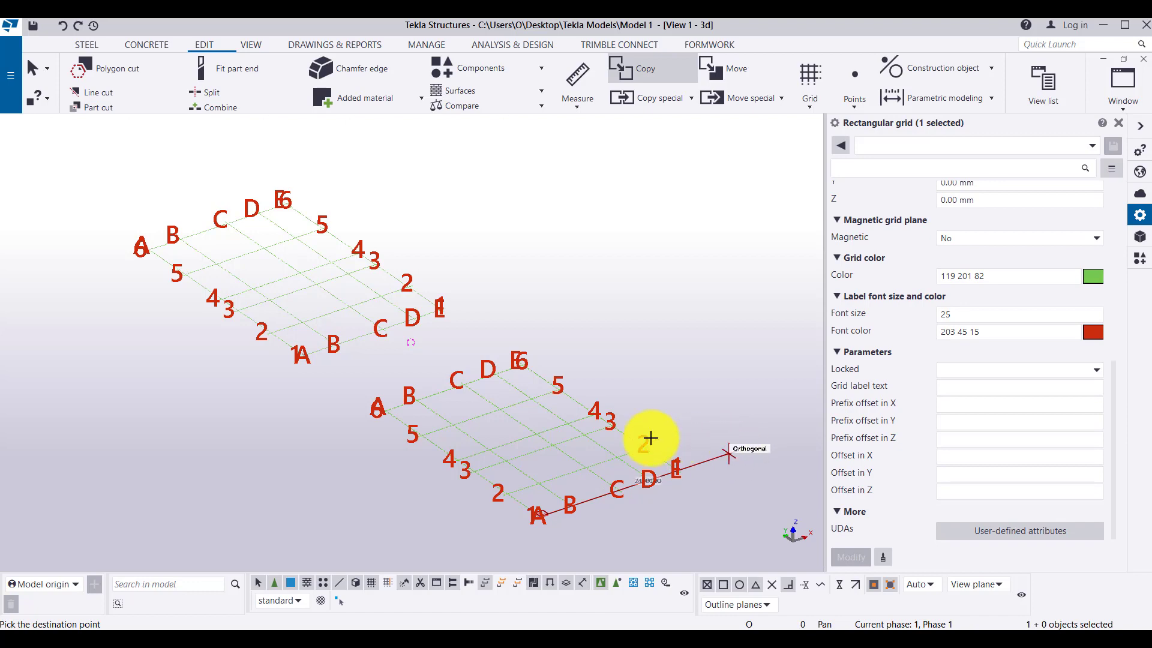
Place a second copy of the grid along the X axis beyond line E, expanding the work area to include it
scroll(650, 438, down, 2)
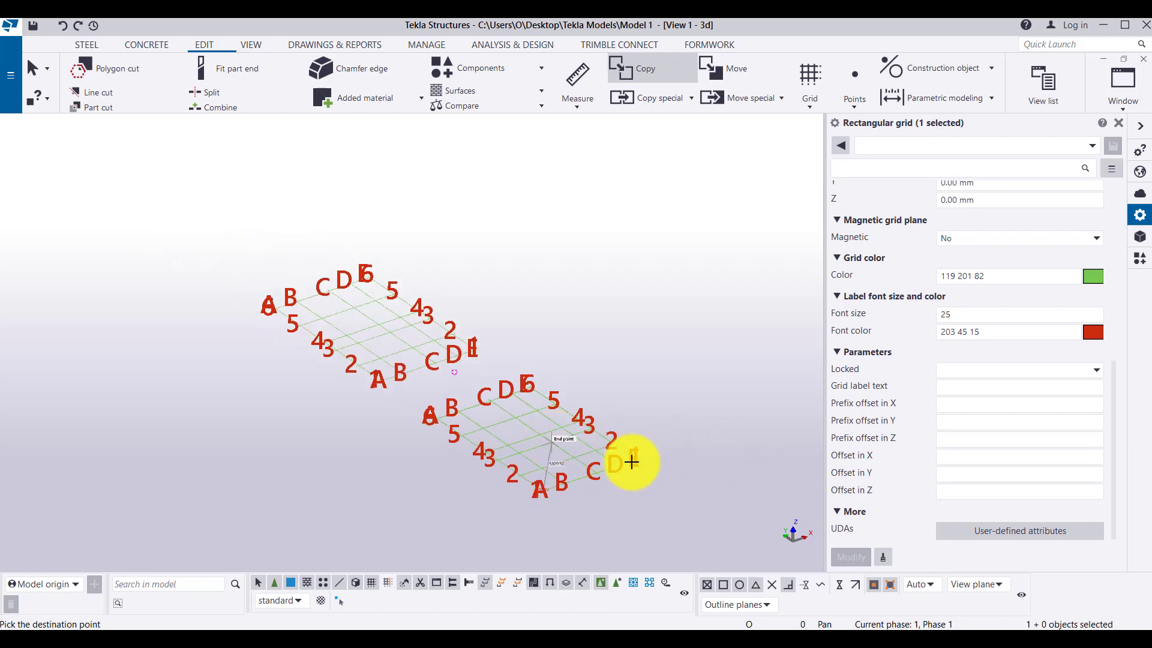
click(699, 439)
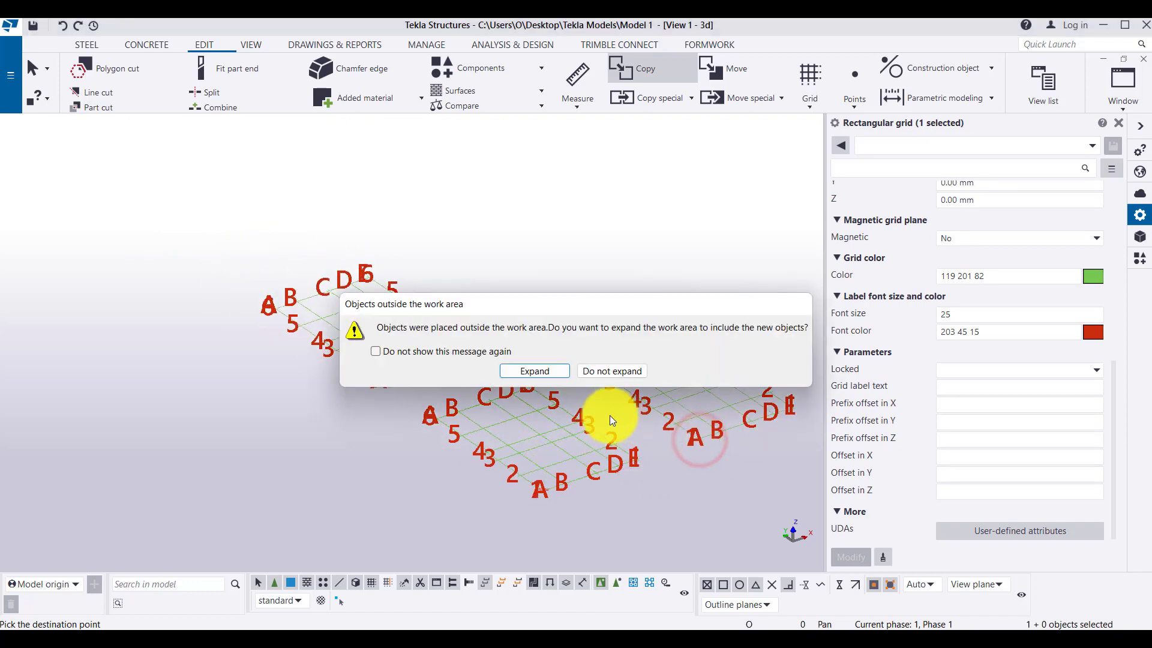
click(535, 377)
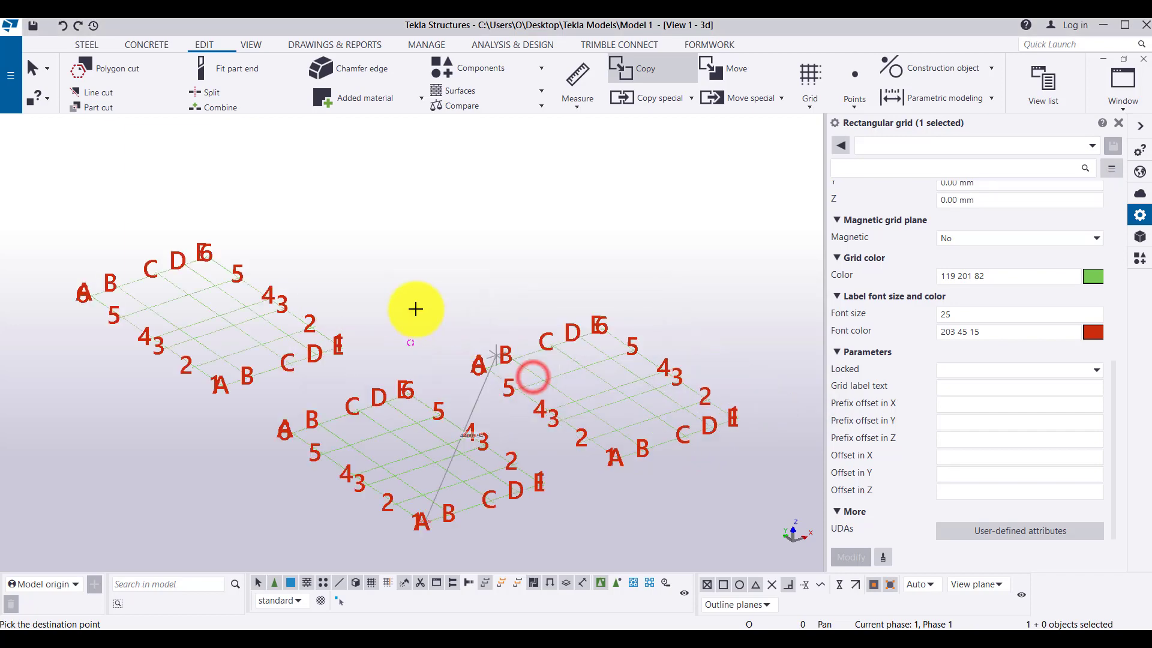
scroll(399, 279, down, 1)
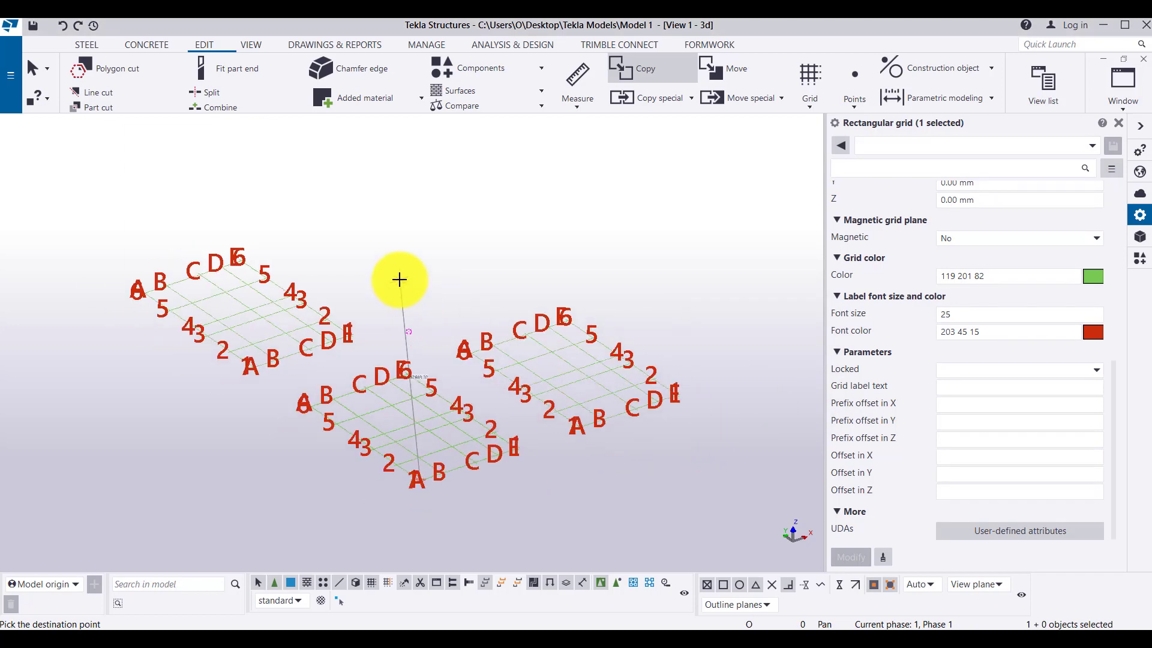
key(Escape)
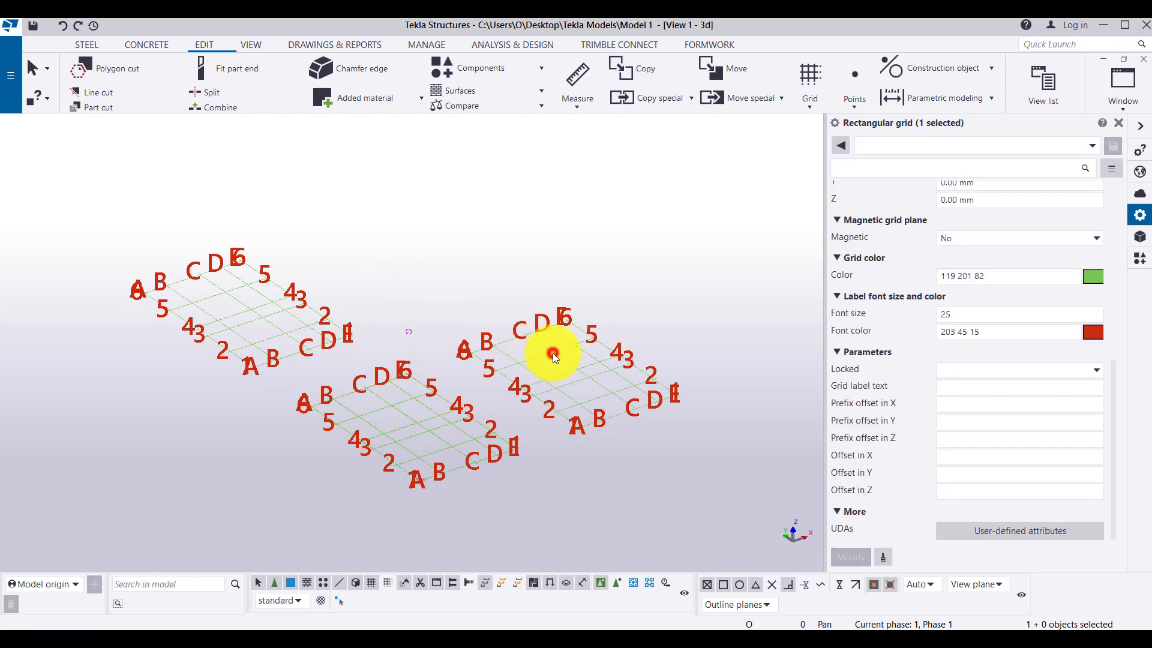
Delete both copied grids, first the one along the X axis and then the one along the Y axis
click(552, 355)
key(Delete)
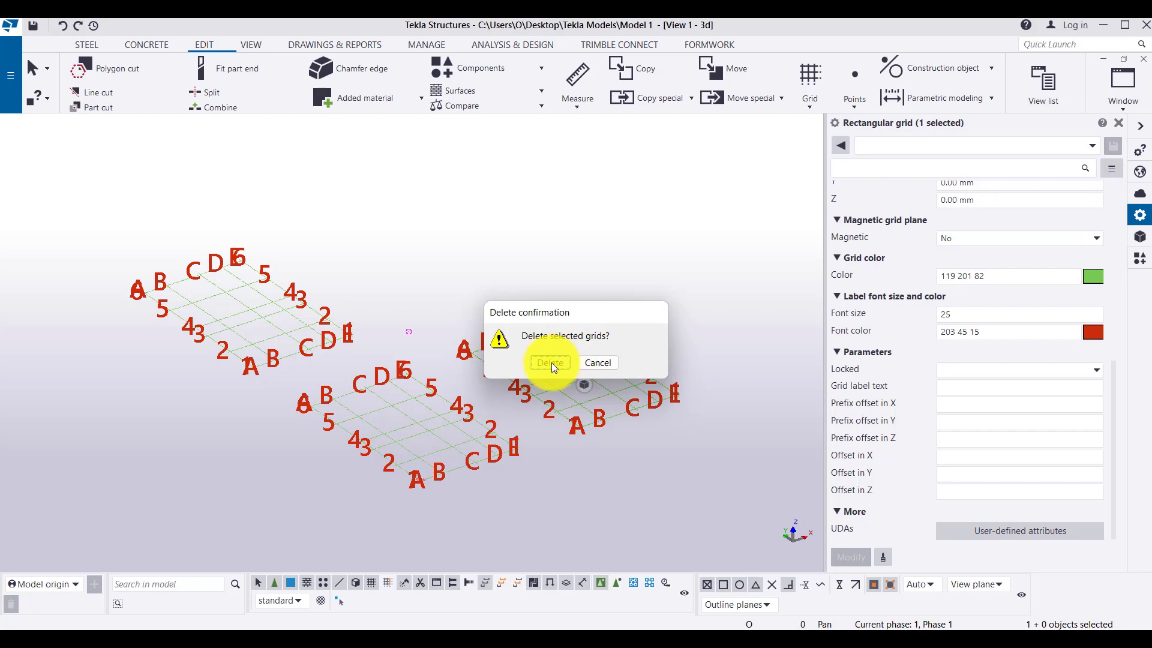
click(552, 362)
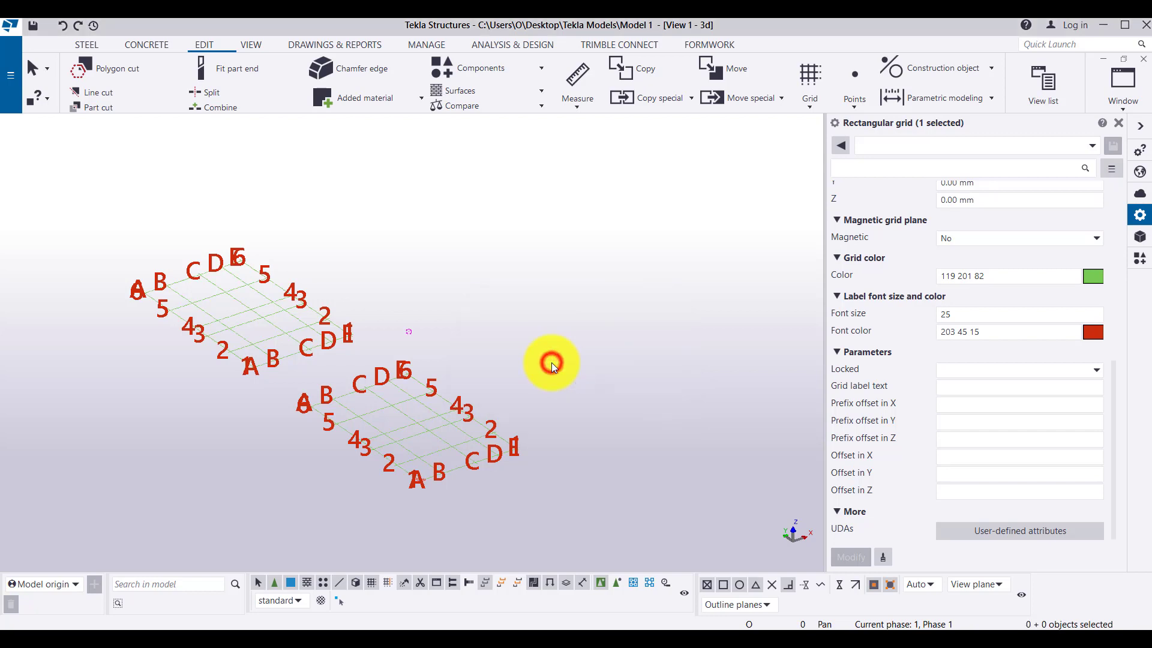
click(268, 321)
key(Delete)
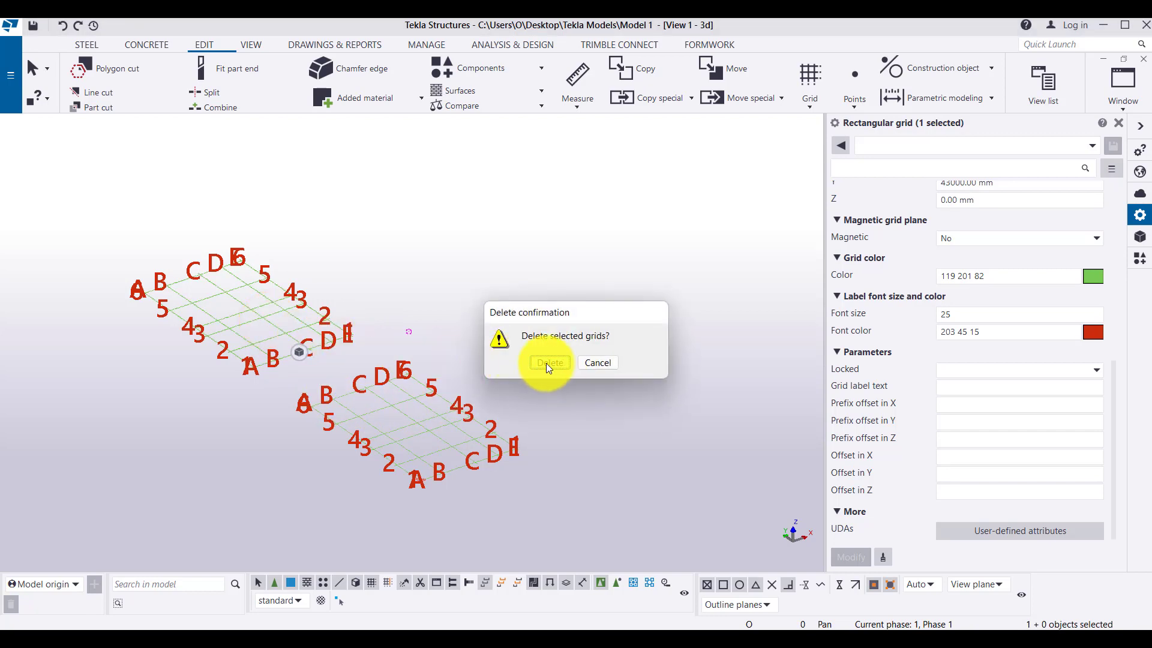
click(558, 364)
Delete the original rectangular grid so that no grid is left in the model
click(393, 408)
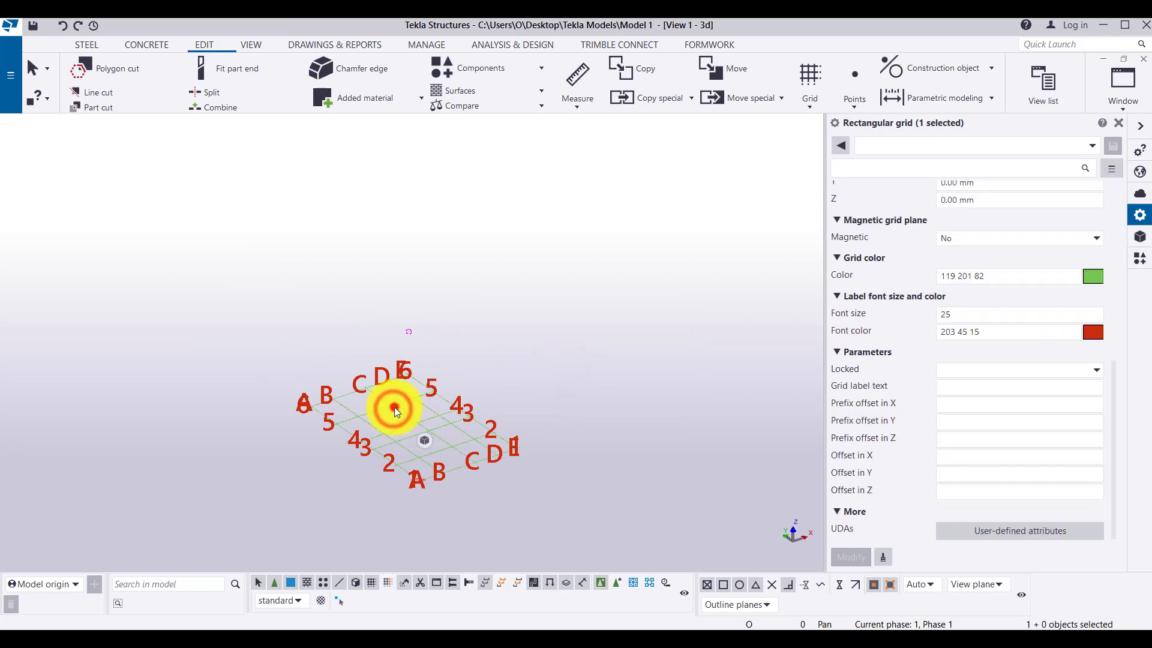
key(Delete)
click(548, 359)
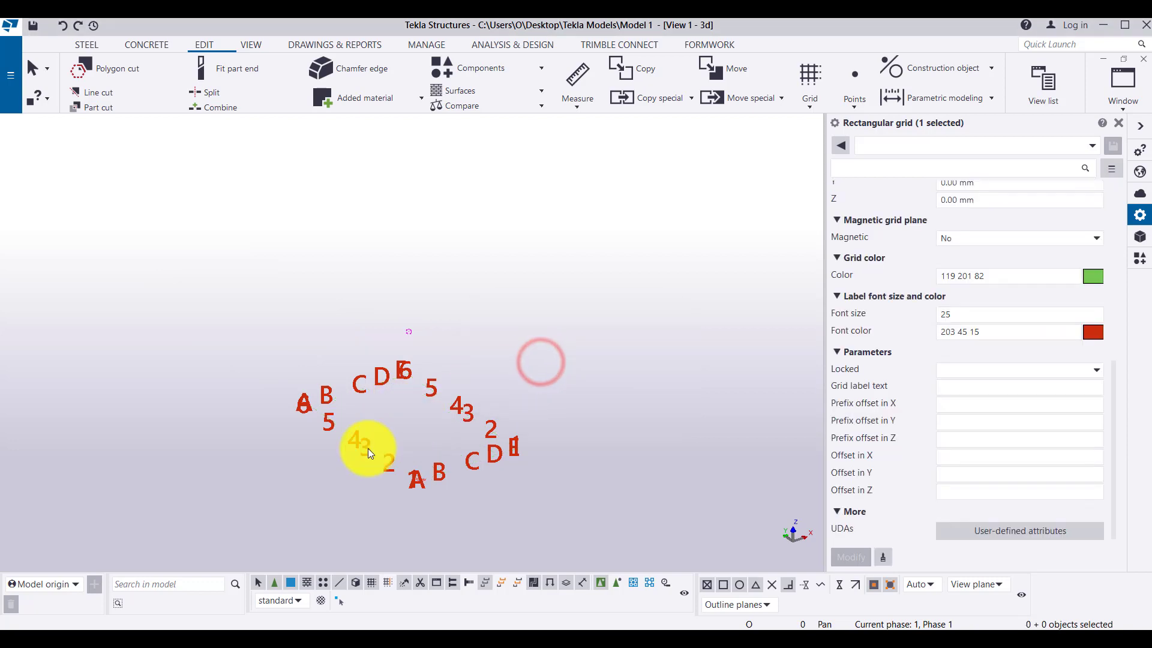
scroll(371, 474, up, 2)
scroll(372, 489, up, 3)
scroll(392, 318, down, 2)
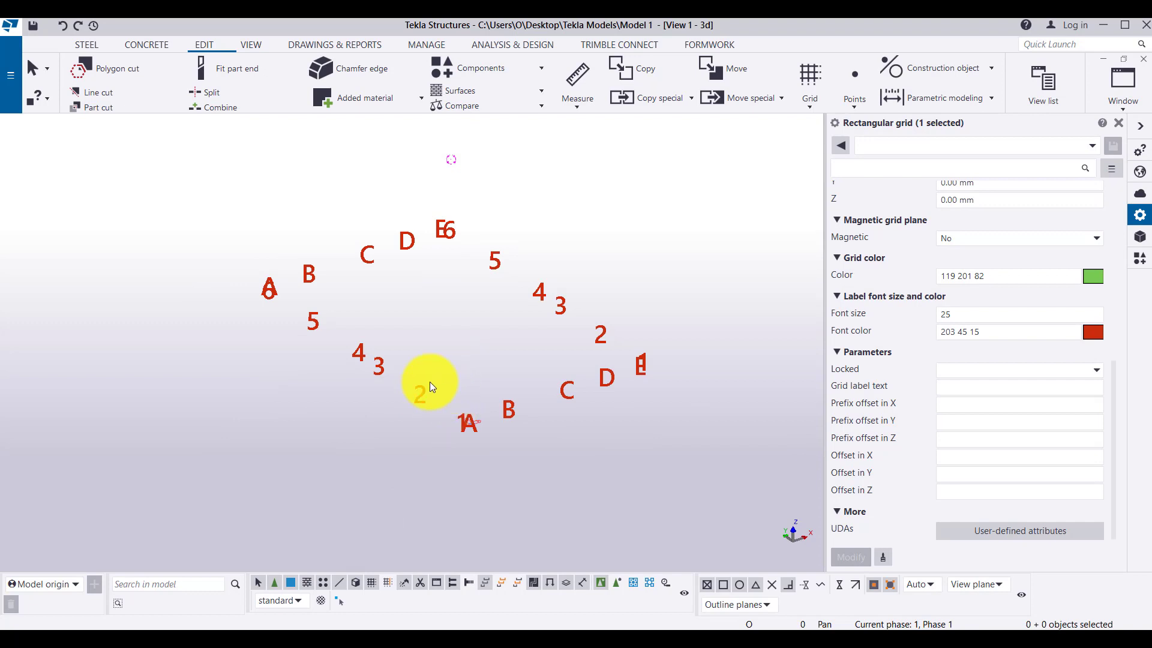
right_click(204, 337)
click(185, 344)
click(148, 318)
right_click(139, 272)
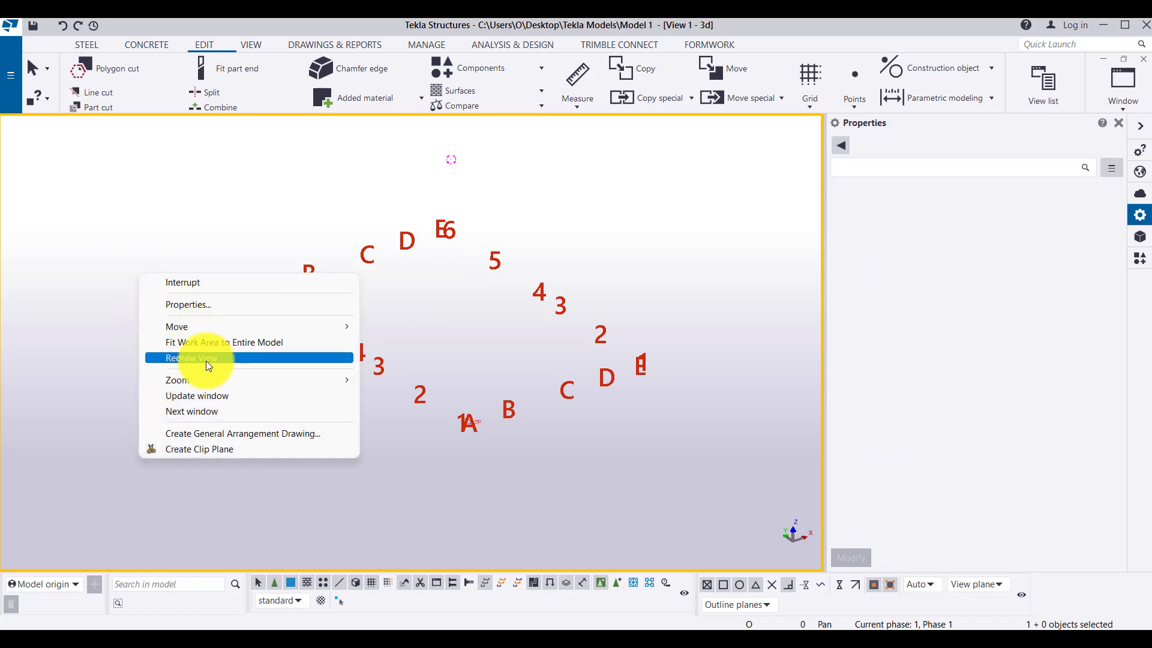
scroll(105, 186, down, 3)
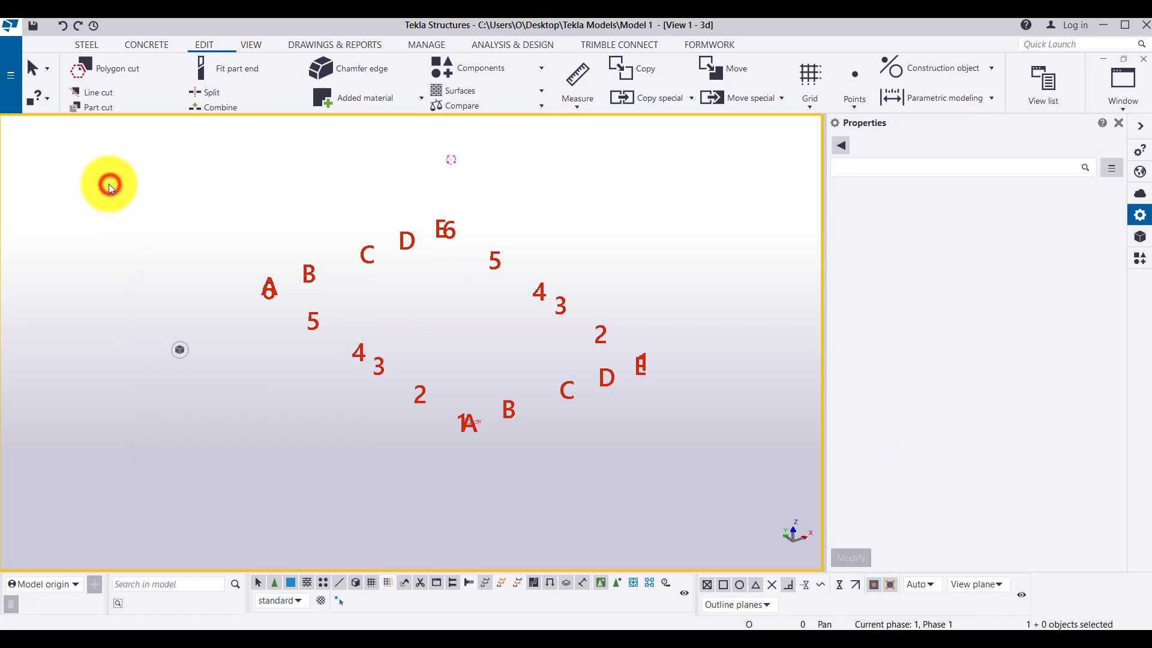
double_click(98, 193)
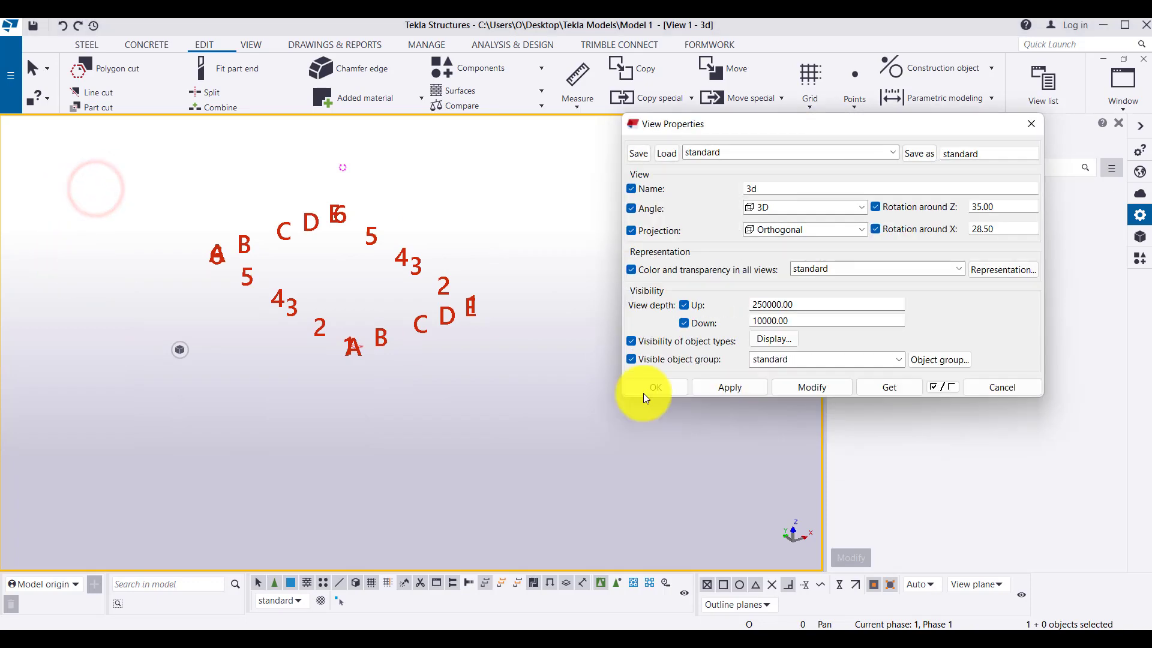
click(1001, 381)
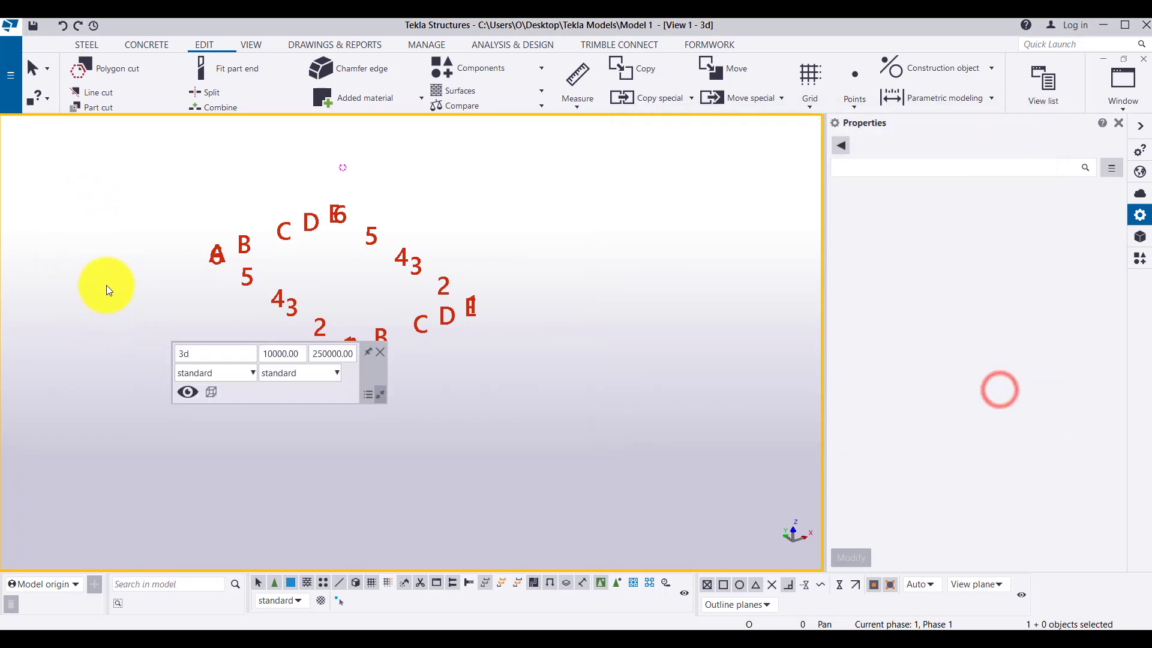
click(106, 282)
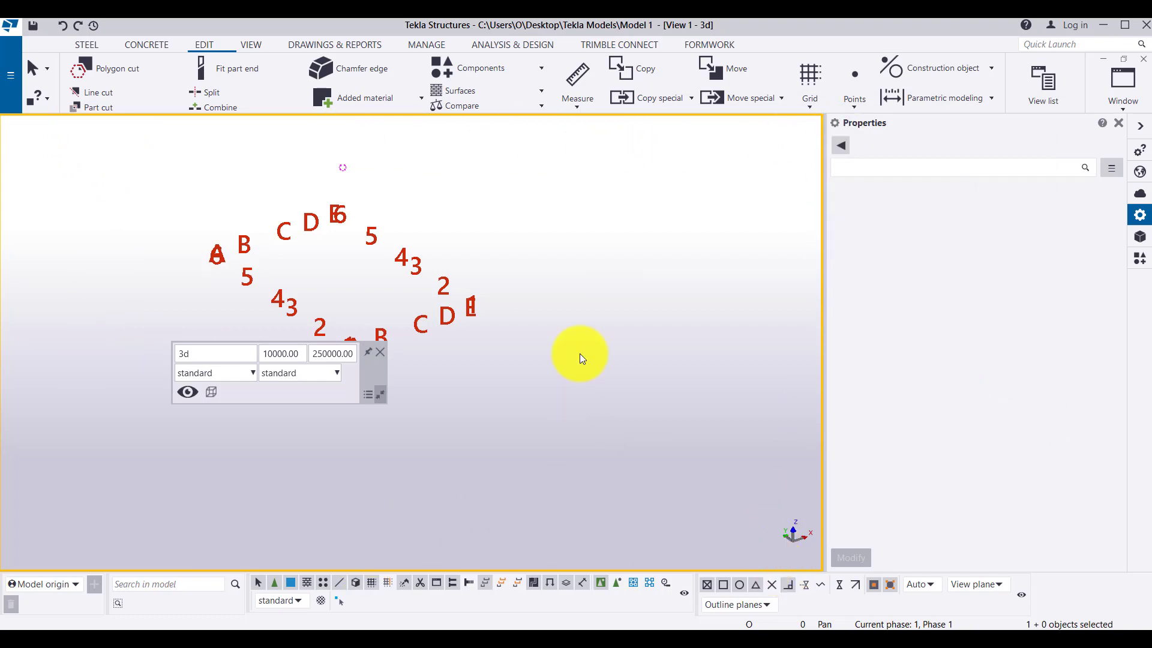
Redraw the 3d view to clear the leftover grid labels and dismiss the floating view settings
right_click(594, 303)
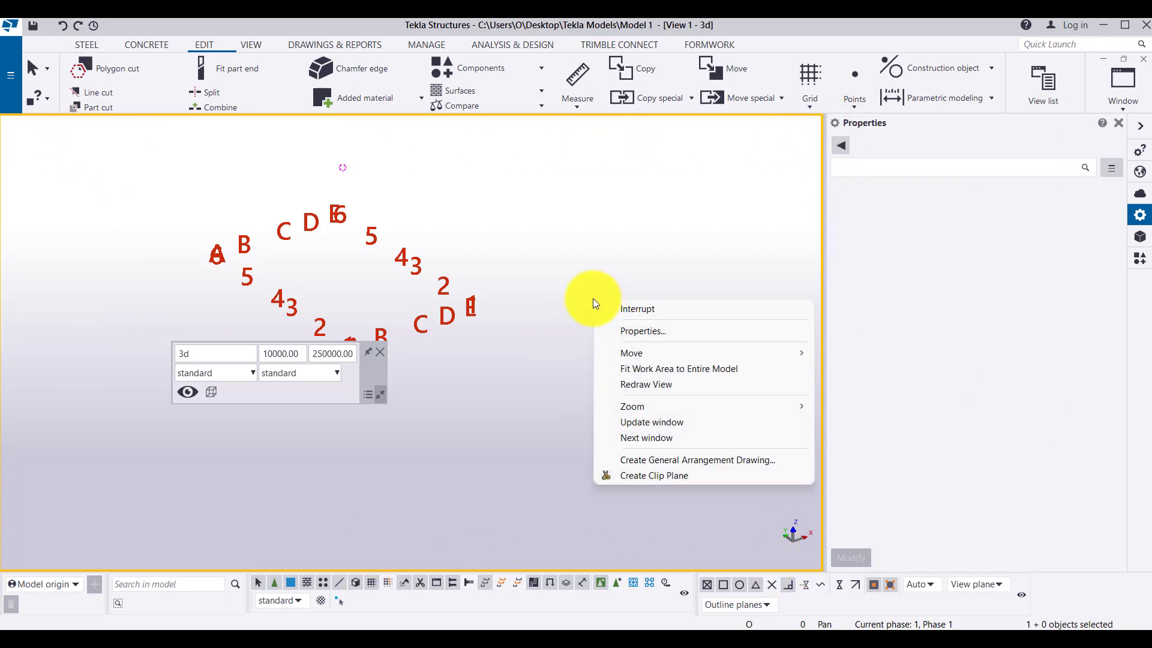
click(642, 384)
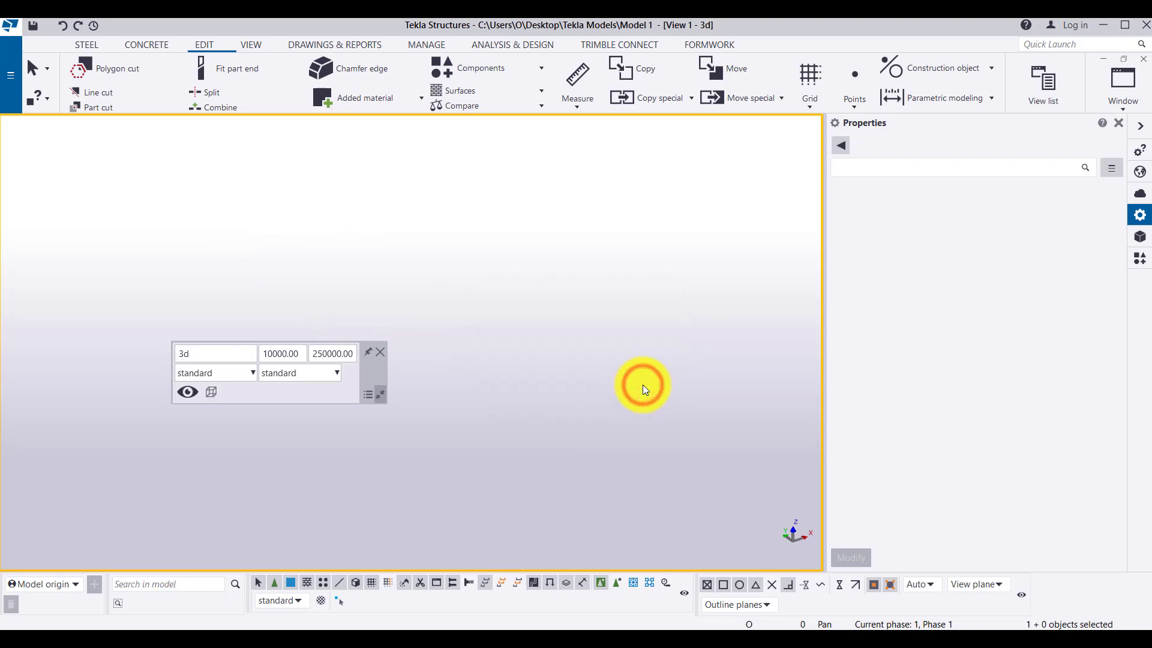
click(380, 352)
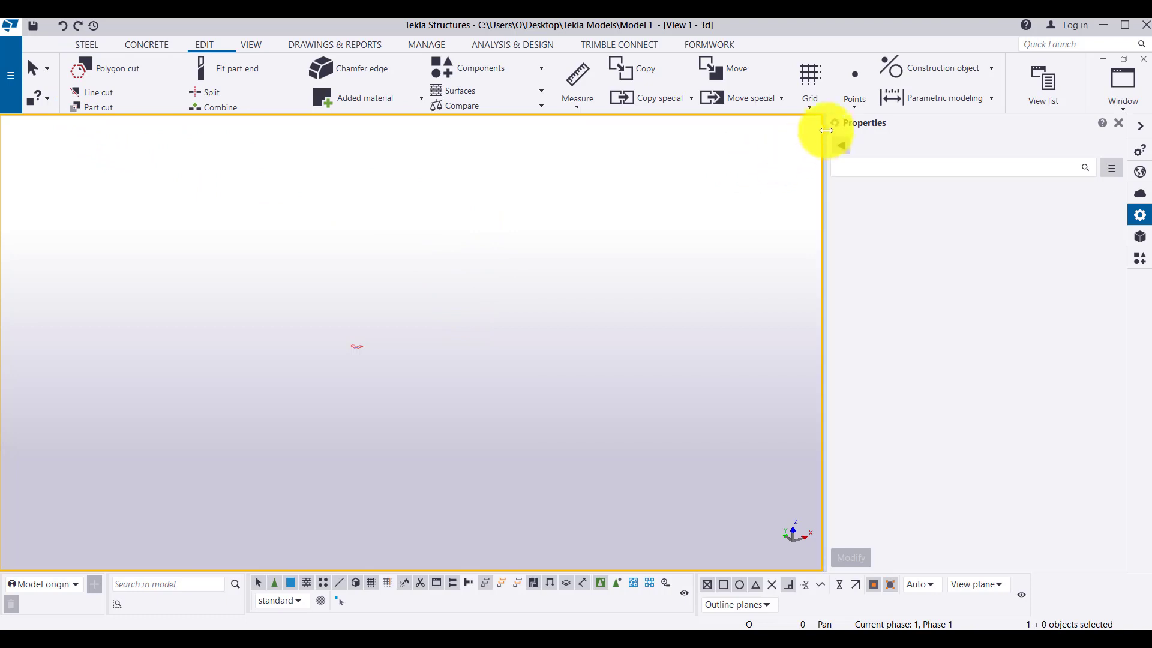
Create a rectangular grid at the default origin, keeping the X coordinates 0.00 4000.00 6000.00 4000.00 3500.00 and labels A to E and 1 to 6
click(811, 108)
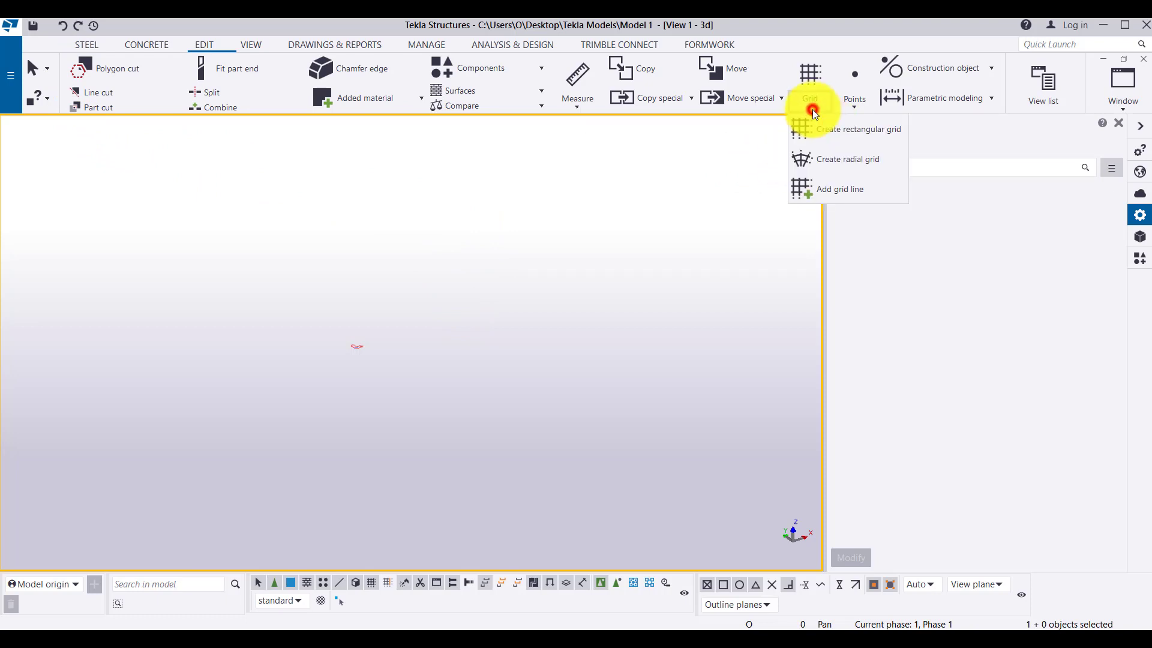
click(852, 132)
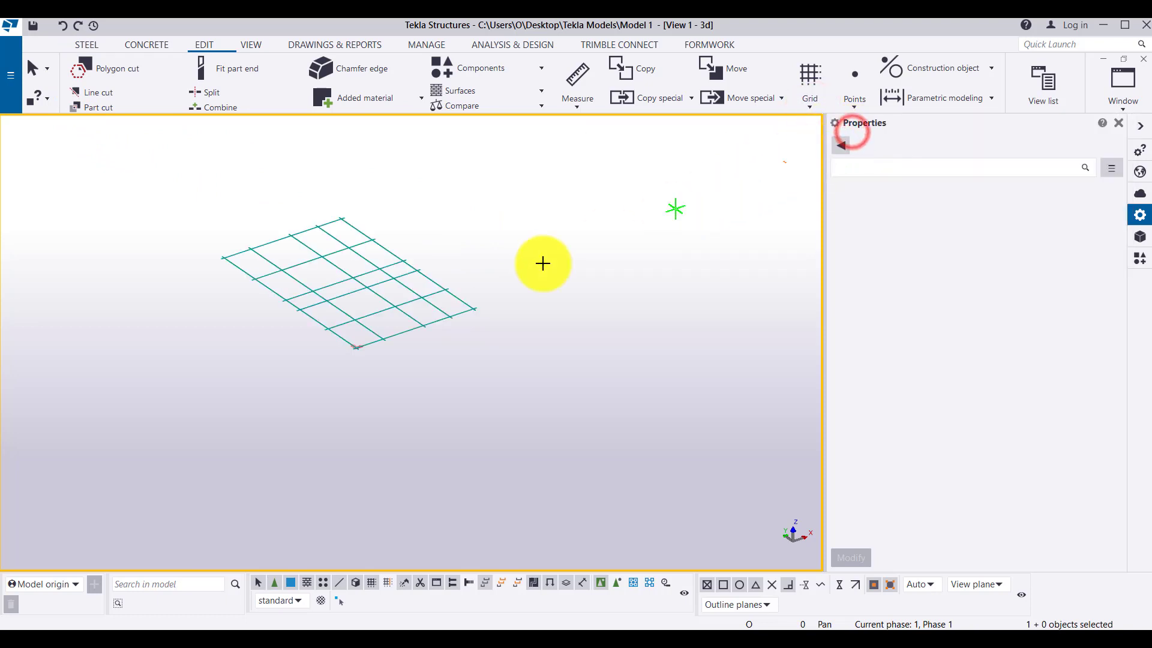
scroll(373, 234, up, 3)
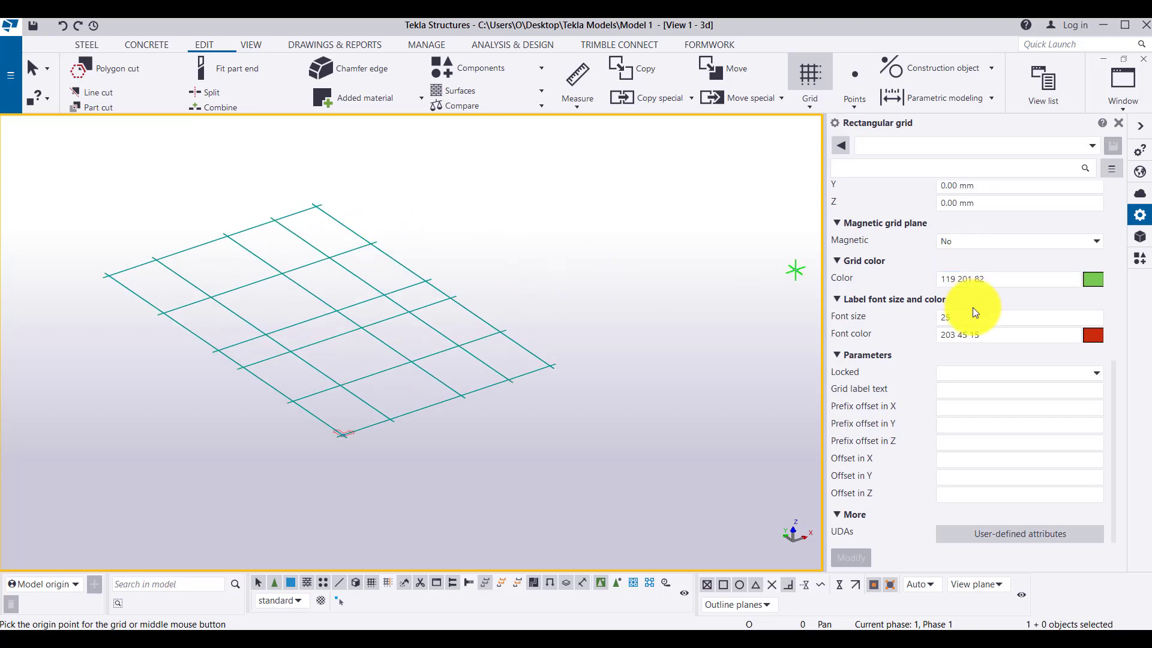
scroll(974, 308, up, 5)
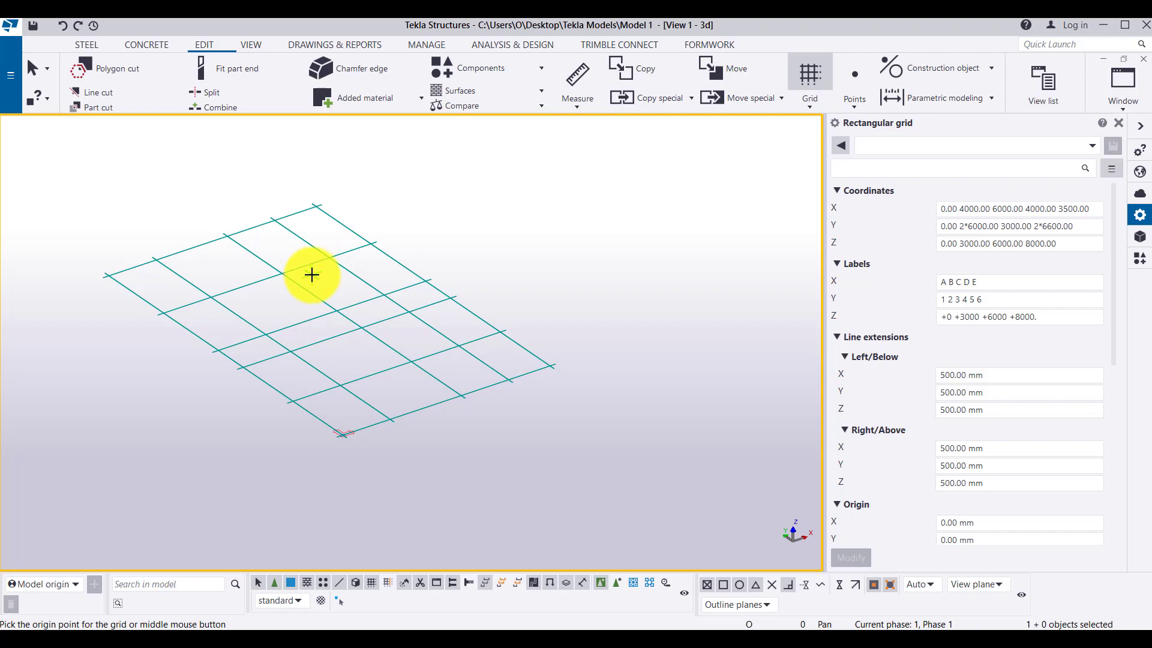
middle_click(289, 302)
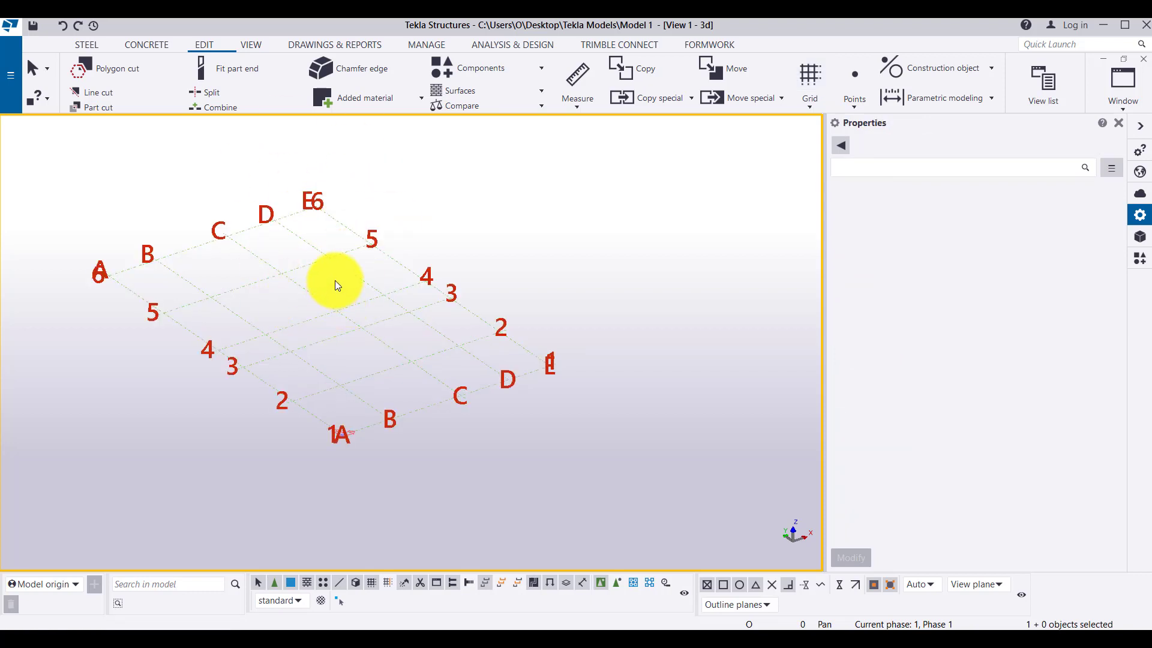
scroll(459, 412, up, 3)
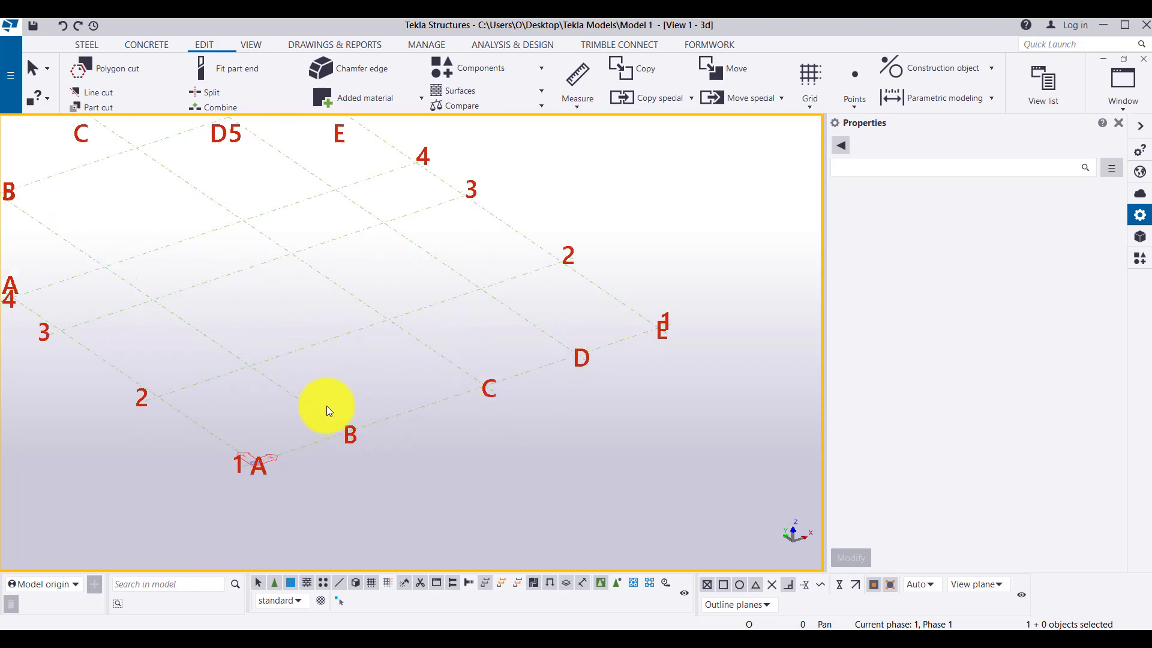
scroll(592, 311, down, 1)
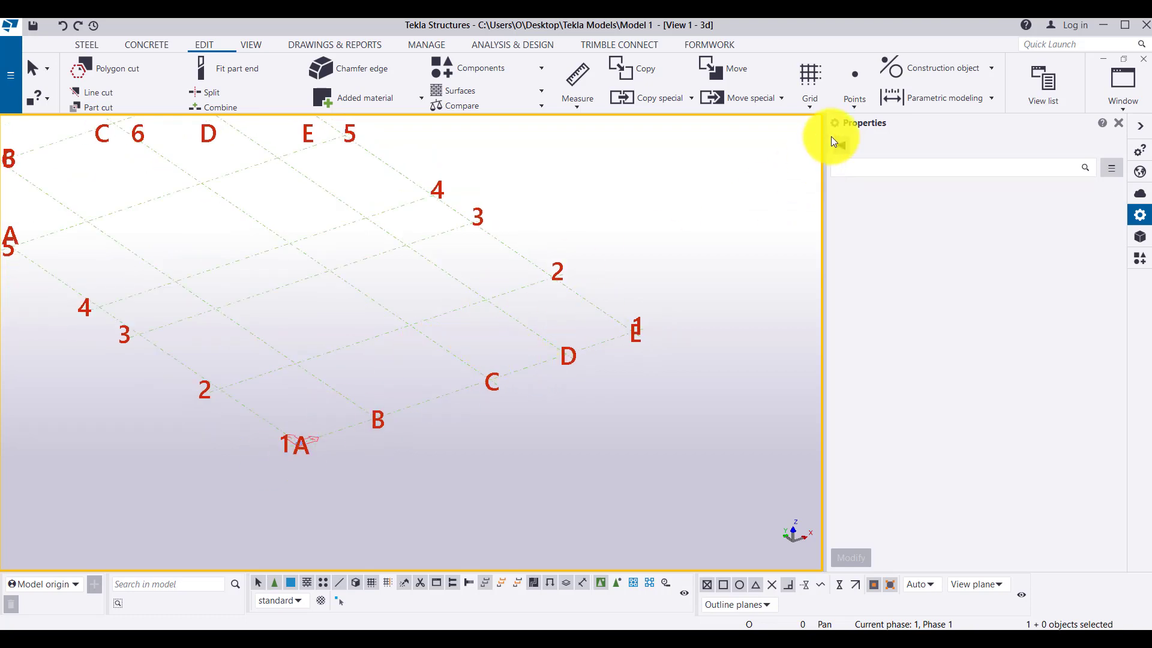
click(812, 105)
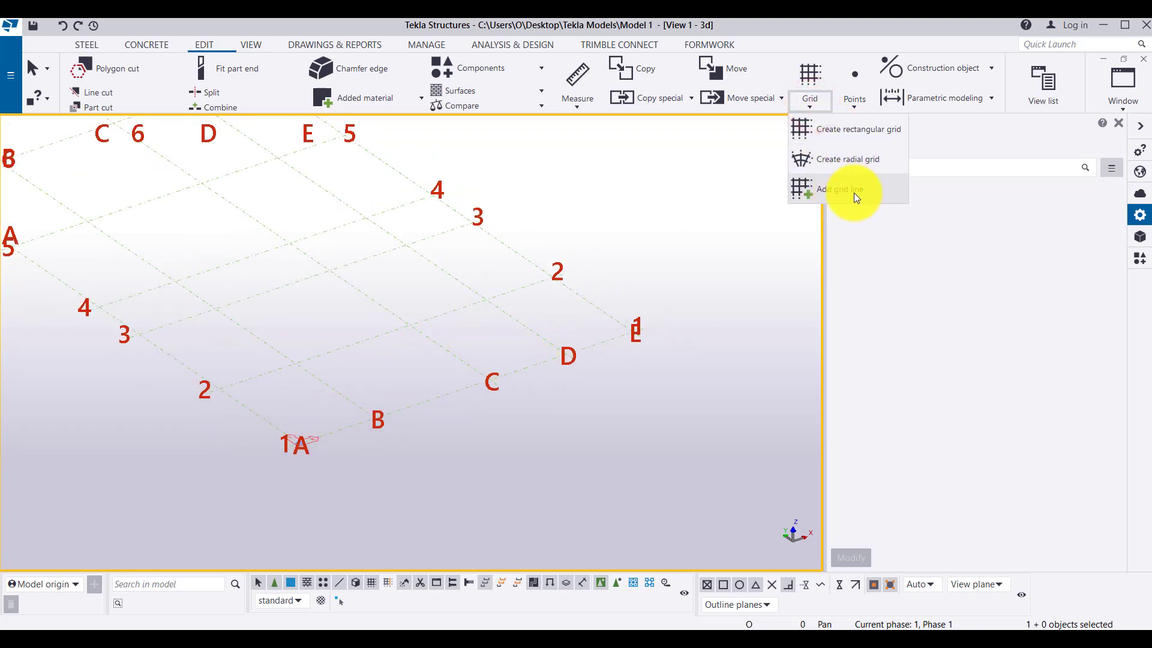
click(870, 192)
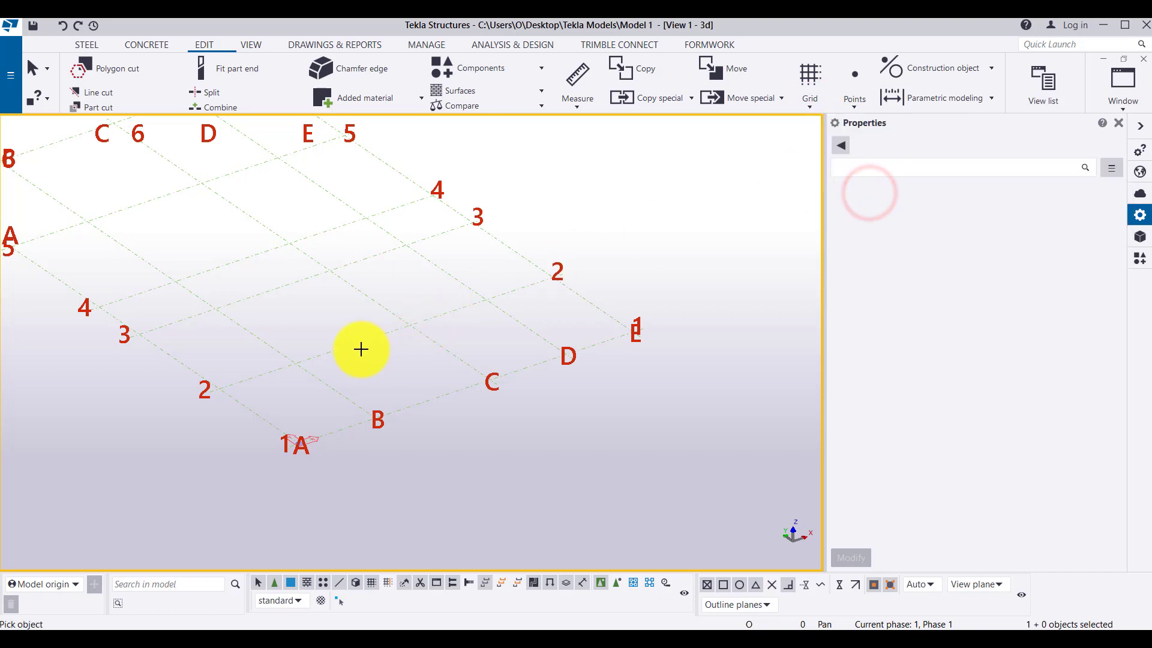
click(382, 374)
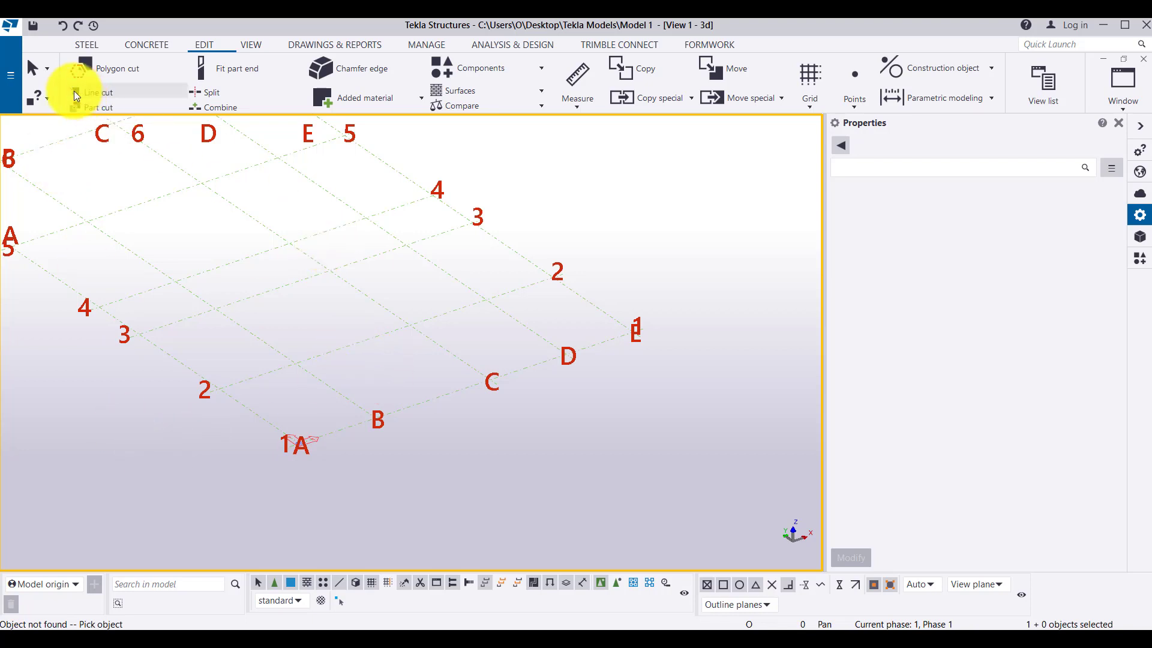
click(48, 81)
click(28, 60)
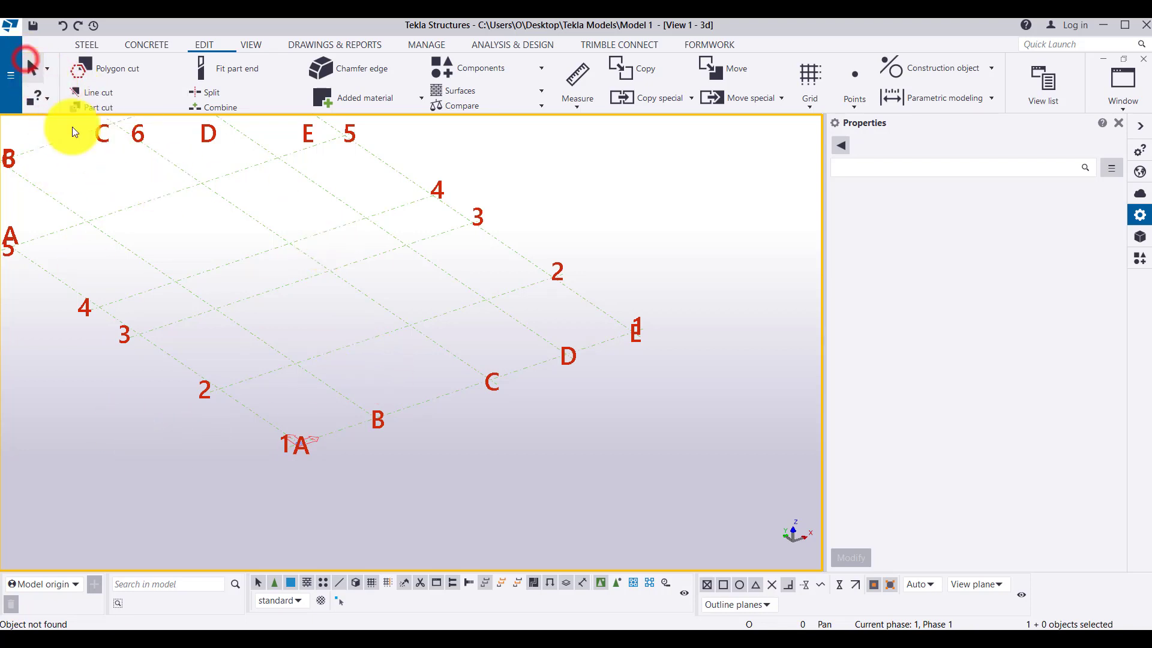
Enable grid selection and add a grid line midway between lines B and C, running from line 2 to line 1
click(385, 587)
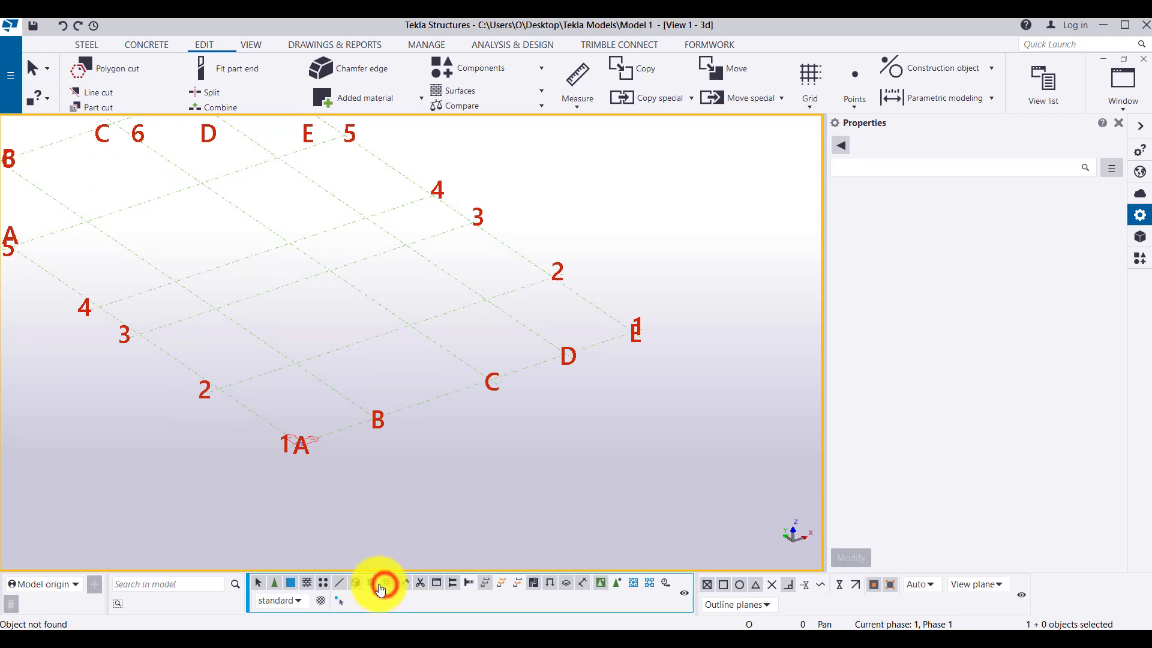
click(819, 105)
click(841, 196)
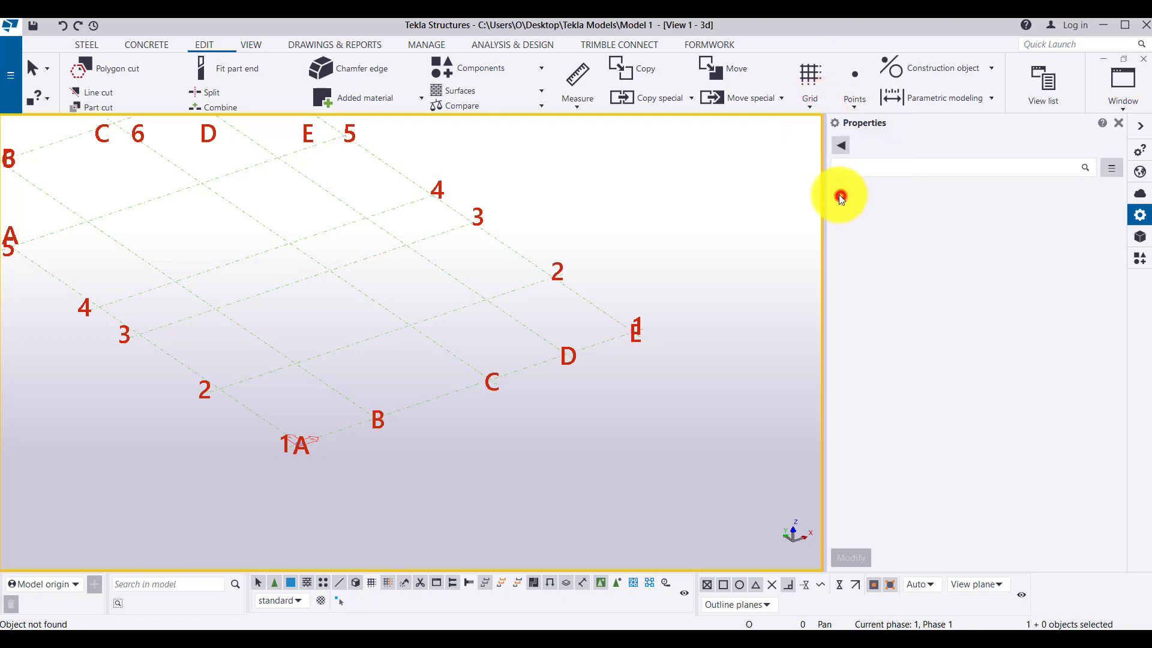
click(352, 343)
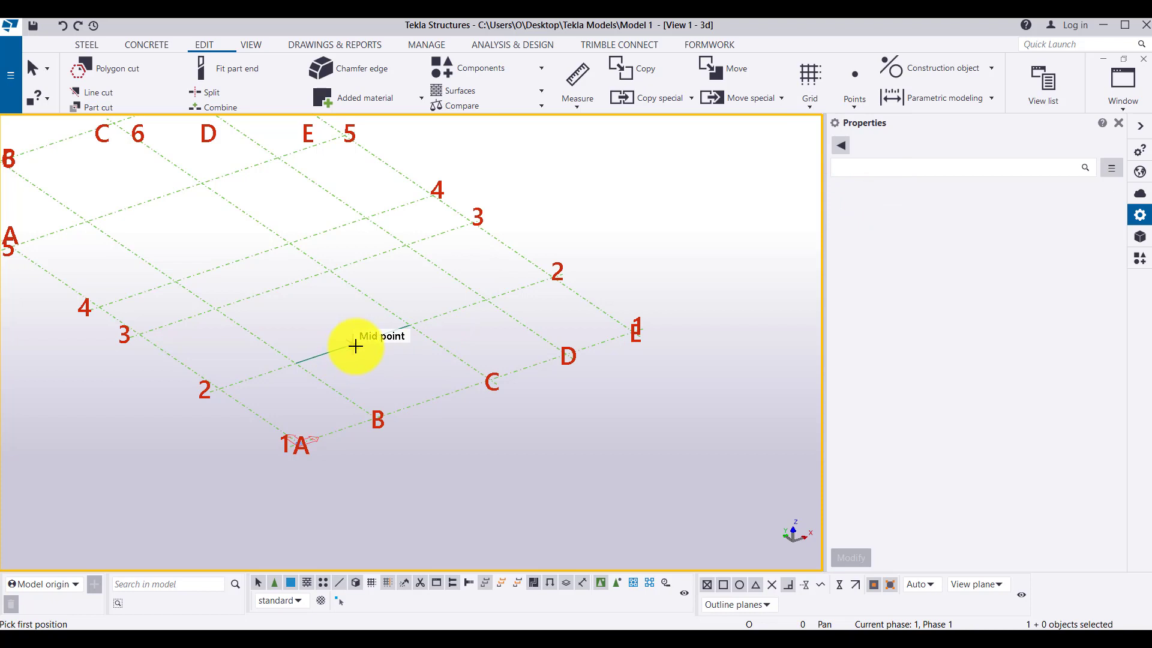
click(351, 345)
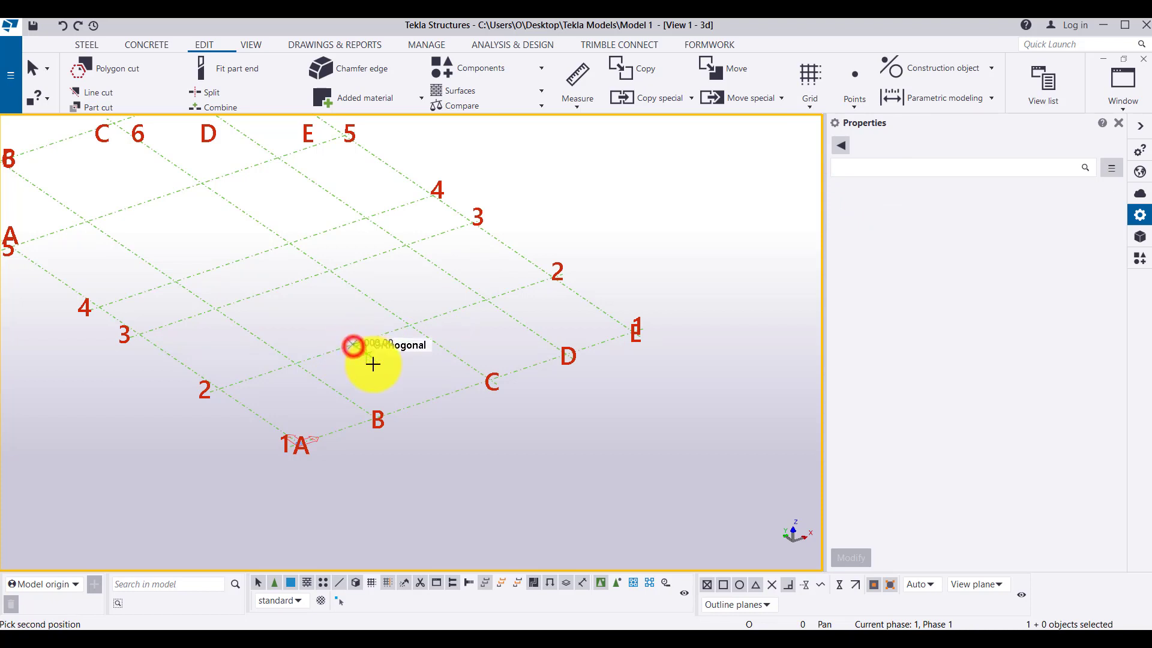
click(429, 399)
scroll(417, 402, up, 3)
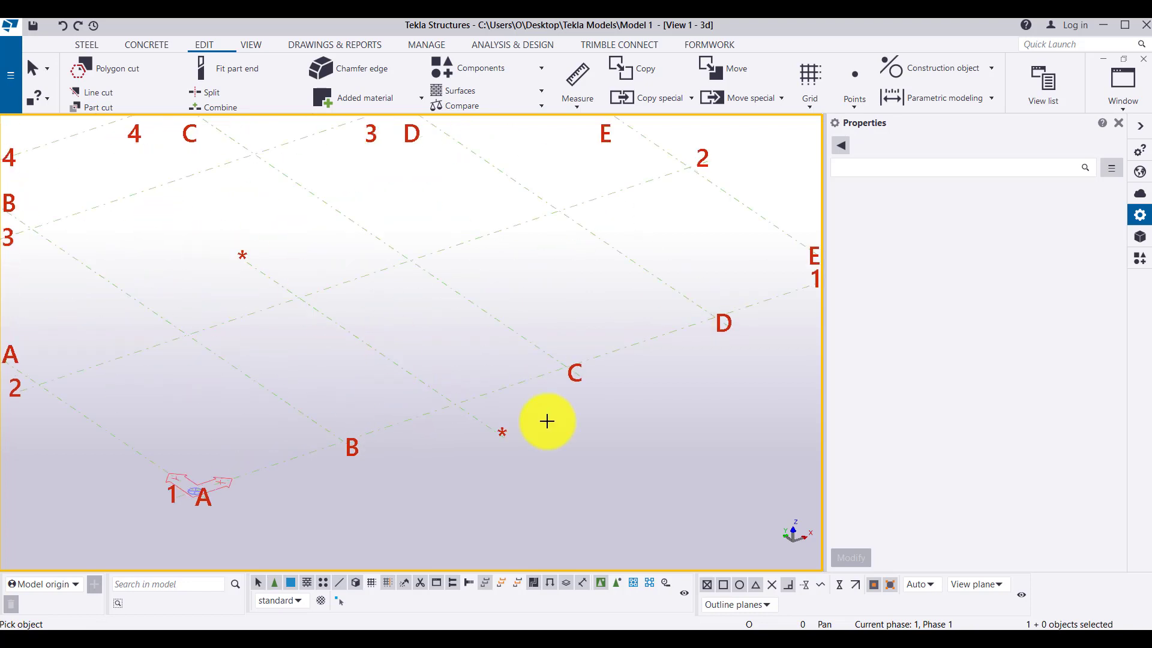
click(34, 70)
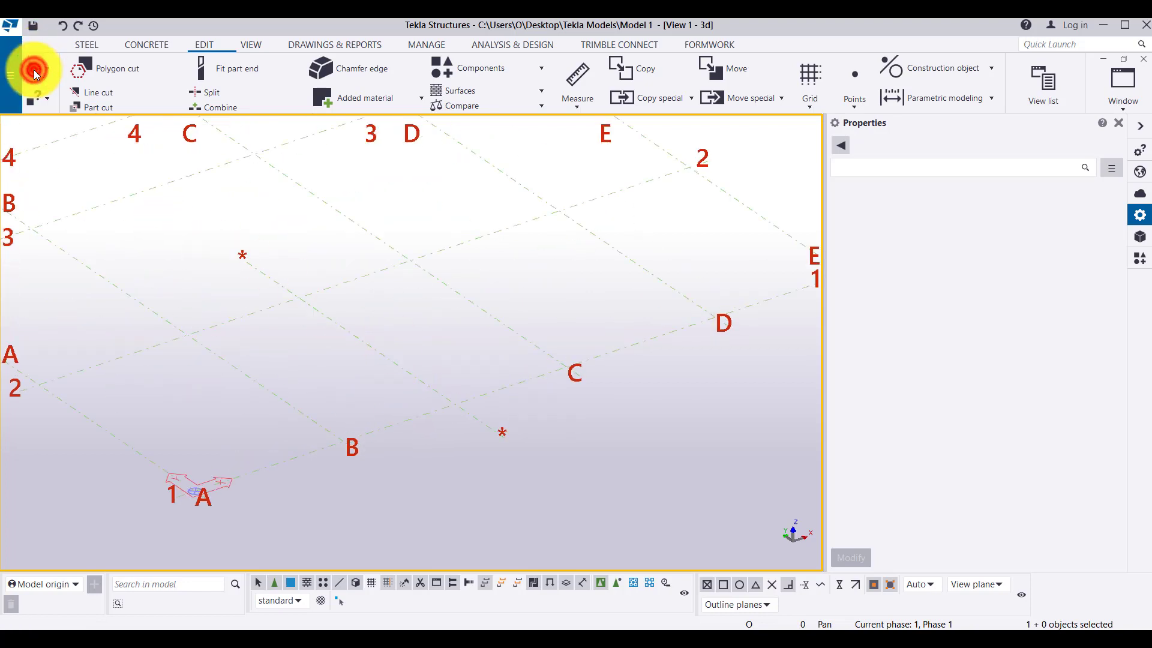
right_click(164, 250)
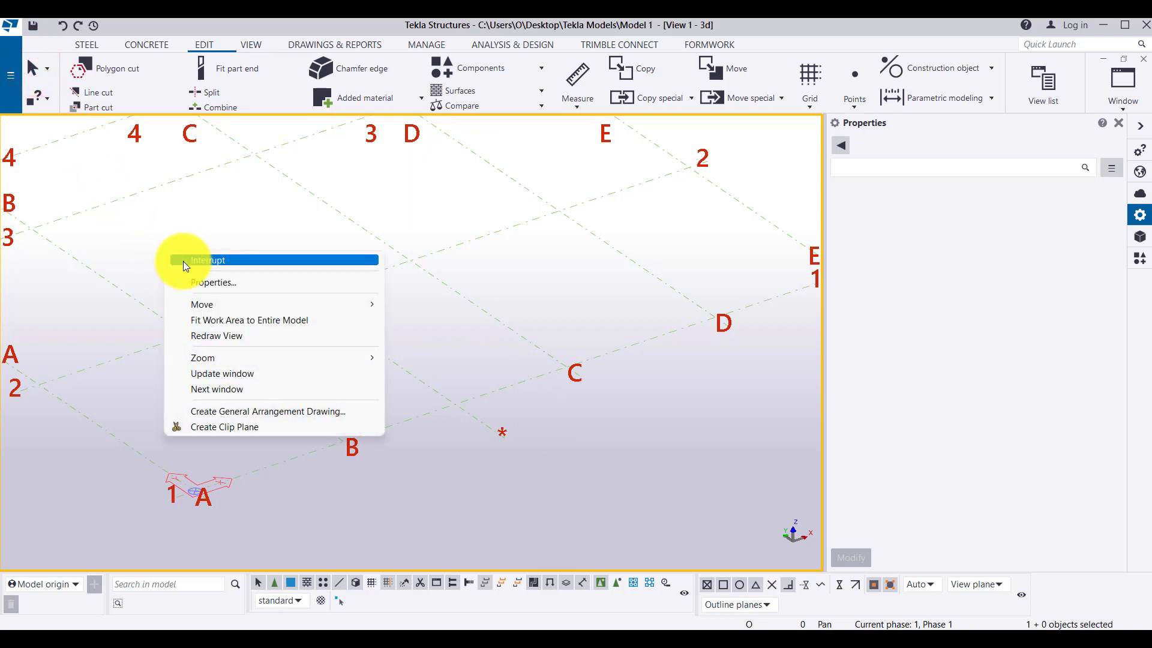
click(179, 262)
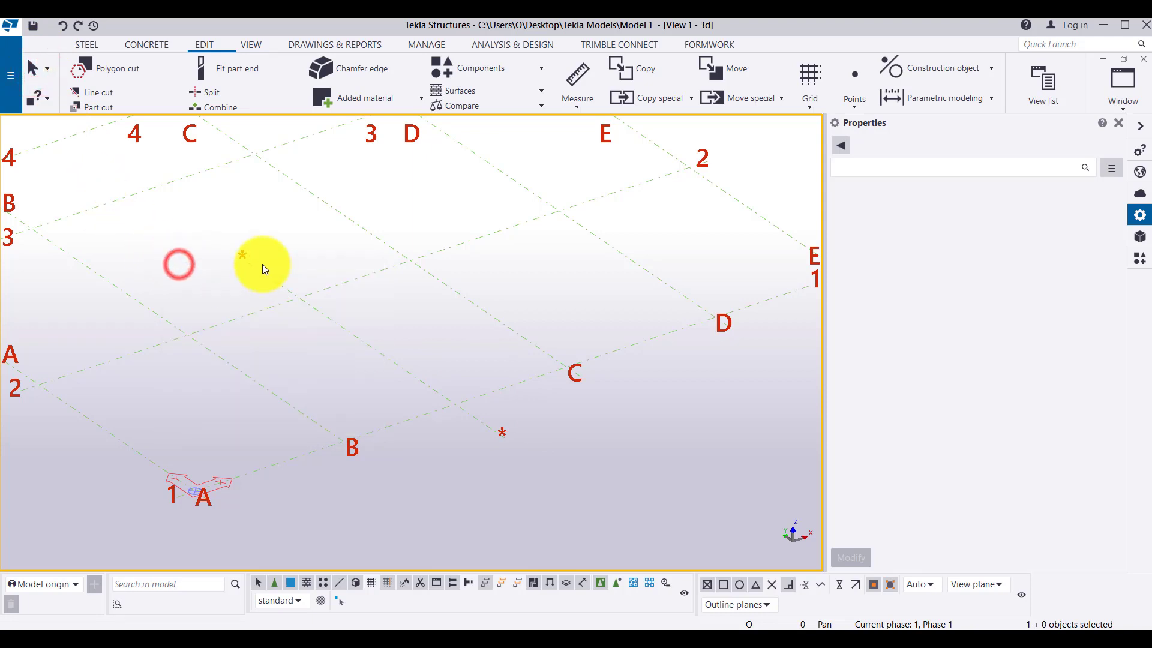
right_click(171, 225)
click(183, 233)
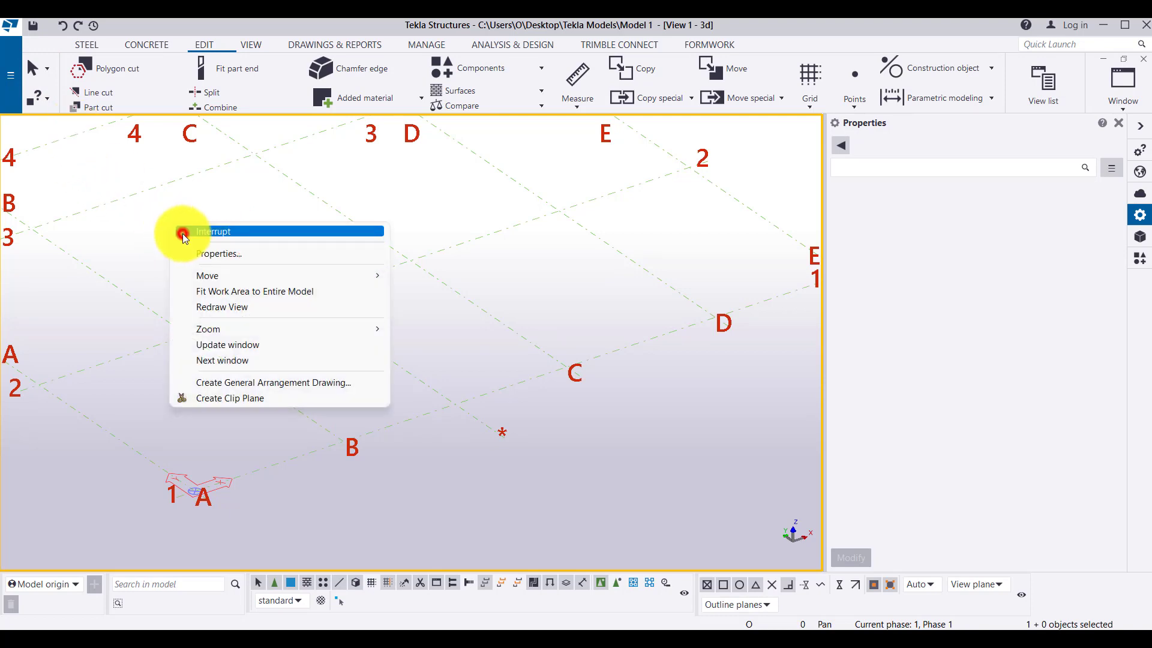
Restrict object selection to individual grid lines only
click(435, 387)
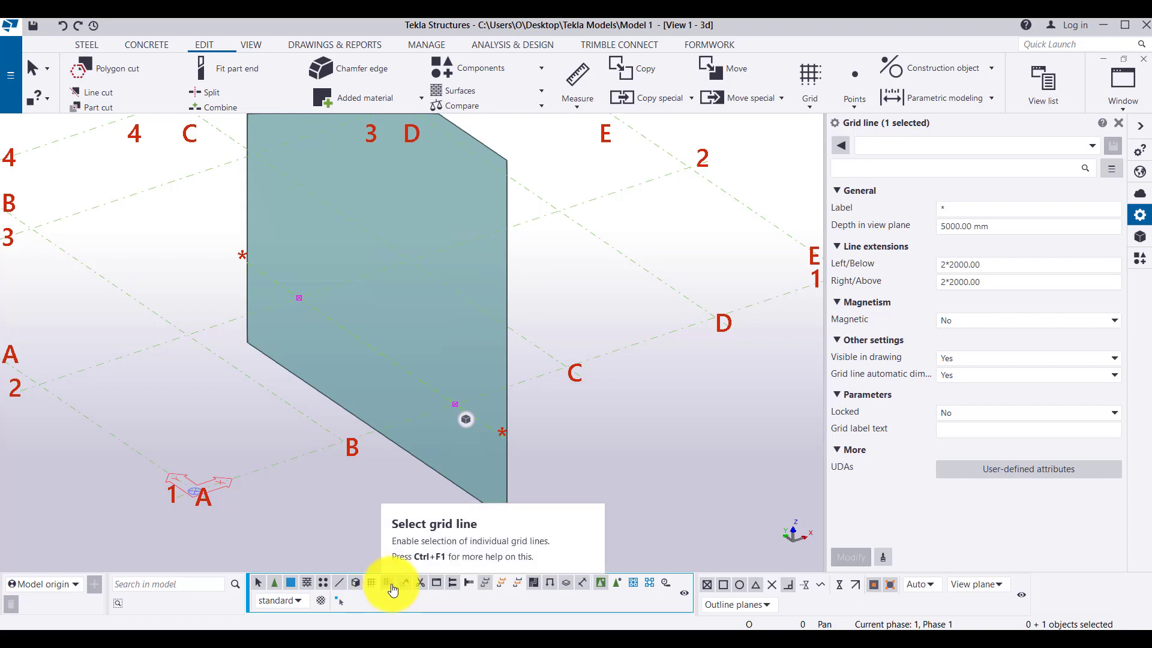
click(377, 585)
click(389, 590)
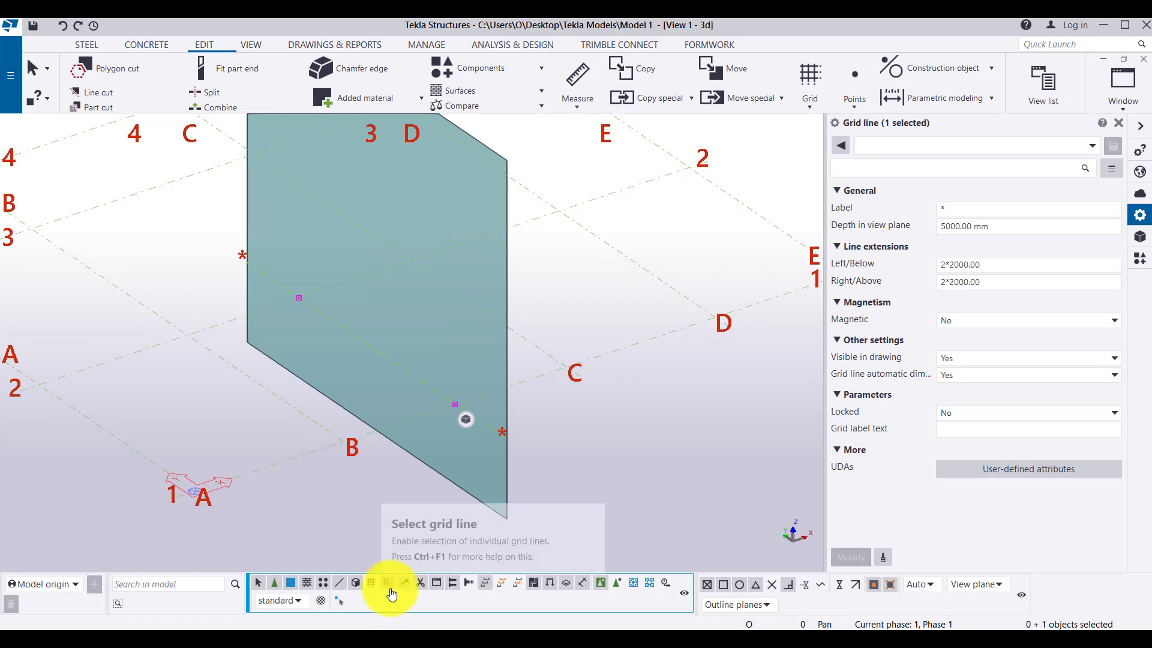
click(389, 589)
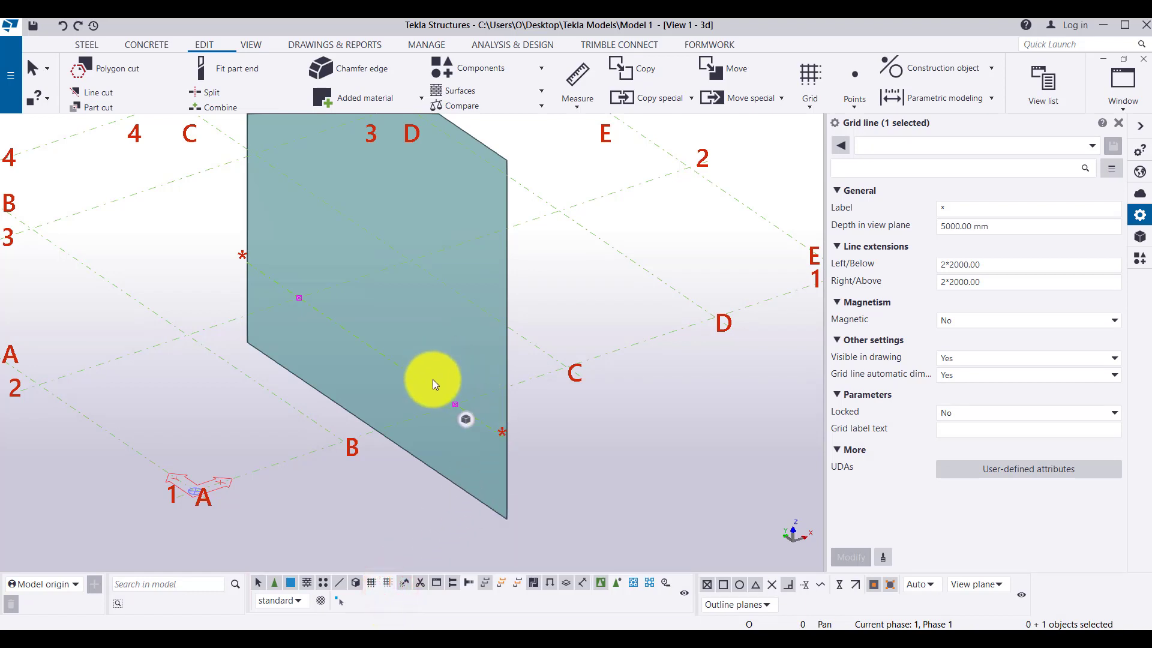
mouse_move(433, 397)
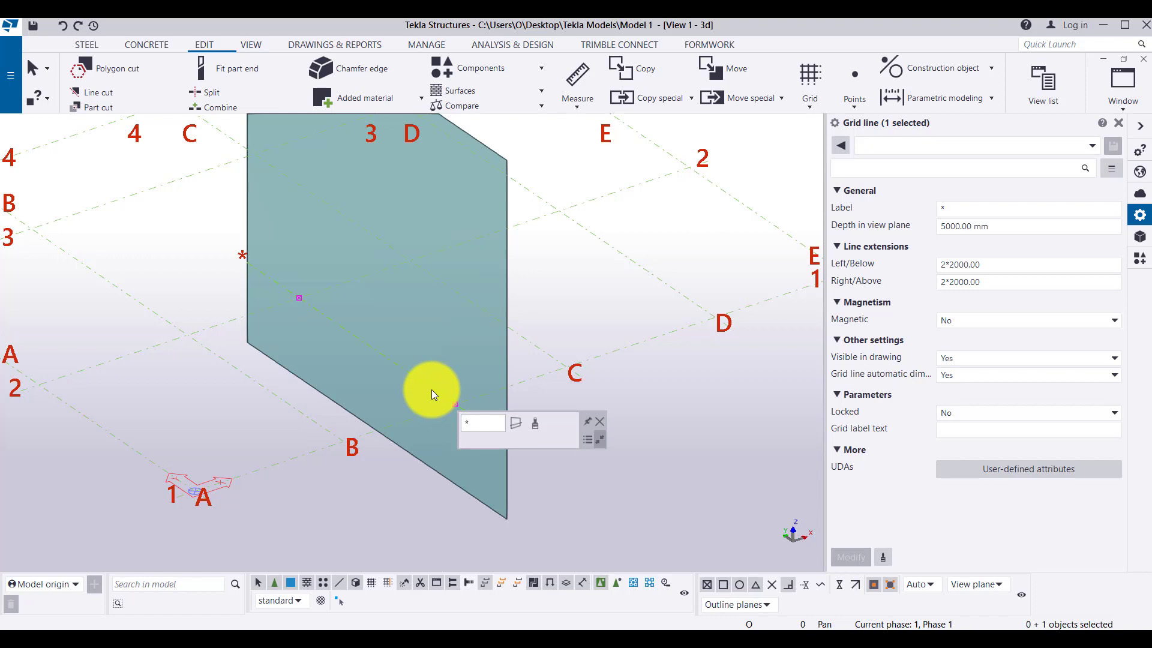
click(431, 390)
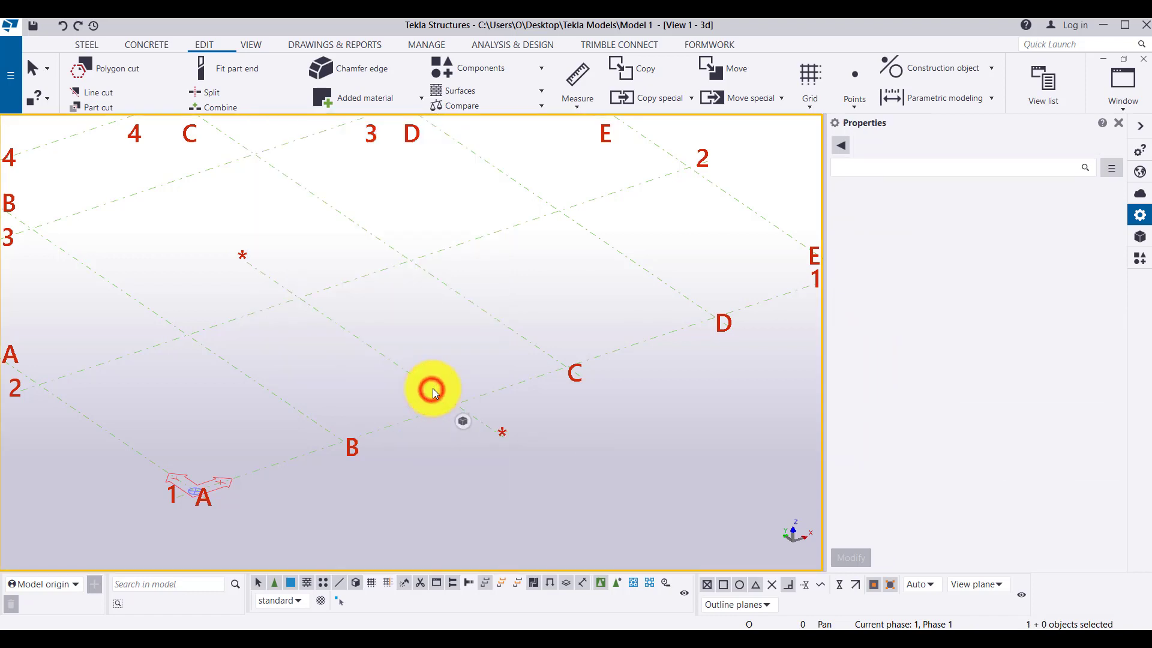
click(423, 382)
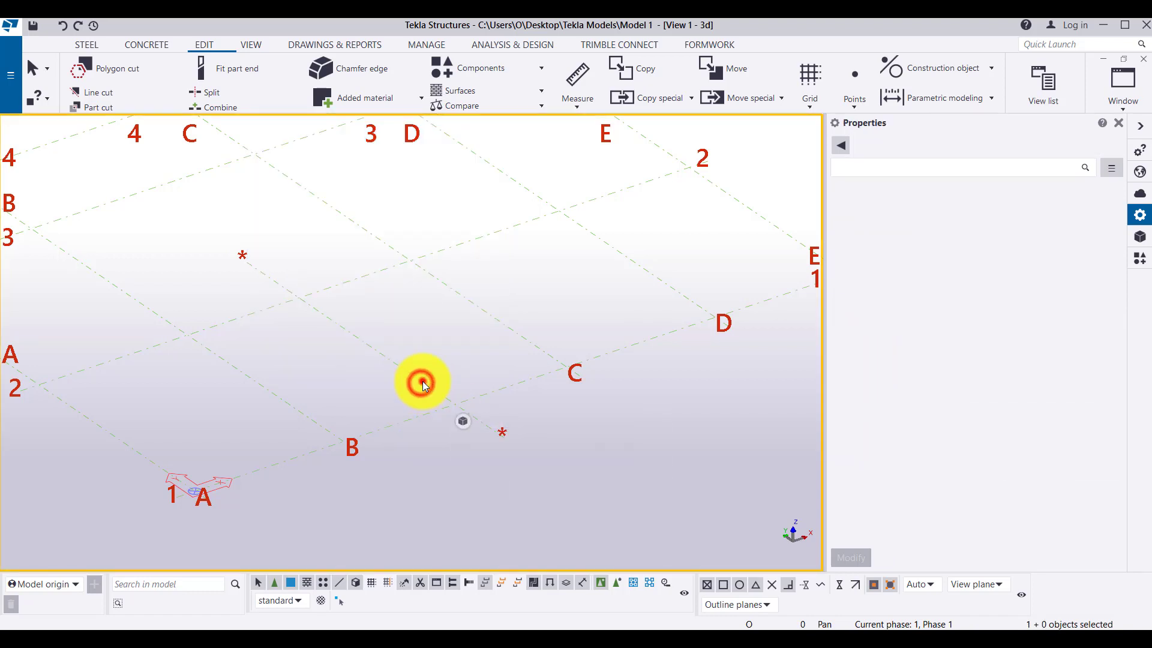
click(387, 583)
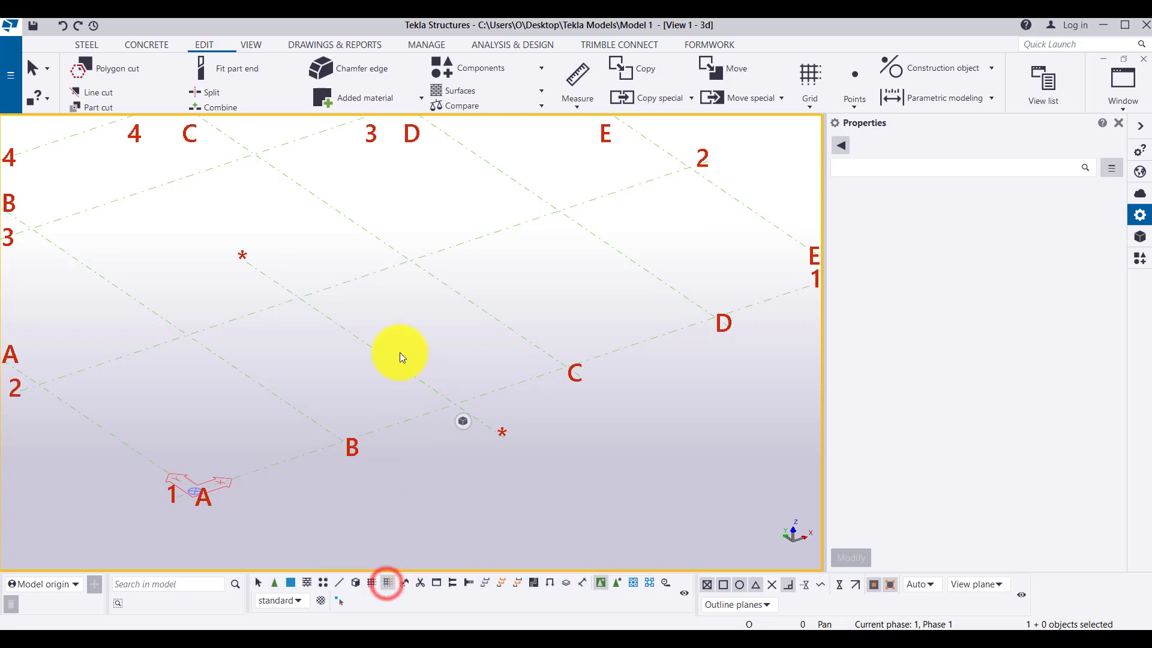
Set the label of the added grid line between B and C to B-
click(405, 371)
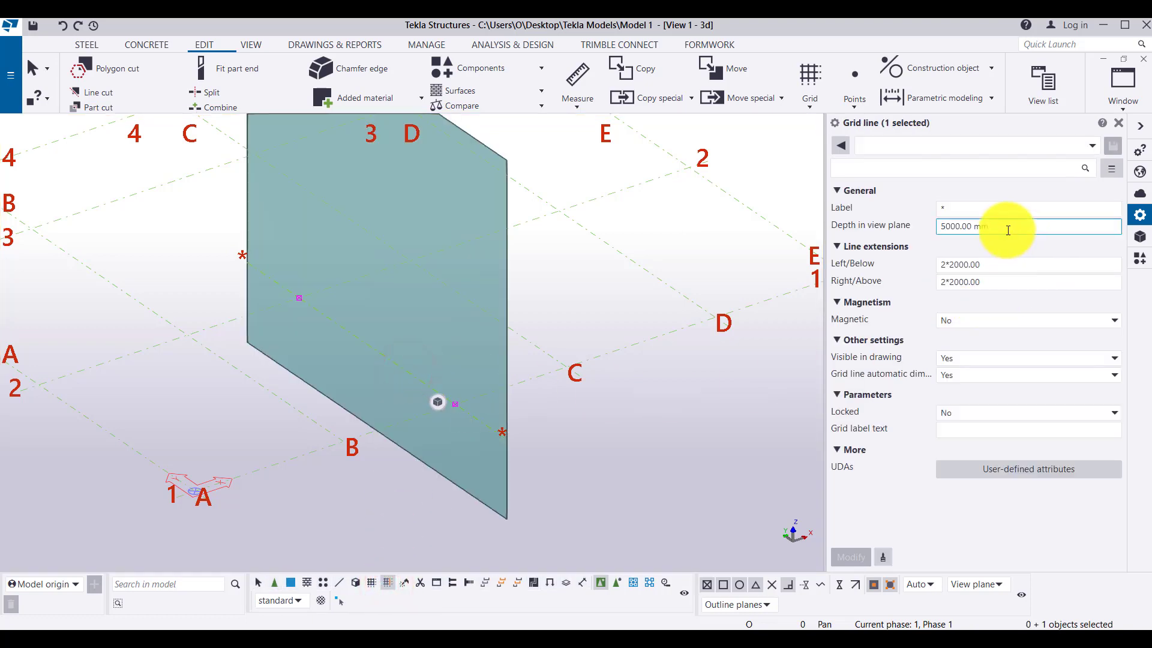
click(949, 208)
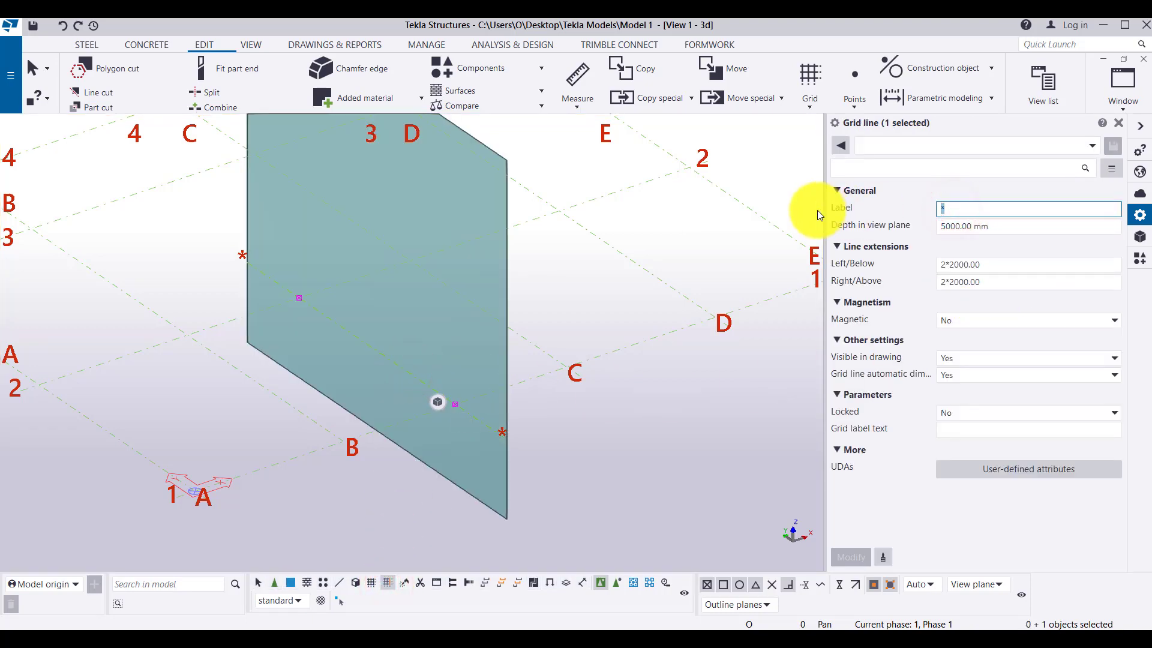
text(B)
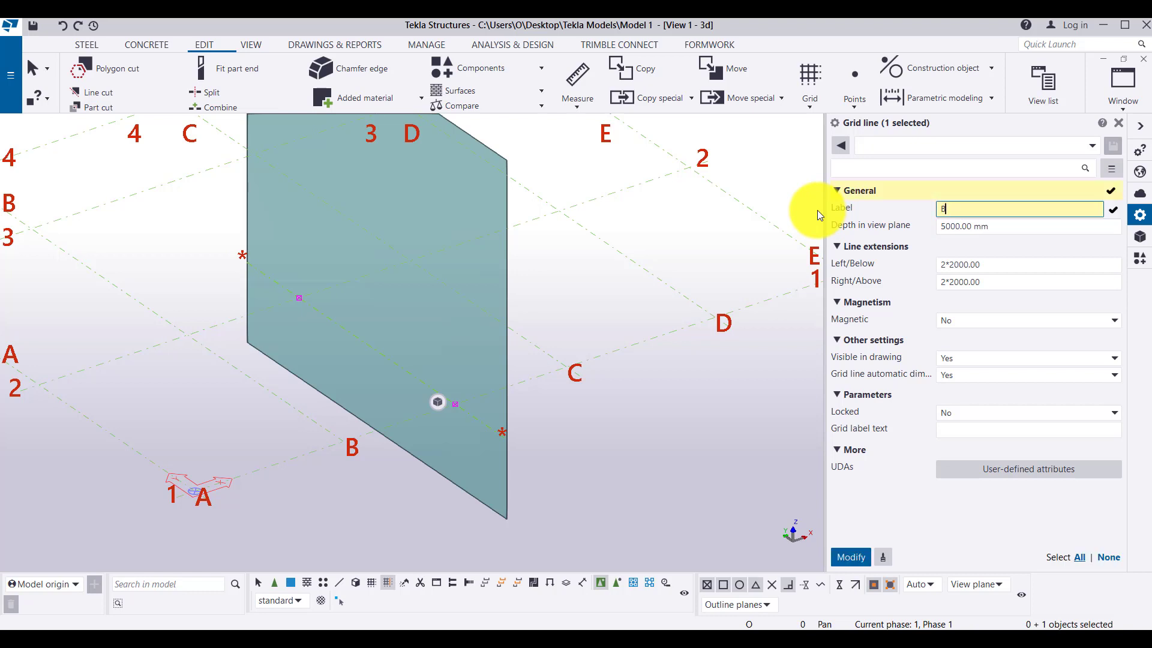
text(-)
key(Return)
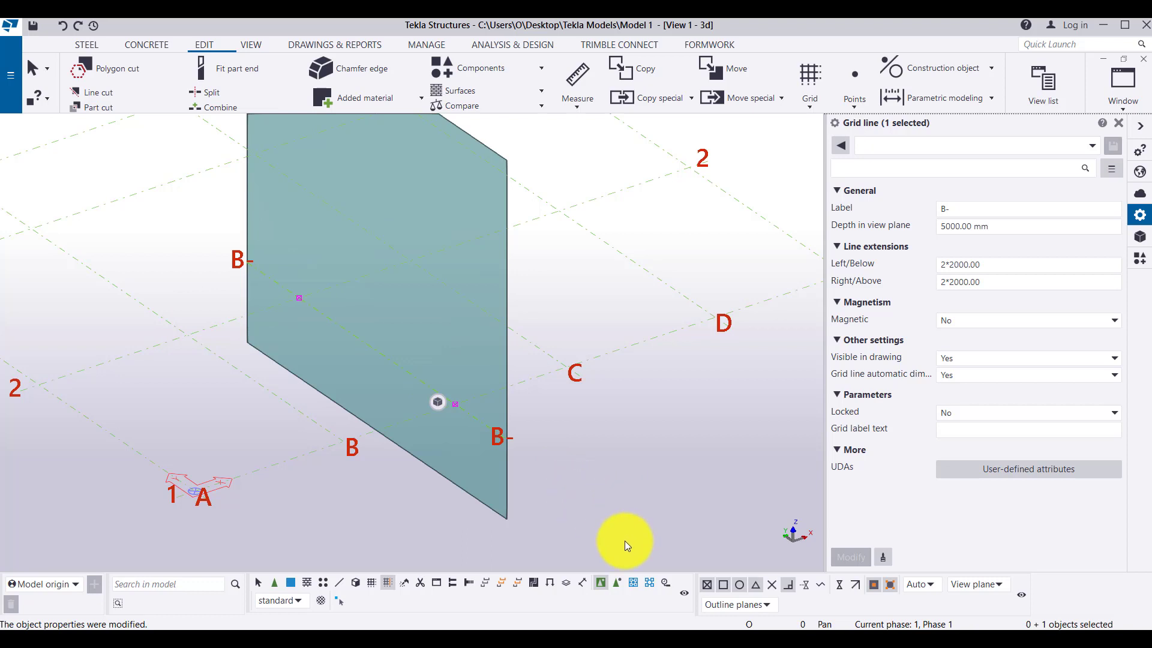
click(625, 499)
scroll(410, 425, down, 3)
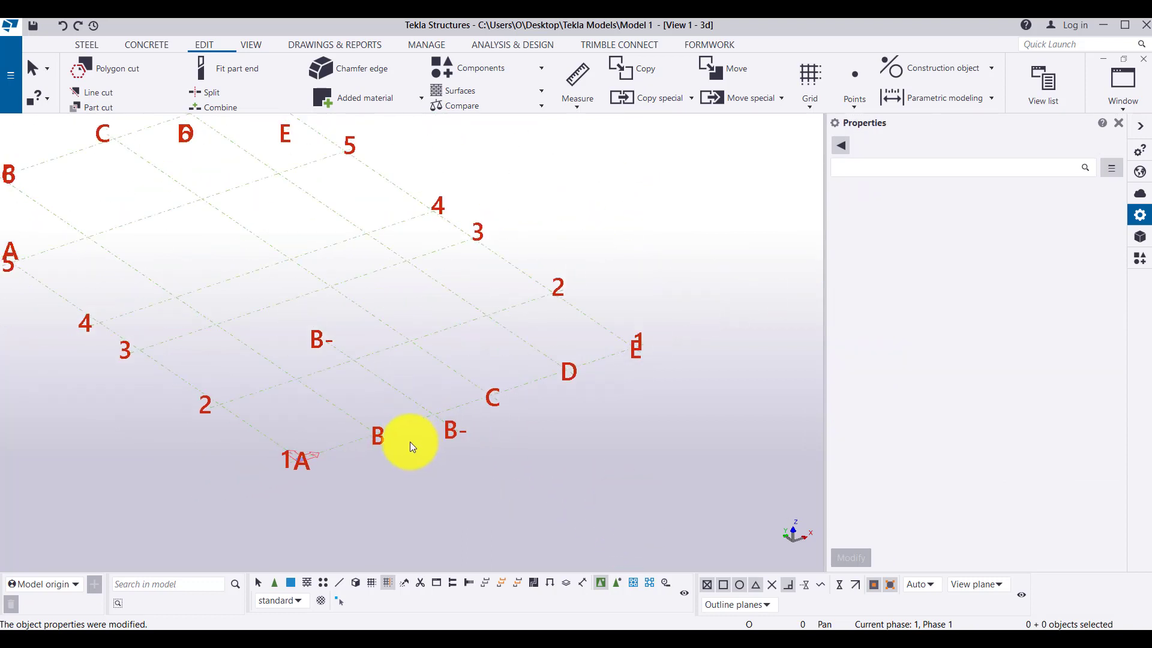
click(807, 109)
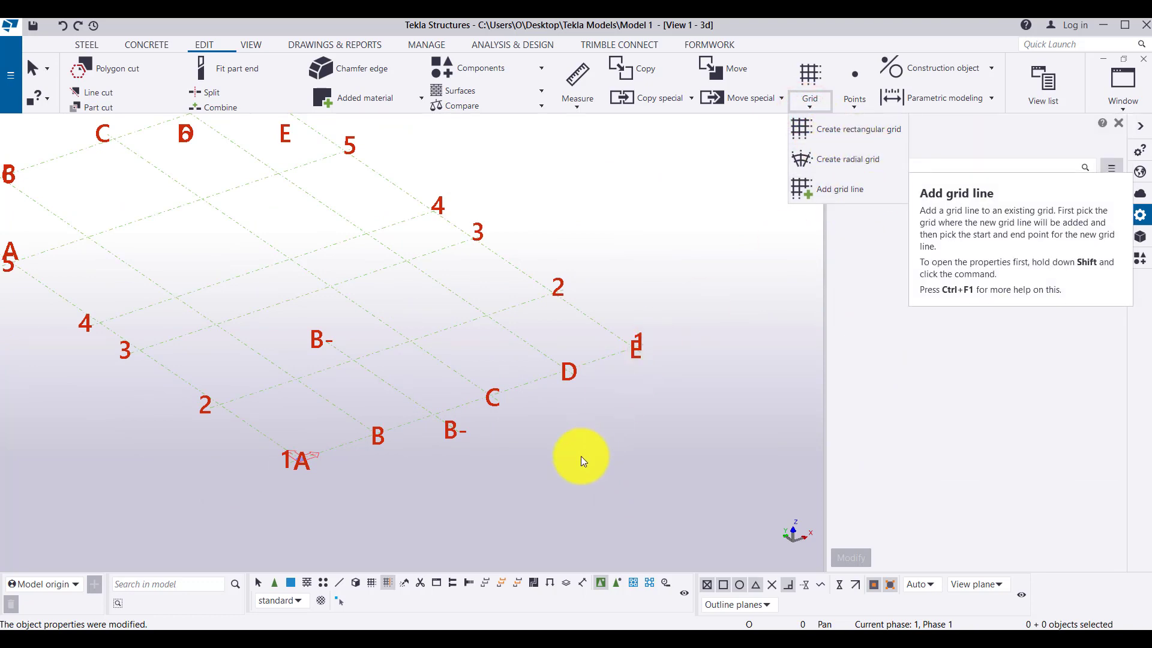
click(819, 158)
Enable whole-grid selection, then select and delete the rectangular grid, confirming the deletion
scroll(648, 448, down, 2)
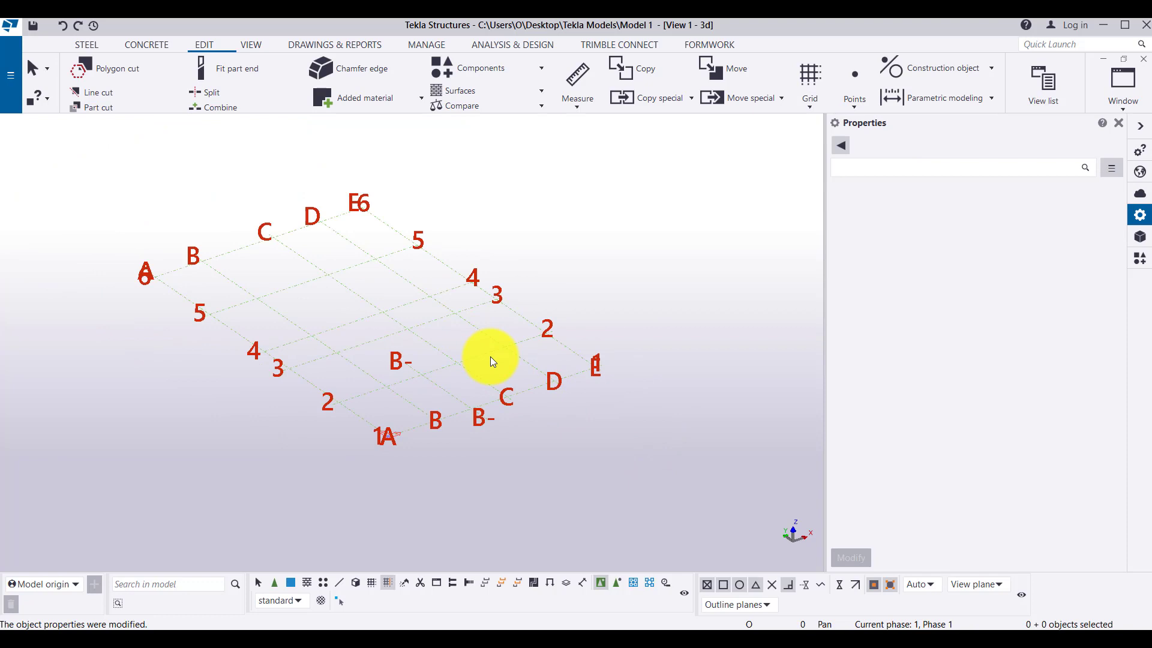
click(372, 583)
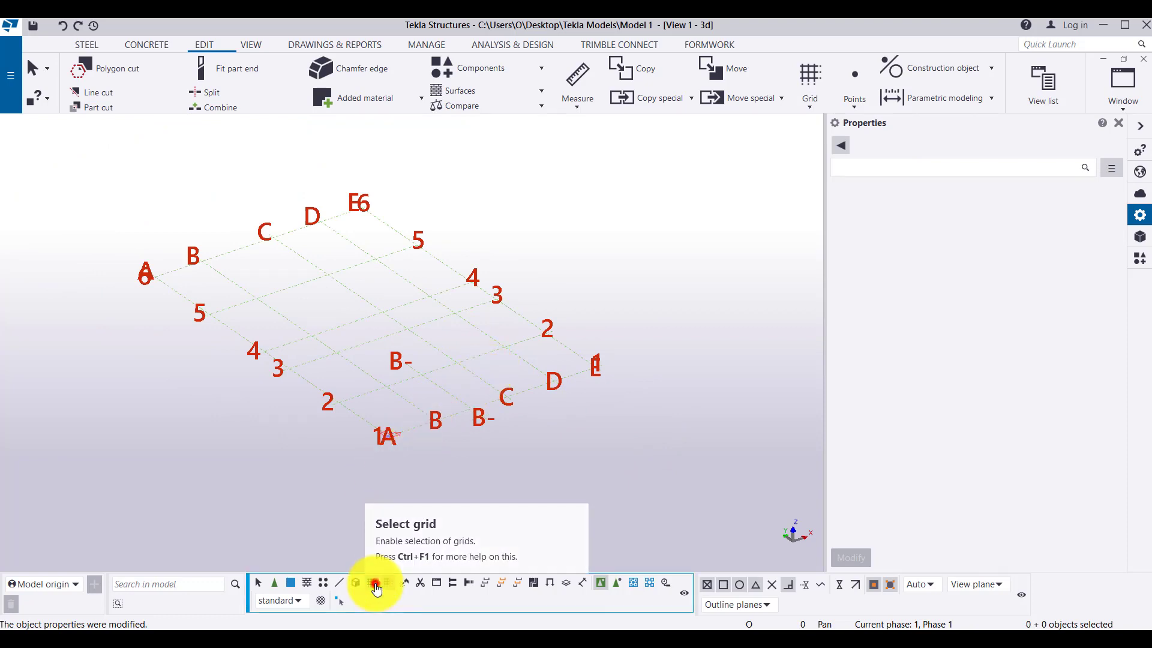
click(392, 388)
scroll(390, 390, down, 2)
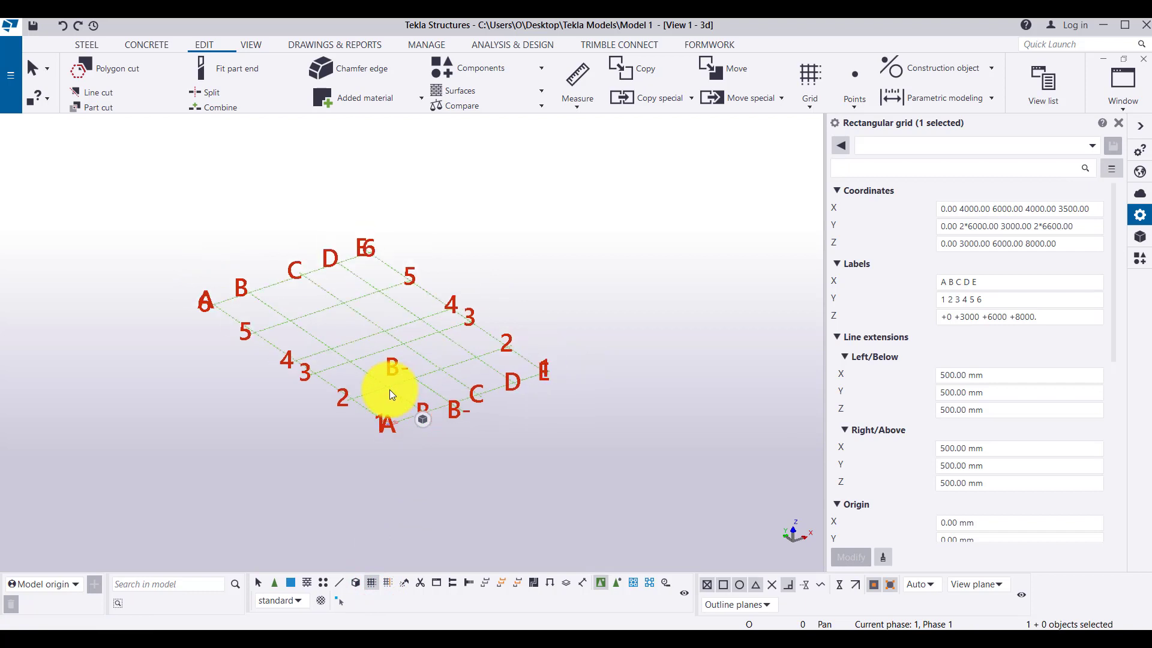
key(Delete)
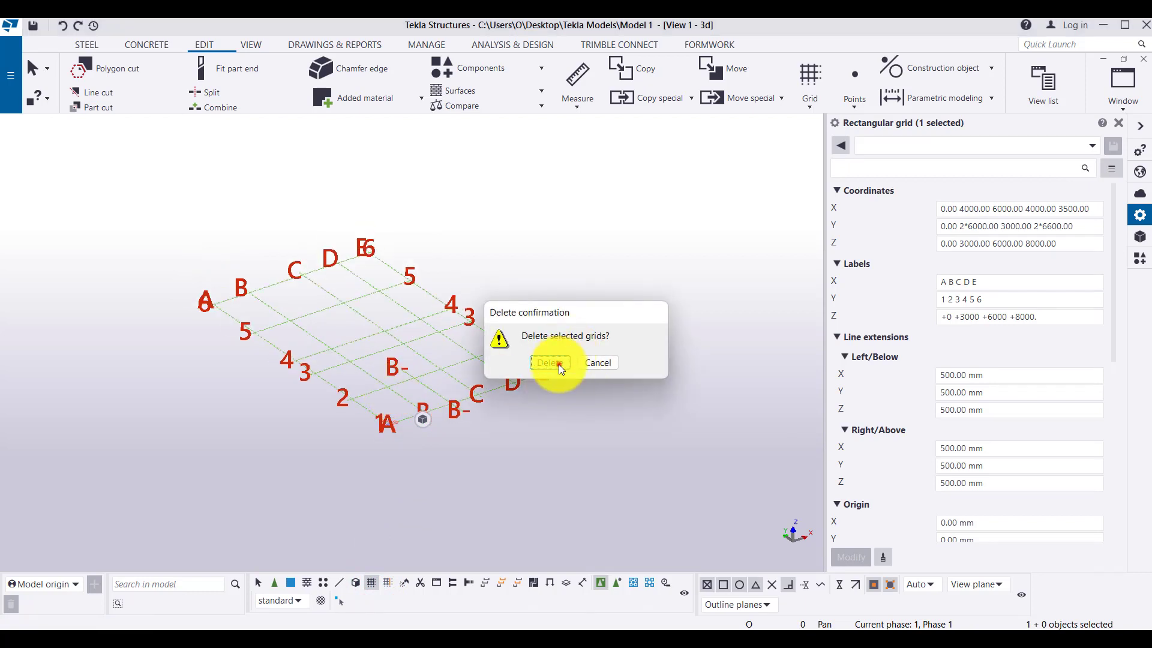
click(558, 364)
right_click(521, 470)
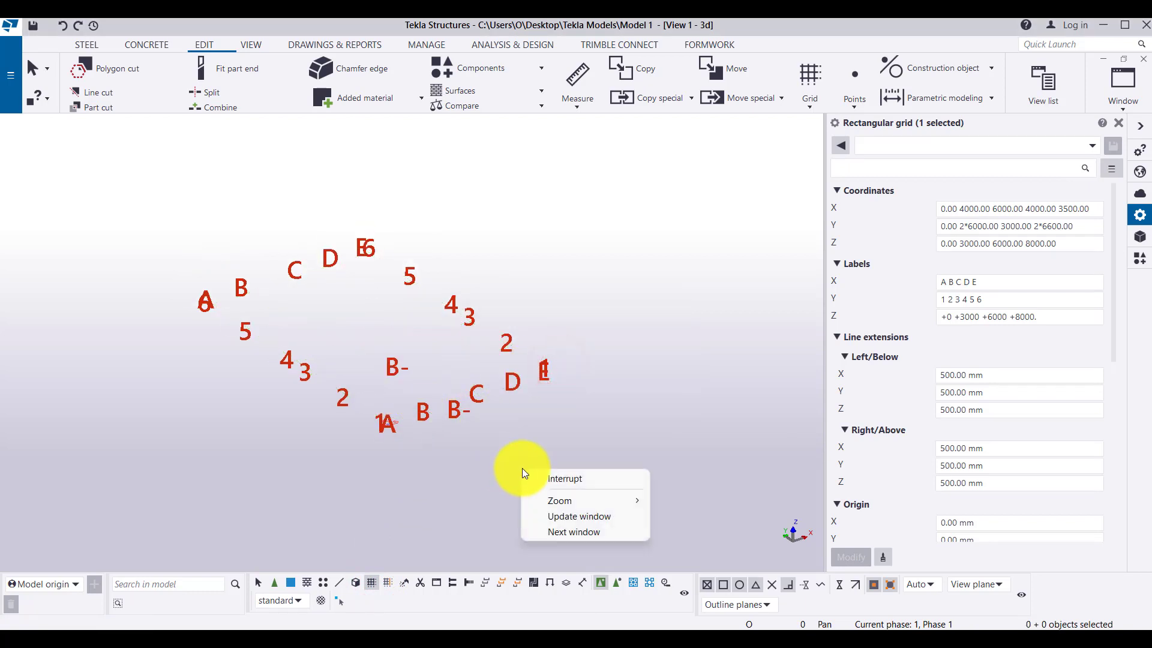
click(609, 408)
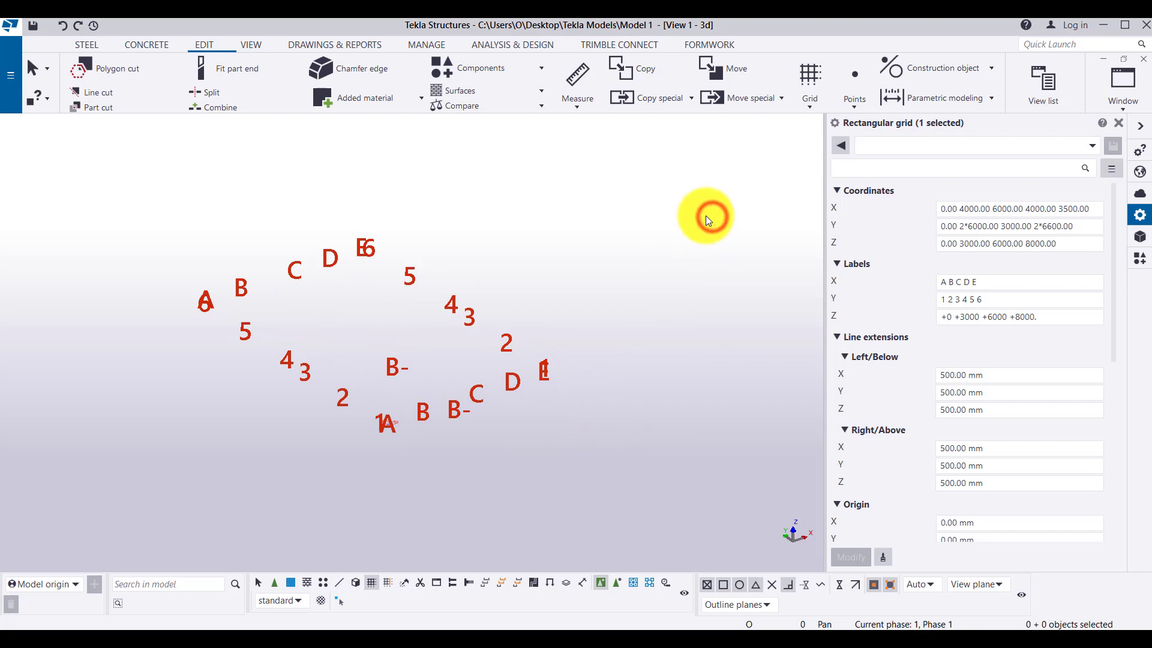
scroll(589, 253, up, 2)
right_click(591, 253)
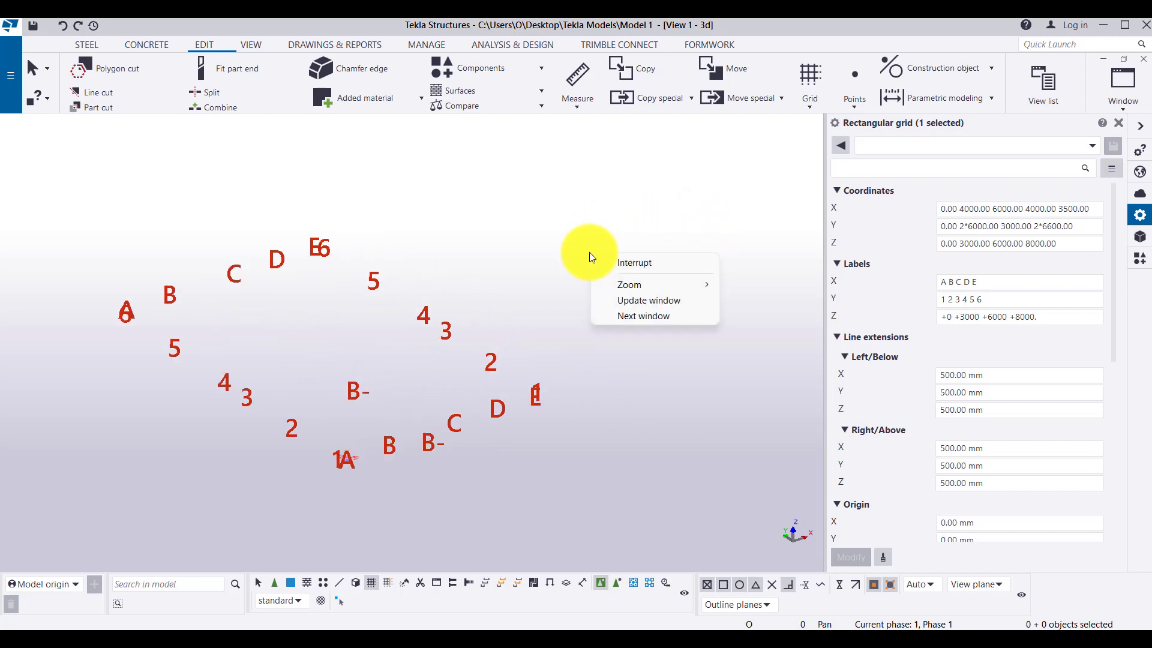
click(606, 260)
right_click(607, 261)
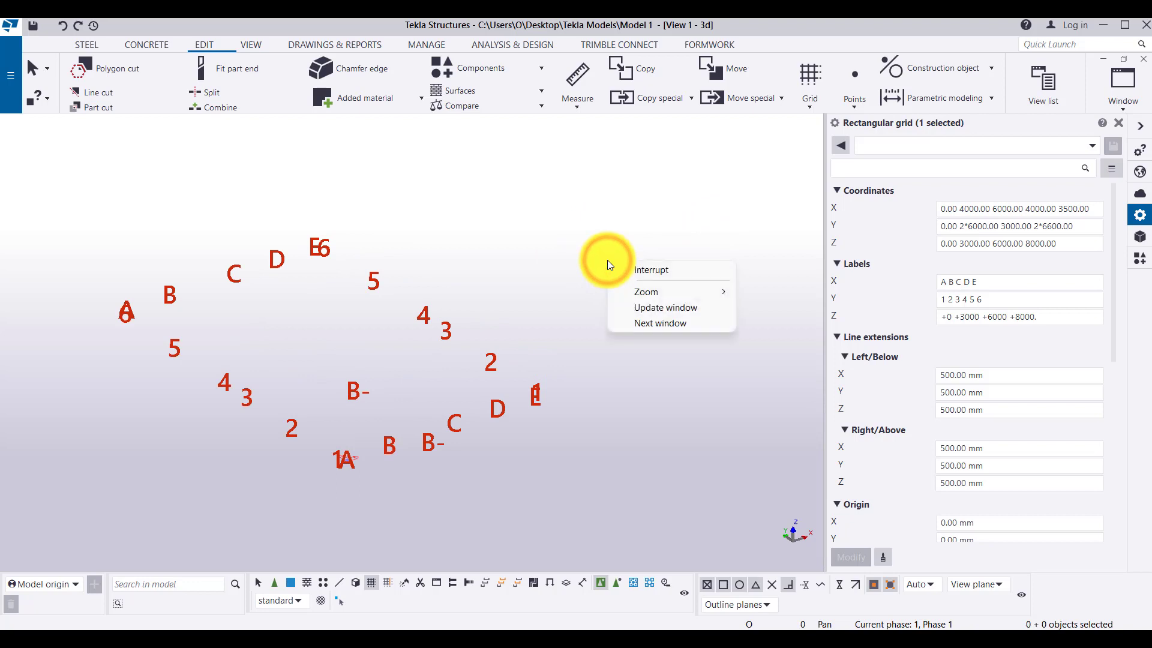
click(608, 260)
right_click(602, 261)
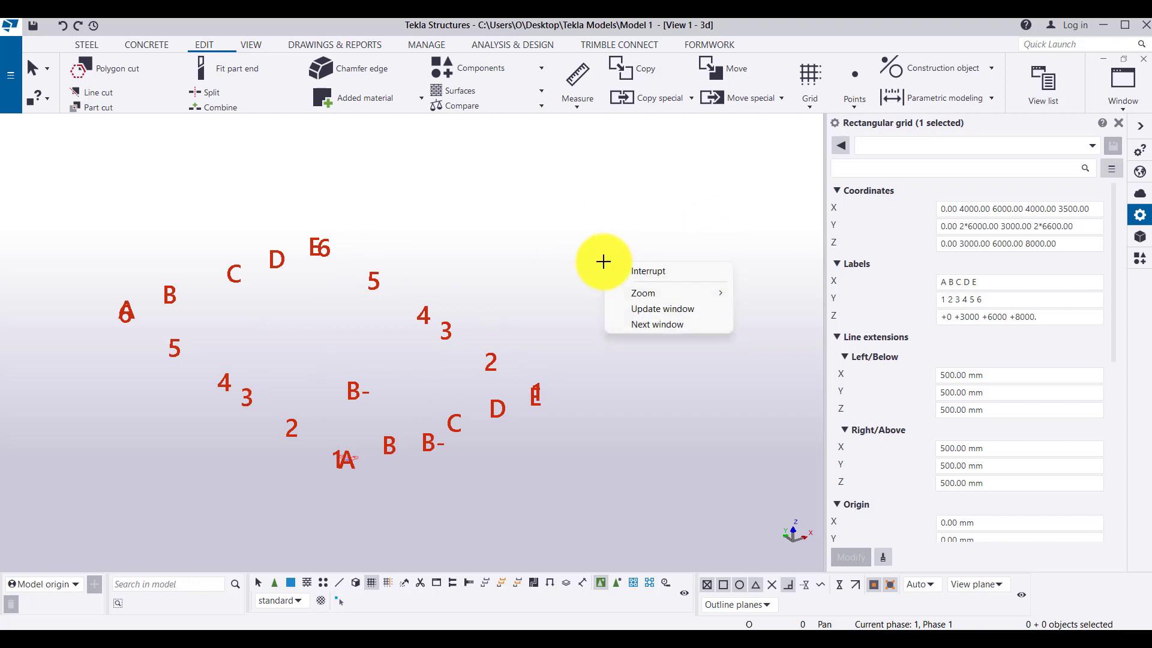
click(621, 305)
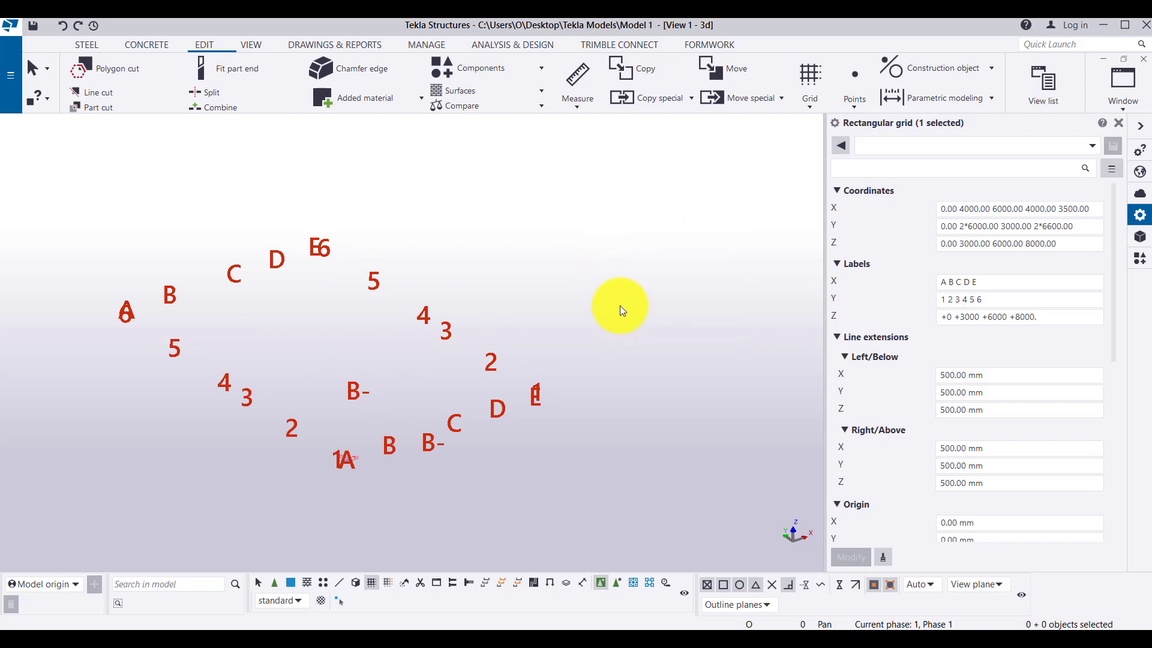
scroll(373, 293, down, 1)
scroll(373, 293, down, 2)
click(232, 307)
scroll(390, 183, down, 1)
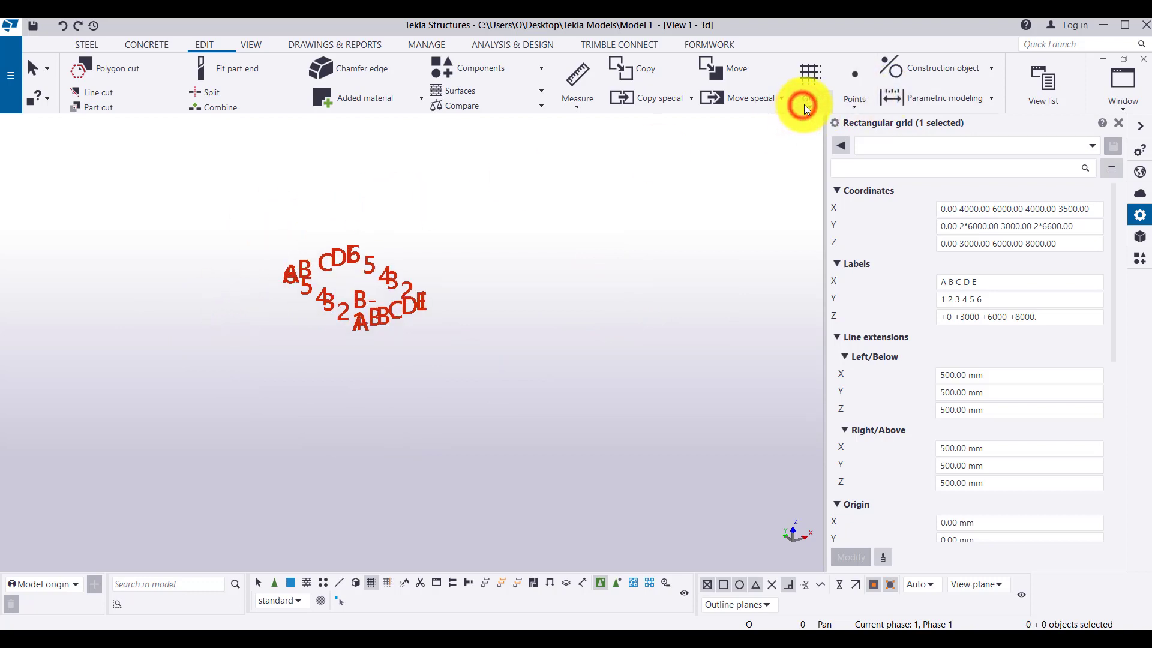
Create a radial grid at the default origin, keeping radial coordinates 0.00 5*5000.00 and angular coordinates 0.00 15.00 2*30.00 15.00
click(1119, 123)
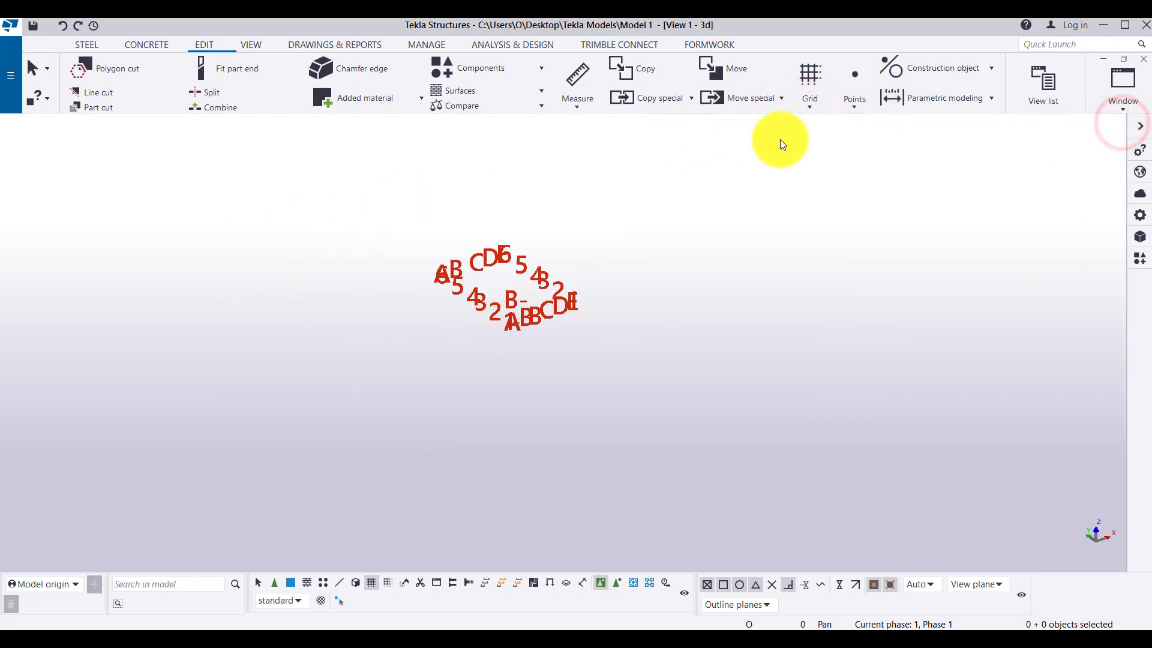
right_click(758, 185)
click(717, 185)
click(690, 189)
click(810, 103)
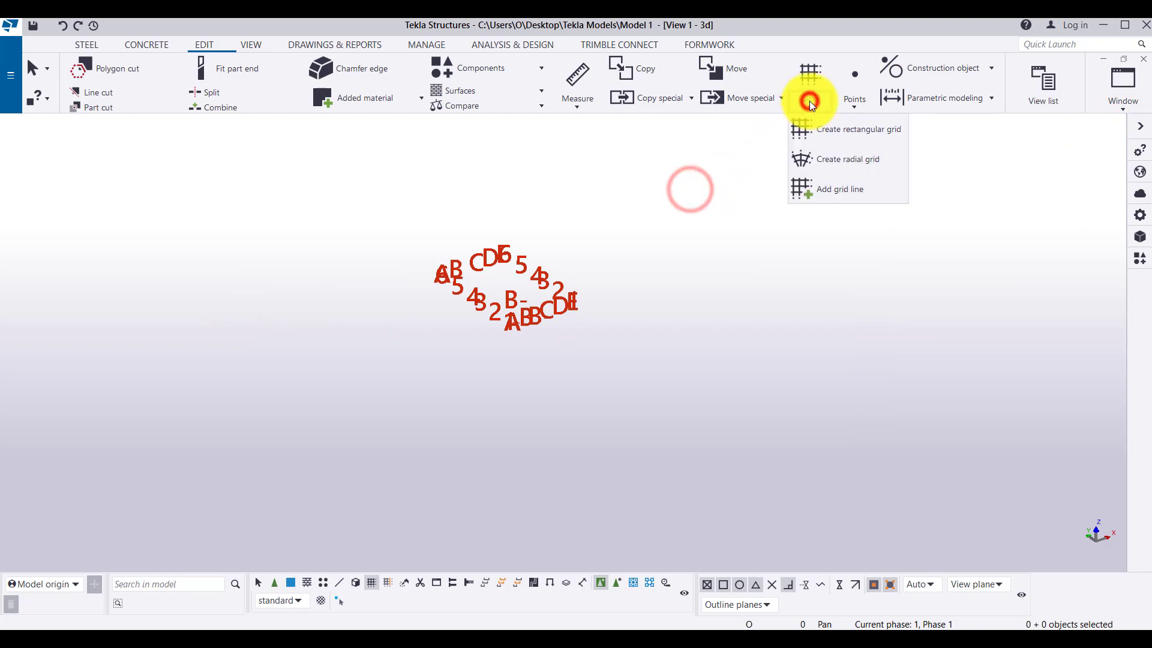
click(816, 160)
scroll(553, 298, up, 6)
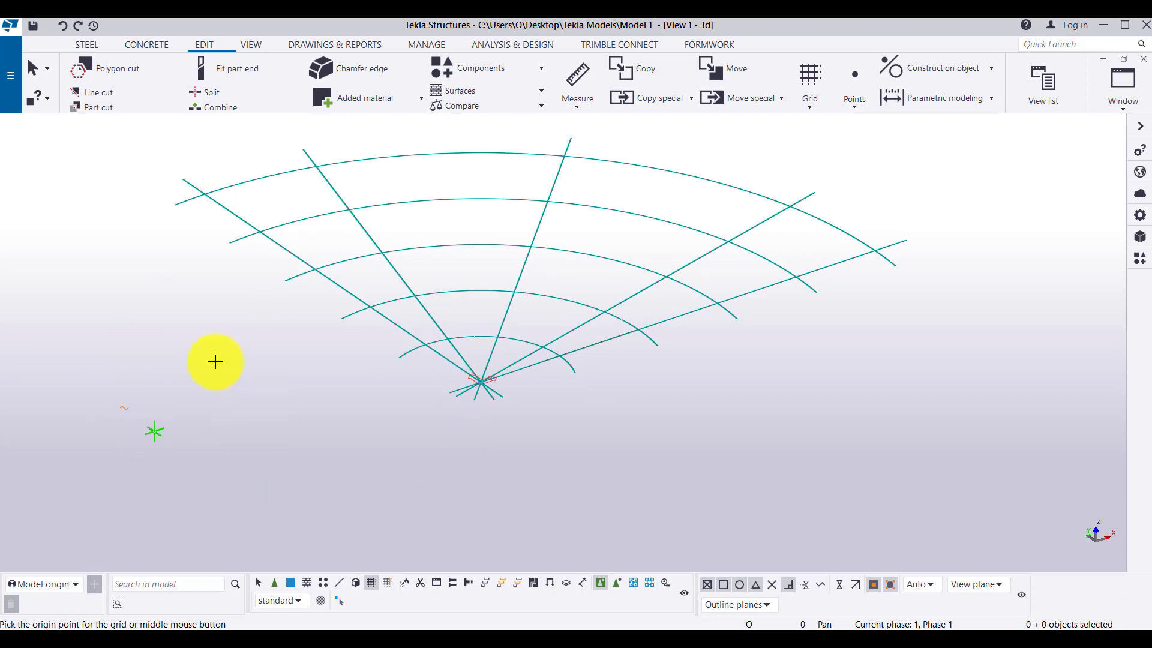
scroll(138, 360, down, 3)
click(1141, 216)
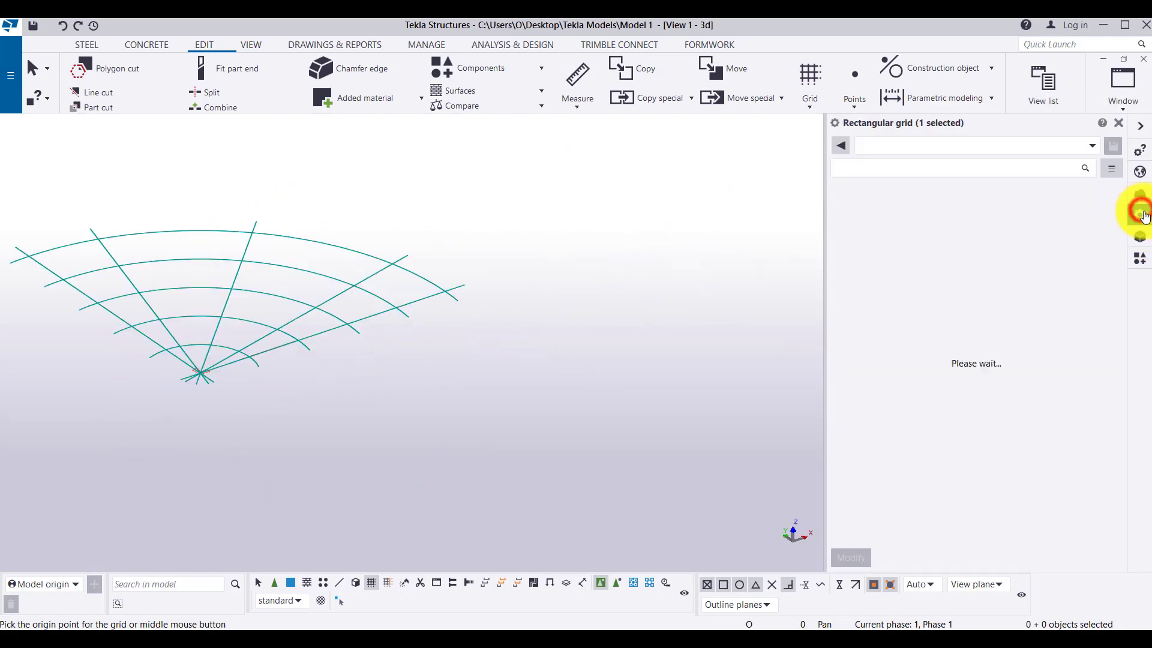
scroll(290, 207, up, 3)
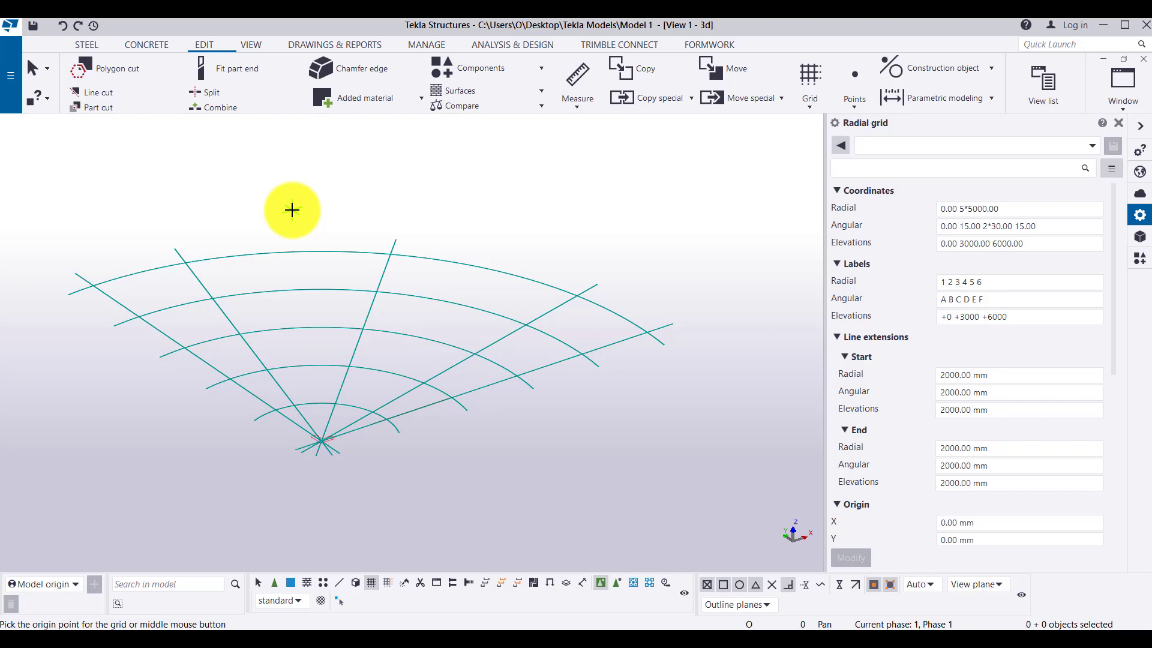
click(292, 210)
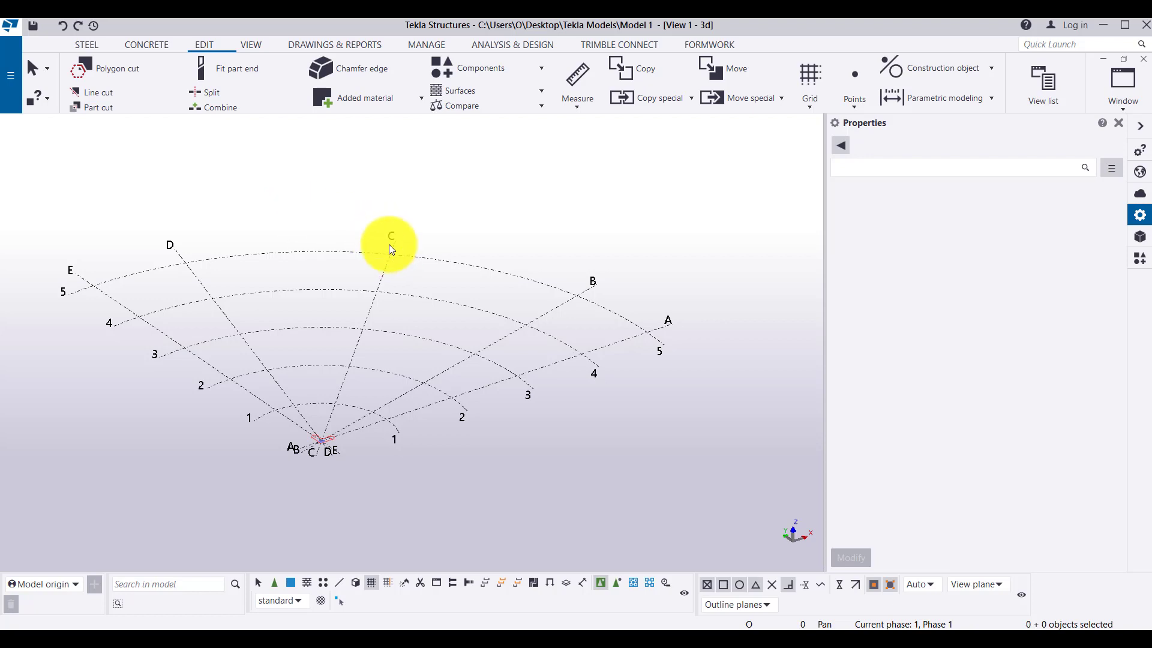
Select the radial grid and set its radial coordinates to 0.00 5*6000.00
click(610, 348)
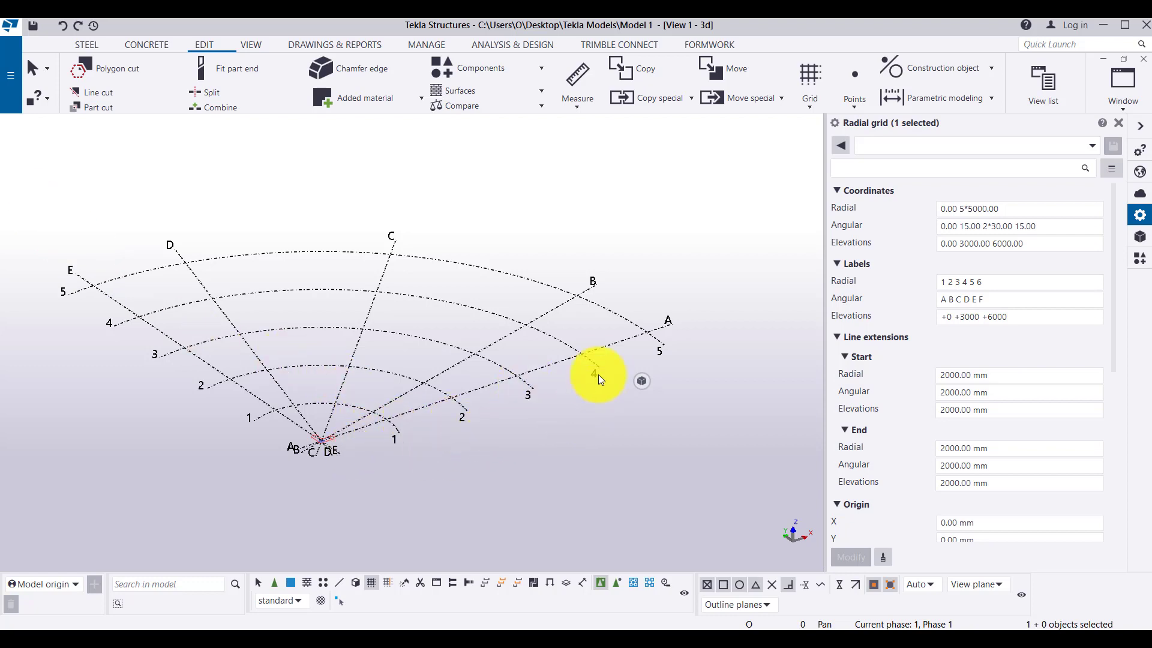
click(697, 255)
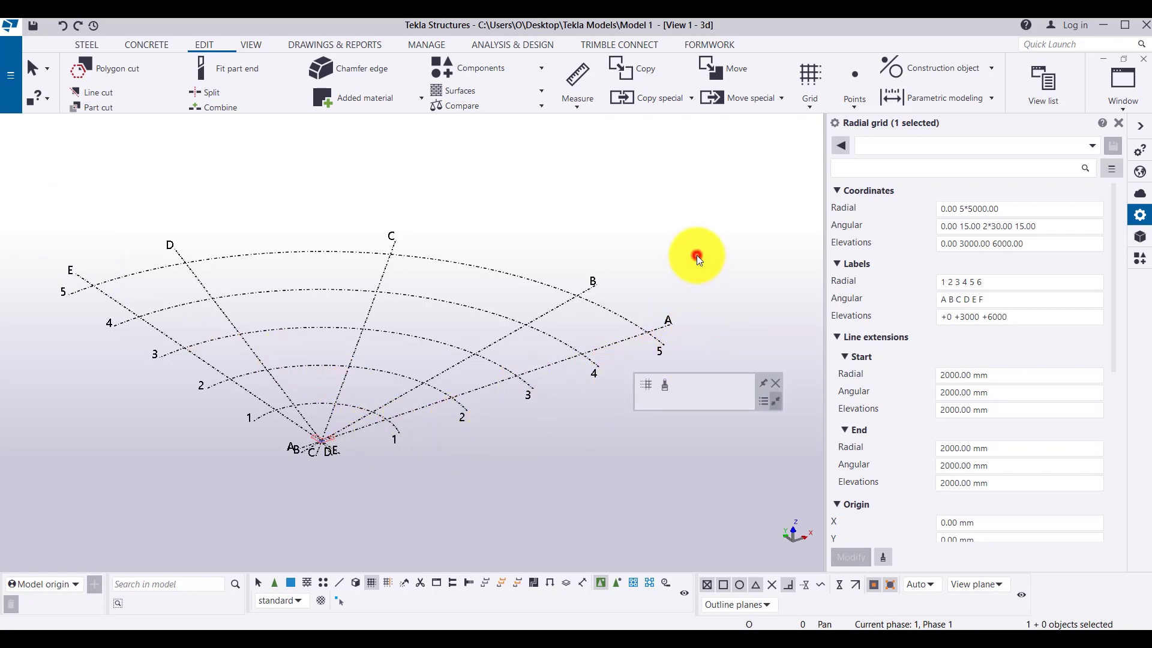
click(610, 311)
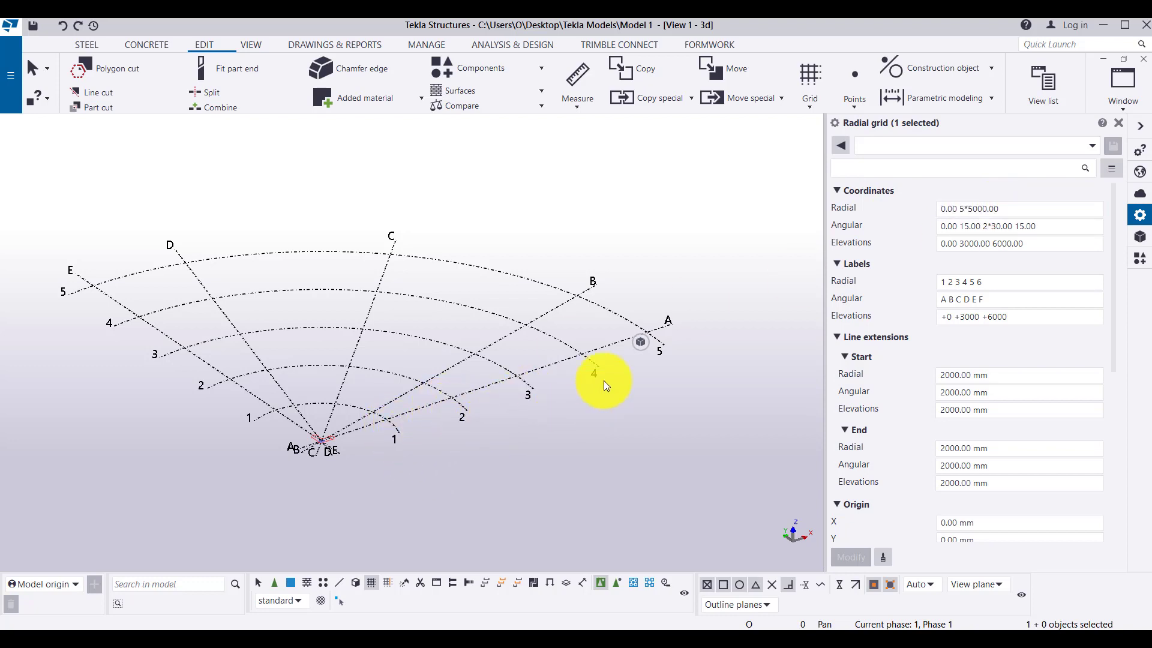
click(968, 209)
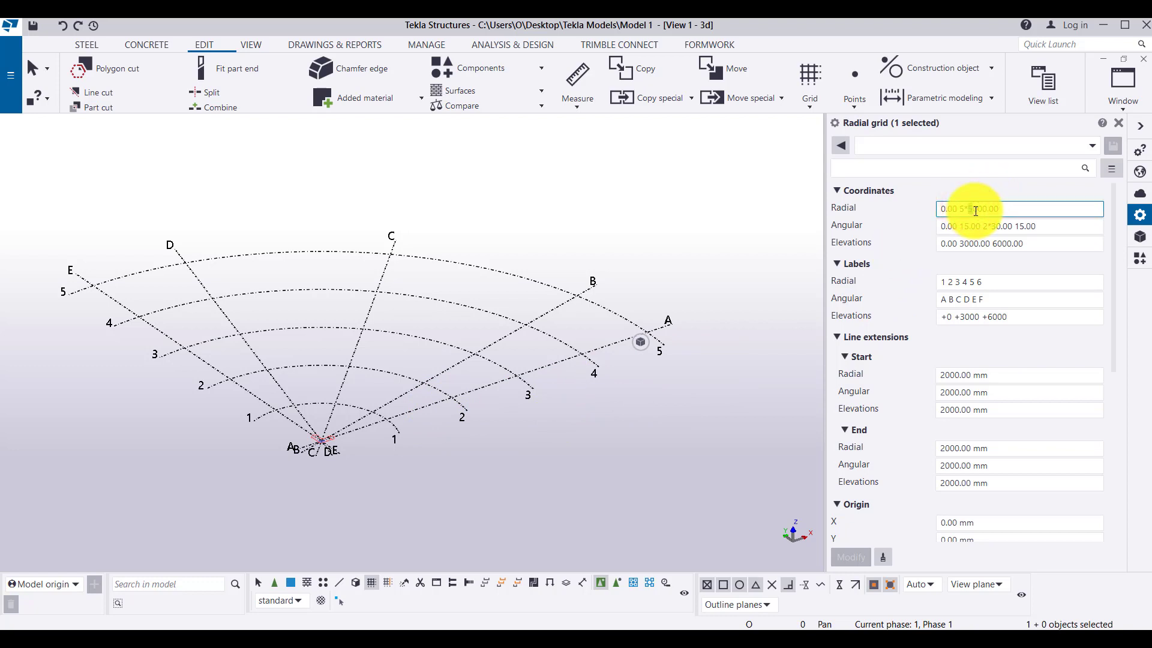
text(6)
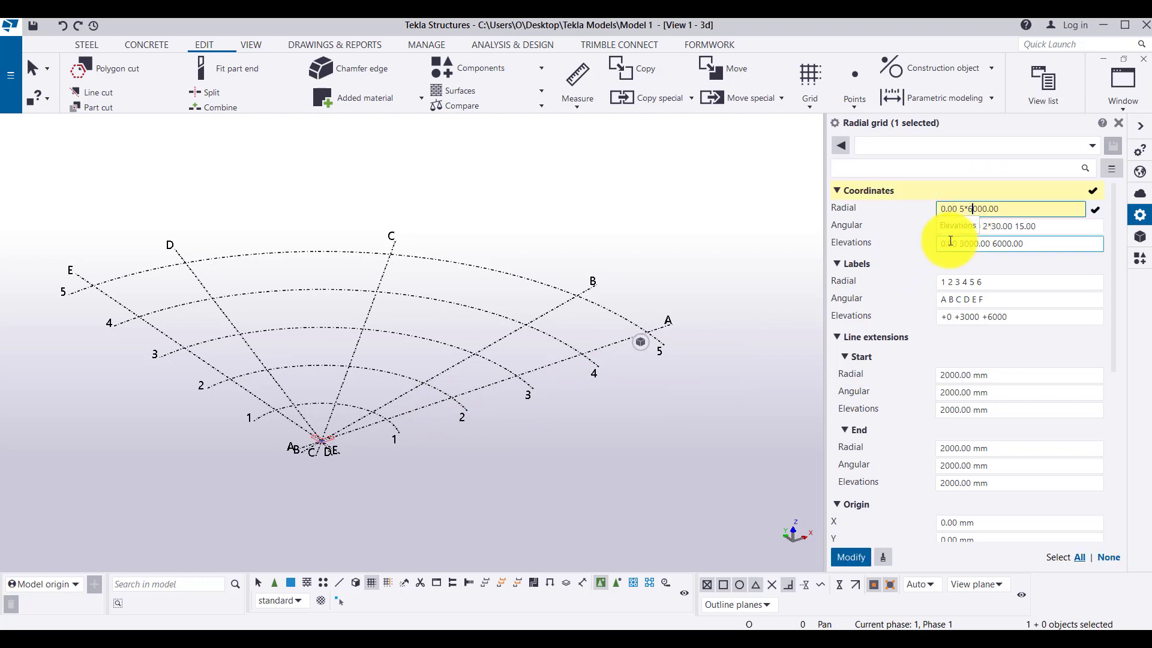
key(Return)
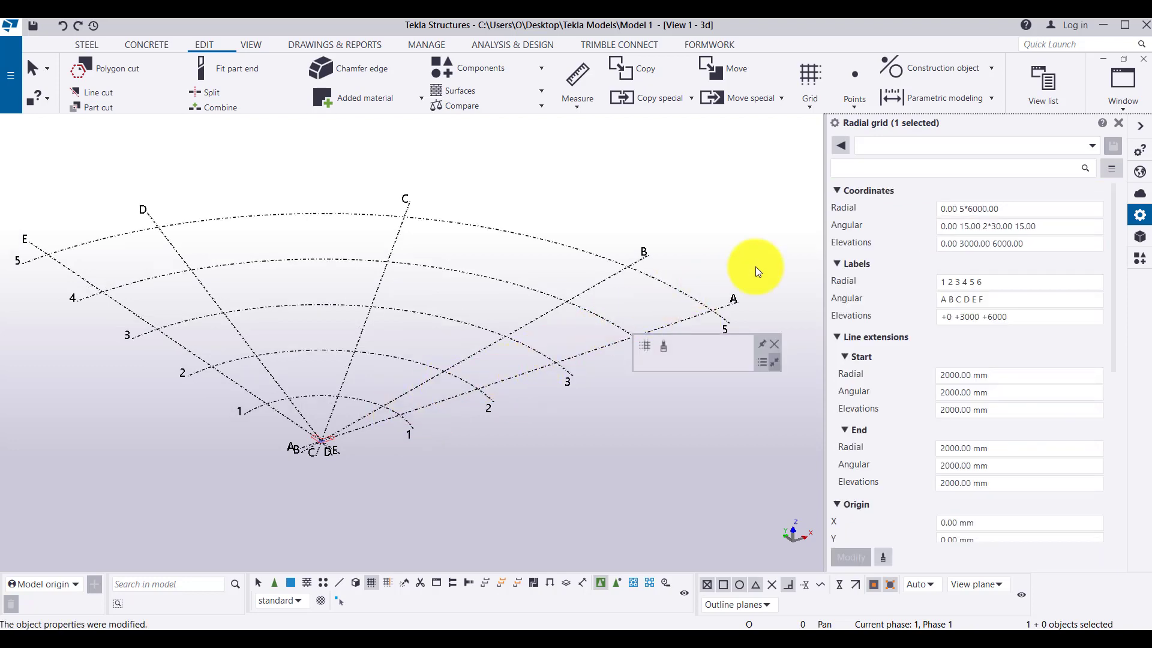
click(961, 204)
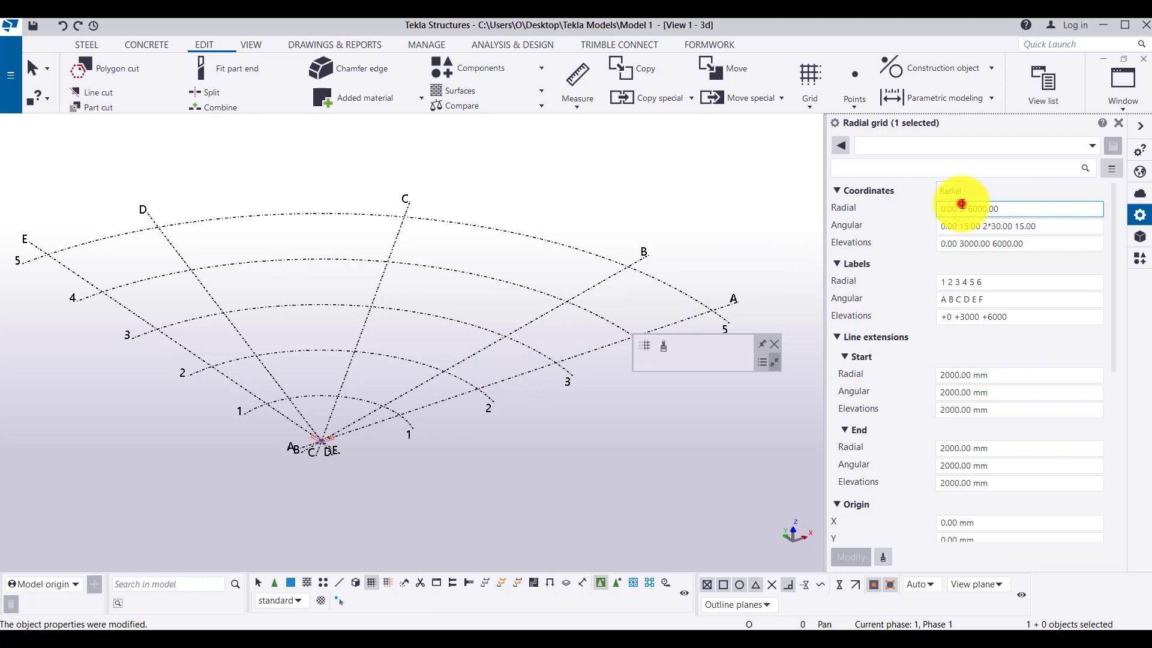
drag(960, 209, 1017, 206)
key(BackSpace)
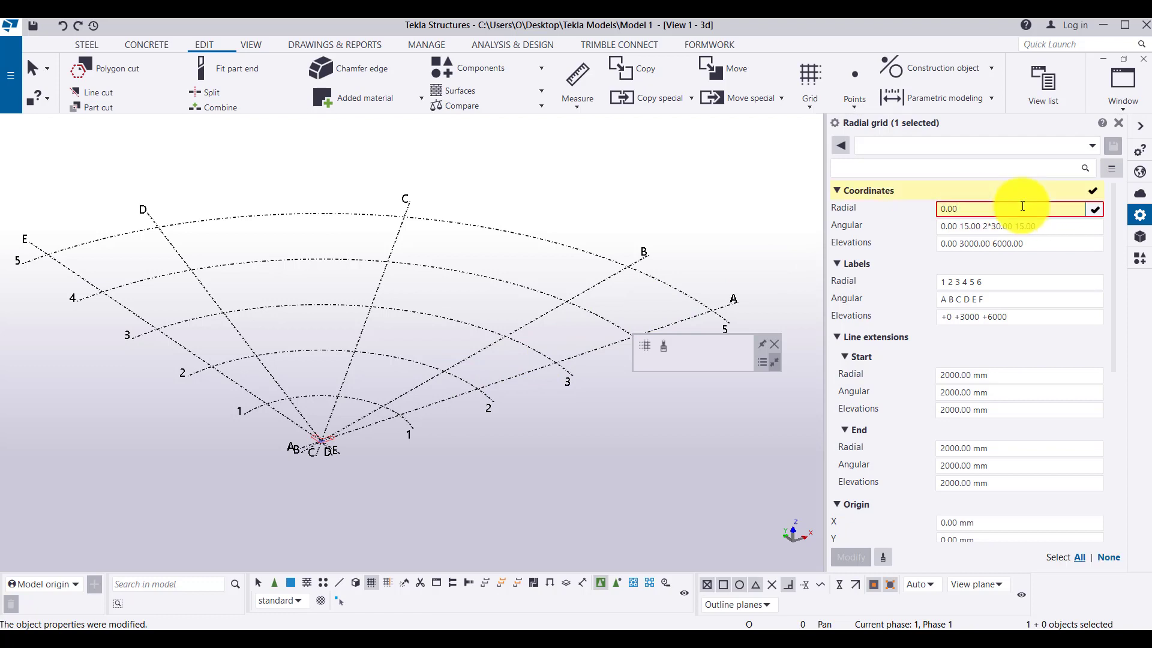
text(2000)
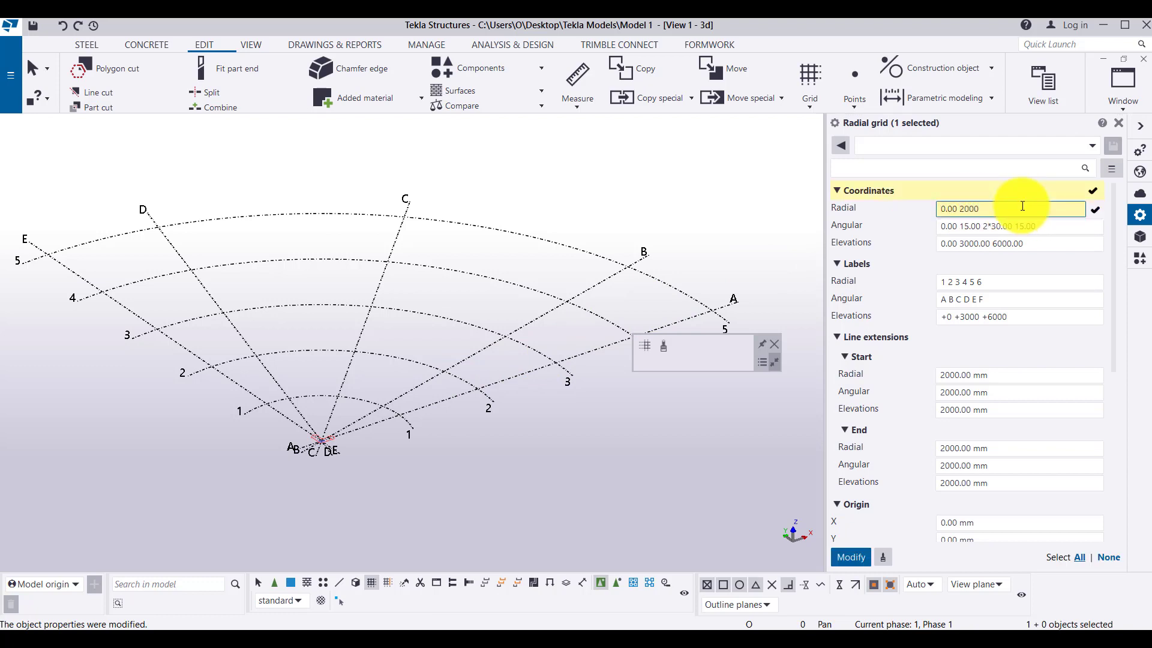
text( 3000 2000 3000 4000)
key(Return)
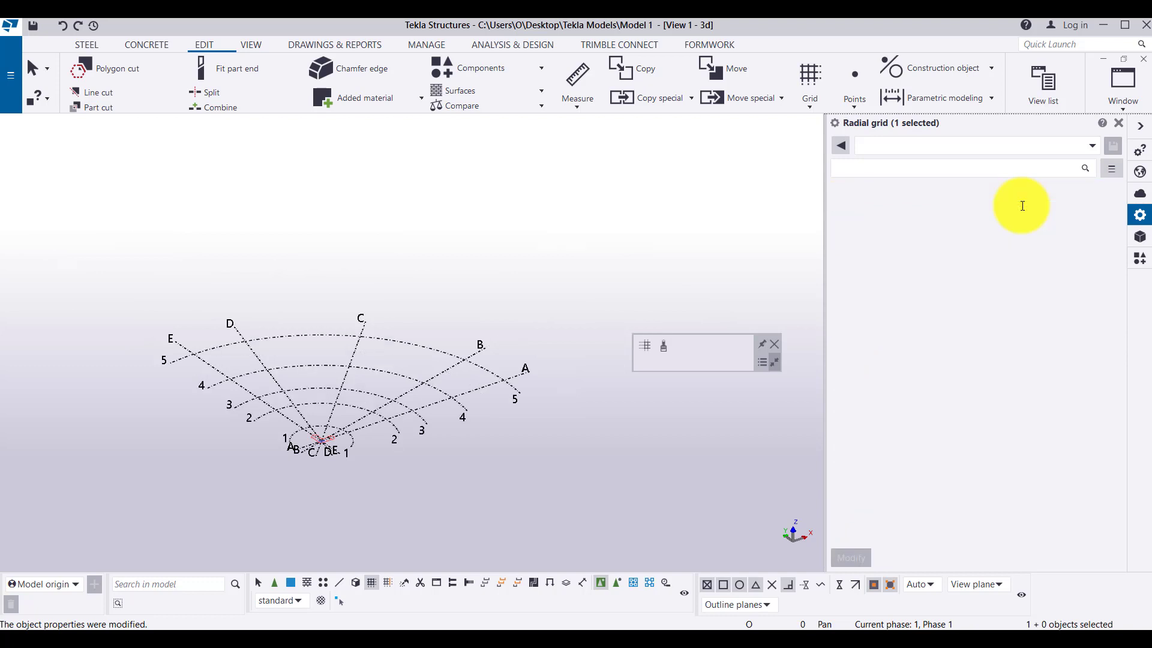
scroll(318, 420, up, 3)
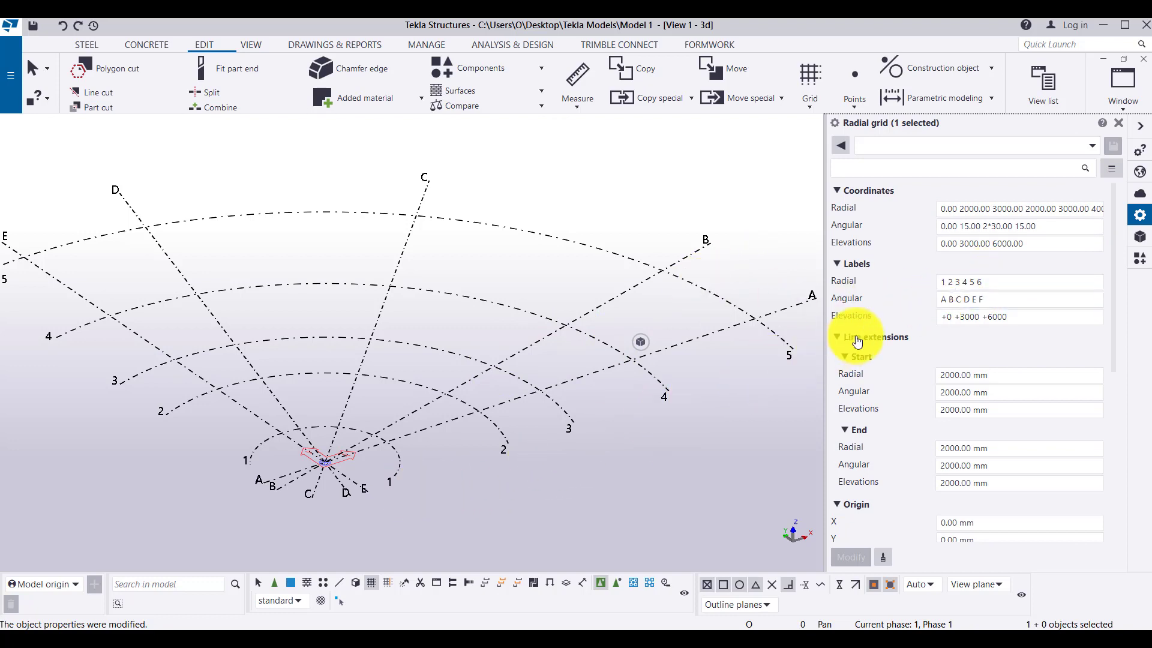
Append a further spacing of 3500 to the radial coordinates to add a sixth arc, and reselect the radial grid
click(984, 281)
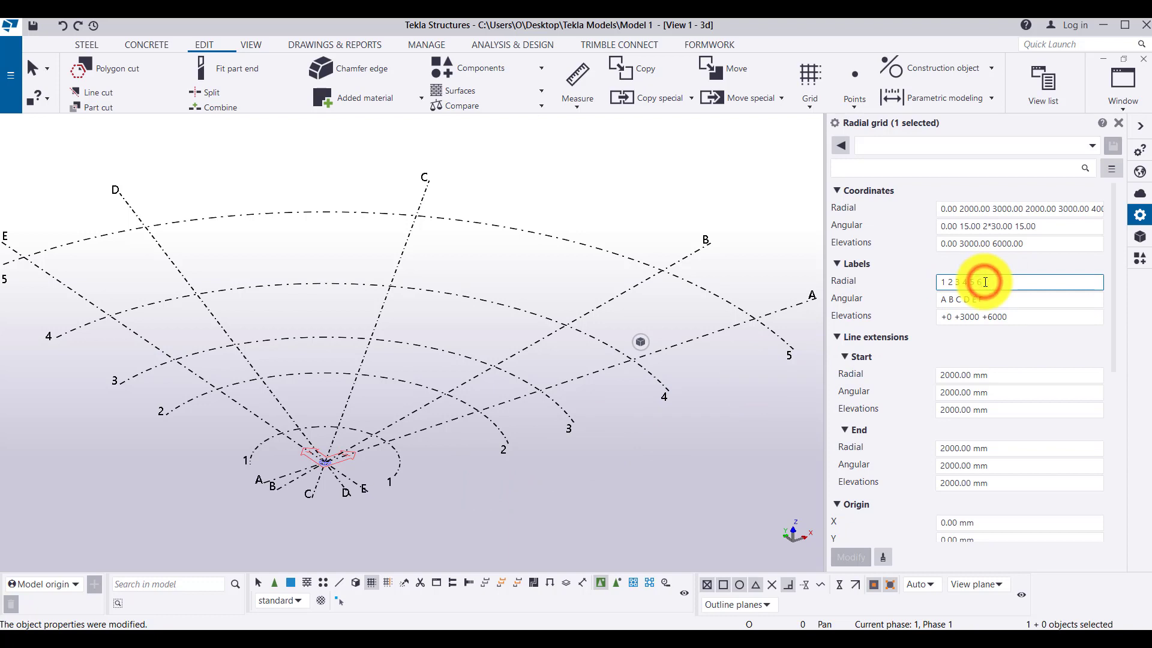
middle_drag(541, 406, 371, 449)
scroll(371, 449, down, 1)
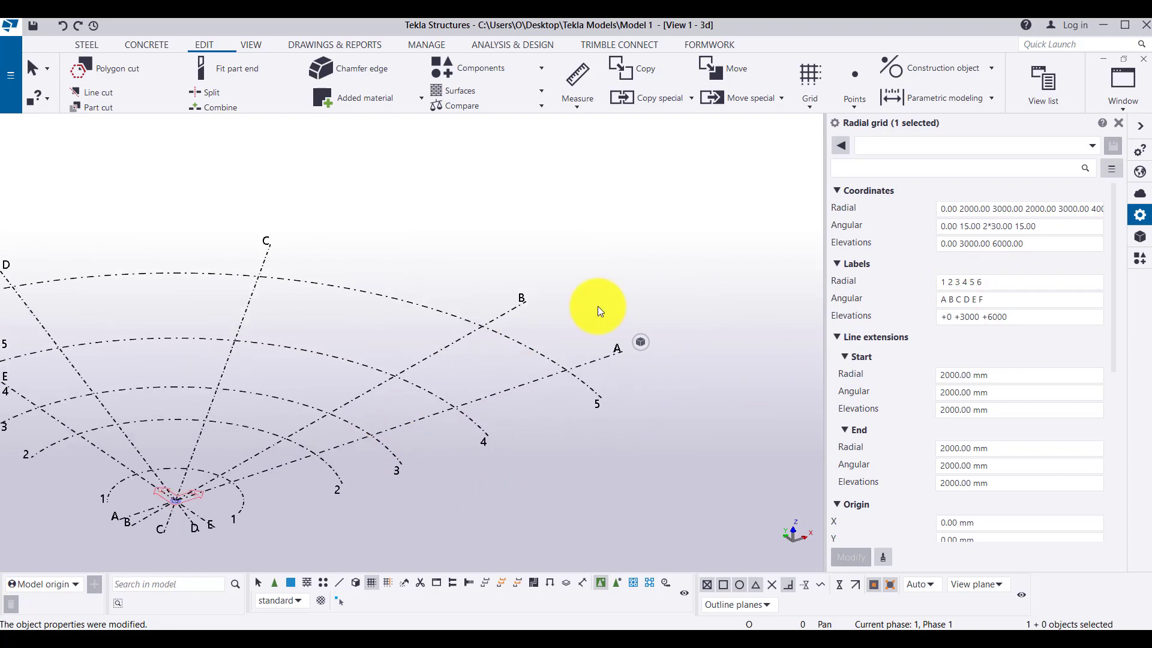
click(1080, 210)
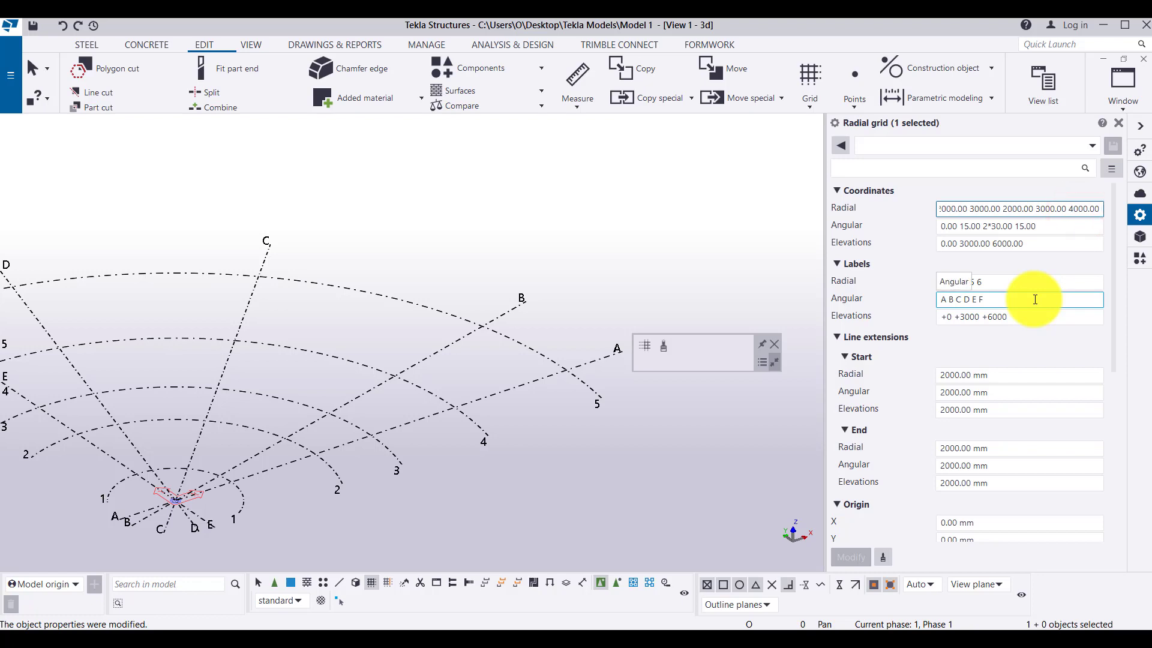
text(3500)
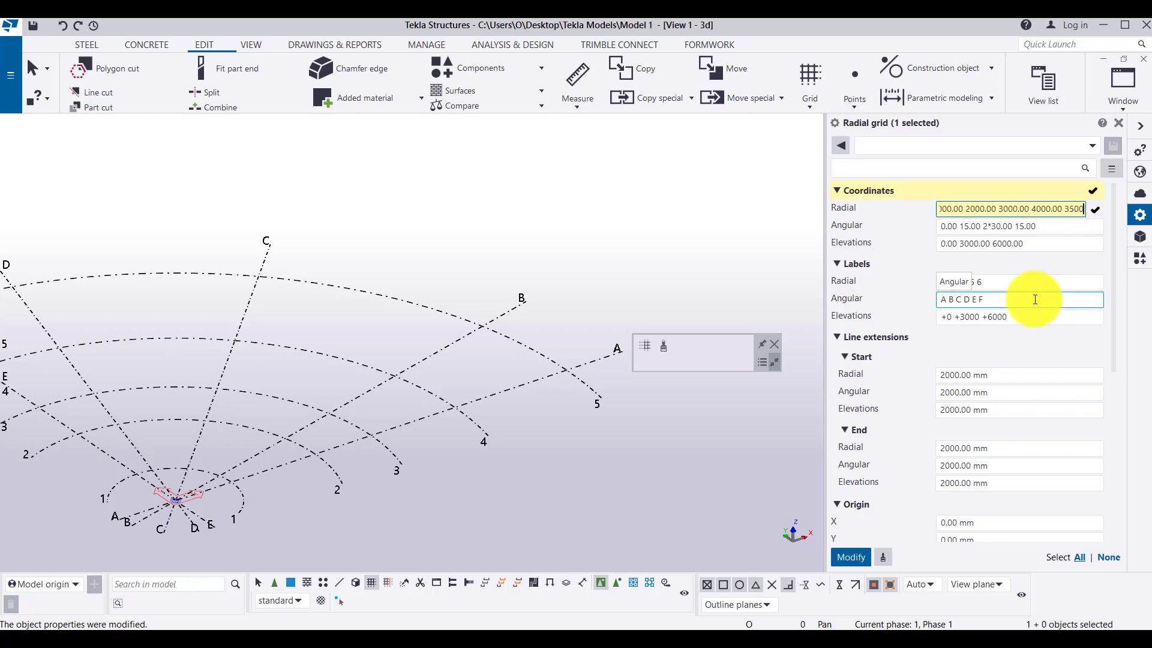
key(Return)
click(682, 516)
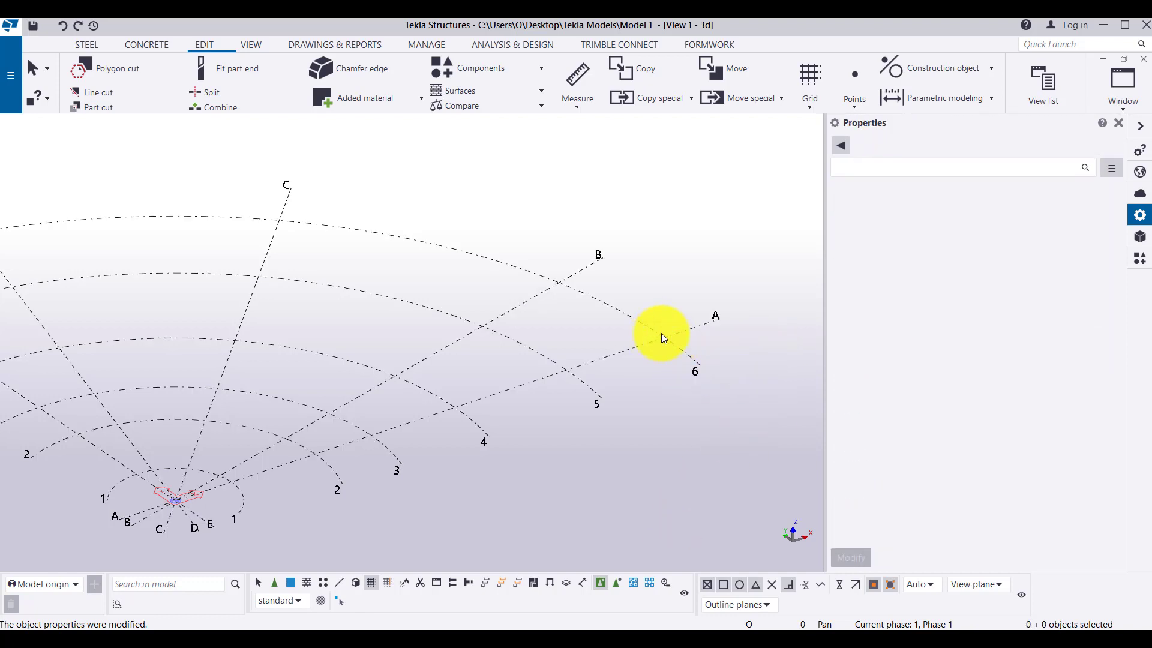
click(672, 344)
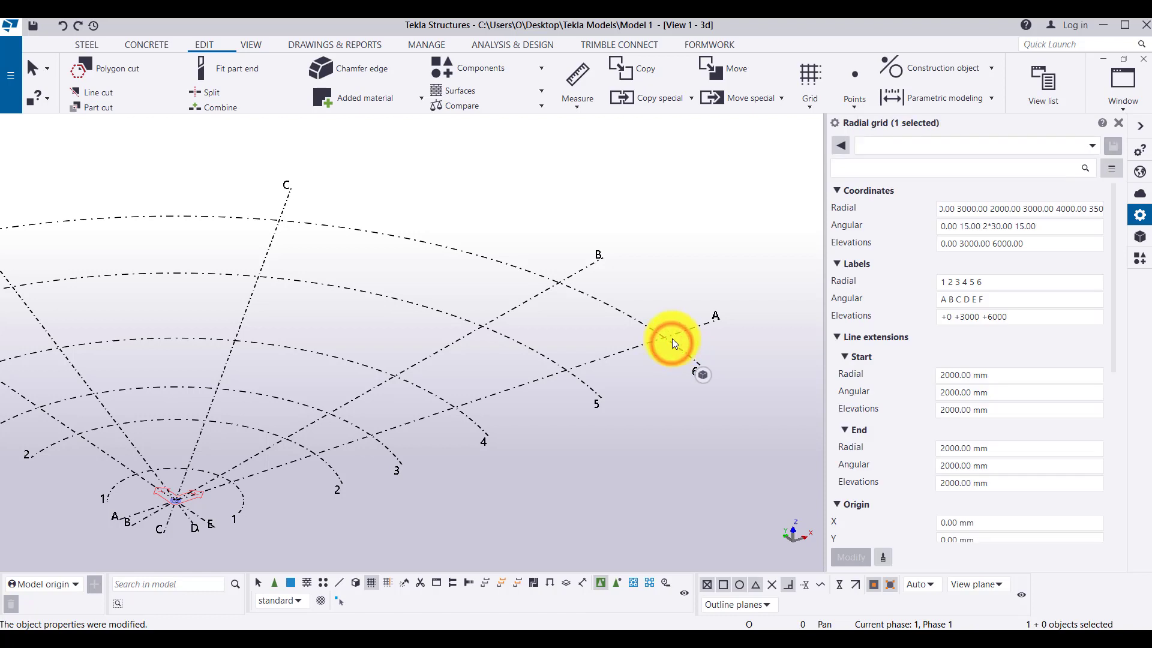
scroll(603, 285, down, 2)
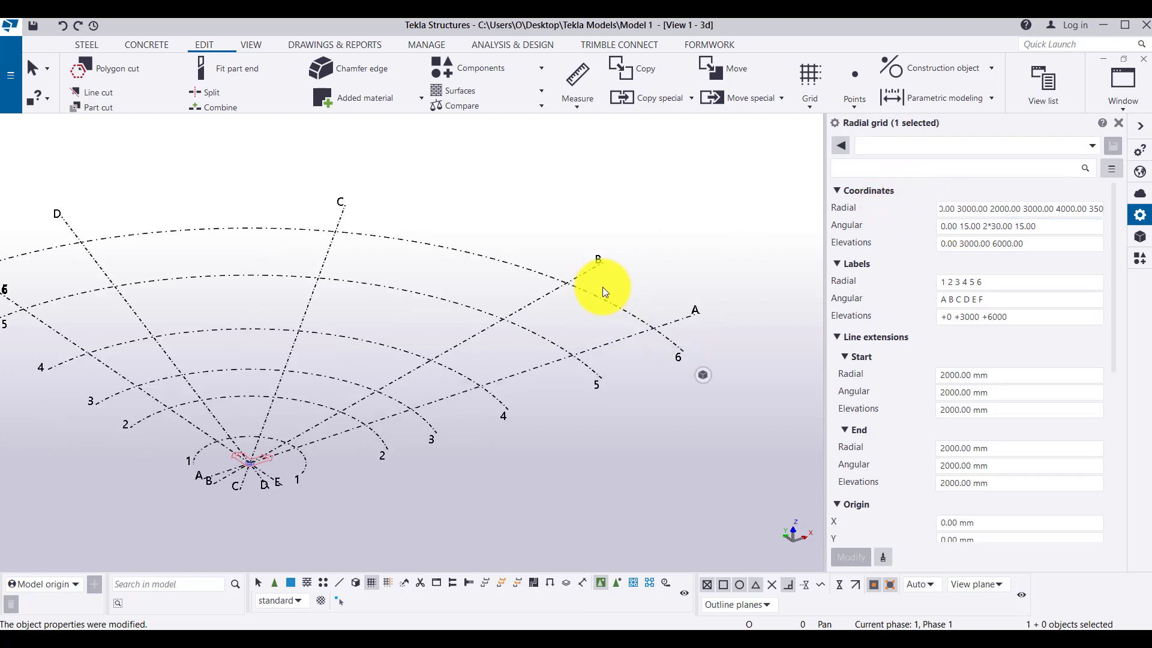
Replace the radial grid's angular spacings after the first 15.00 with 20, and append a further spacing of 15.00
click(947, 226)
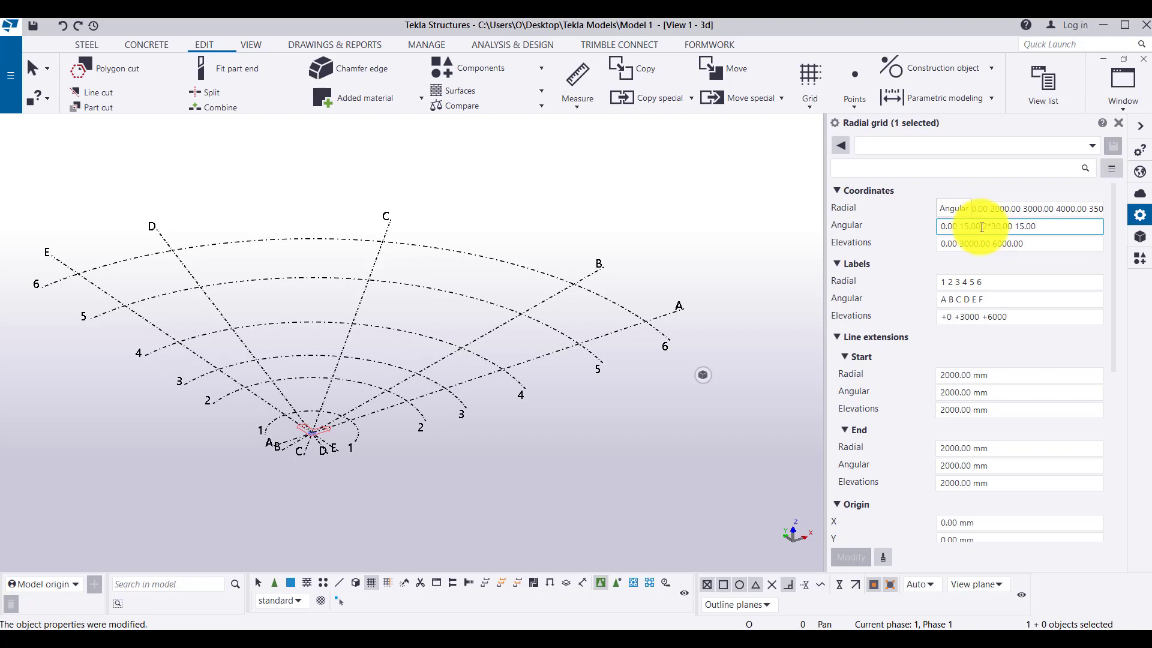
drag(984, 226, 1107, 226)
text(20)
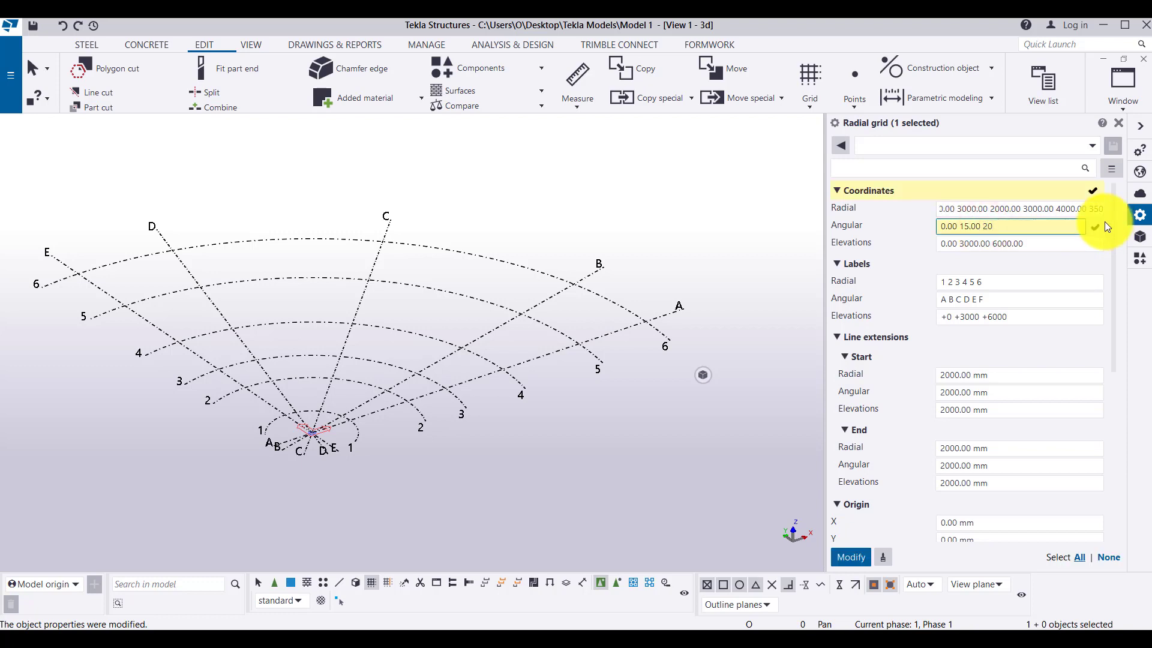
key(Return)
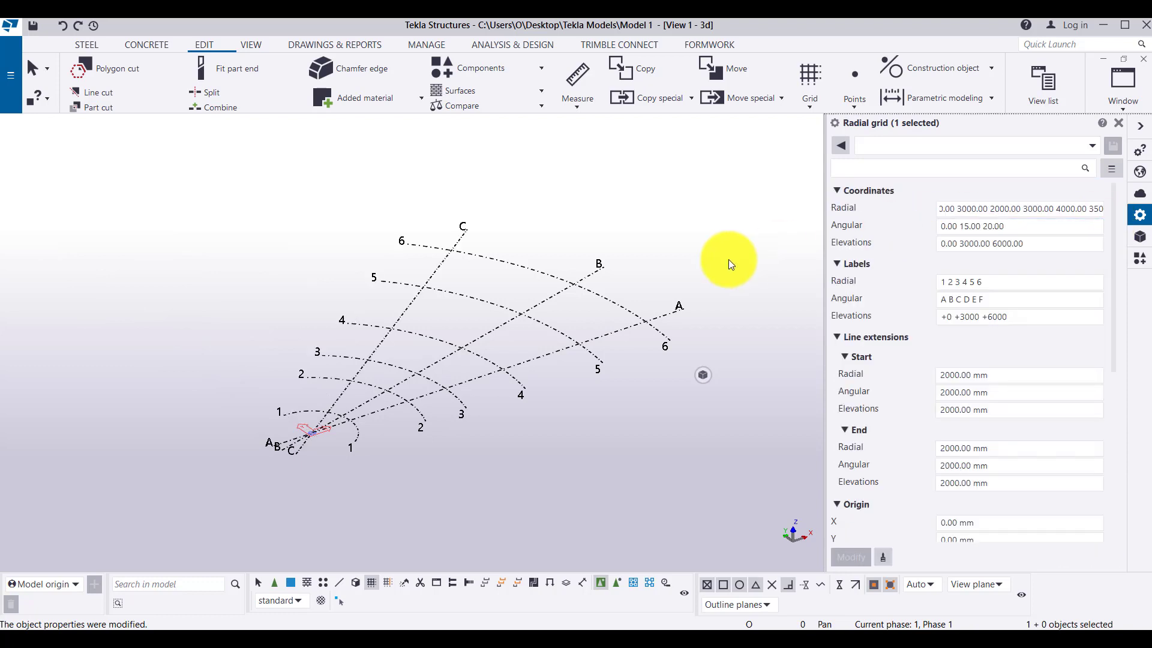
click(1014, 226)
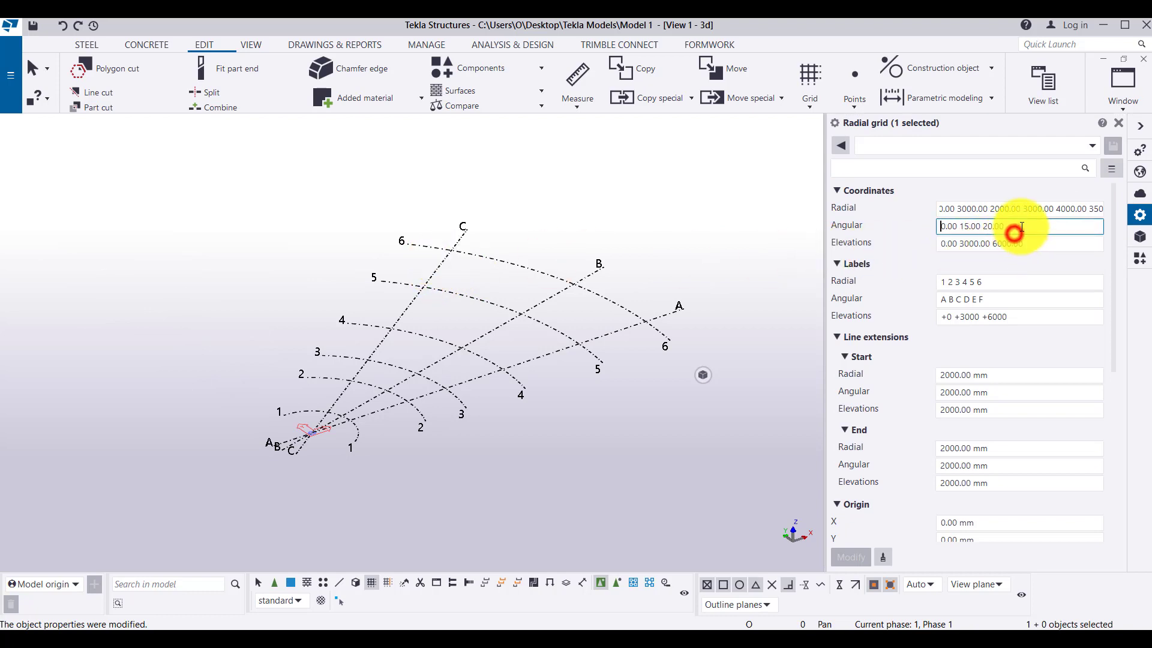
text(1)
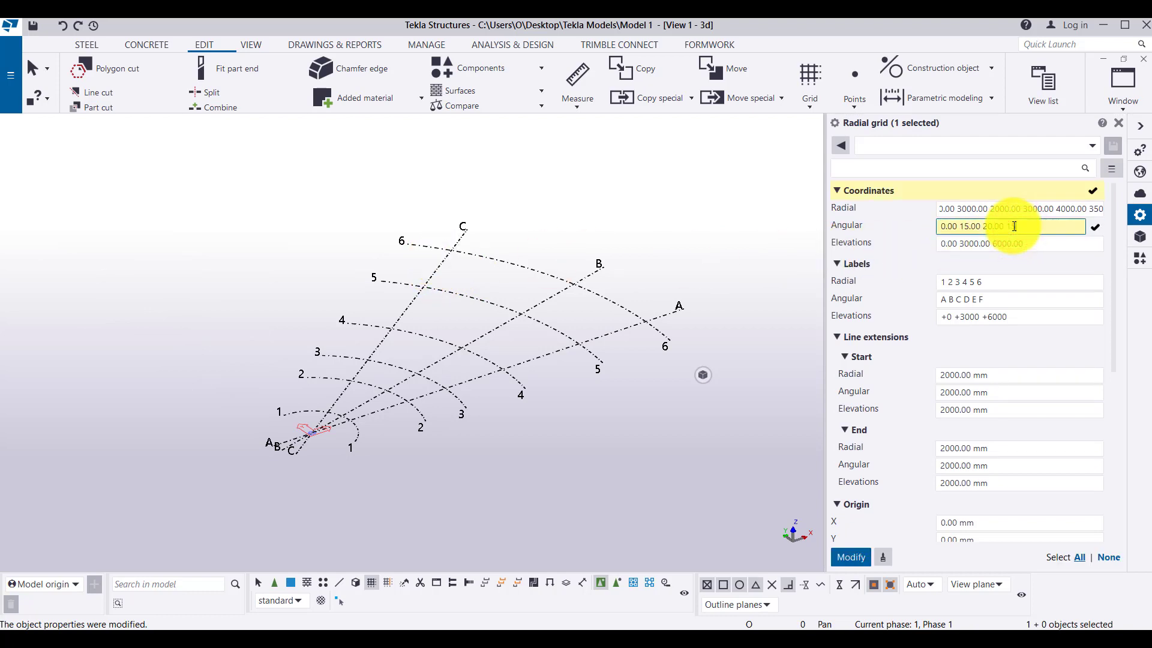
text(5.00)
key(Return)
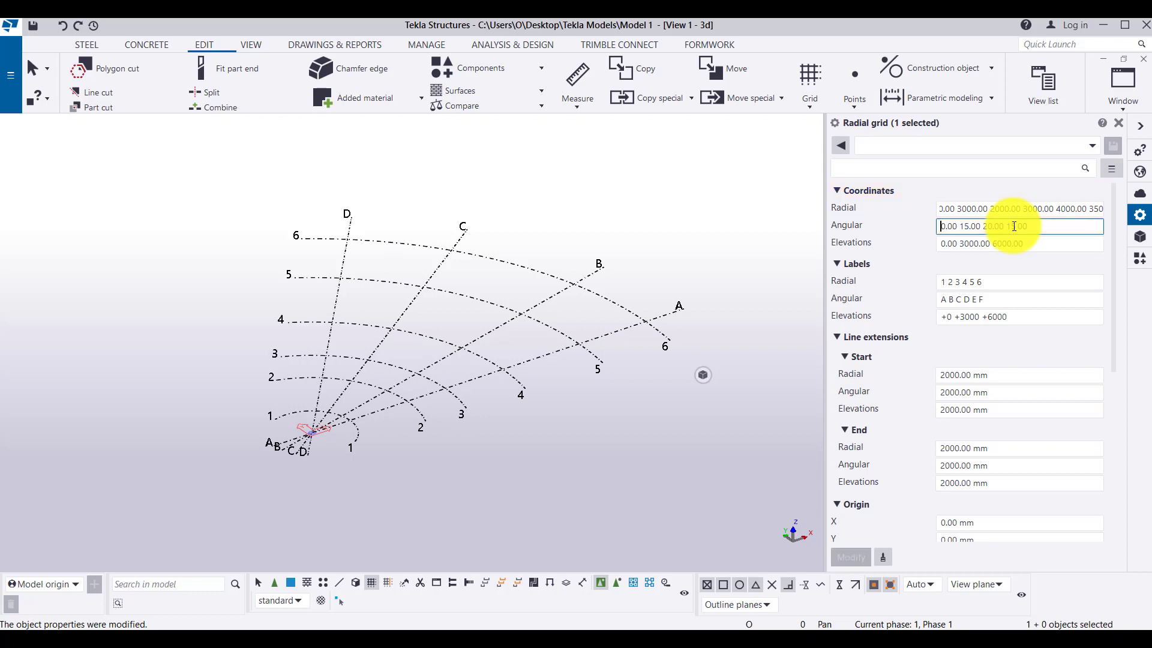
Append a further spacing of 60.00 to the radial grid's angular coordinates
click(1041, 227)
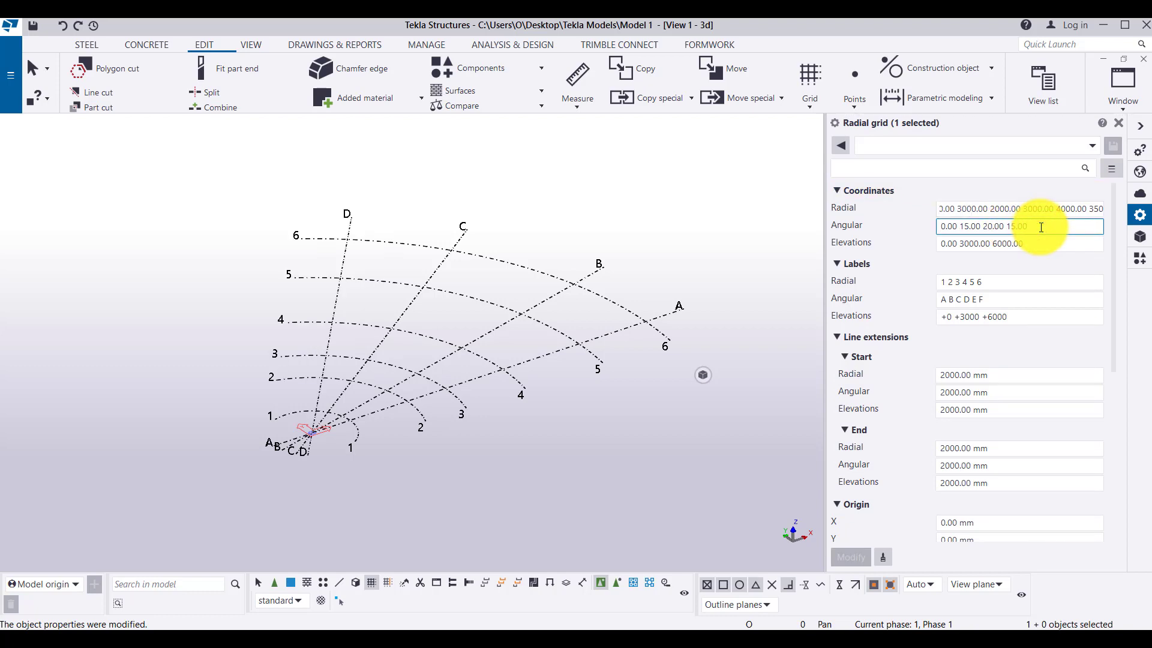
text(60.00)
key(Return)
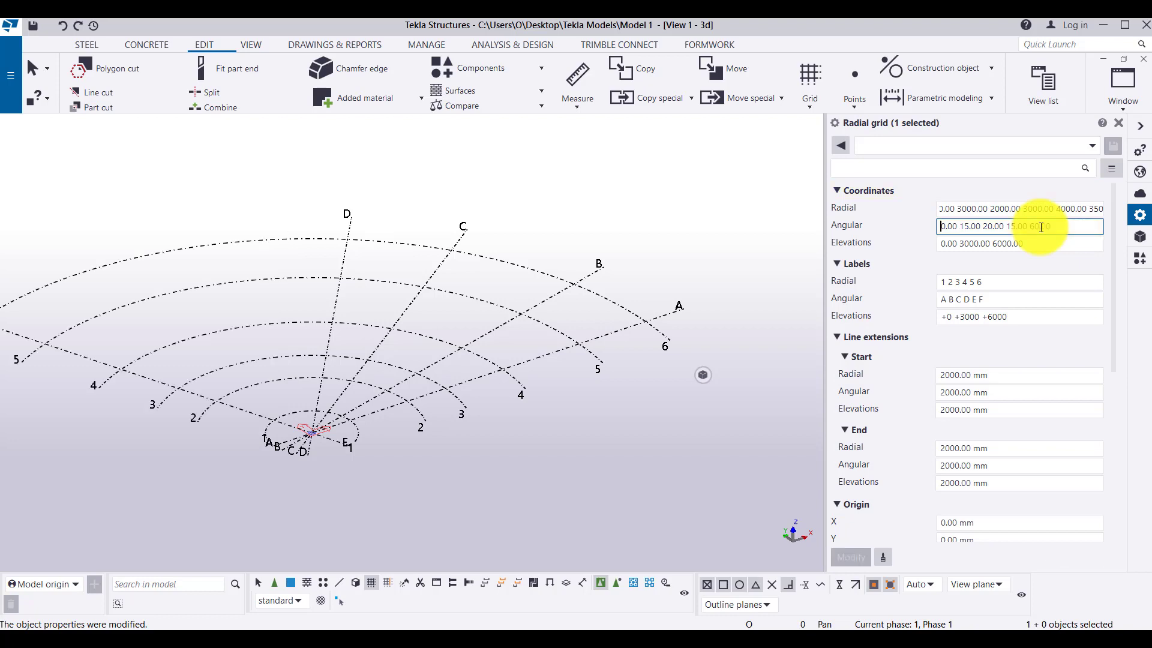
scroll(506, 264, down, 2)
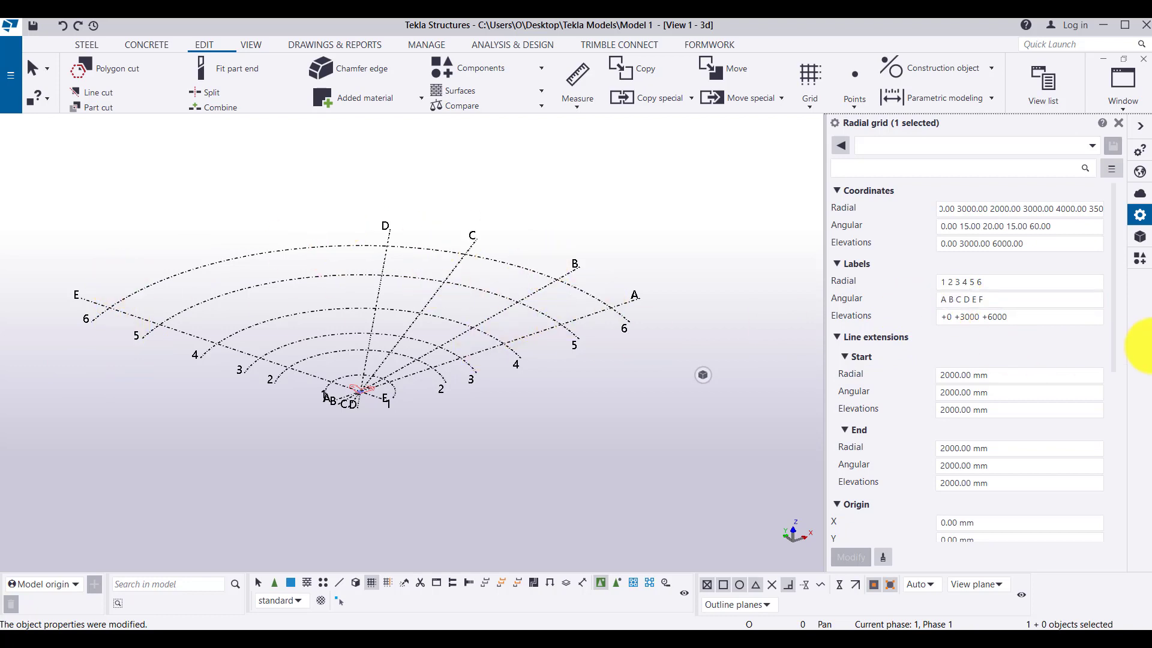
Replace the last angular spacing of the radial grid with two spacings of 30 and deselect the grid
click(990, 299)
drag(1082, 225, 1033, 237)
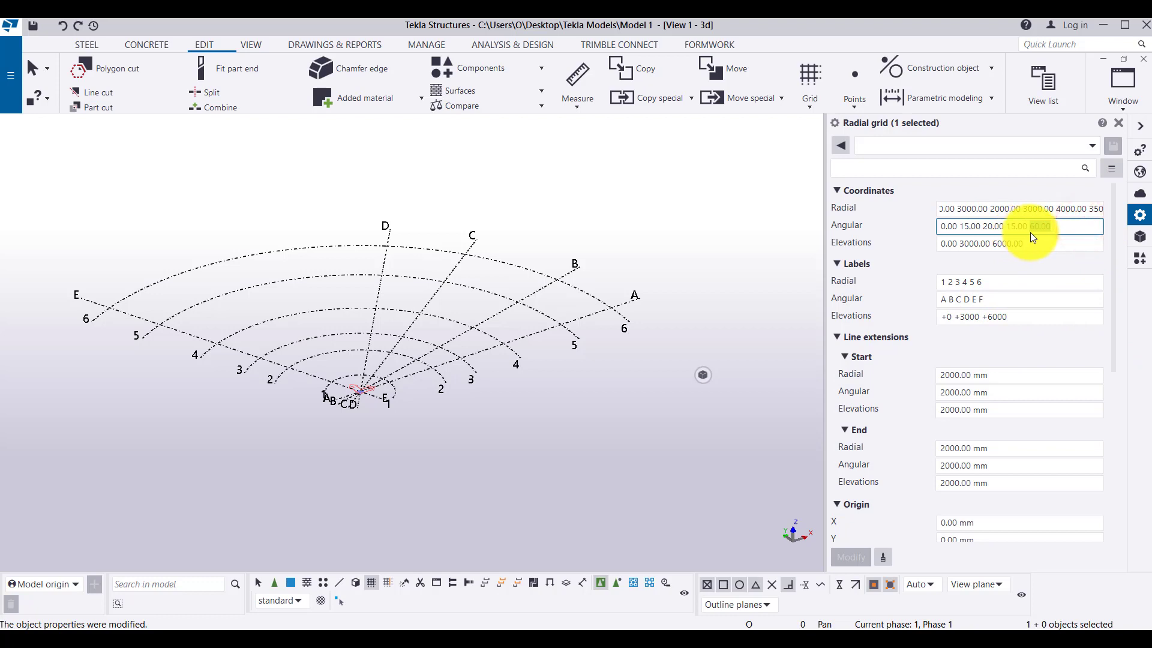
text(30 3)
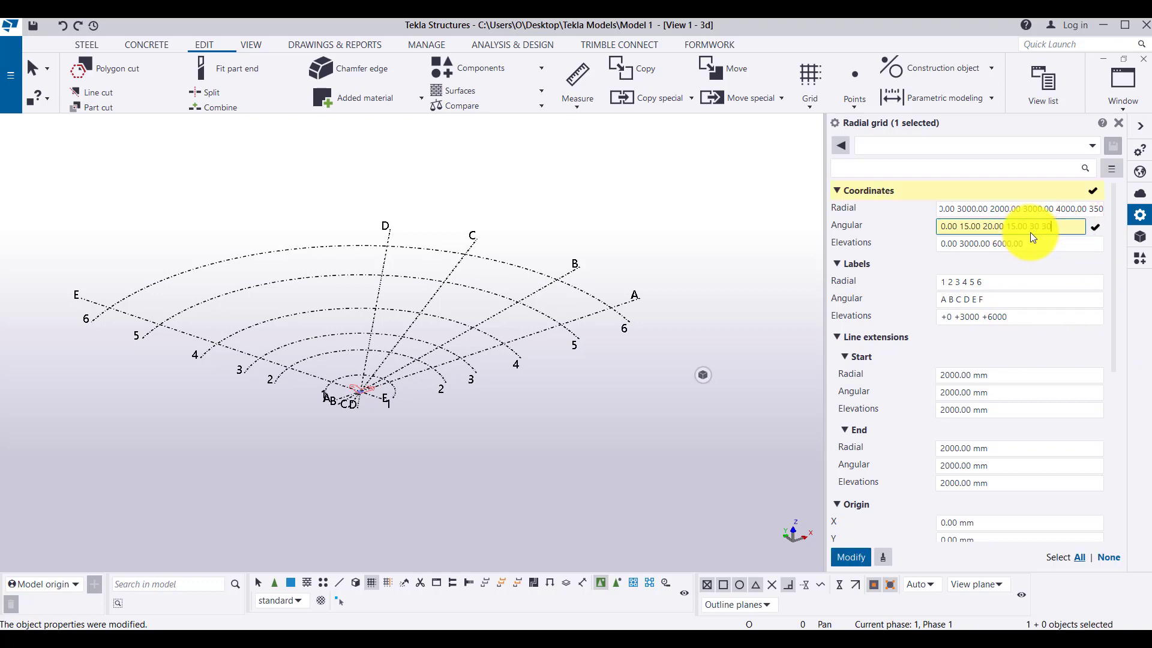
key(Return)
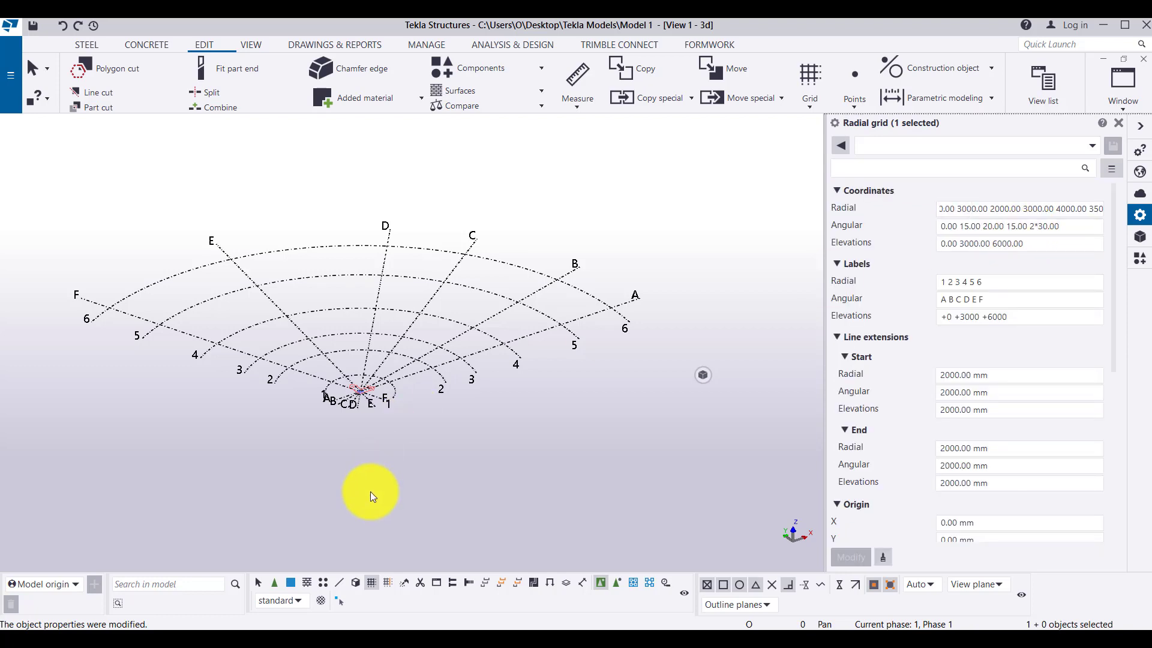
click(370, 490)
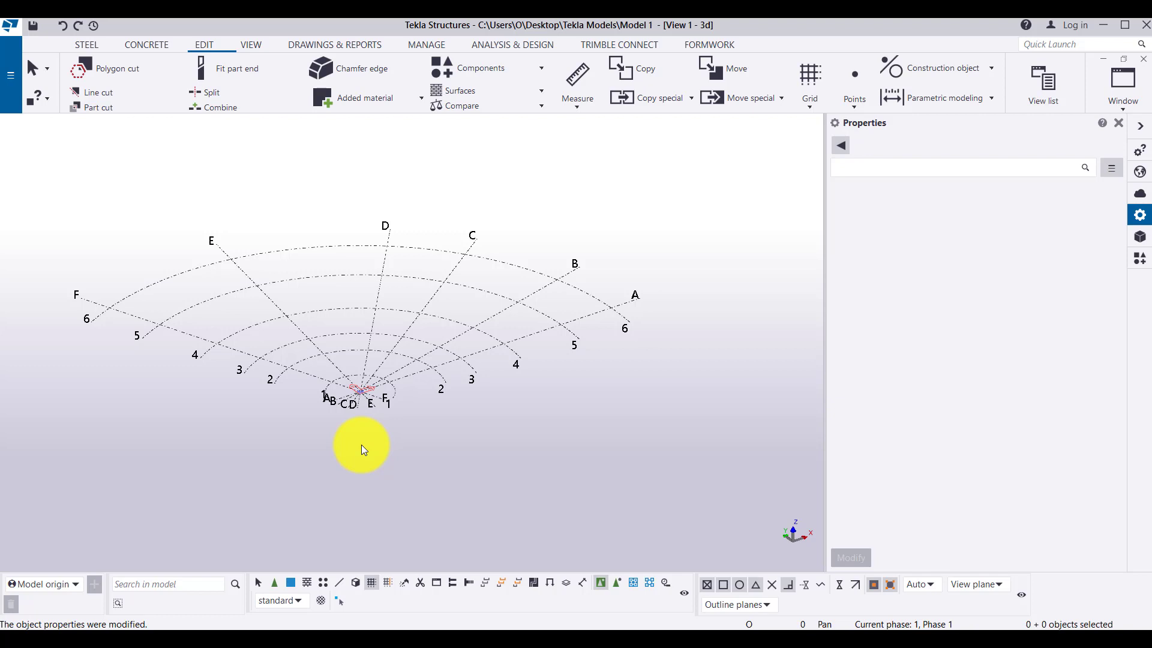
Open the view list and delete the visible Grid 1 view
click(256, 45)
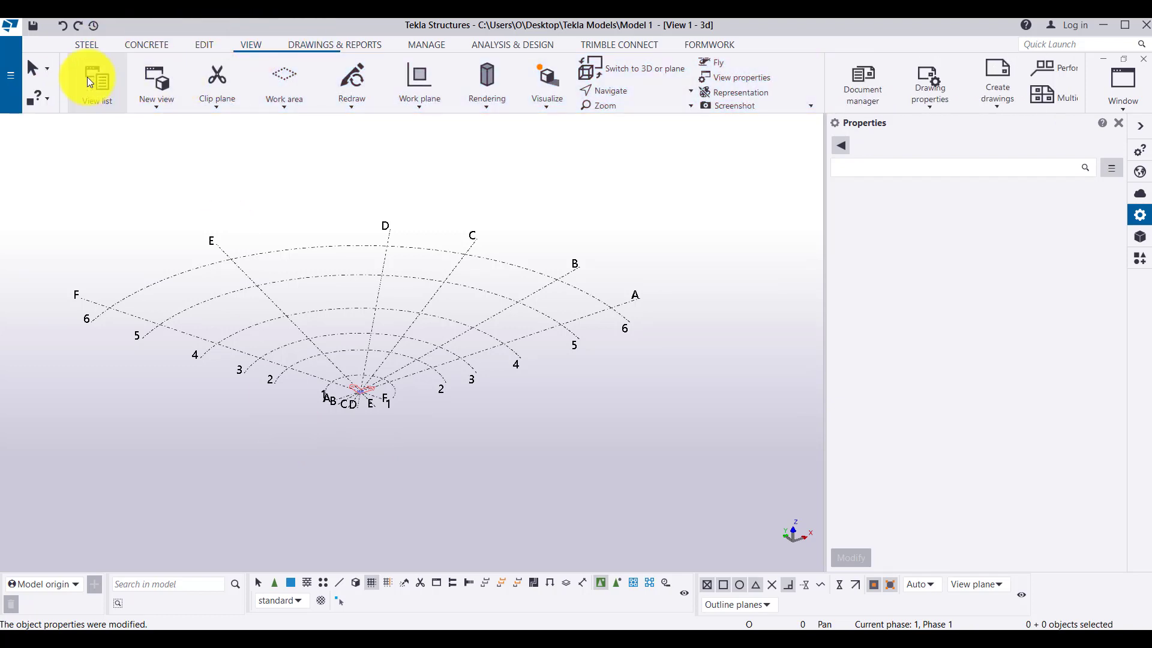
click(97, 105)
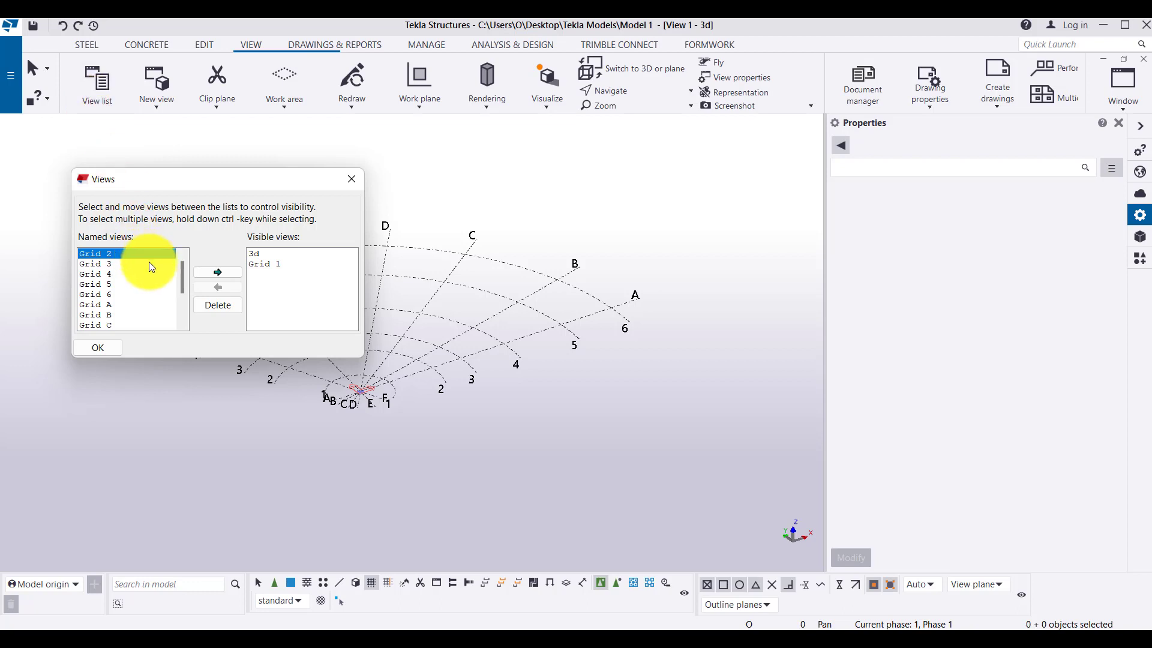
click(210, 311)
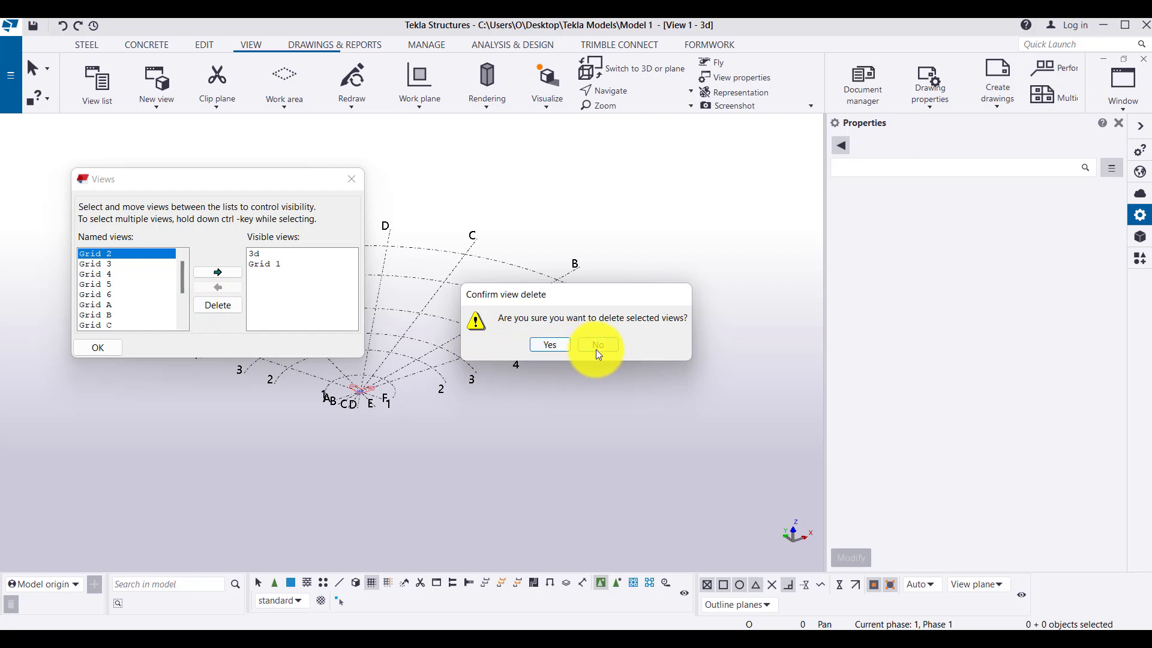
click(597, 347)
click(283, 264)
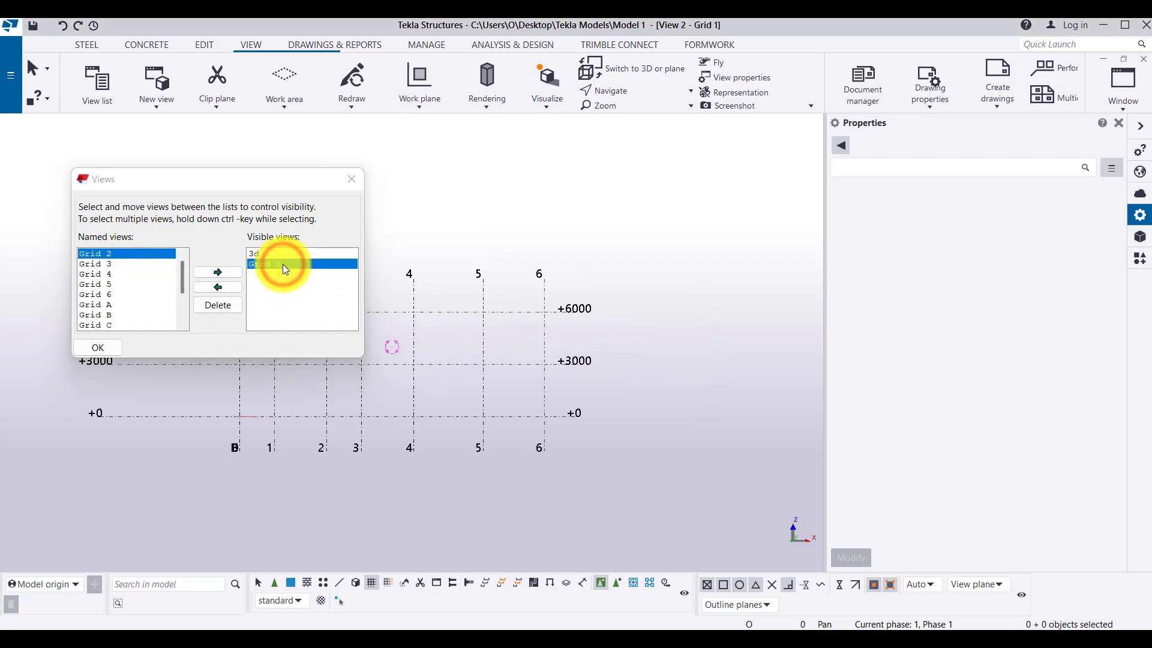
click(218, 311)
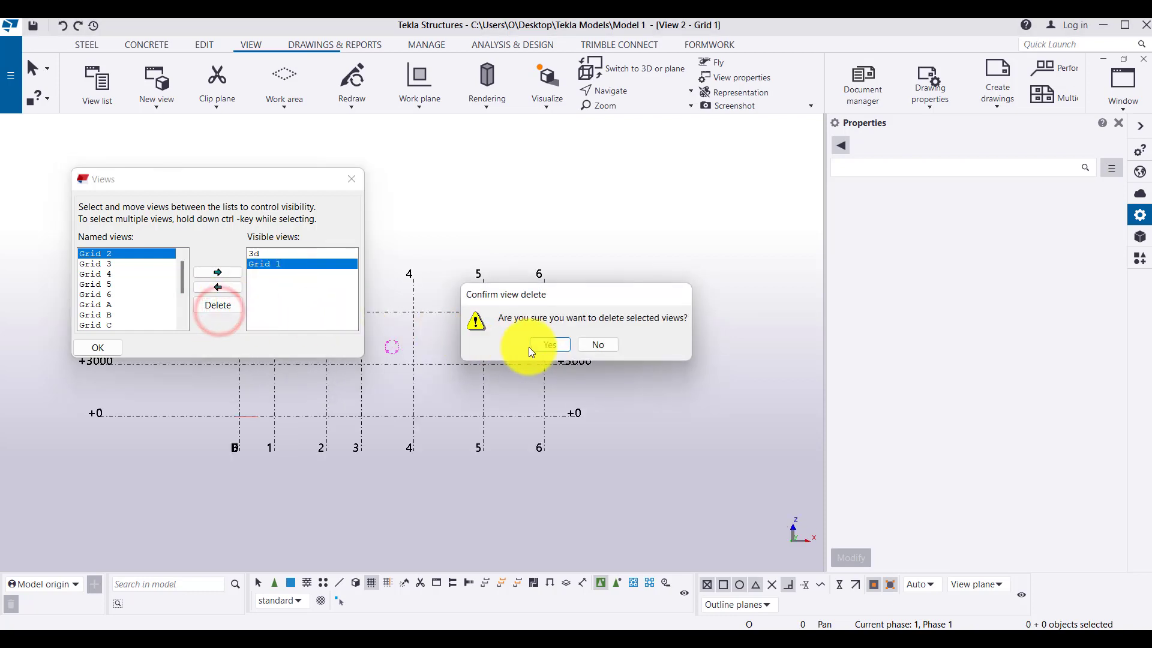
click(531, 345)
Delete all the remaining named grid and plan views, keeping only the 3d view, and close the view list
drag(145, 274, 117, 363)
click(230, 306)
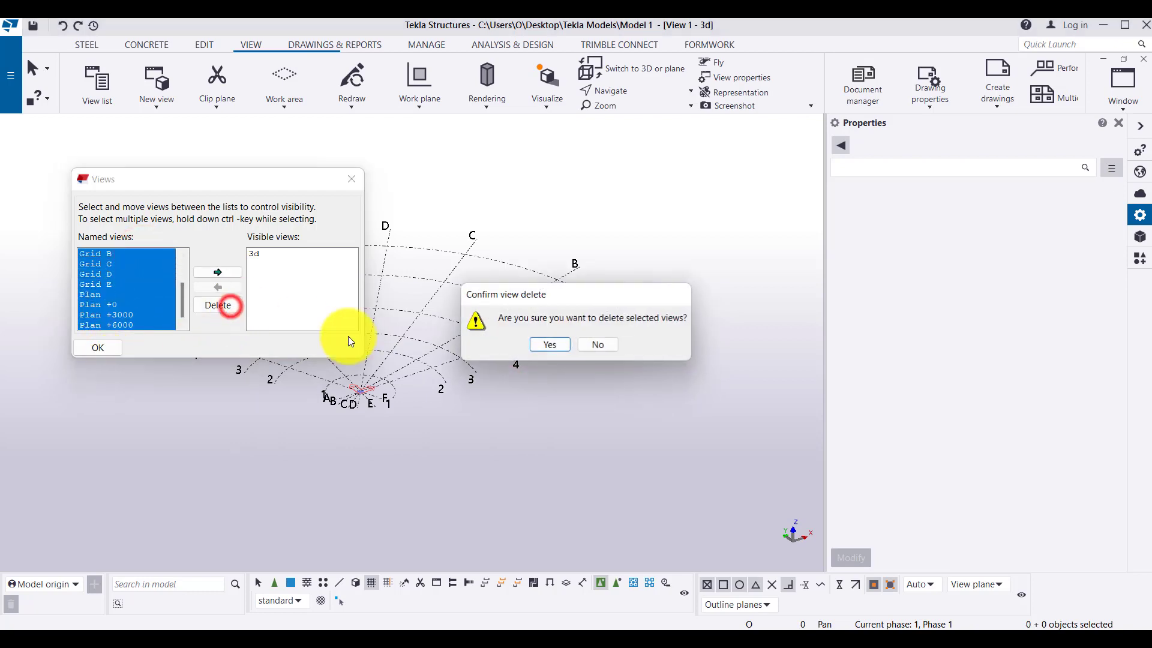
click(553, 347)
click(264, 254)
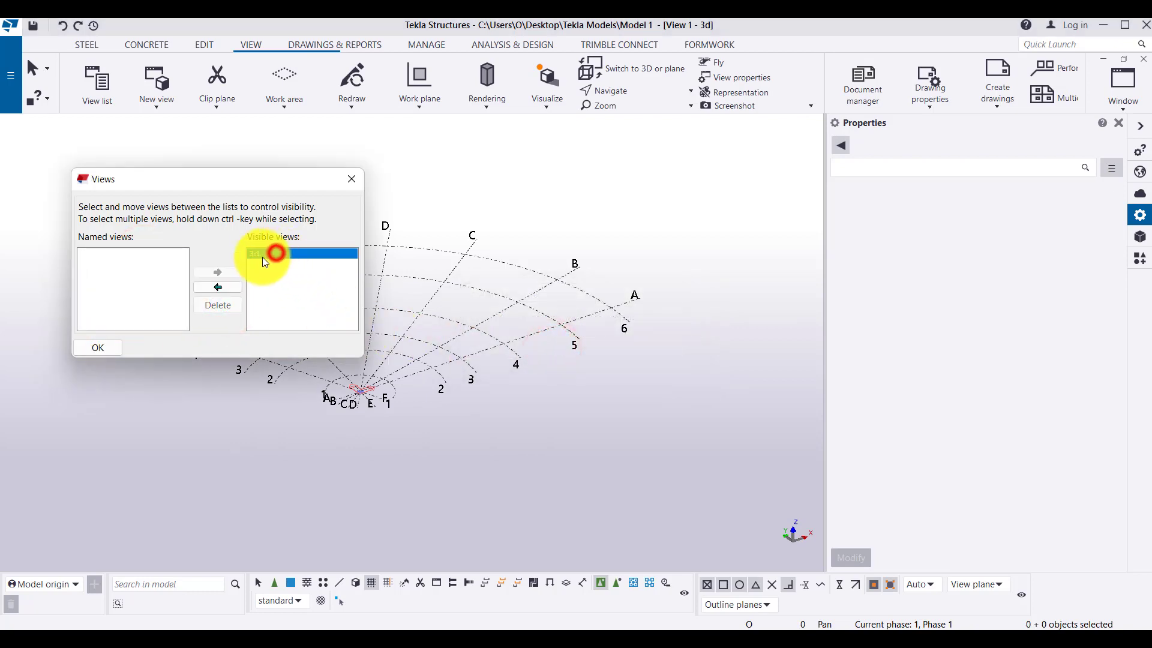
click(116, 349)
click(159, 431)
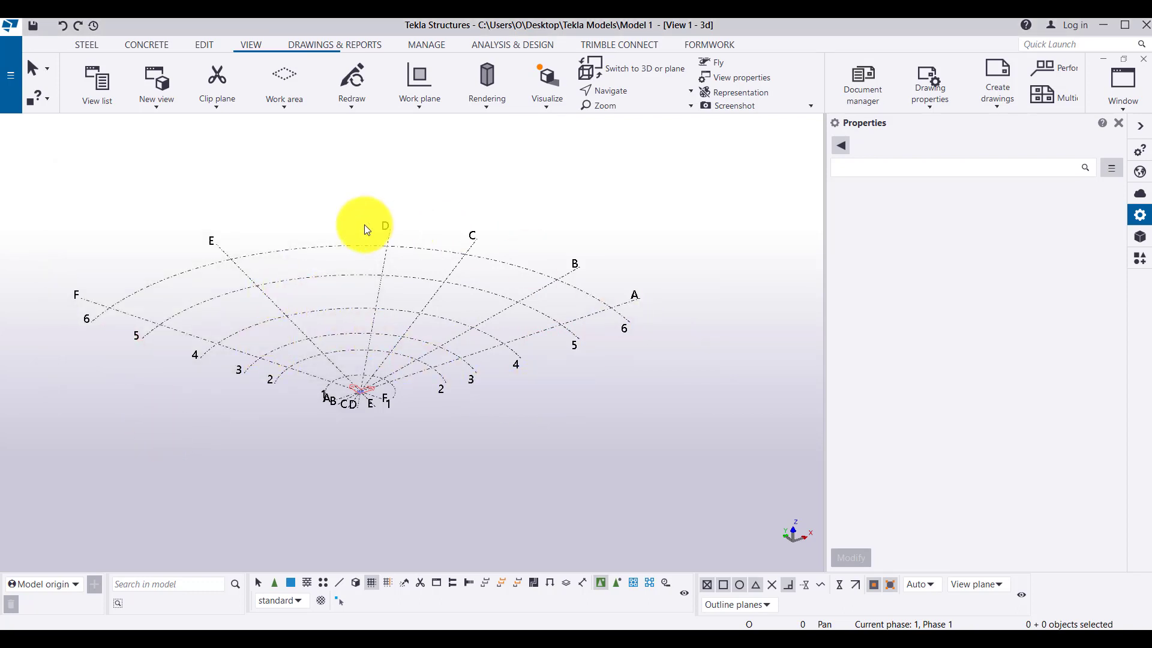
Create all views along the radial grid's lines with the prefixes PLAN and GRID, and make the GRID A view visible
click(160, 111)
click(196, 255)
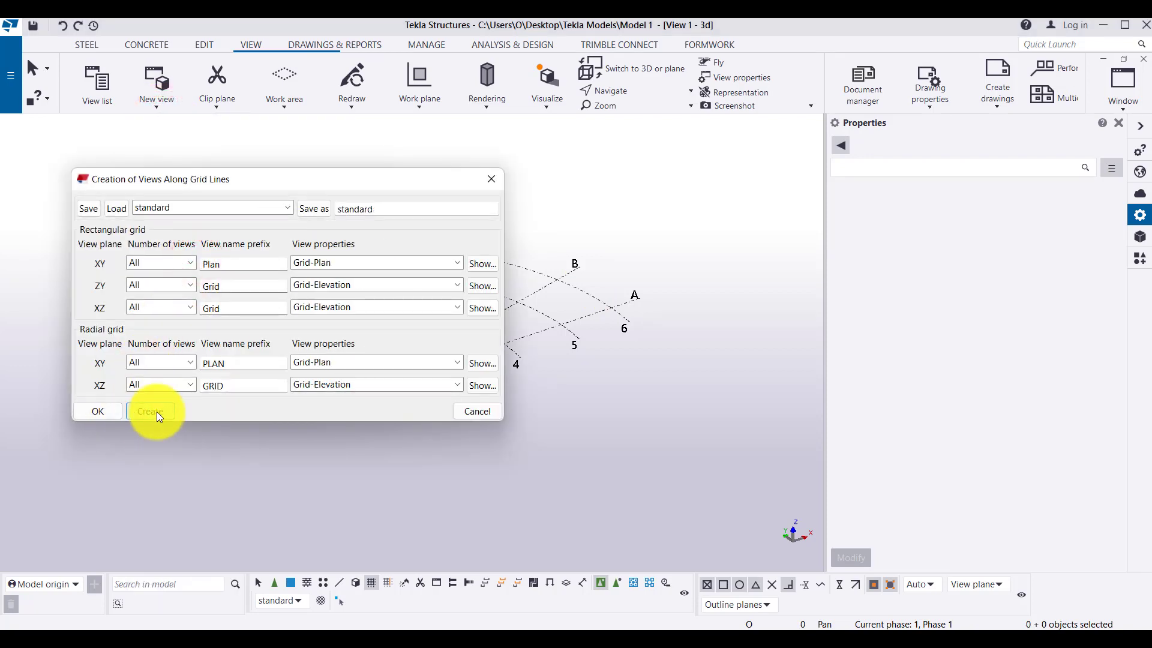
click(157, 412)
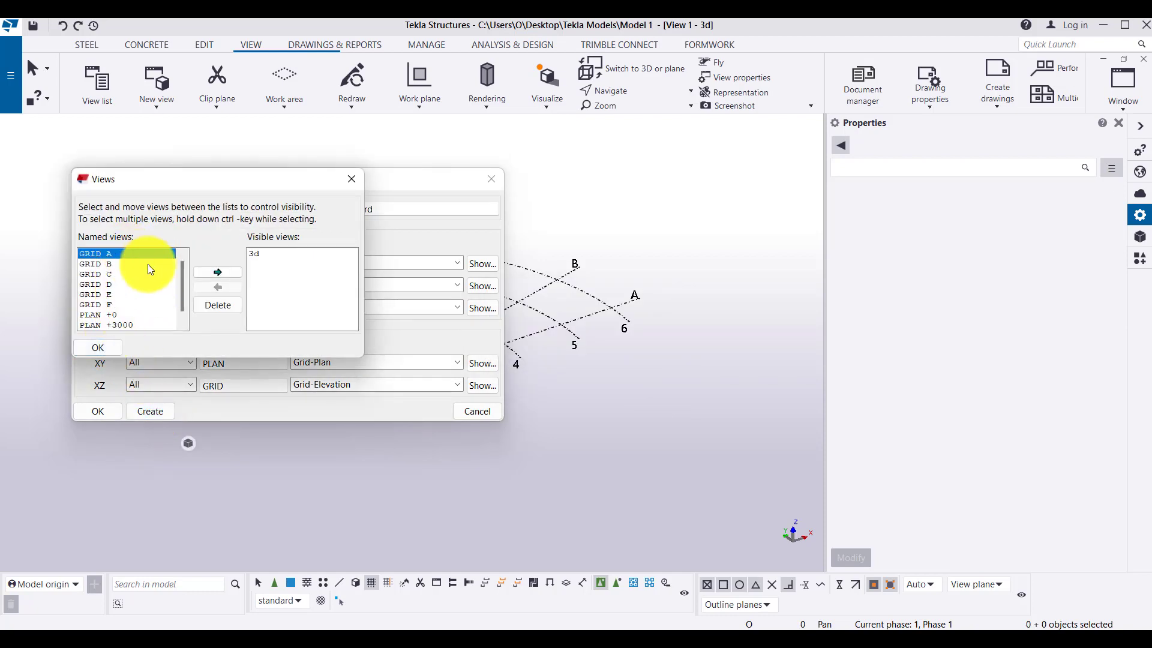
click(218, 272)
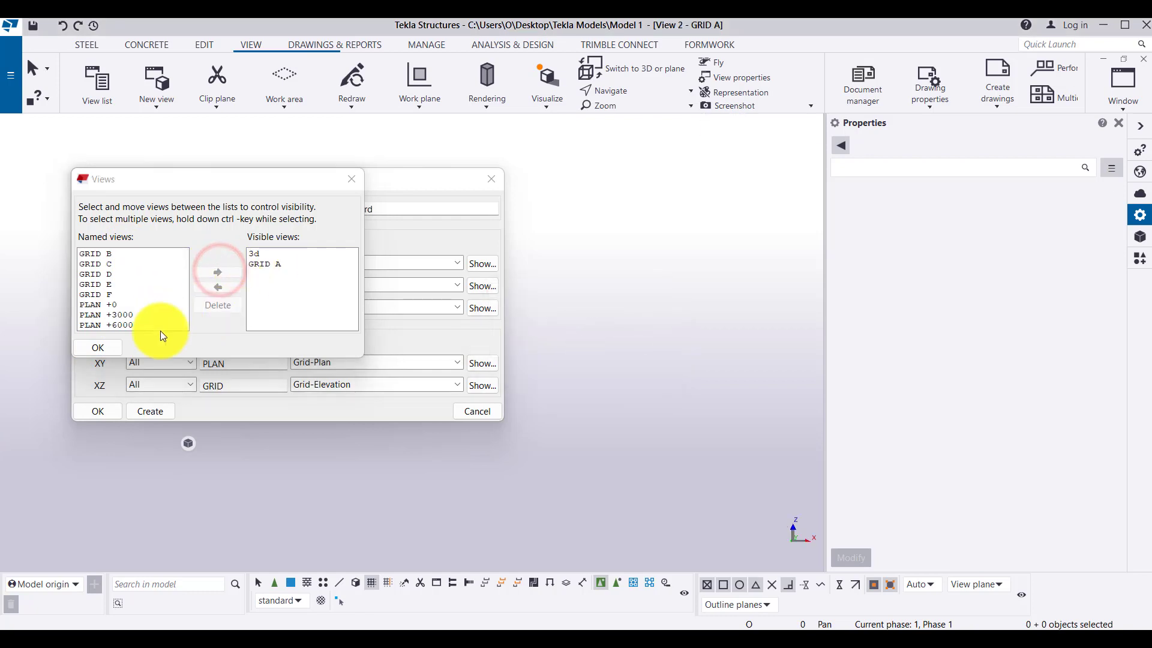
click(92, 347)
click(95, 413)
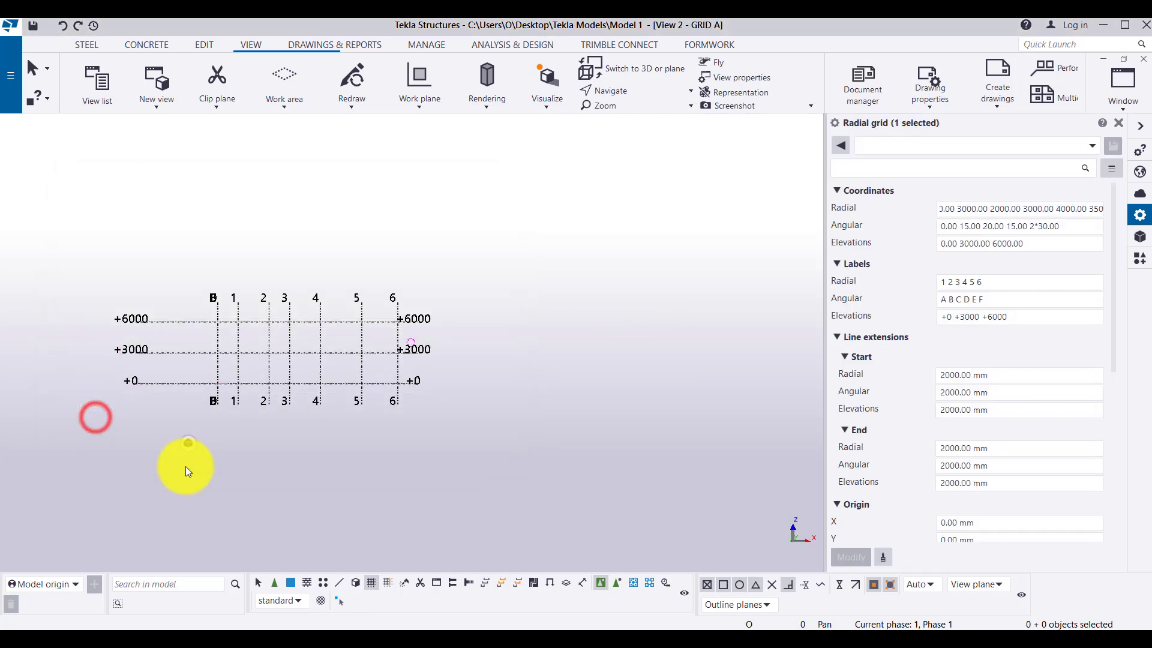
Select the radial grid in the GRID A view and append an elevation coordinate of 9000
click(185, 466)
scroll(300, 372, up, 2)
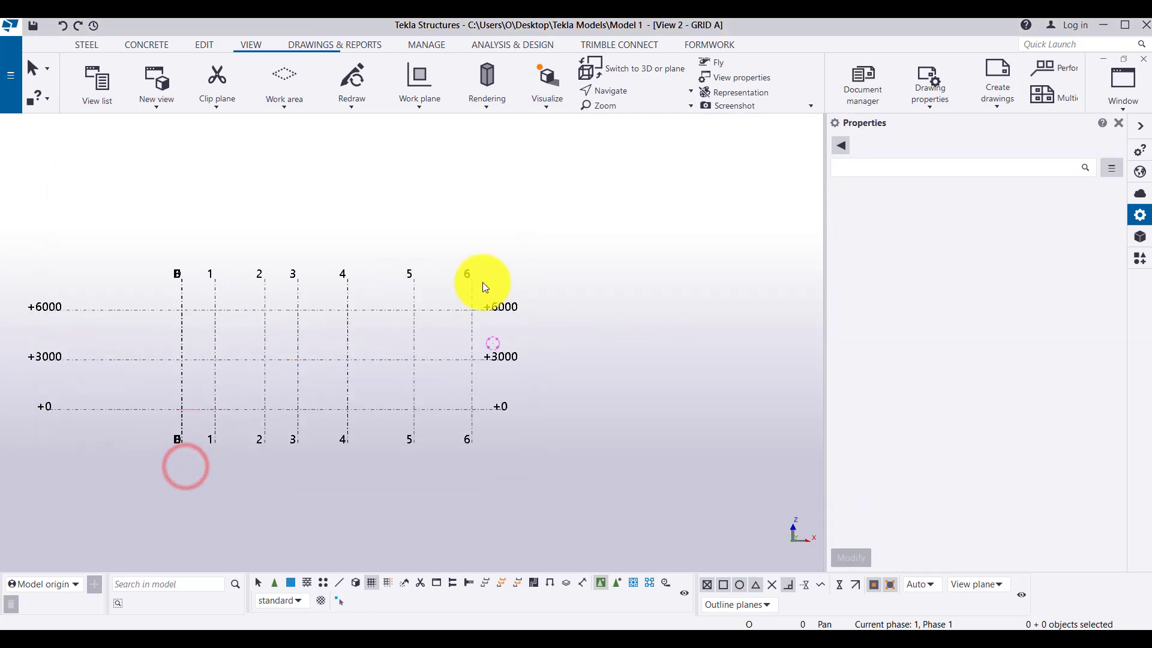
click(463, 309)
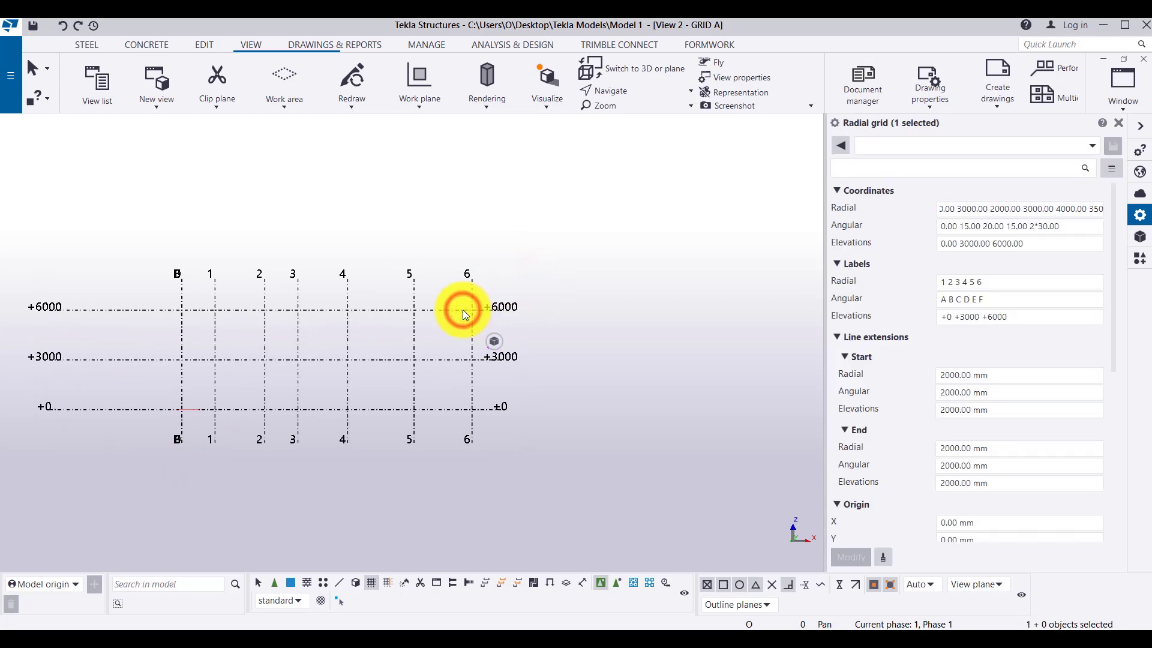
click(1042, 242)
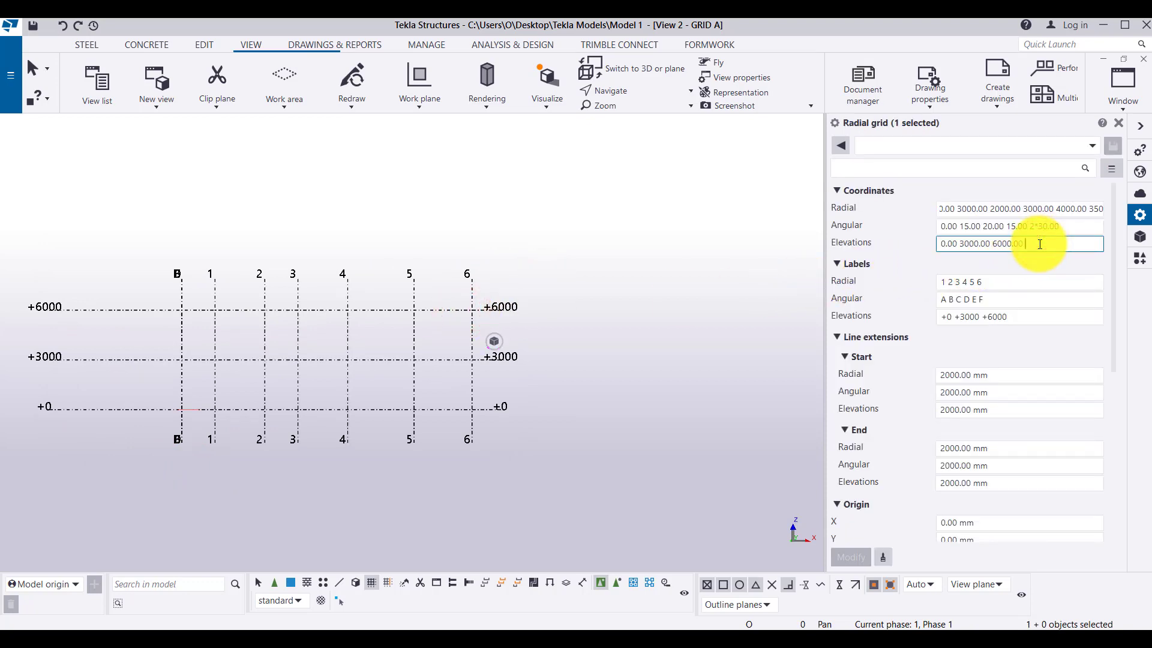
text(900)
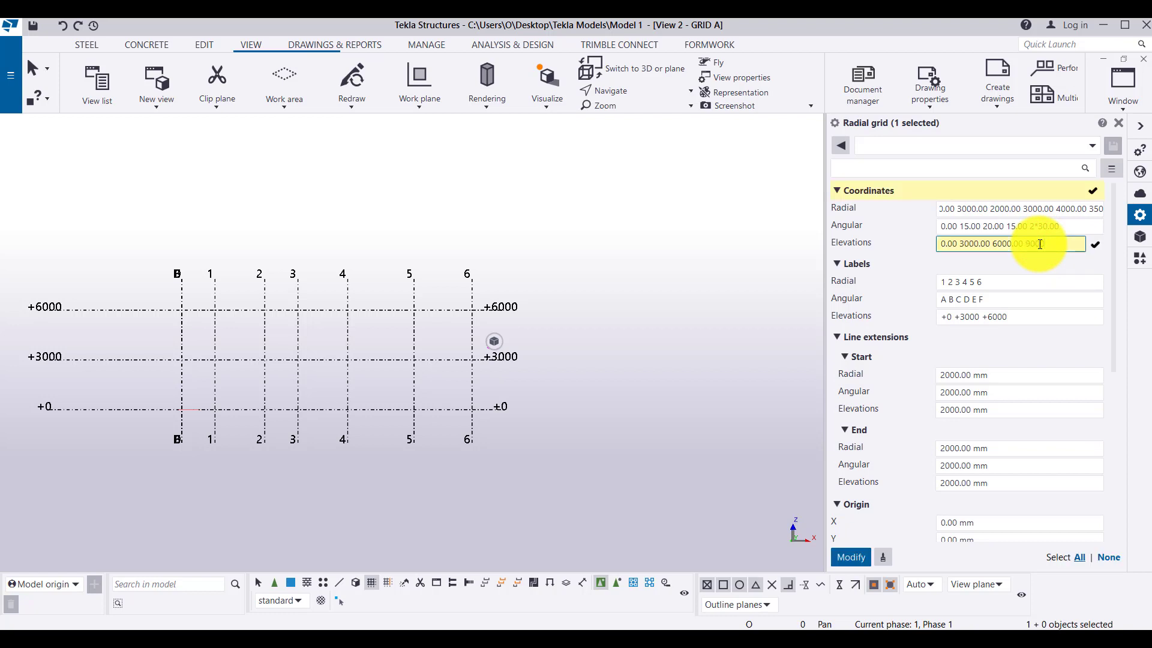
key(Return)
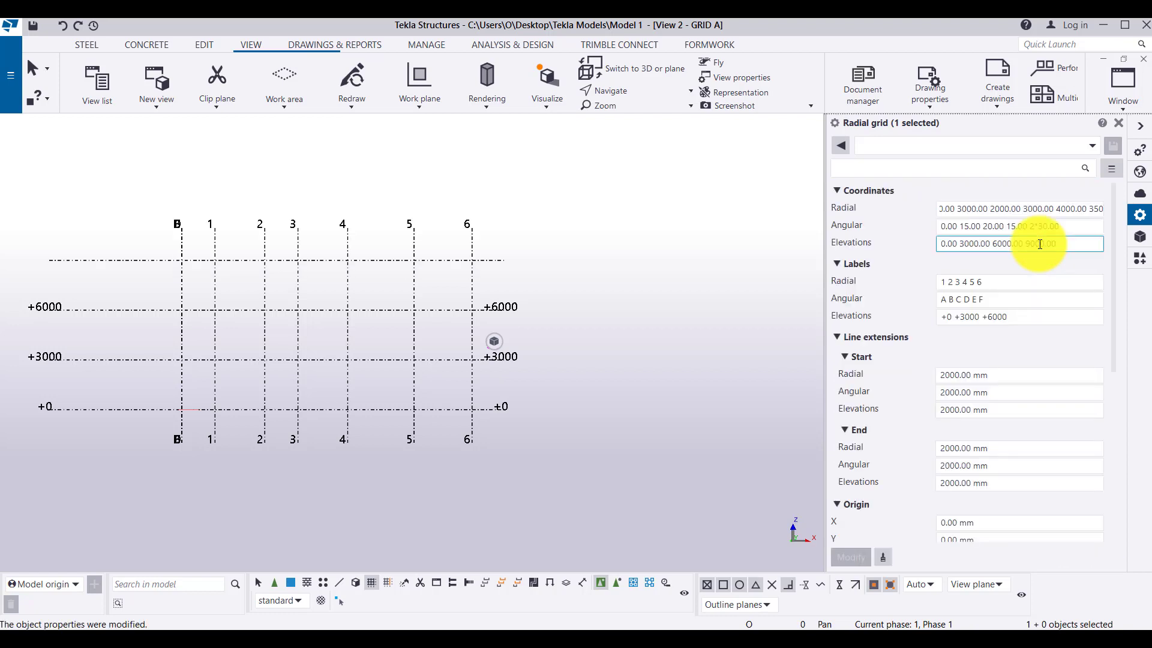
Append +9000 to the radial grid's elevation labels and deselect the grid
click(1047, 313)
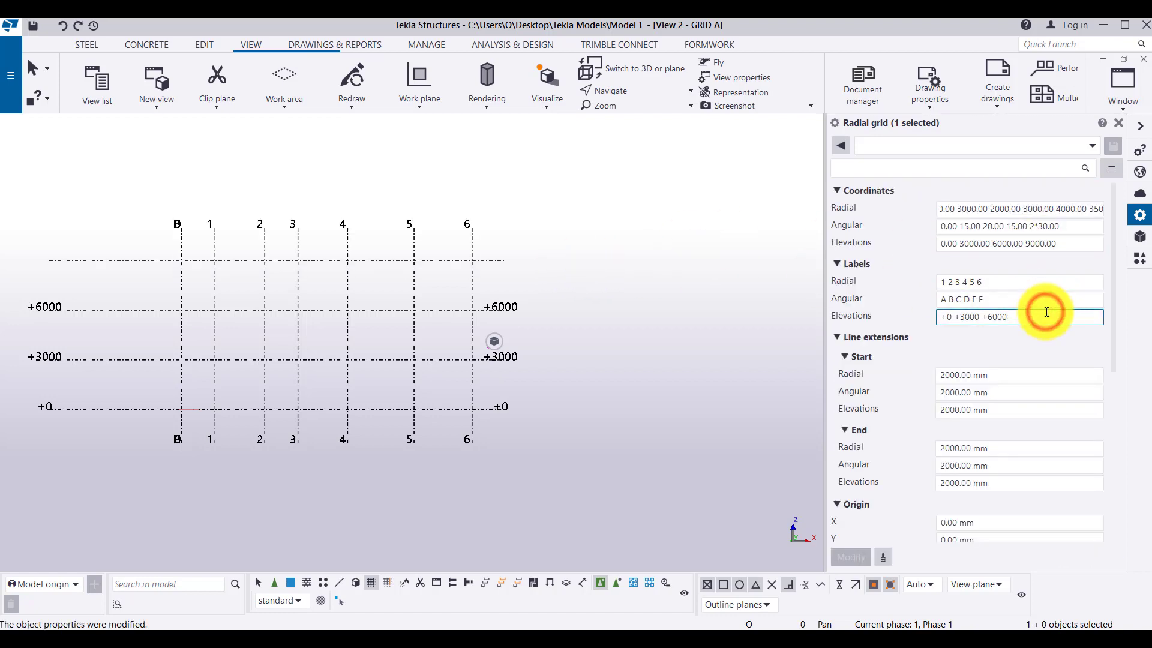
text(+9000)
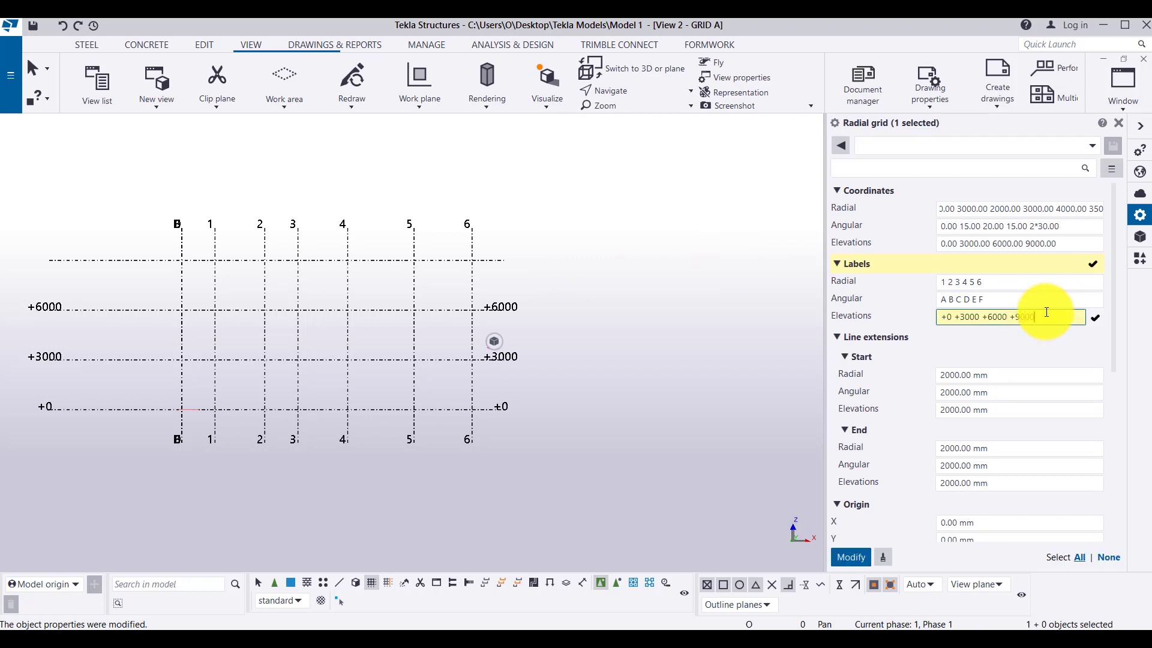
key(Return)
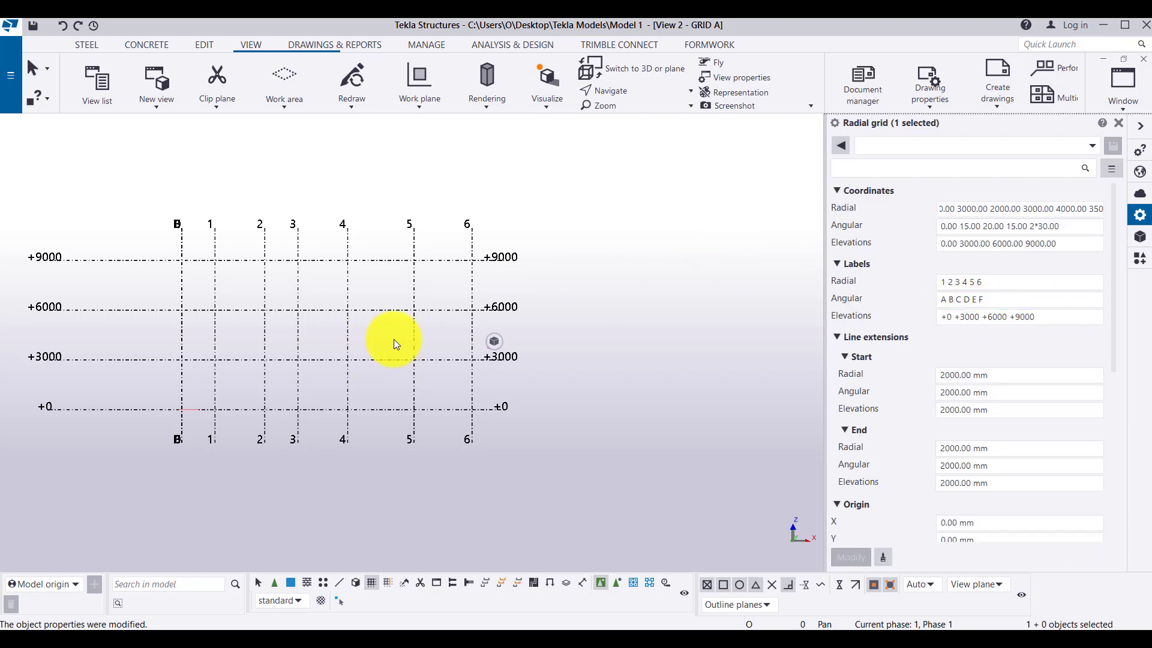
click(489, 458)
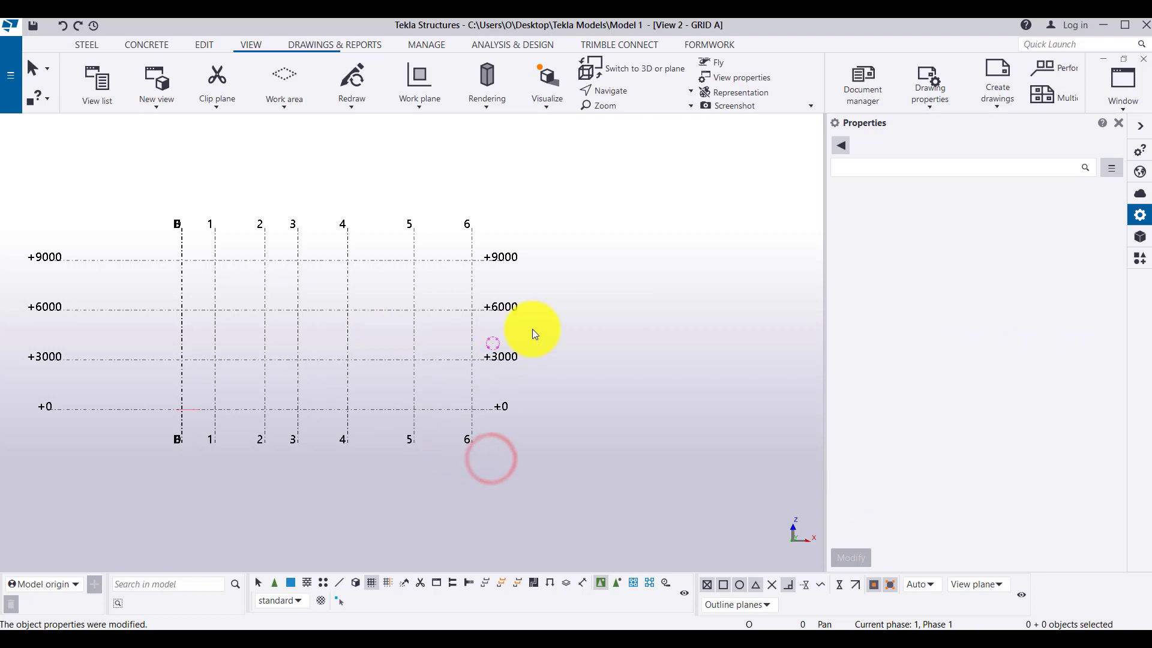
middle_drag(563, 341, 623, 382)
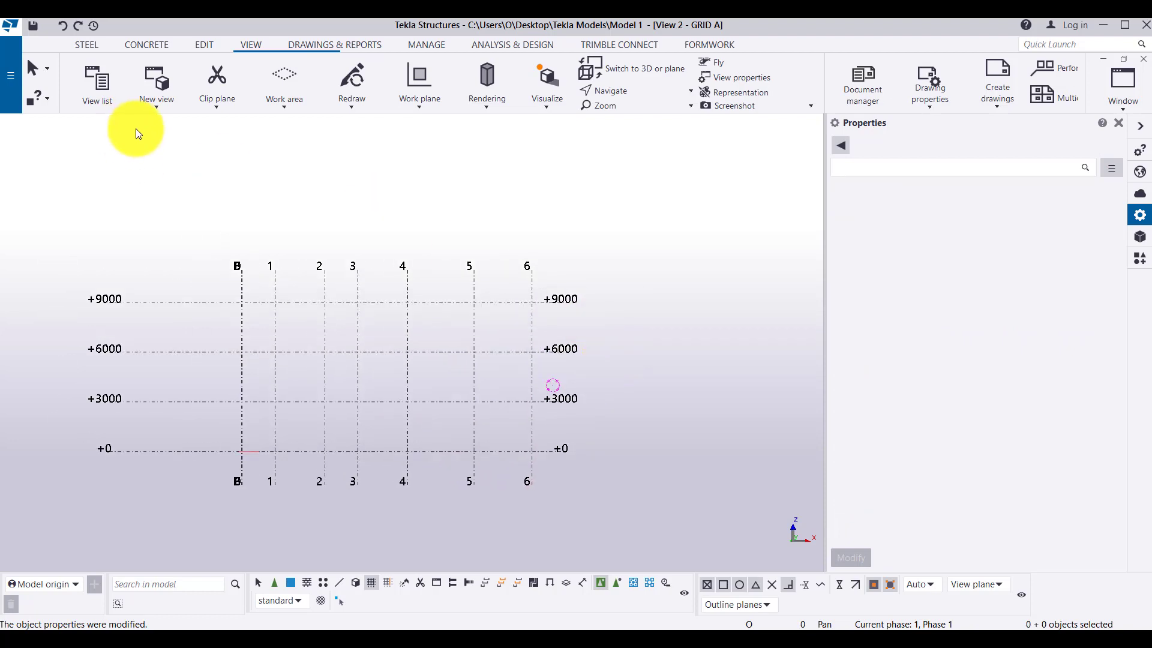
Switch to the 3d view, check the list of named and visible views, and close the list
key(ctrl+Tab)
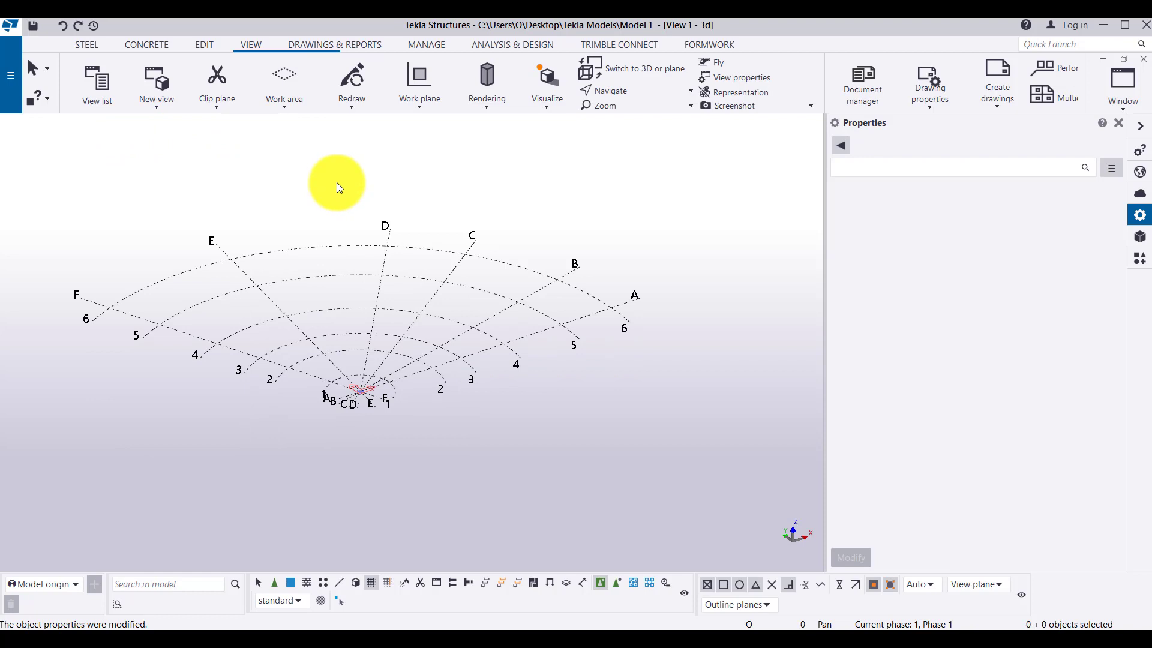
key(ctrl+i)
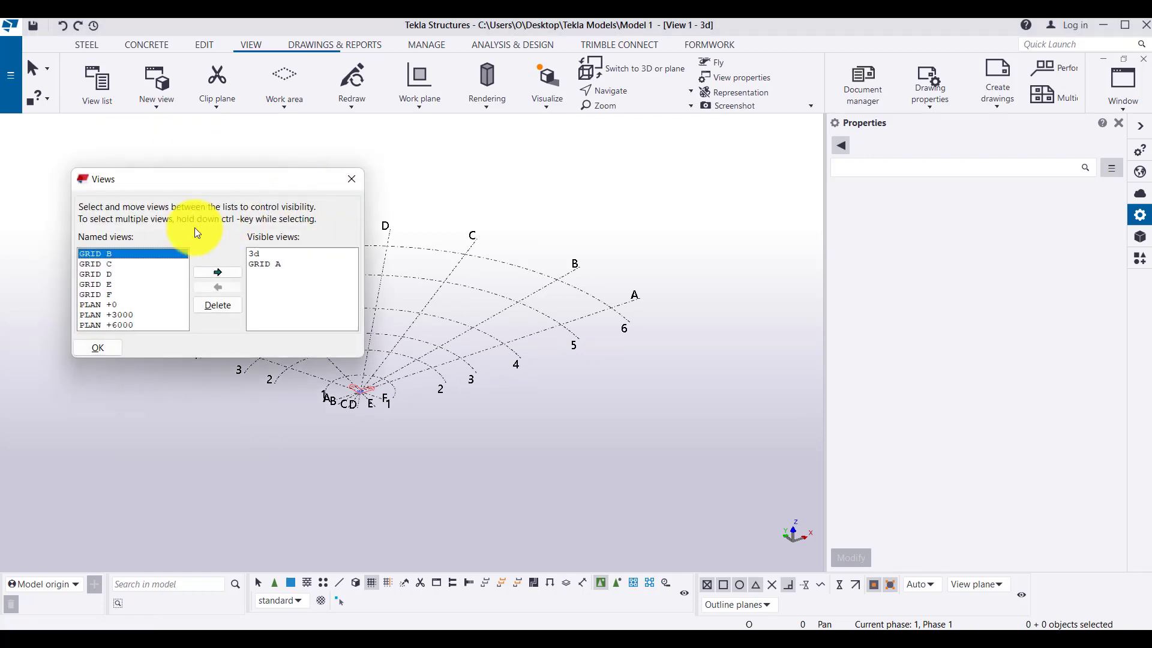
click(351, 180)
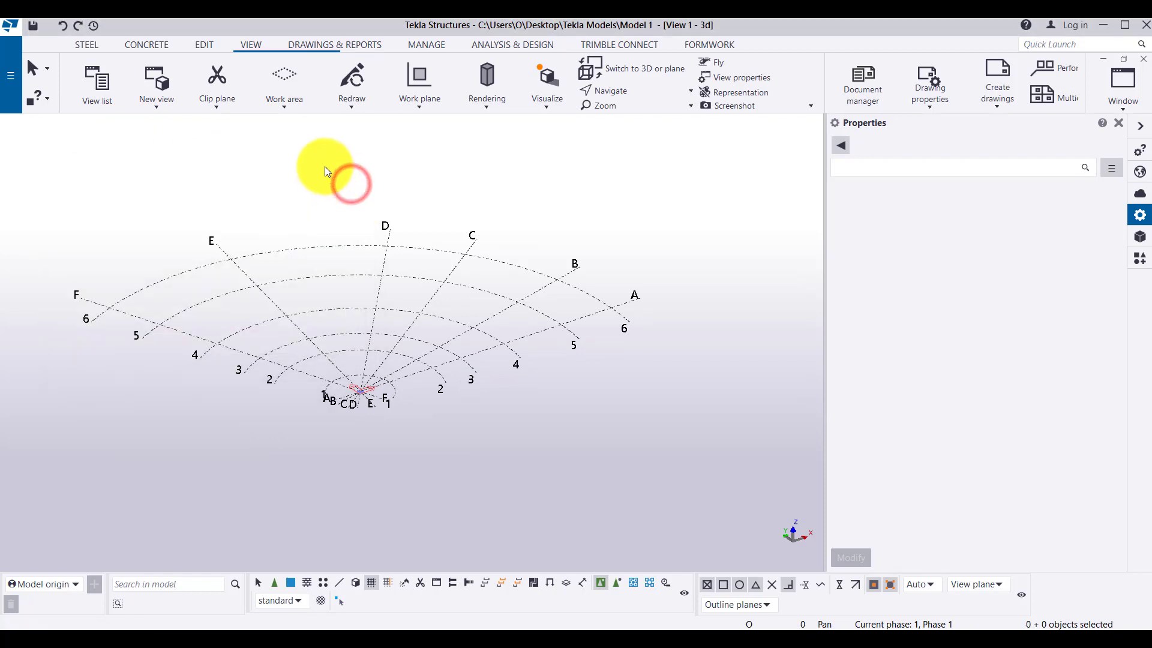
middle_drag(412, 162, 452, 195)
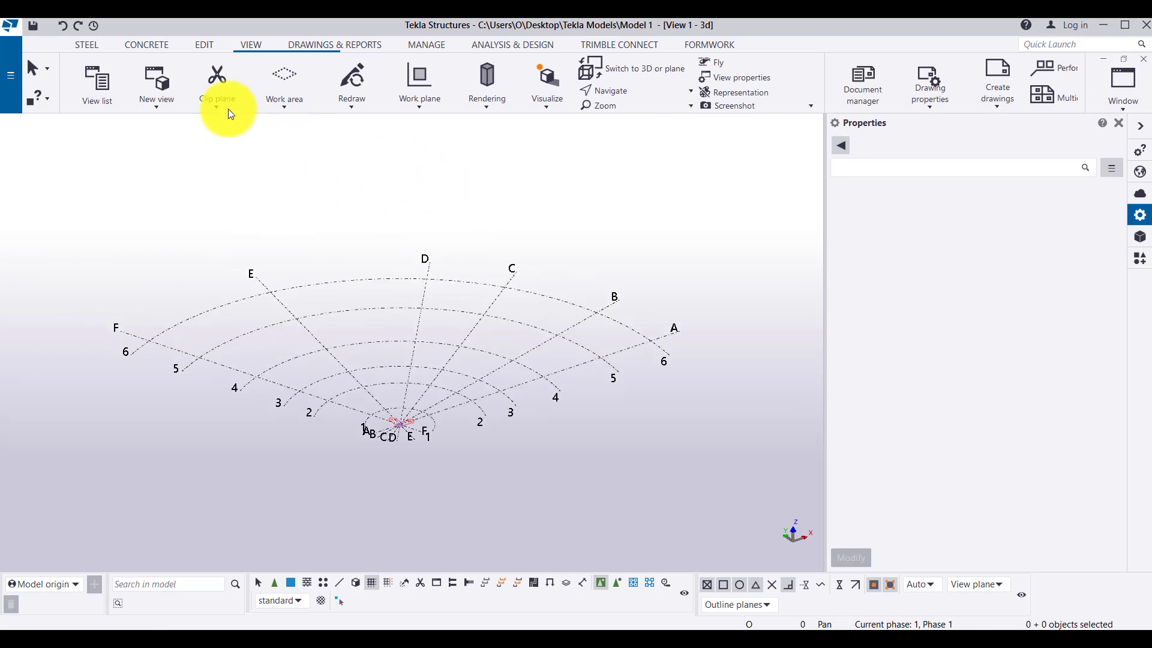
click(81, 46)
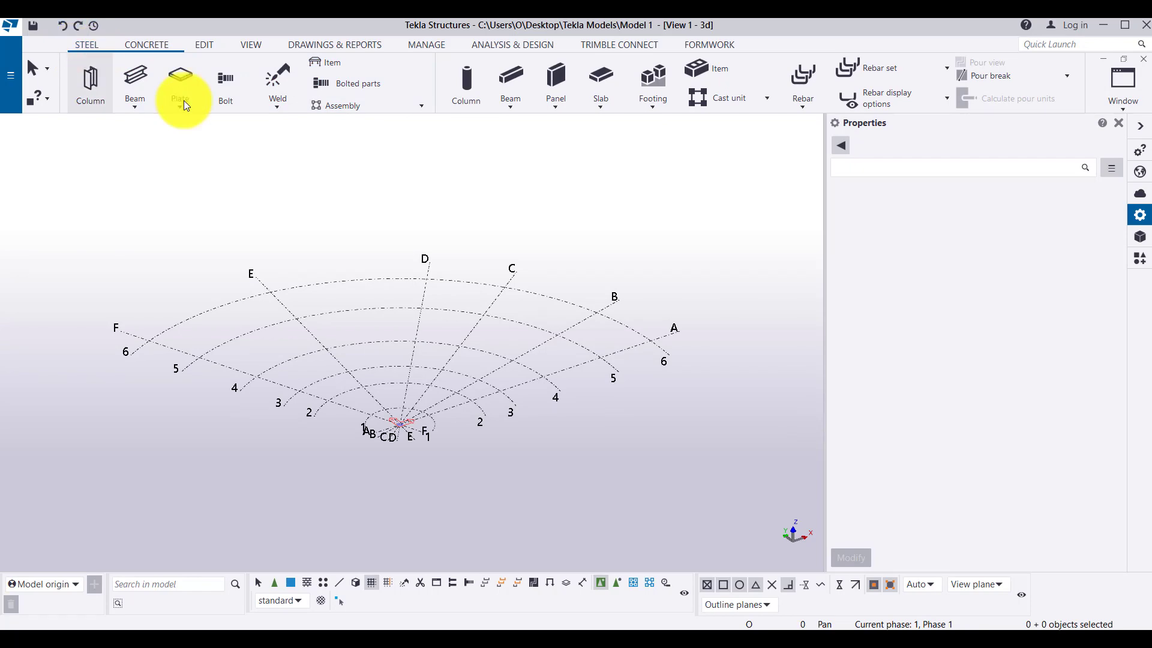
click(428, 279)
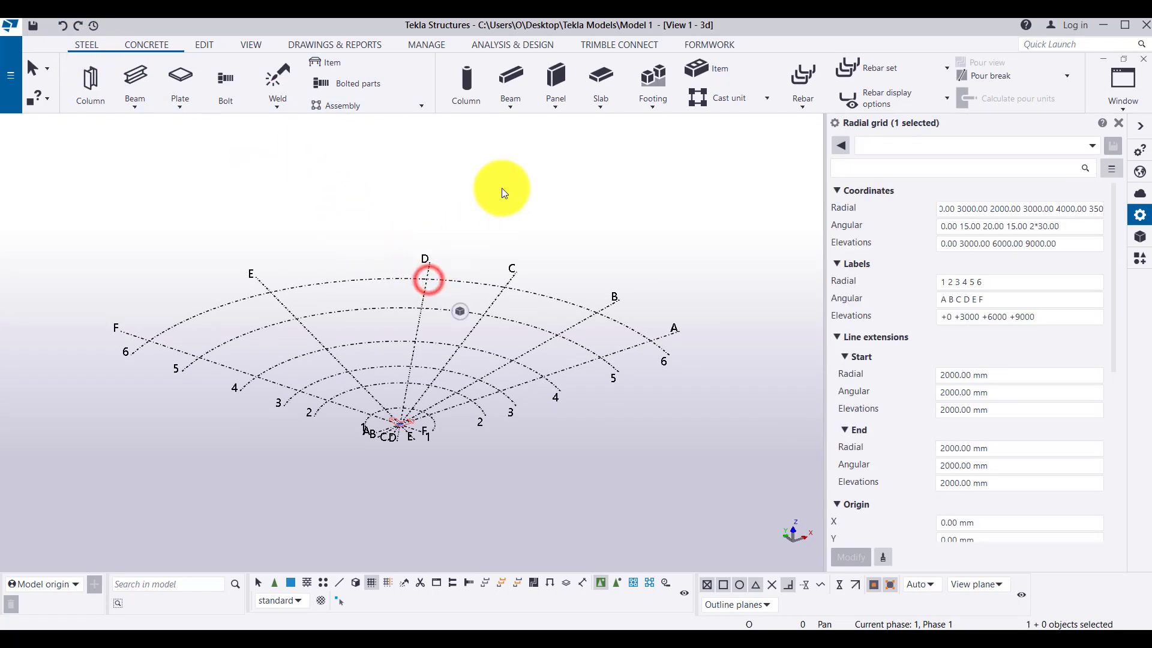
click(502, 188)
click(210, 49)
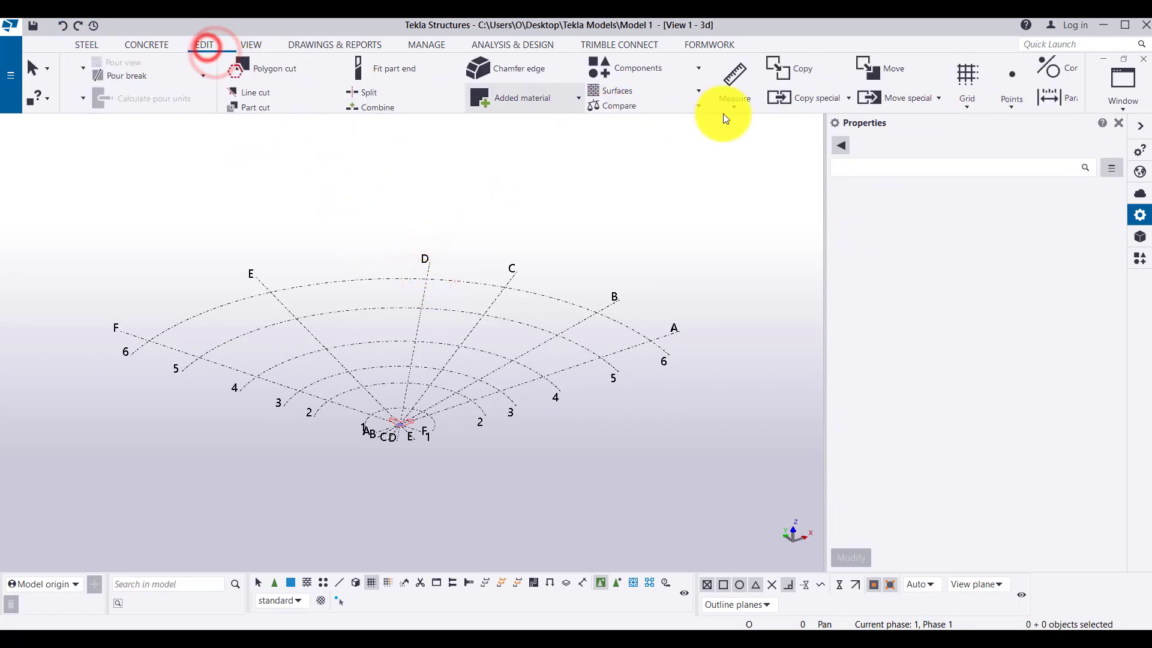
click(819, 104)
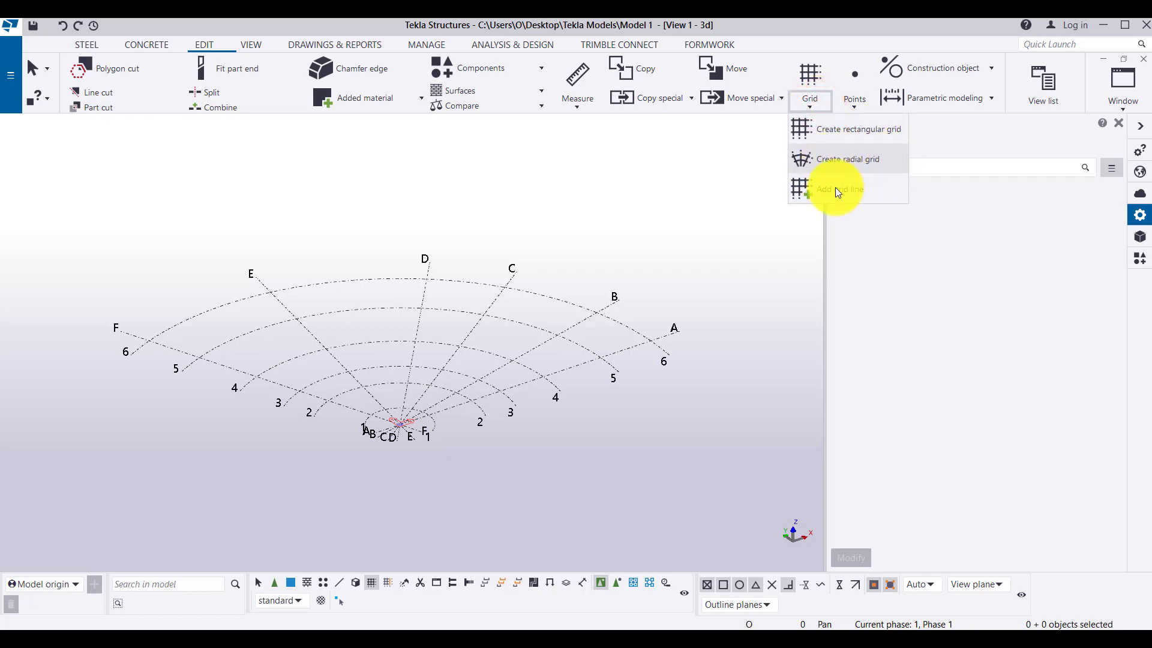
click(865, 197)
click(717, 231)
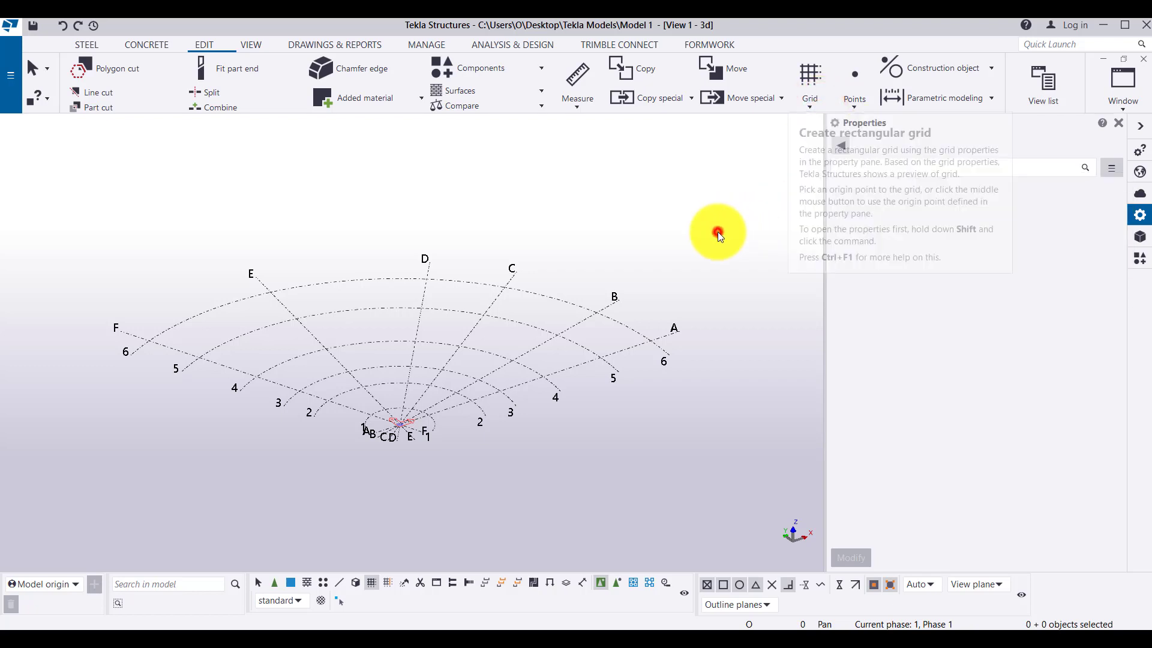